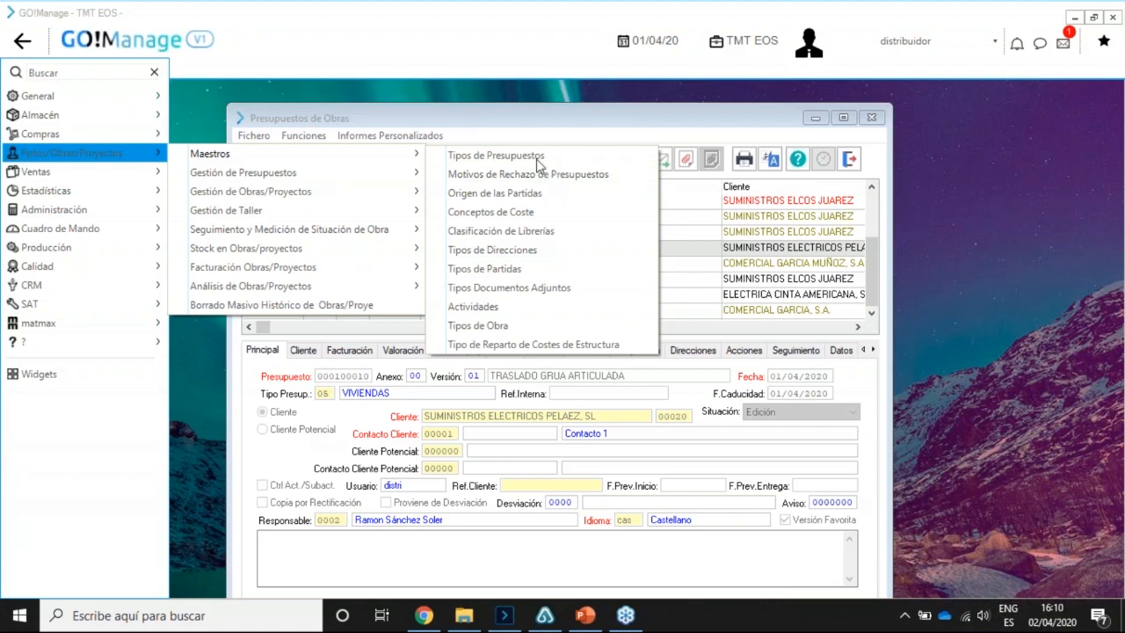
Open the Tipos de Presupuestos master and check the budget type range offered in the works budgets filter, leaving the filter unapplied.
left_click(533, 159)
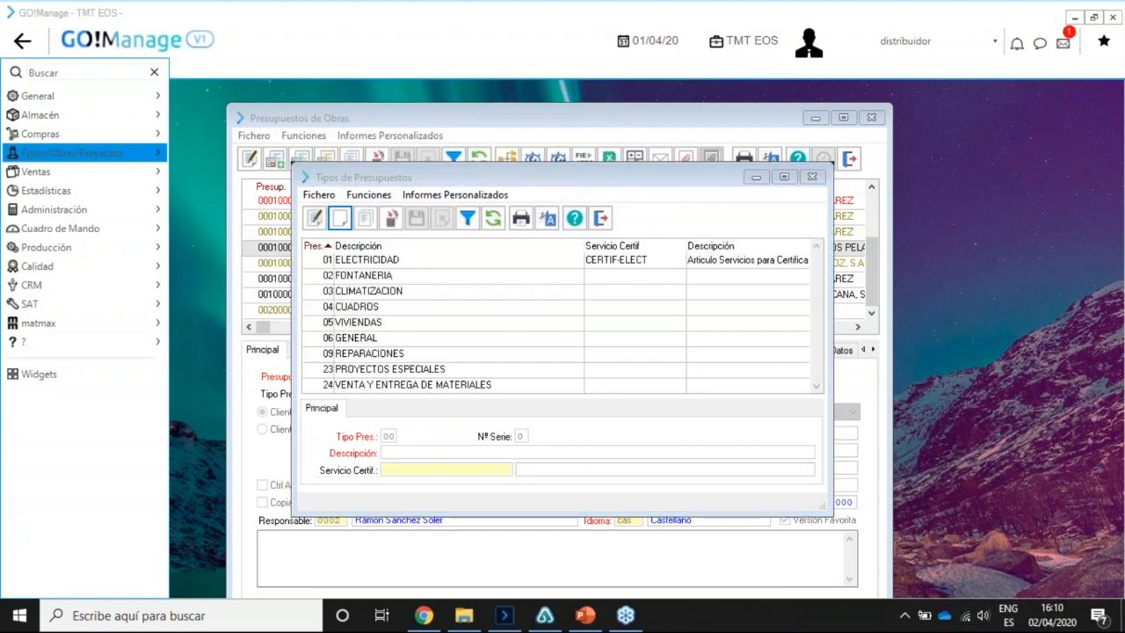
left_click_drag(576, 169, 576, 99)
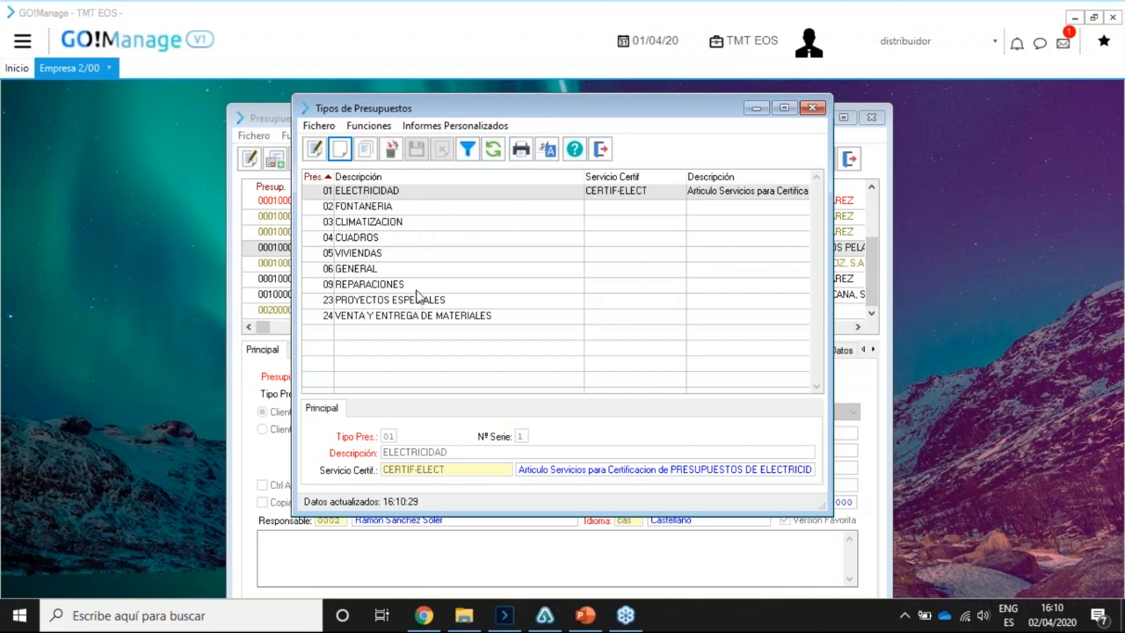
left_click_drag(539, 107, 744, 272)
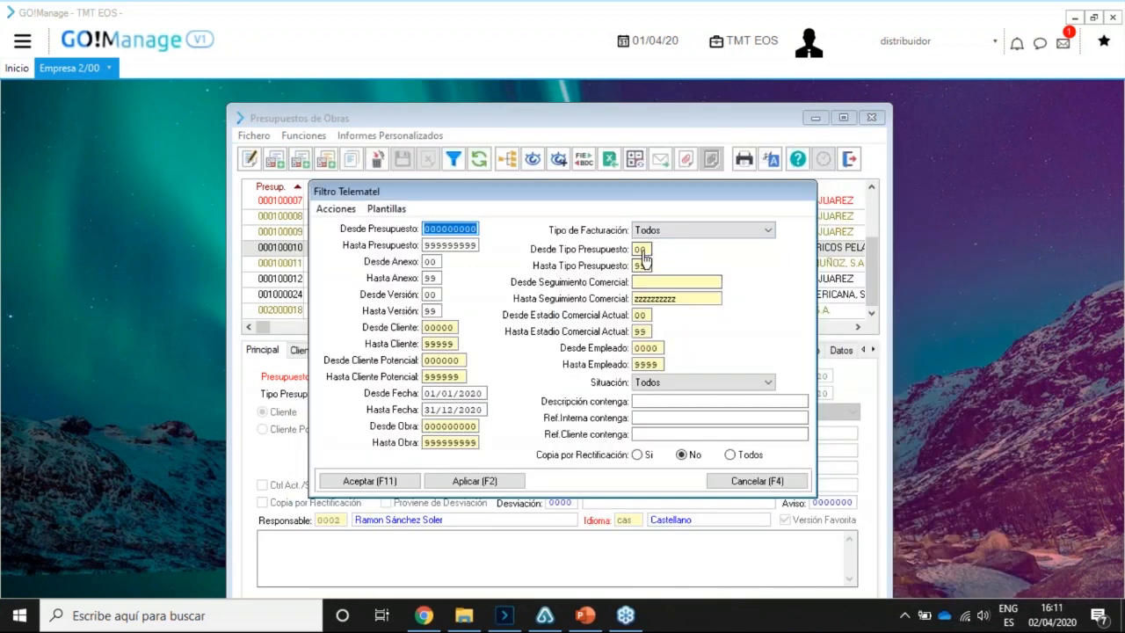
left_click(777, 482)
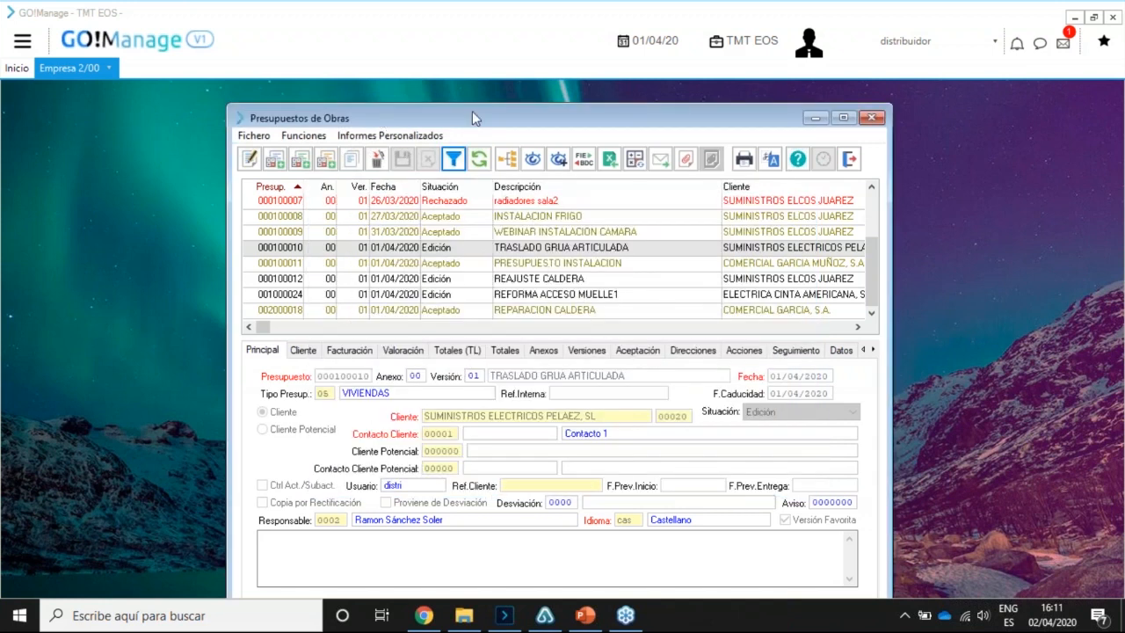
Rearrange the Presupuestos de Obras and Tipos de Presupuestos windows, keeping the budget types in front.
left_click_drag(486, 120, 209, 145)
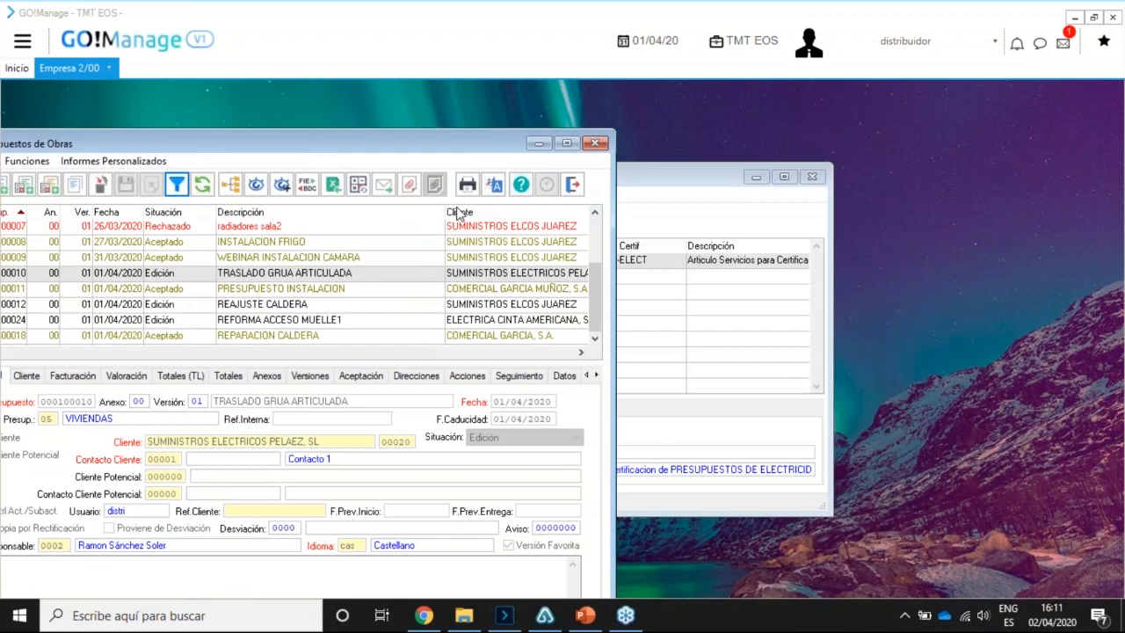
left_click(633, 181)
left_click_drag(455, 184, 445, 119)
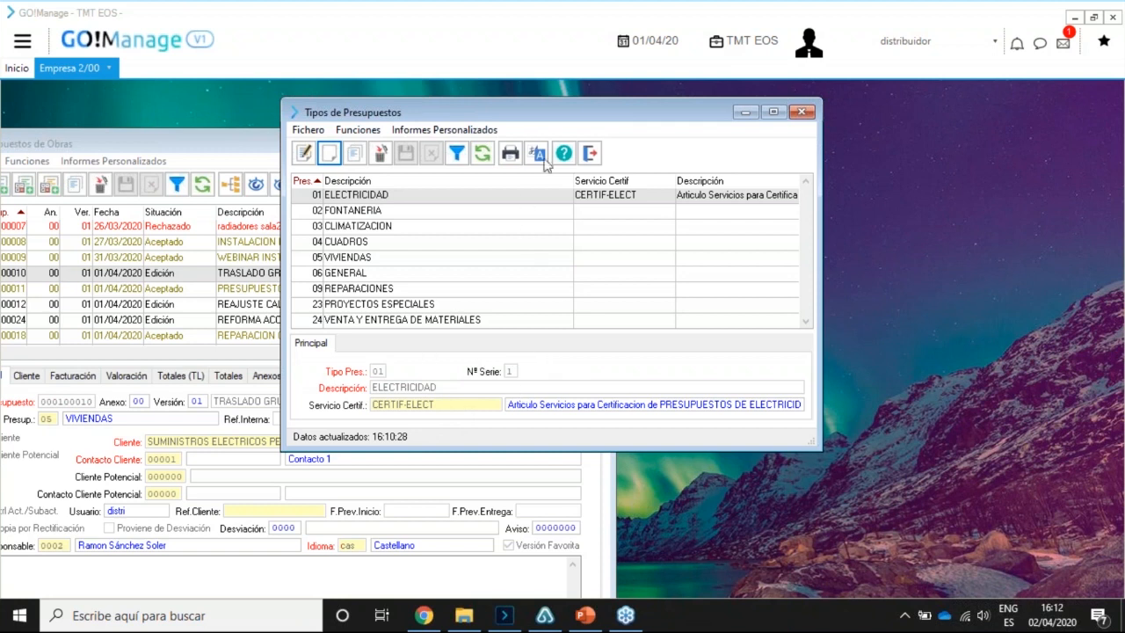
left_click_drag(540, 107, 484, 88)
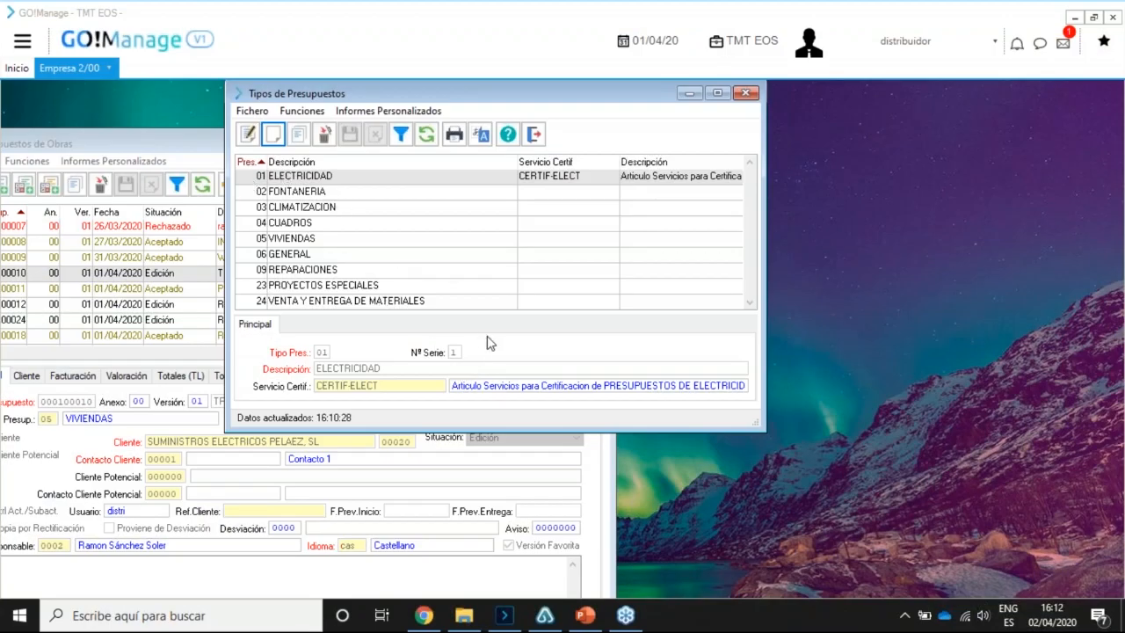
Review the series number and certification service of the FONTANERIA, CLIMATIZACION and CUADROS budget types.
left_click(317, 195)
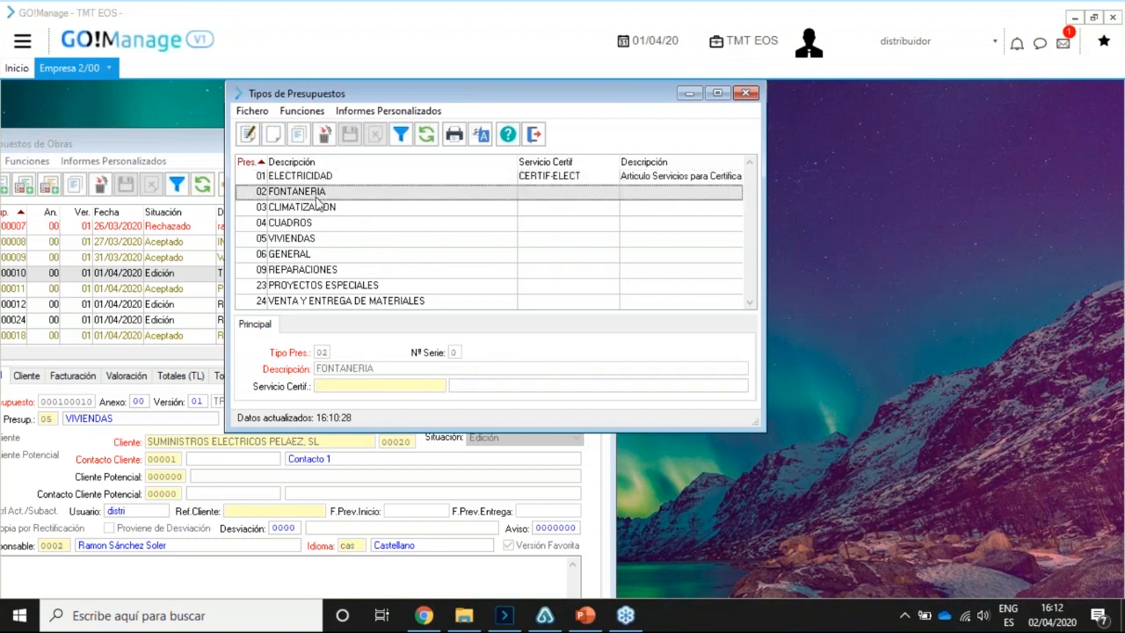
left_click(315, 211)
left_click(317, 224)
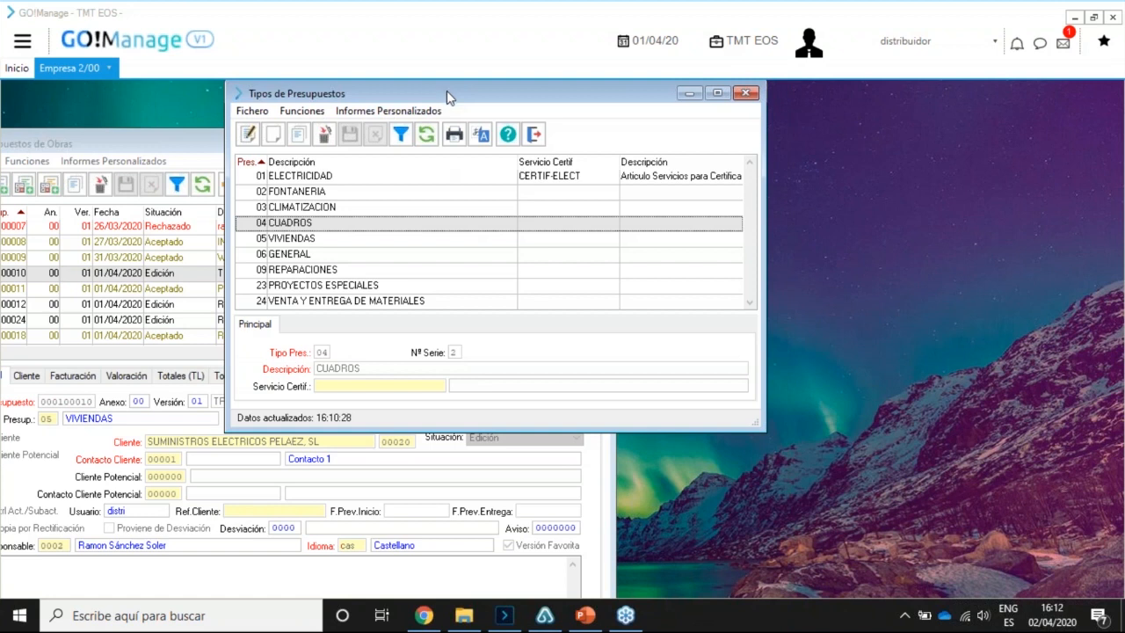
Bring the works budgets list to the front and view the REPARACION CALDERA budget's record.
left_click_drag(444, 88, 547, 112)
left_click_drag(246, 143, 414, 132)
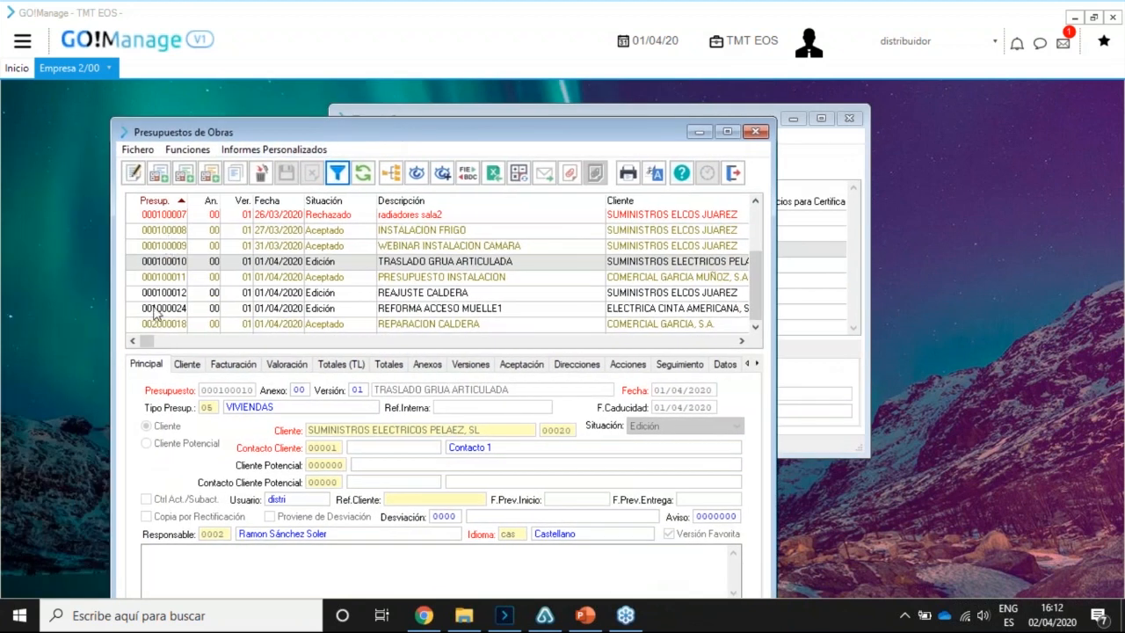
left_click(174, 325)
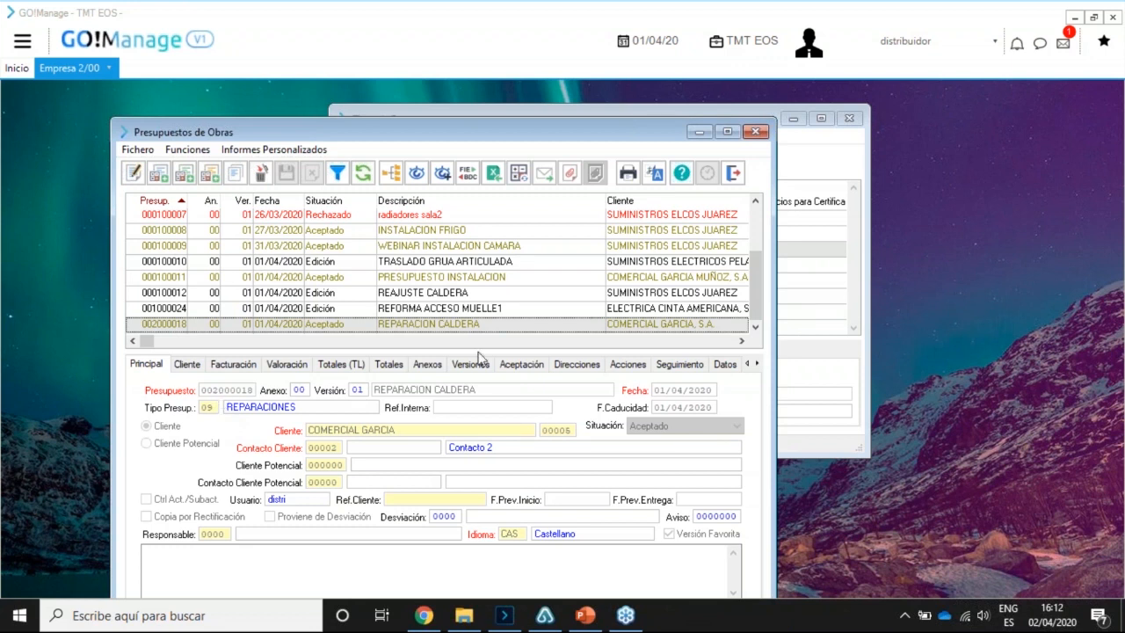
Review the certification service of the ELECTRICIDAD budget type, and close the Tipos de Presupuestos master.
left_click(821, 175)
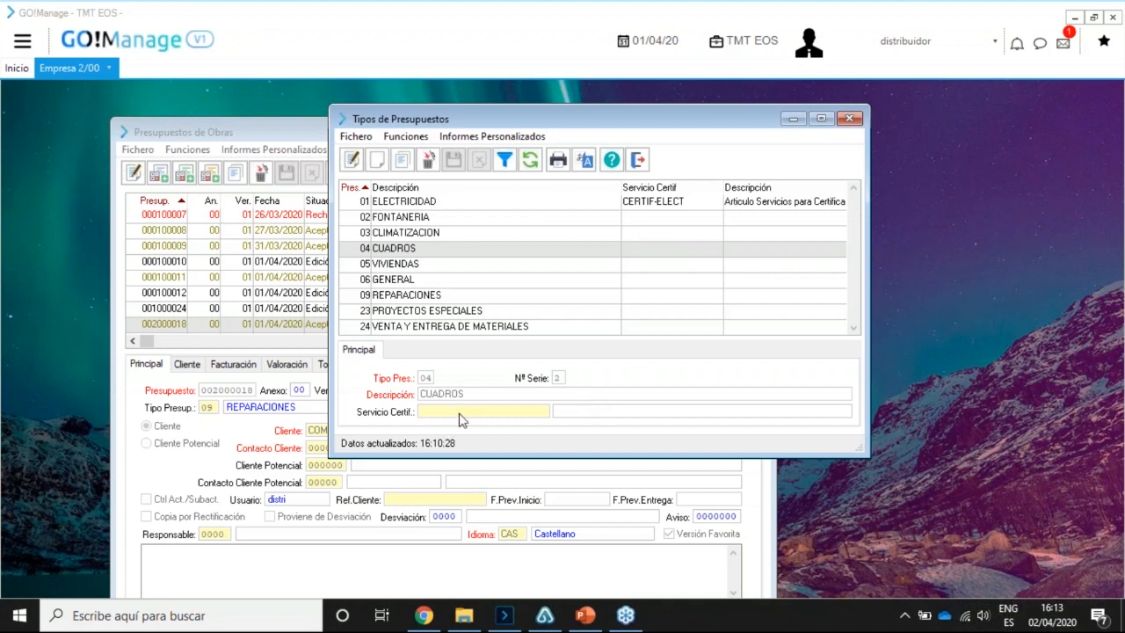
left_click(413, 203)
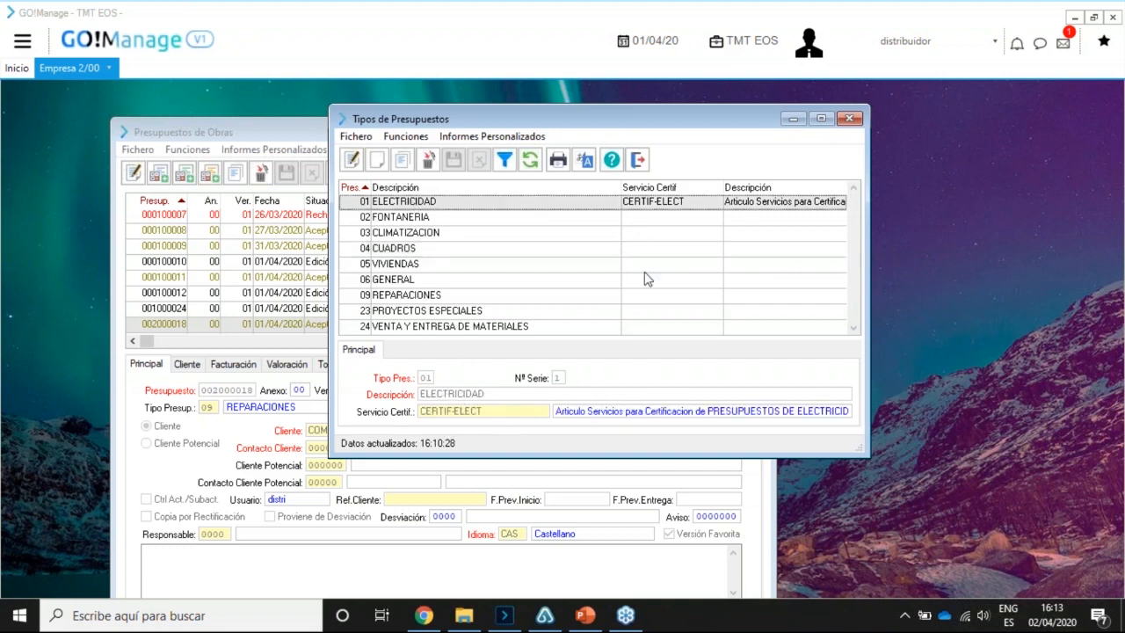
left_click(639, 161)
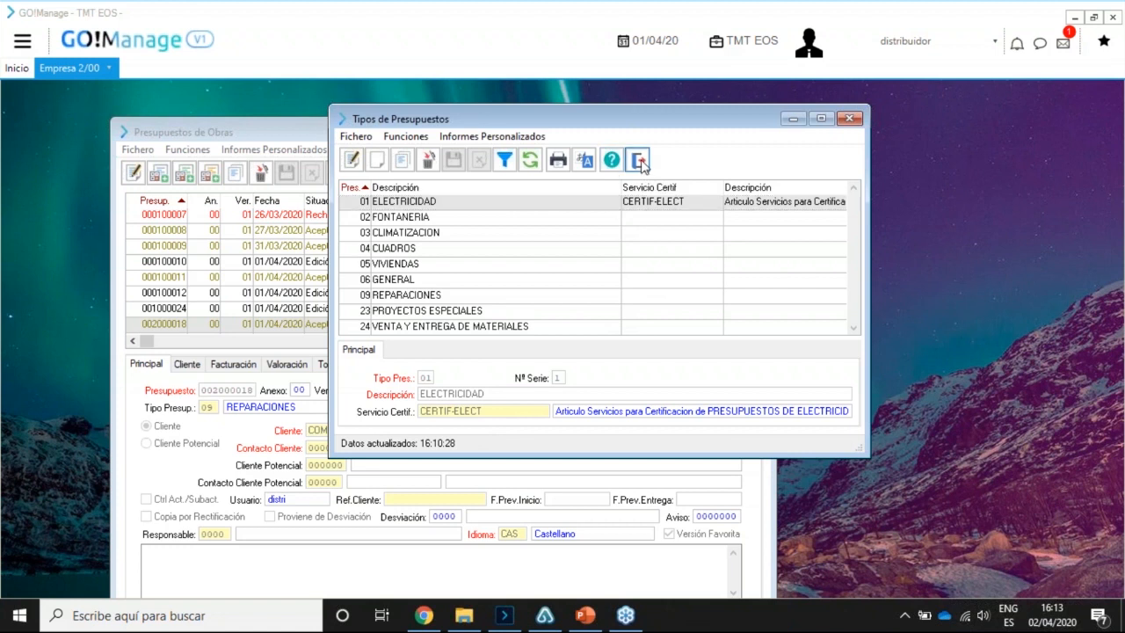
Open the Motivos de Rechazo de Presupuestos master, review its list of rejection reasons, and close it.
left_click(22, 41)
mouse_move(109, 156)
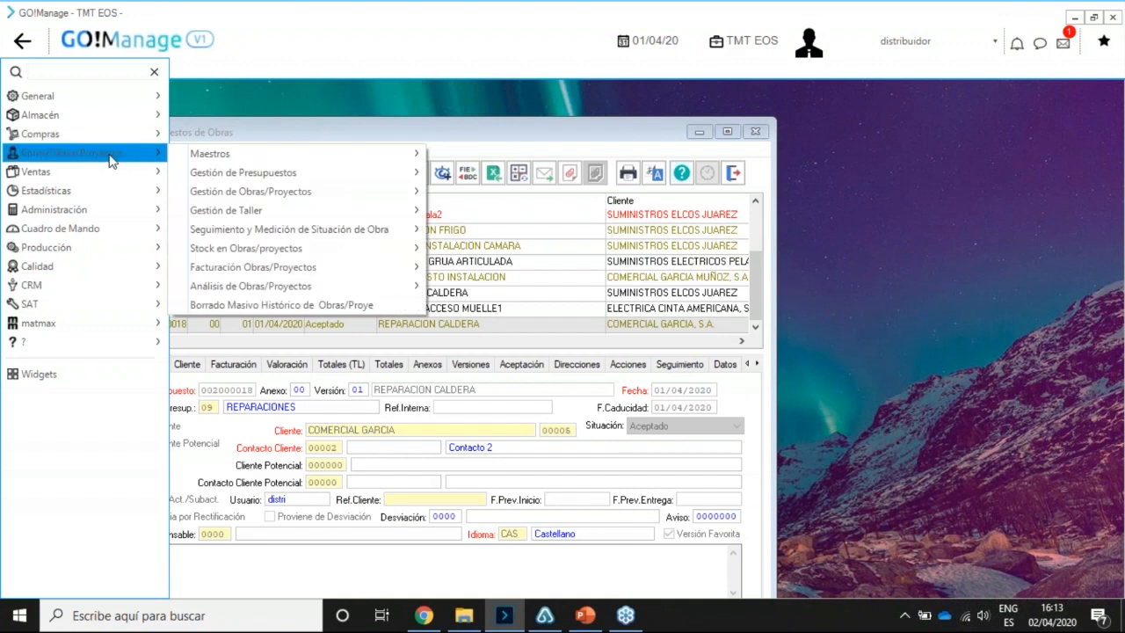
mouse_move(211, 158)
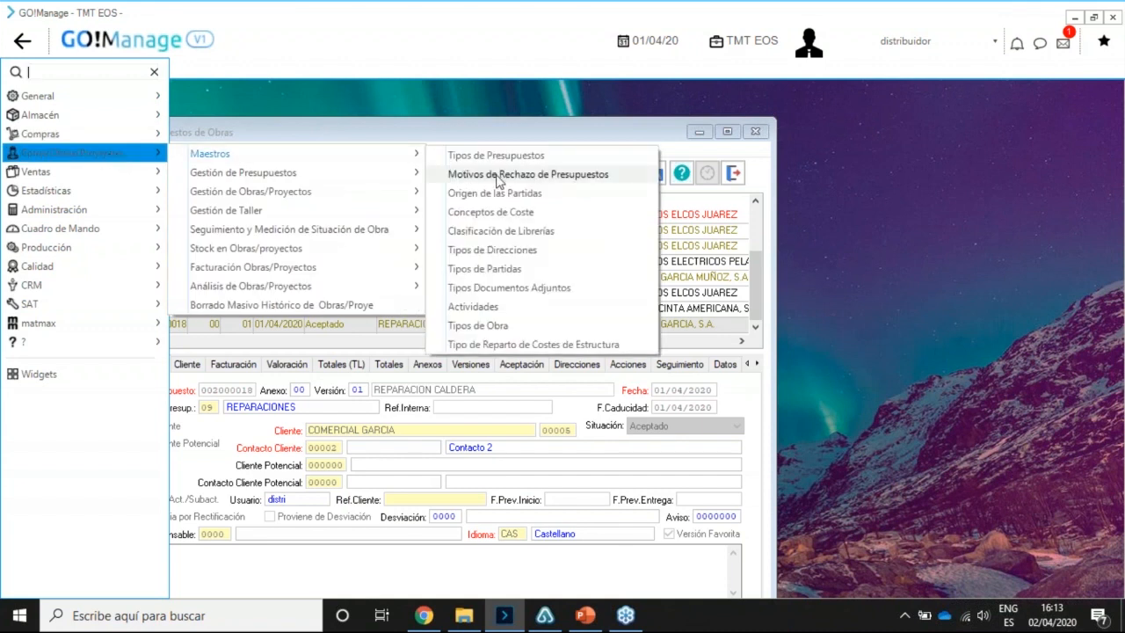
left_click(492, 174)
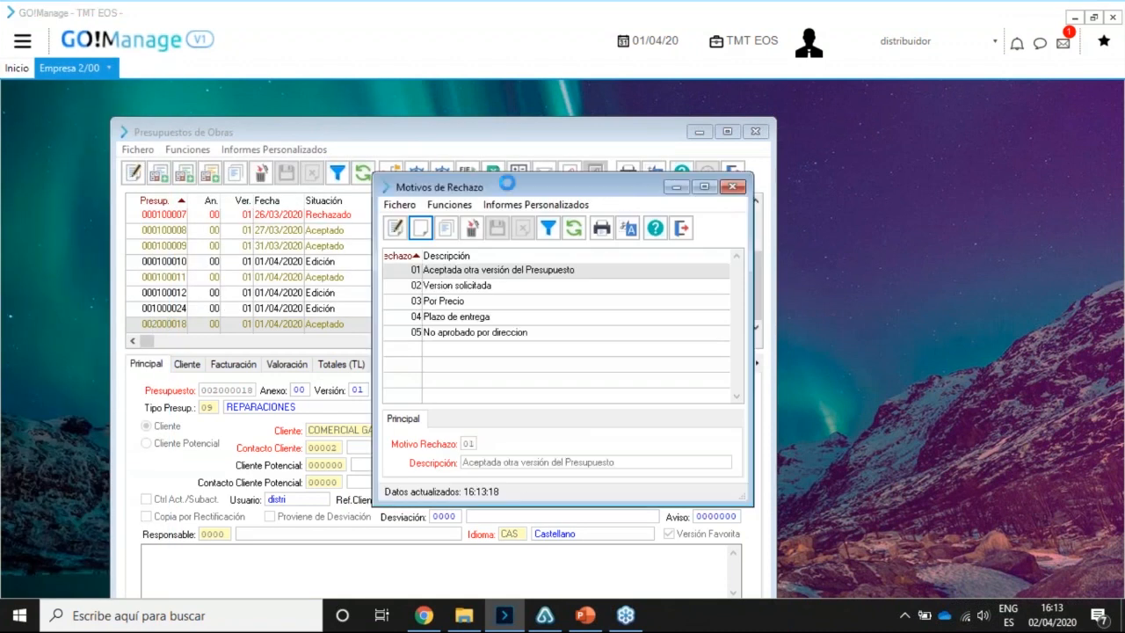
left_click_drag(561, 188, 482, 141)
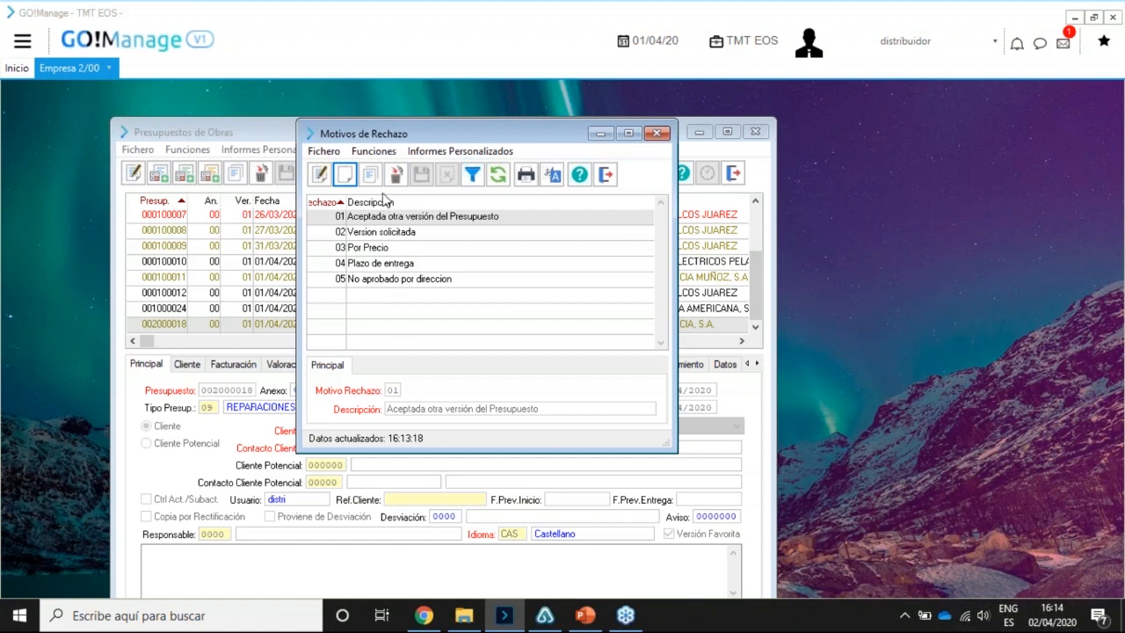
left_click(605, 174)
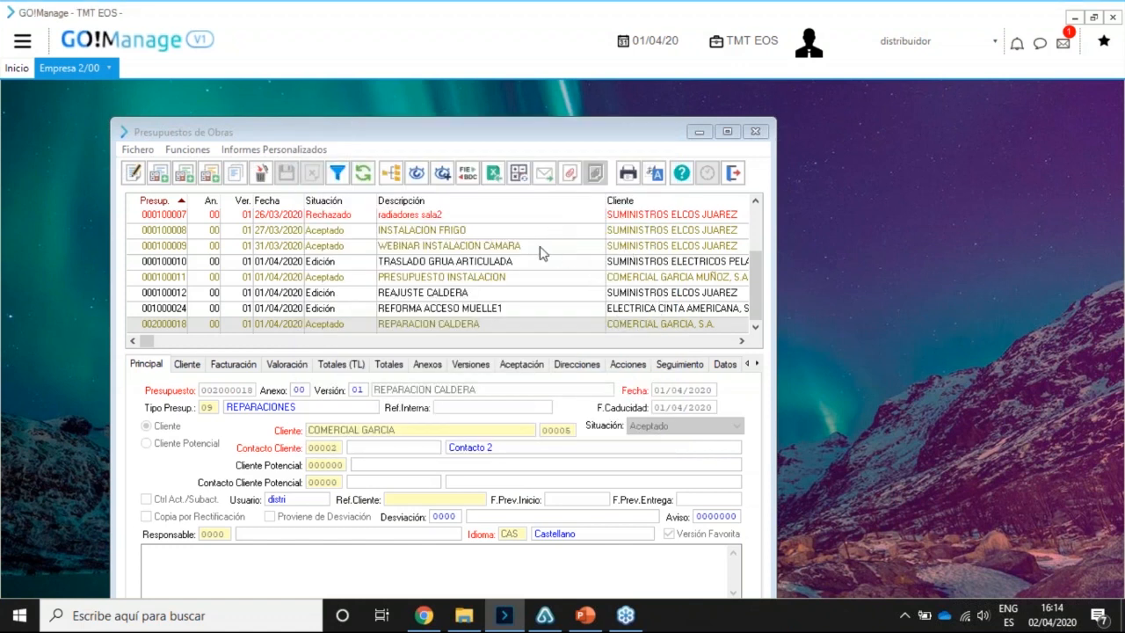
Widen the Rechazo column in the works budgets list and examine the rejection reason of the radiadores sala2 budget.
left_click(709, 341)
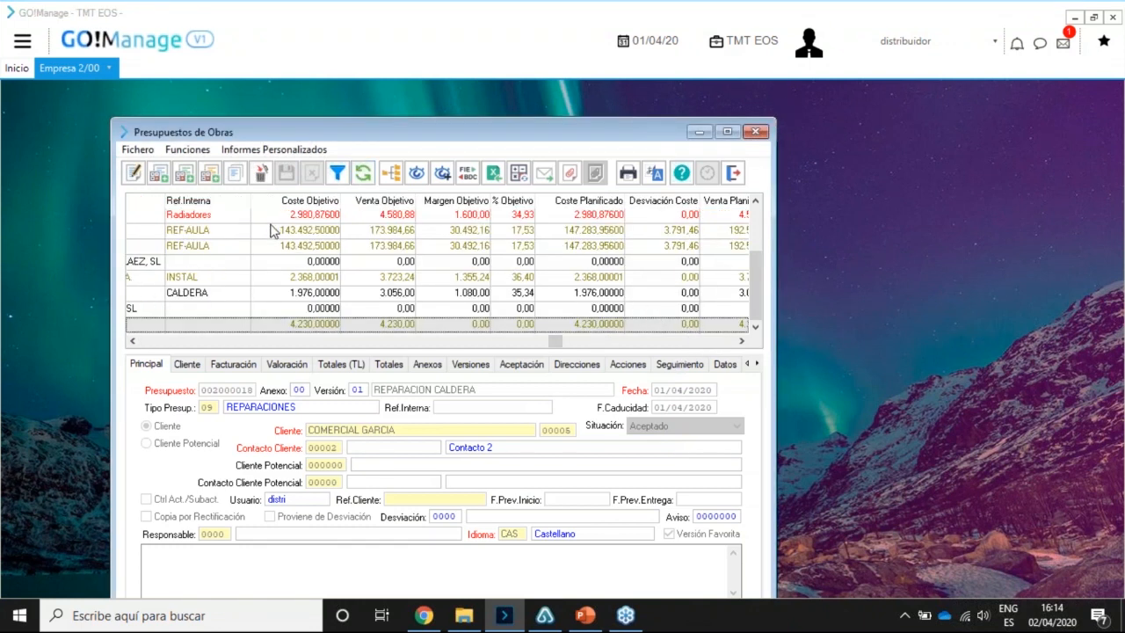
left_click(693, 343)
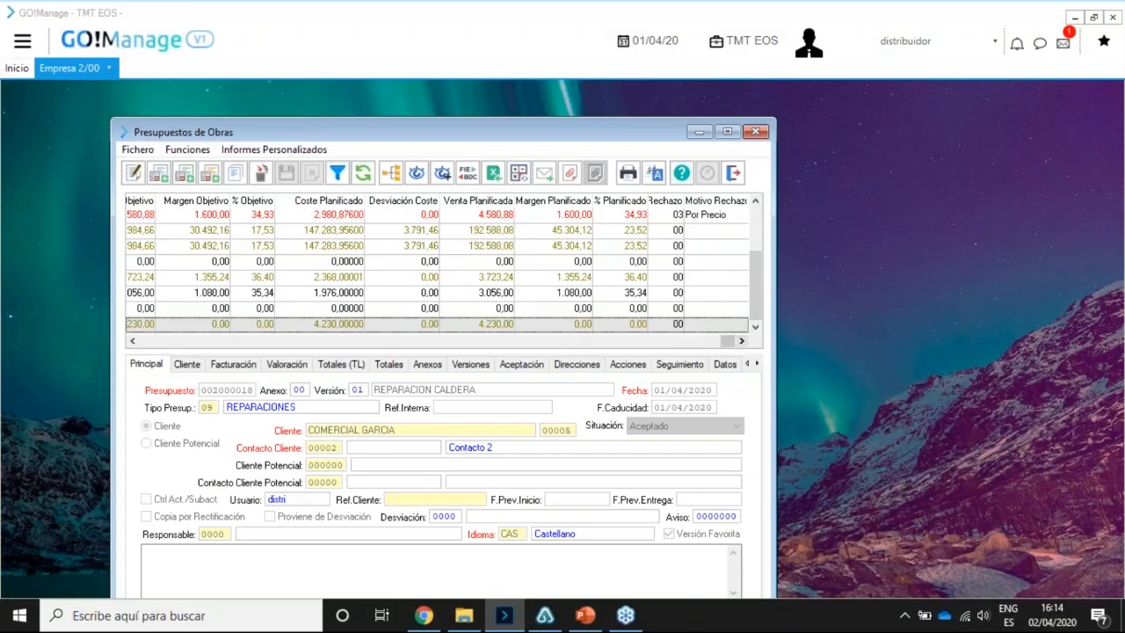
left_click_drag(687, 214, 698, 215)
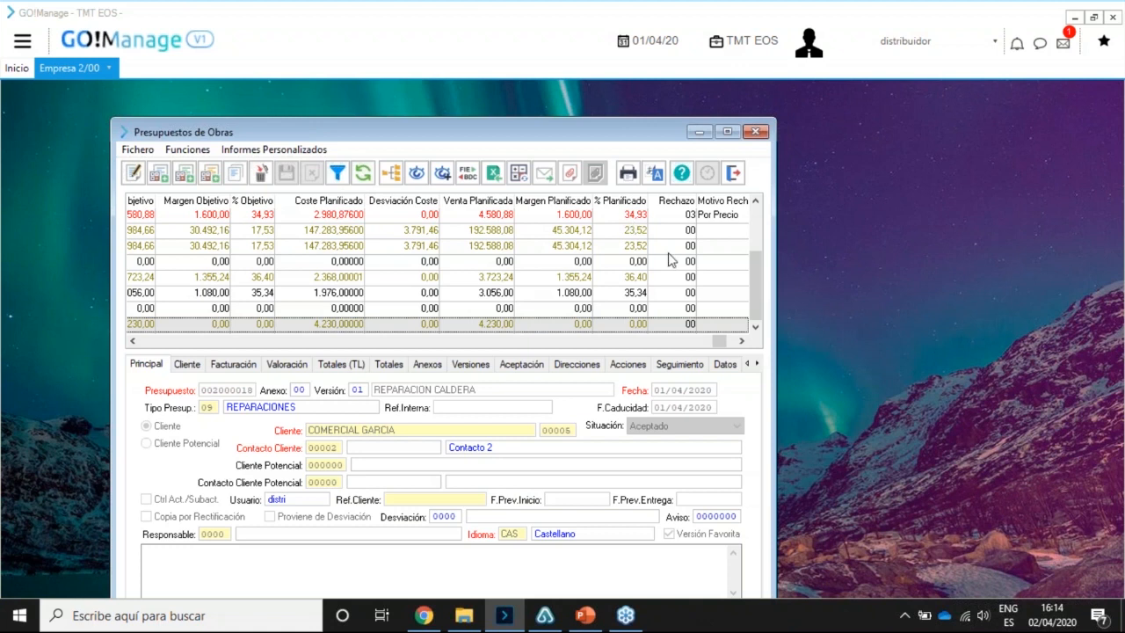
left_click(716, 216)
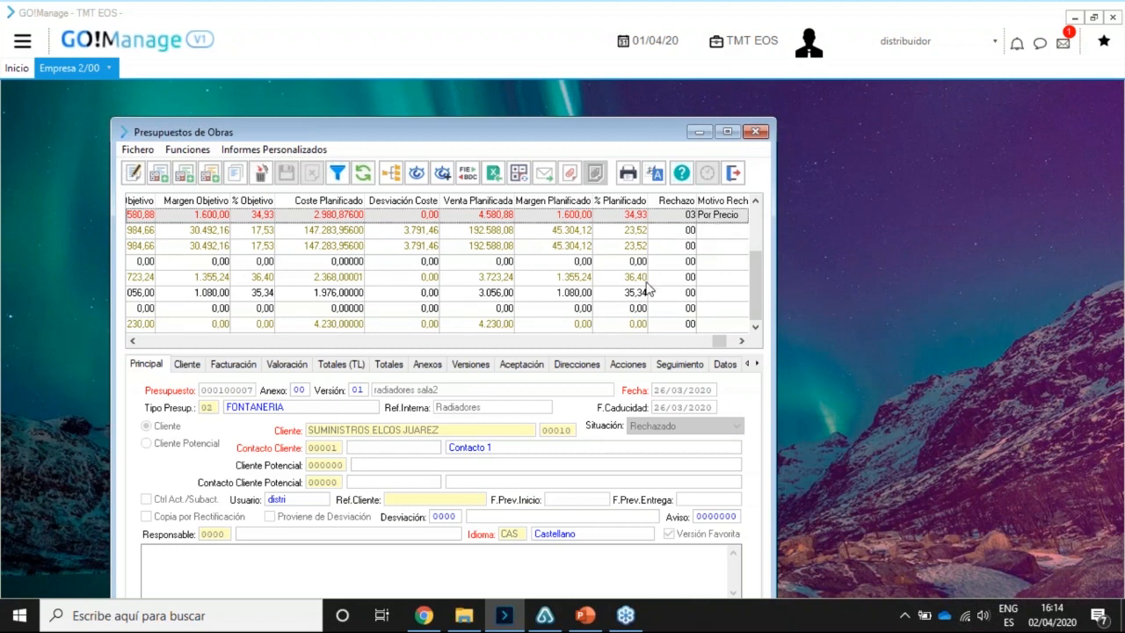
left_click(176, 341)
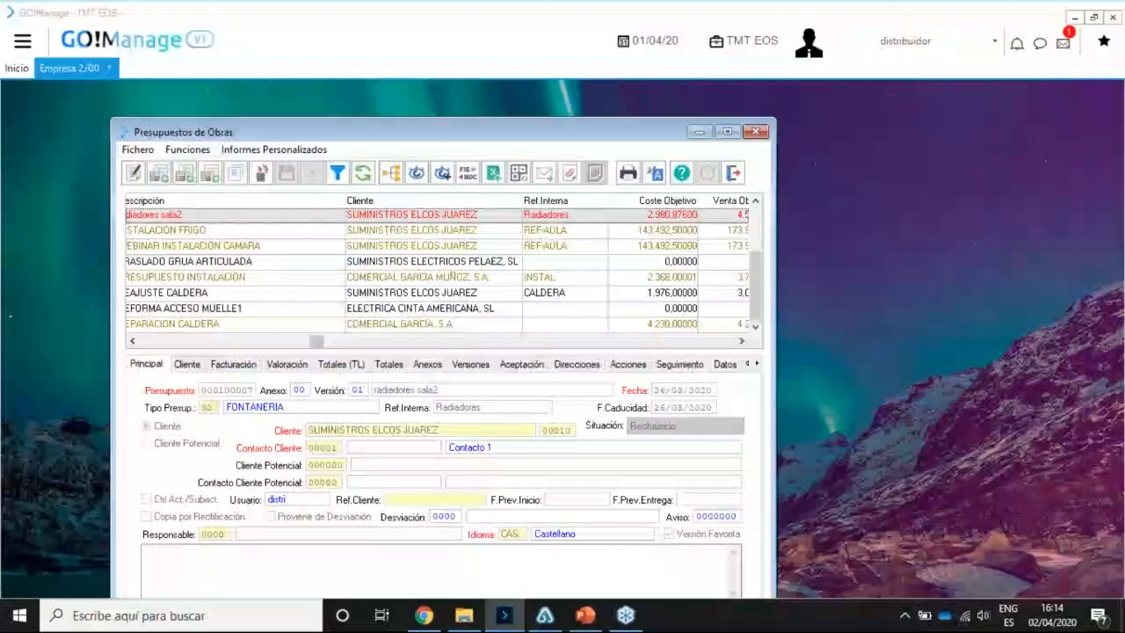
left_click(170, 342)
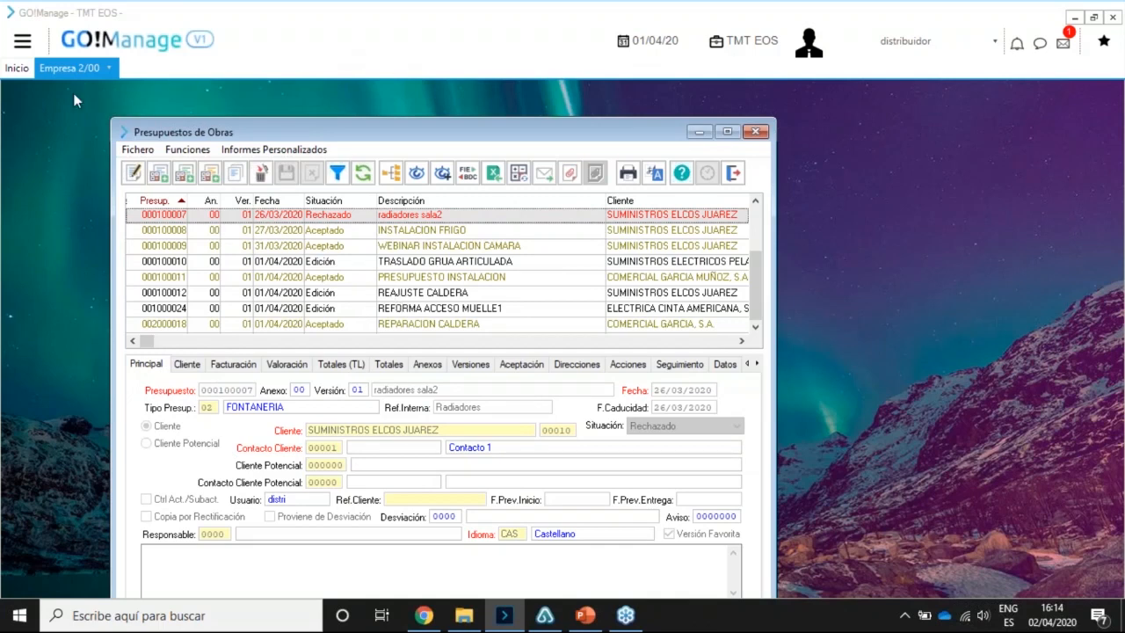
Open the Origen de las Partidas master and reposition its window over the works budgets.
left_click(21, 42)
mouse_move(75, 157)
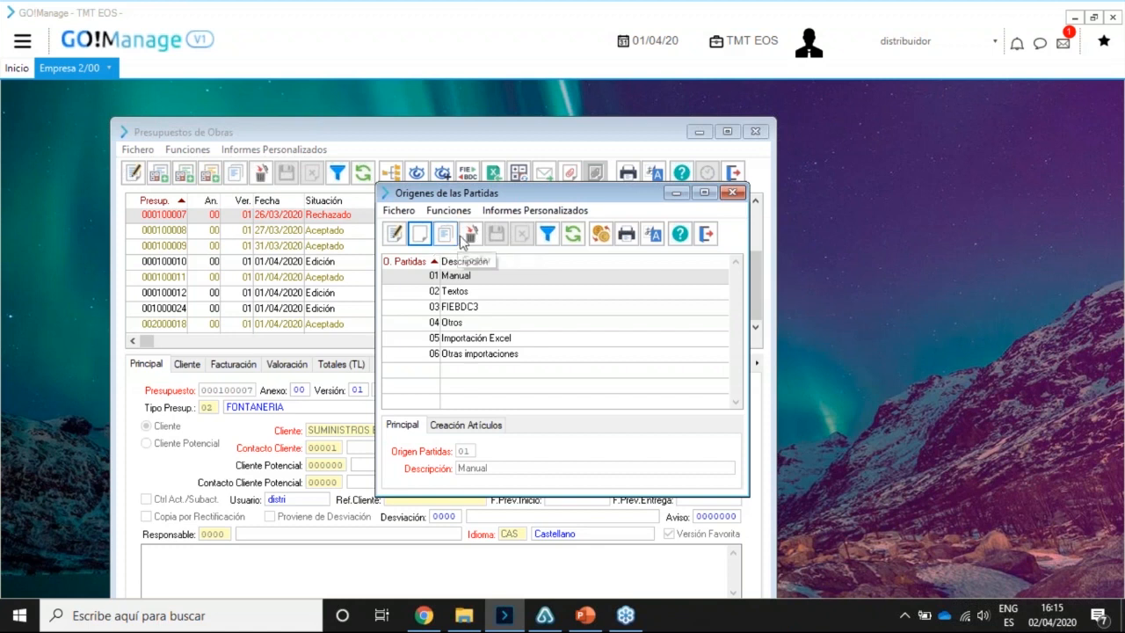
left_click_drag(545, 192, 448, 131)
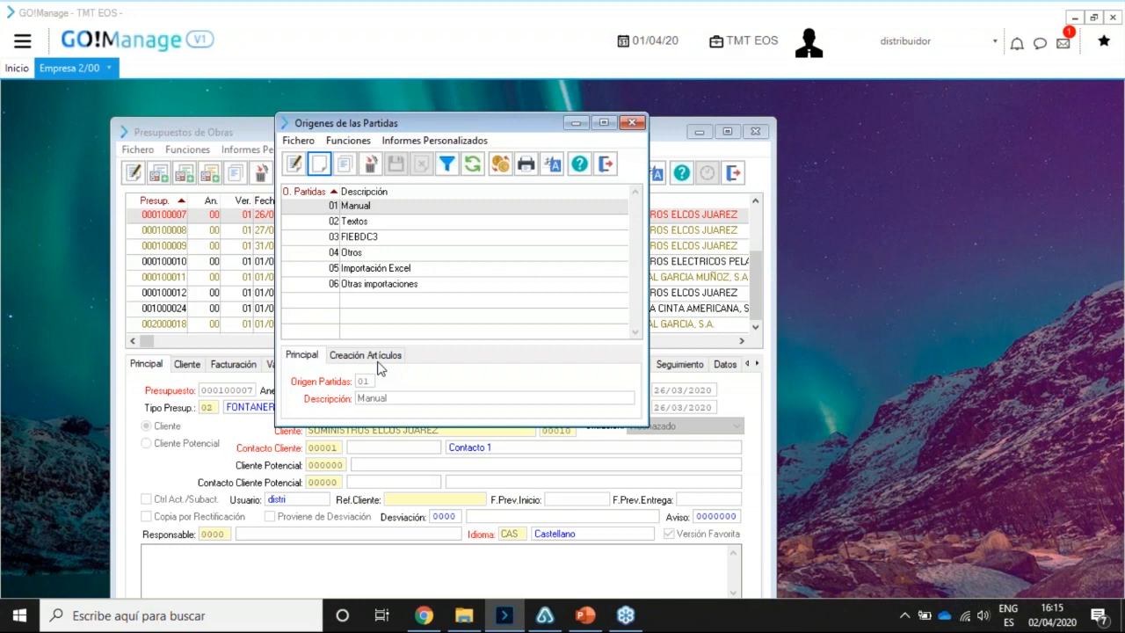
Review the FIEBDC3 and Importación Excel origins, including the brand and supplier that Importación Excel uses for article creation.
left_click(378, 237)
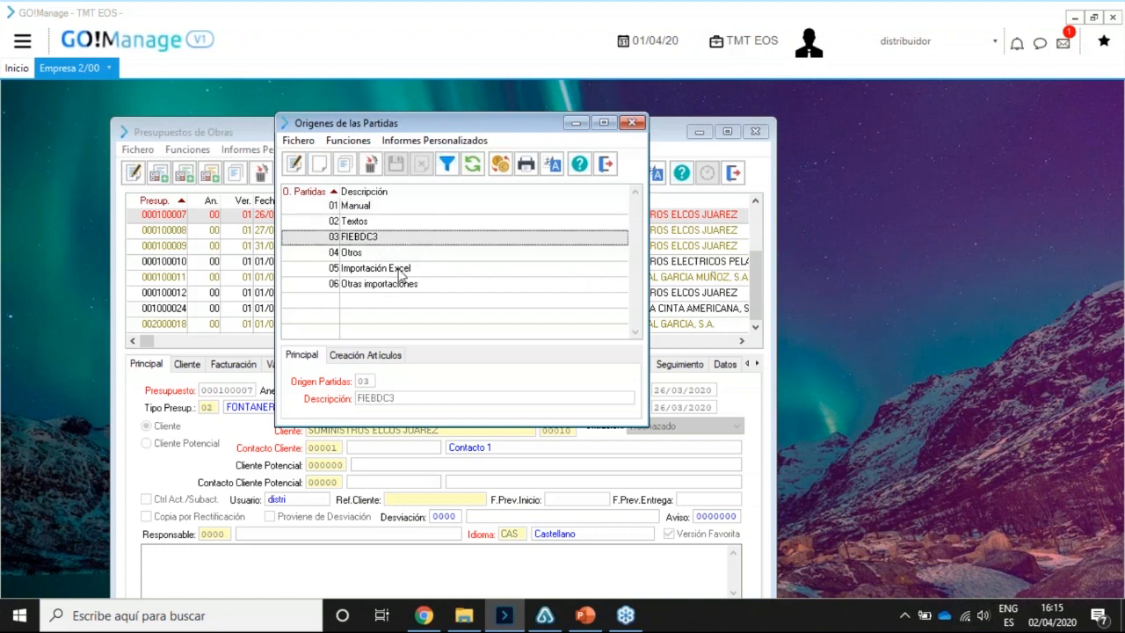
left_click(400, 269)
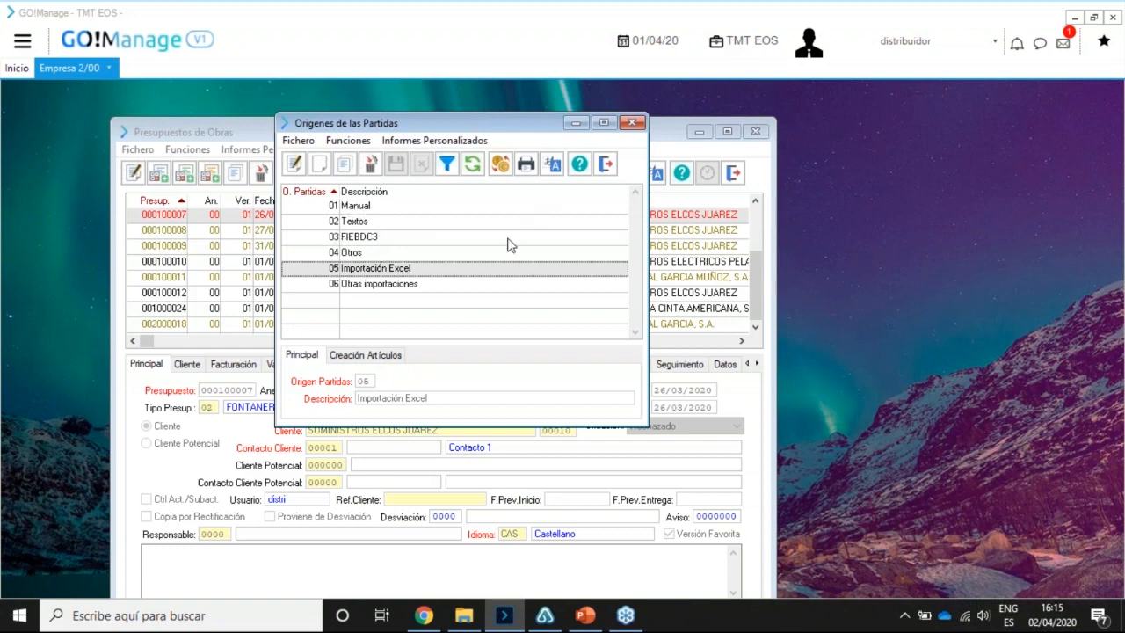
left_click(393, 355)
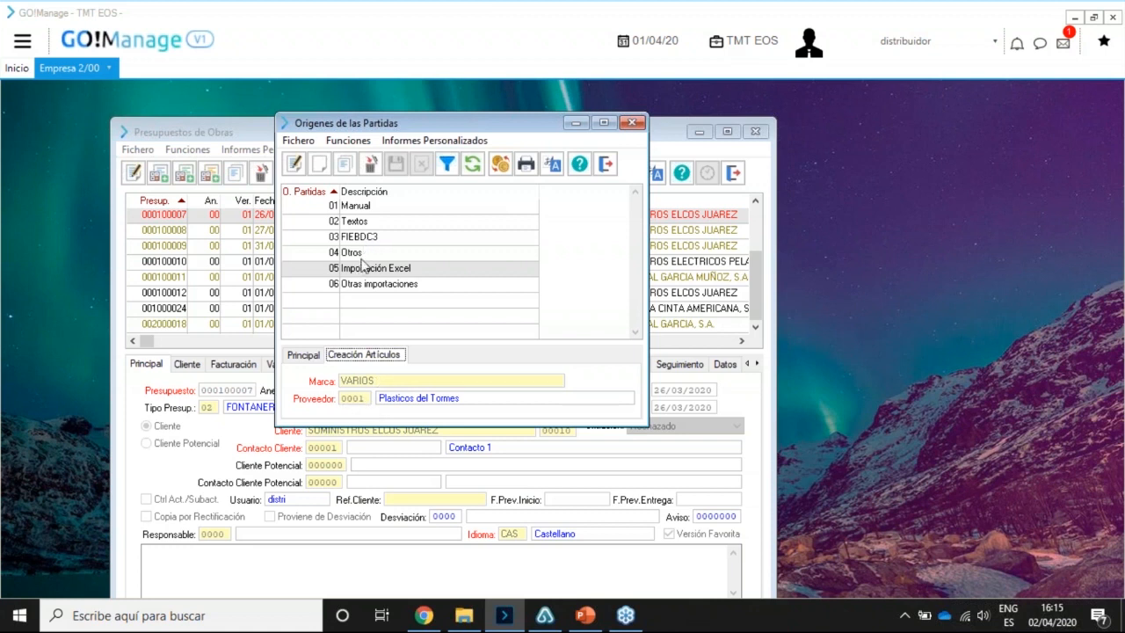
left_click(308, 359)
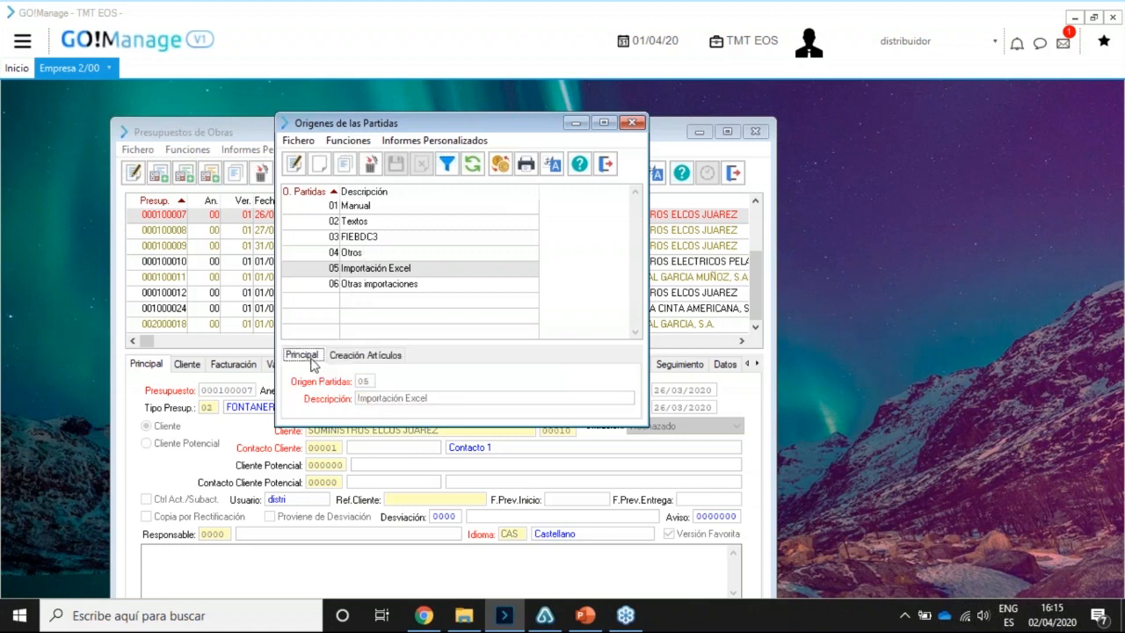
Open the library code conversions for the Importación Excel origin and review the mappings of PHBB39cc, PM999 and MOA01.
left_click(499, 164)
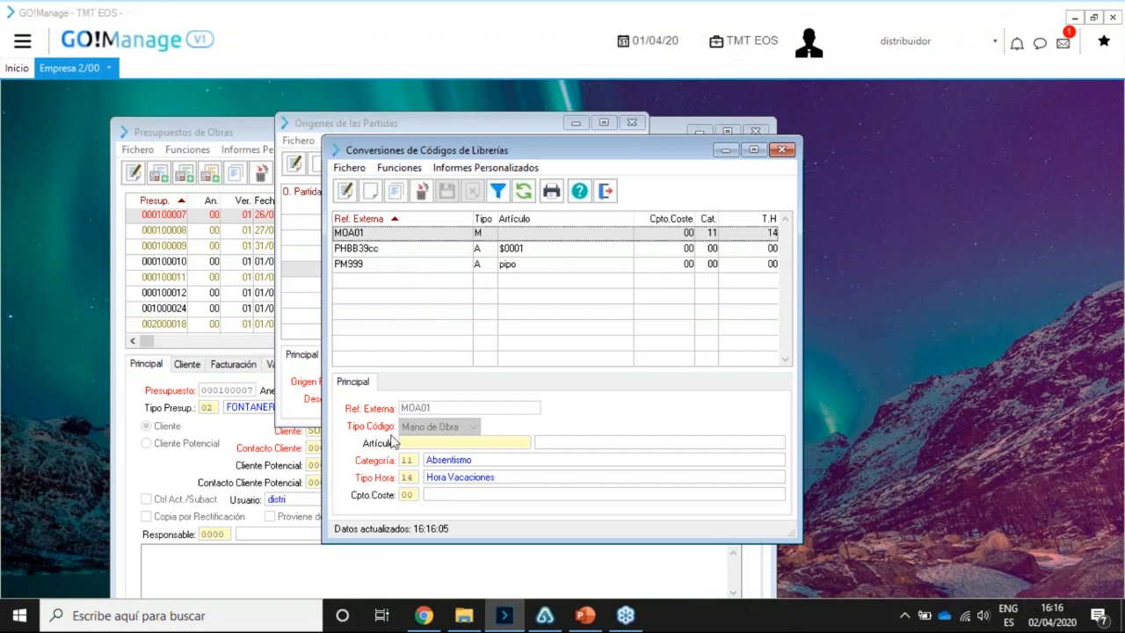
left_click(403, 251)
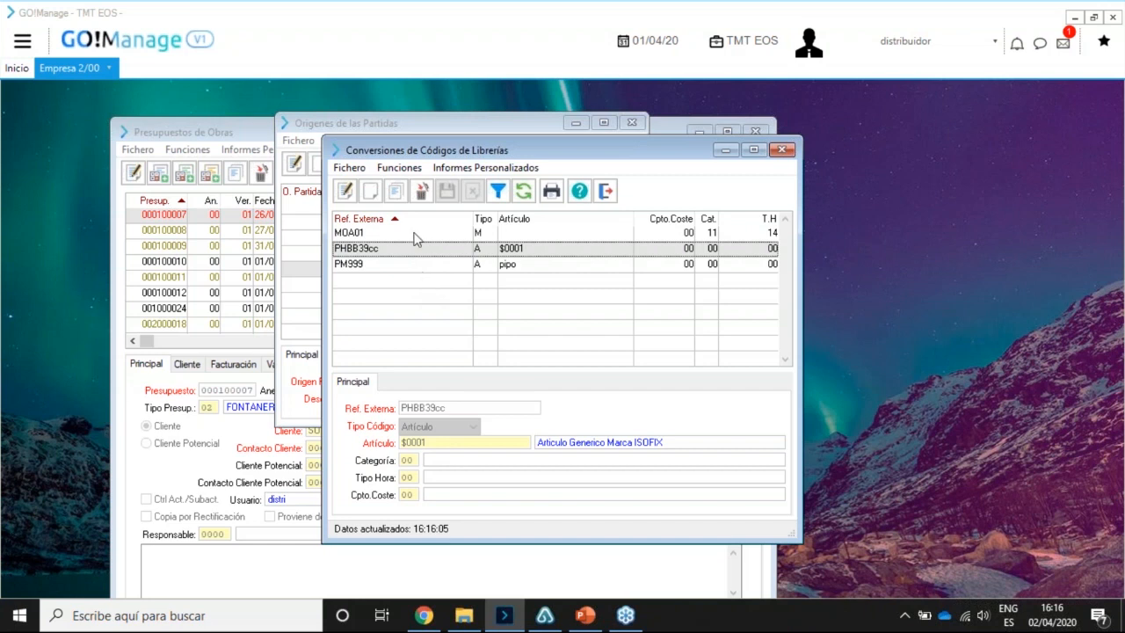
left_click(414, 233)
left_click(402, 270)
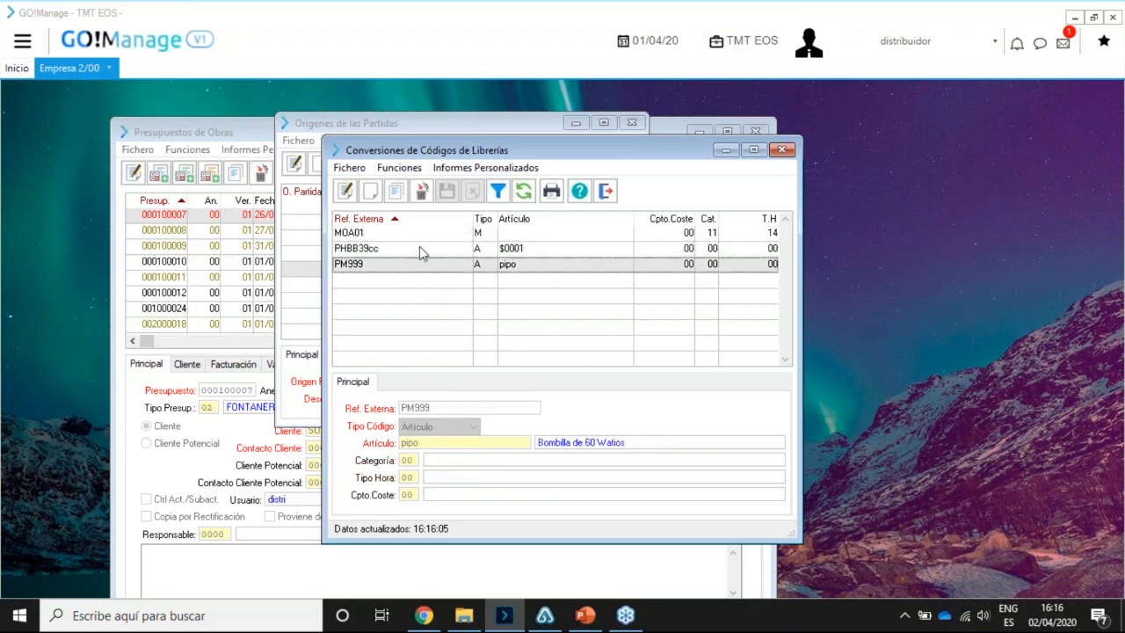
left_click(397, 235)
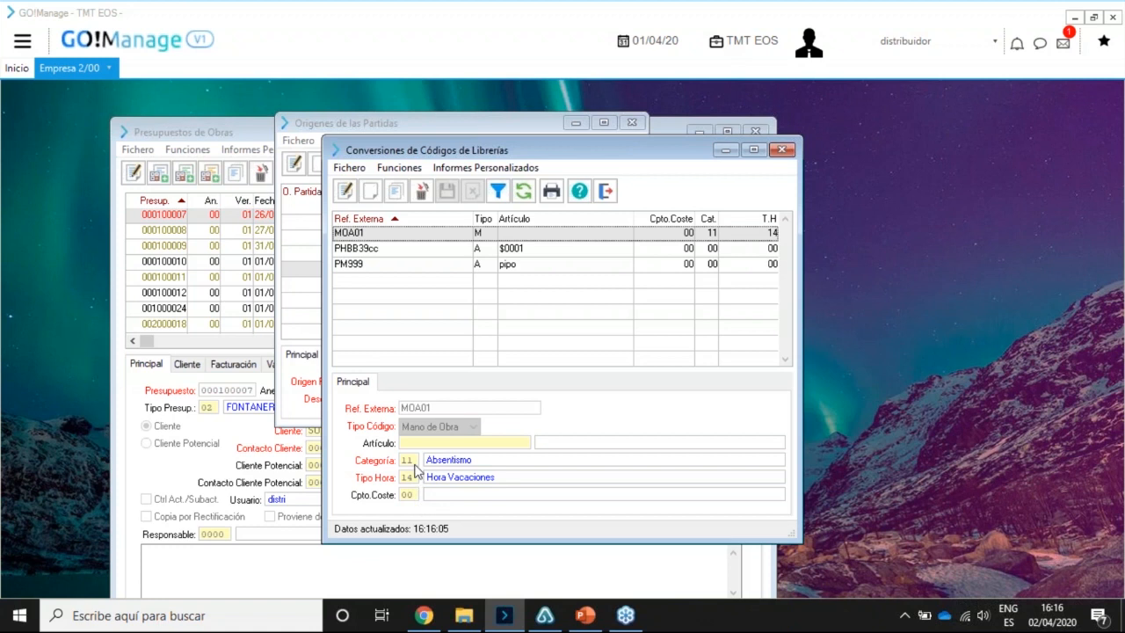
Examine the article mapped to PHBB39cc, and close the library code conversions and item origins windows.
left_click(377, 254)
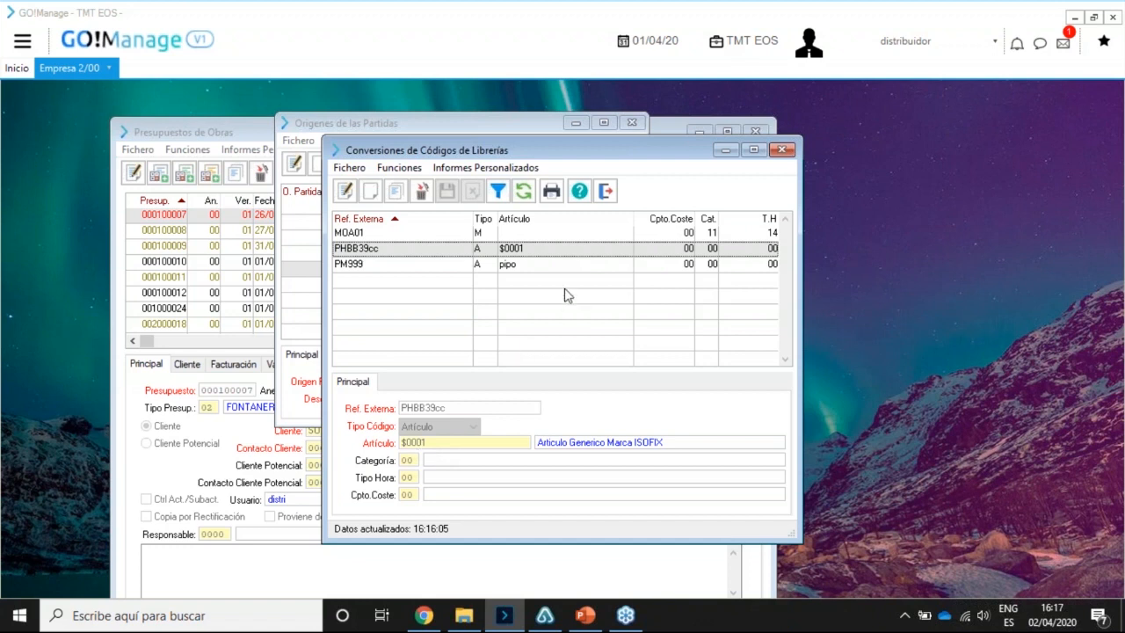
left_click(609, 202)
left_click(606, 164)
Open the Tipos de Direcciones master, review the address types and their automatic creation setting, and close it.
left_click(23, 41)
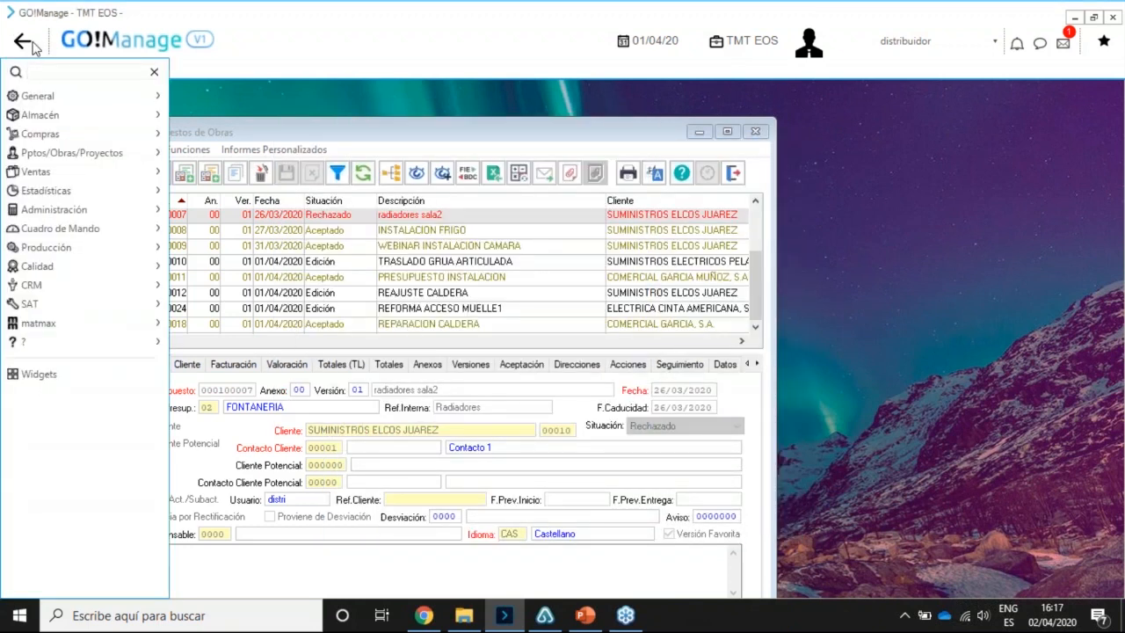
left_click(97, 155)
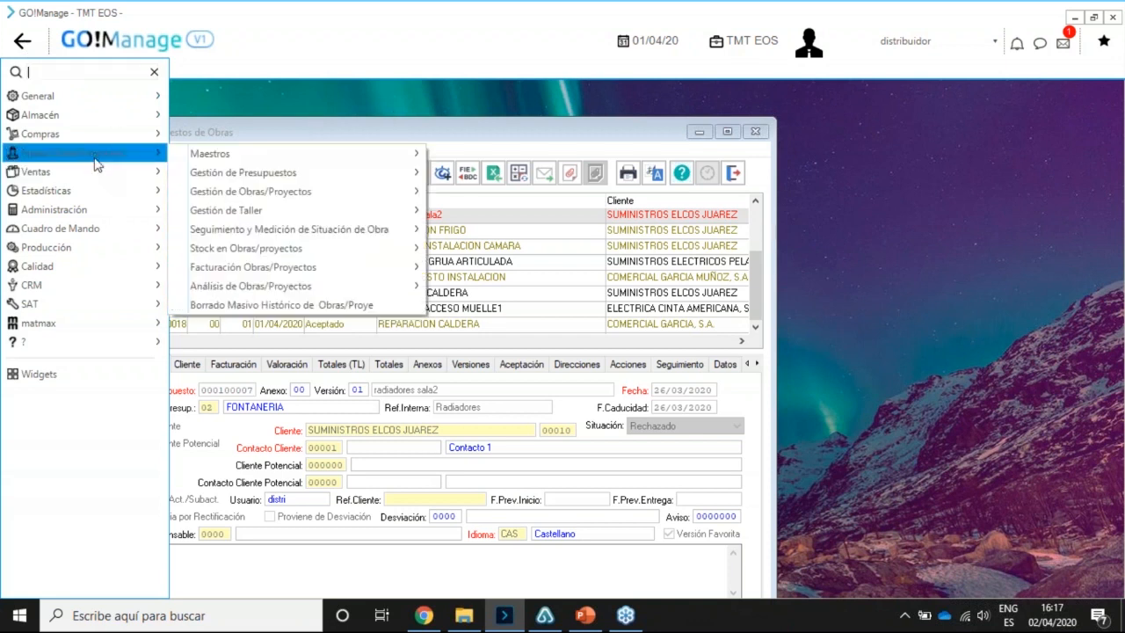
mouse_move(264, 155)
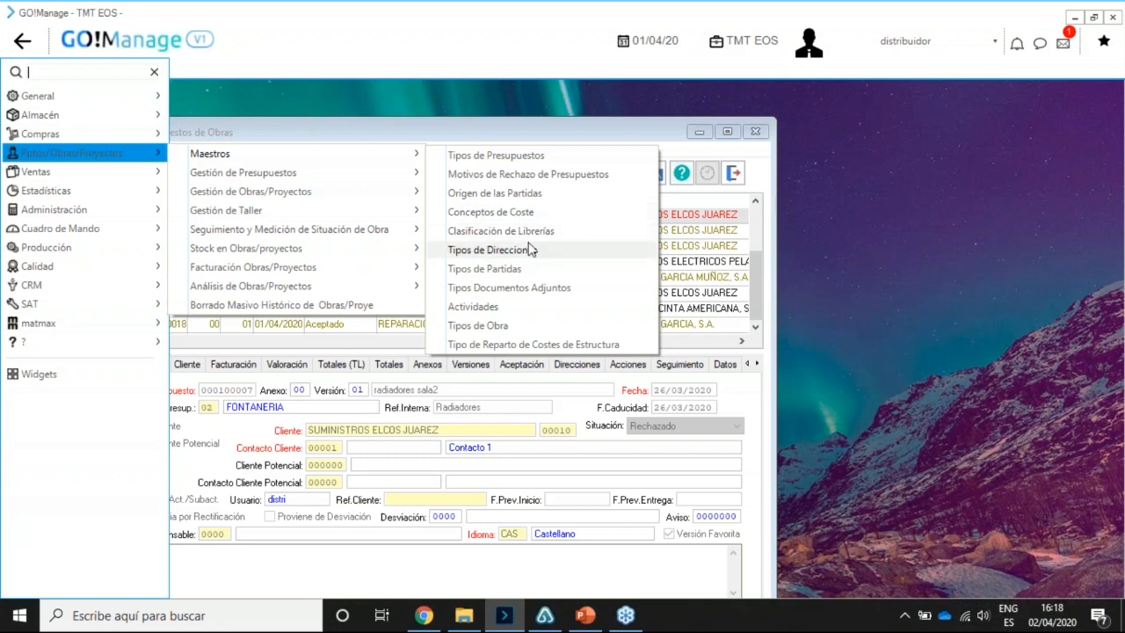
left_click(489, 250)
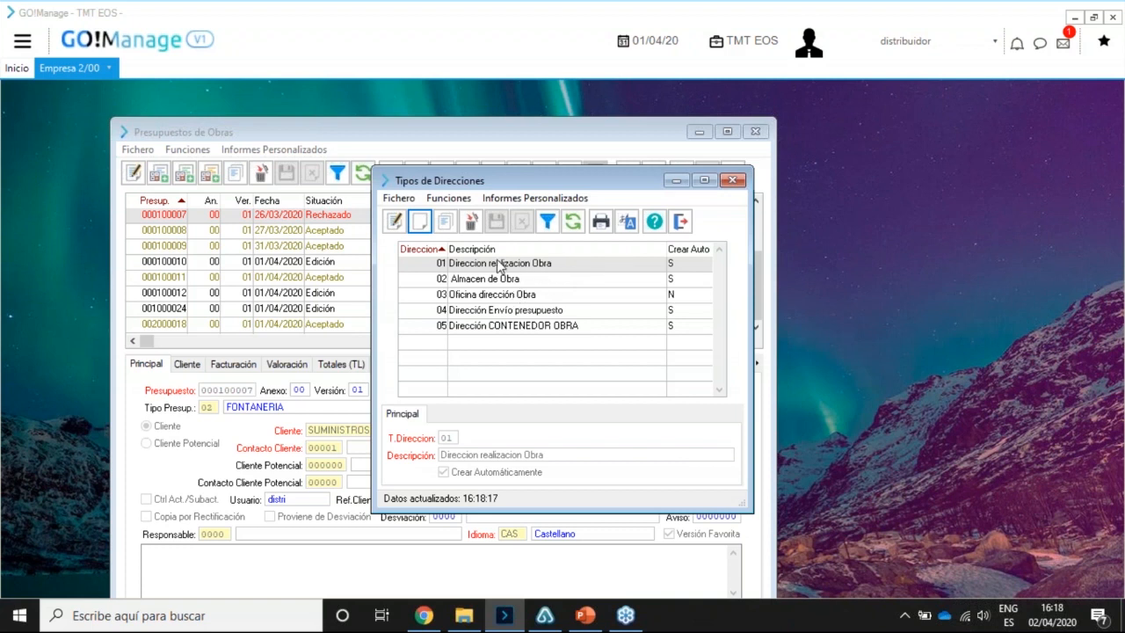
left_click(681, 221)
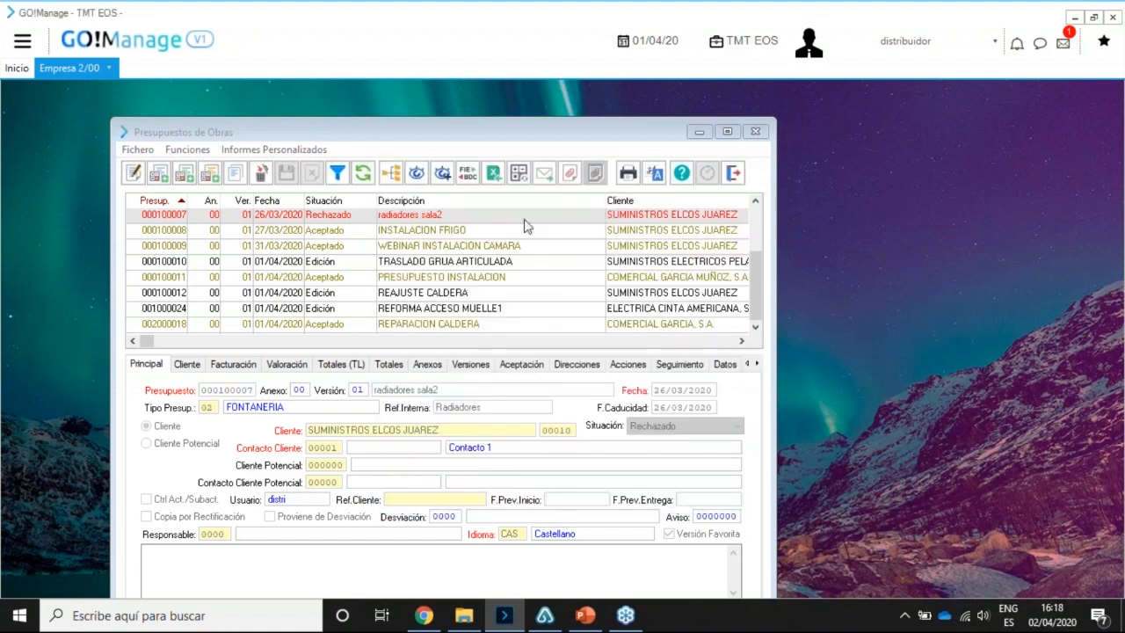
Open the Clasificación de Librerías master and examine the Tubos, Conductores and Bandejas branches, including Bandeja de PVC hasta 600 mm.
left_click(19, 44)
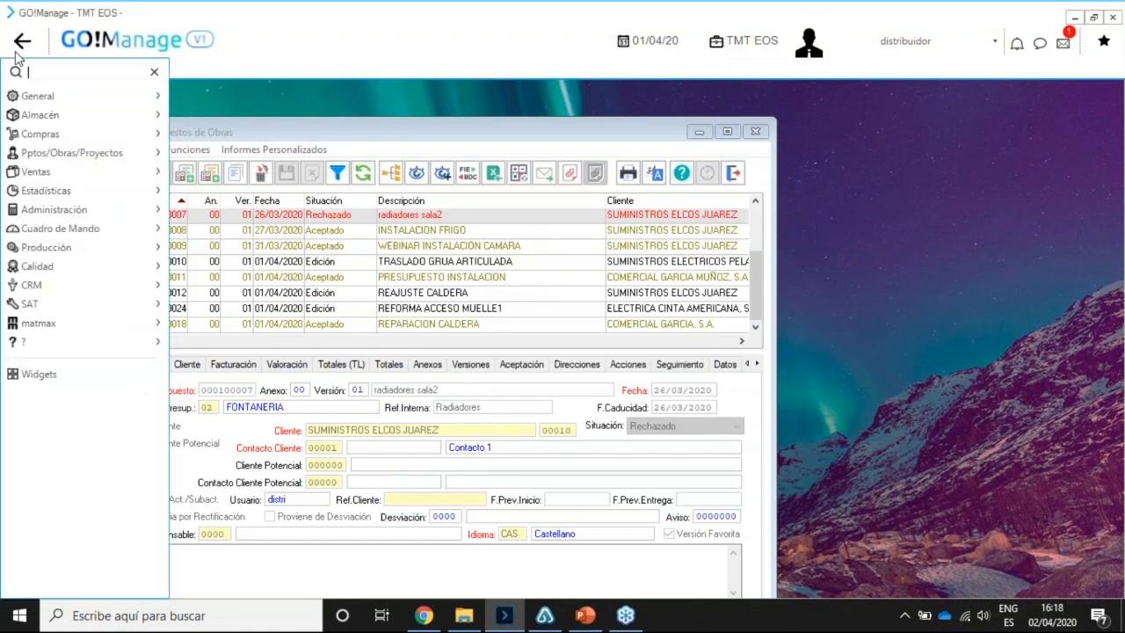
left_click(74, 153)
left_click(209, 154)
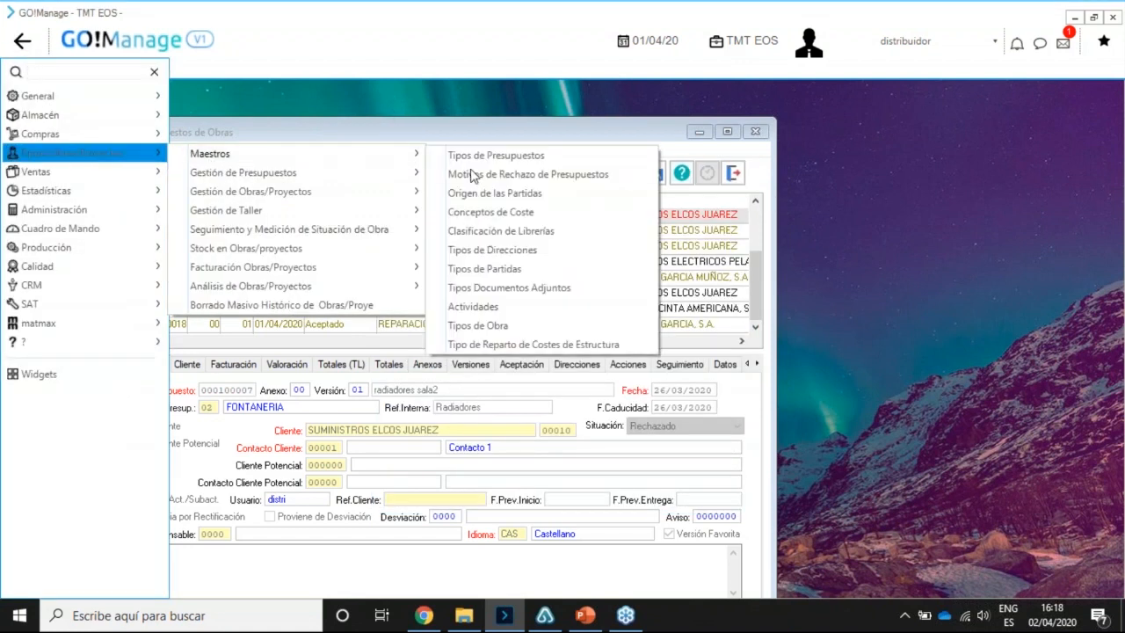
left_click(527, 231)
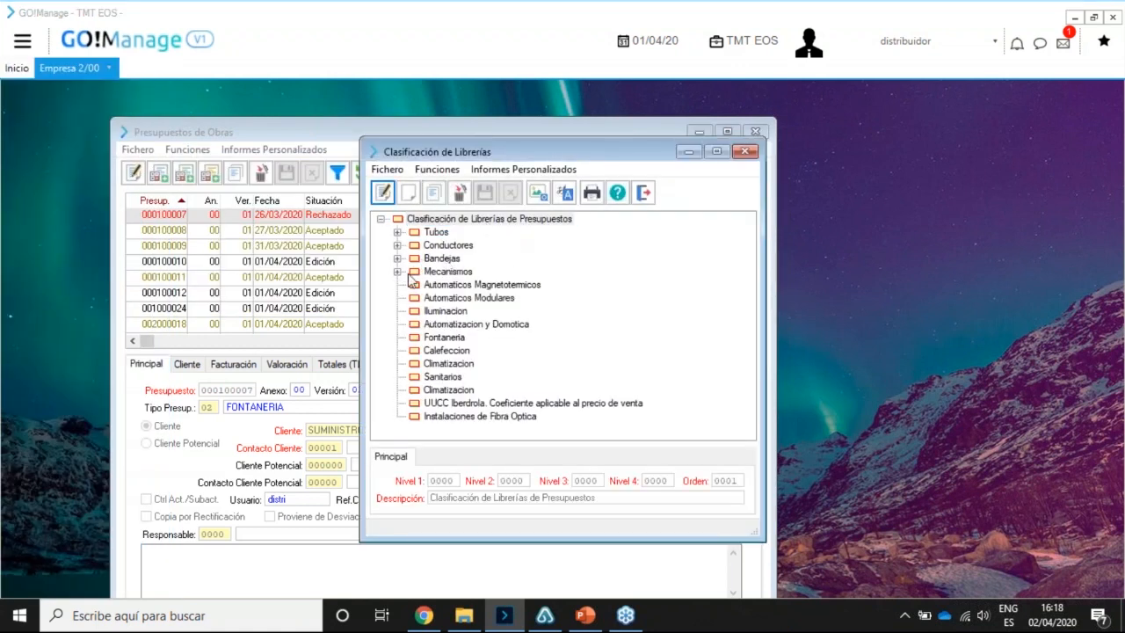
left_click(397, 232)
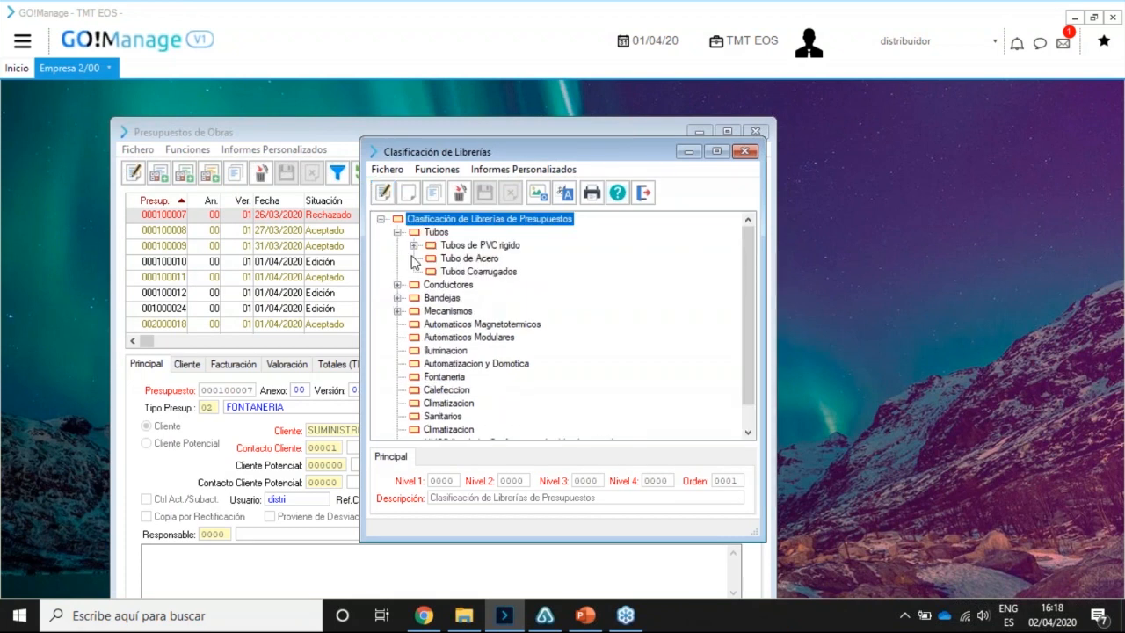
left_click(397, 285)
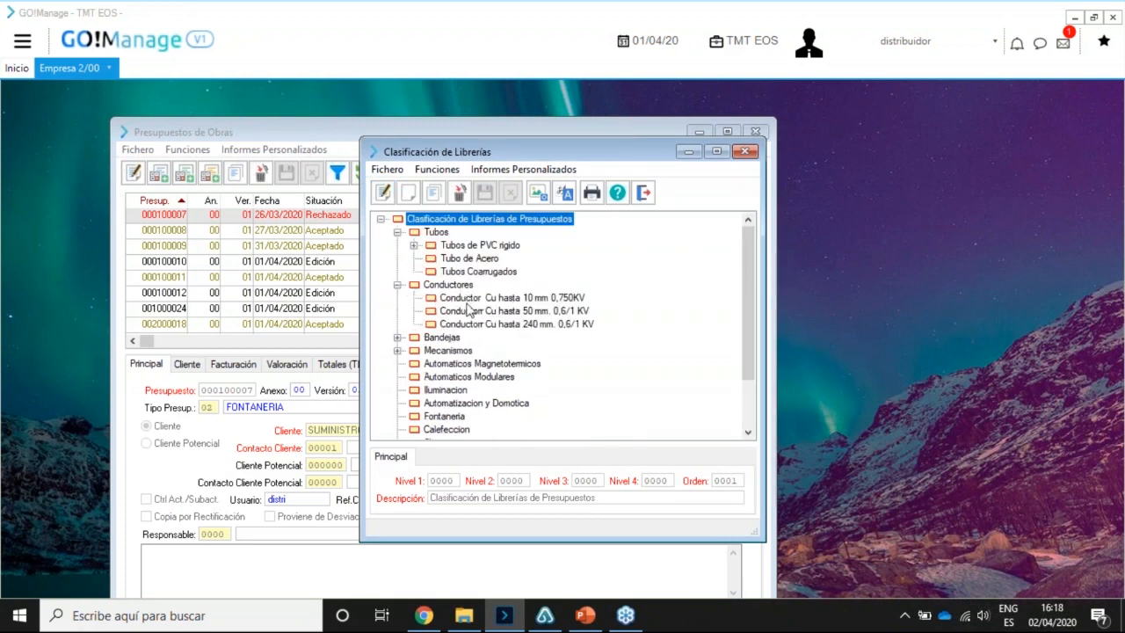
left_click(397, 337)
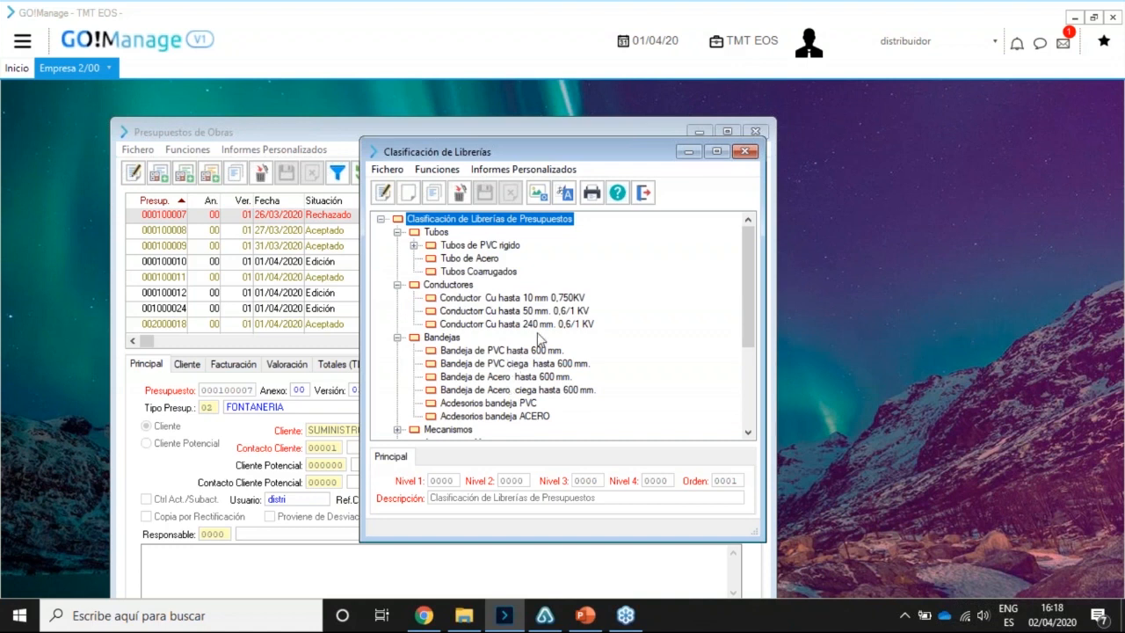
left_click(509, 352)
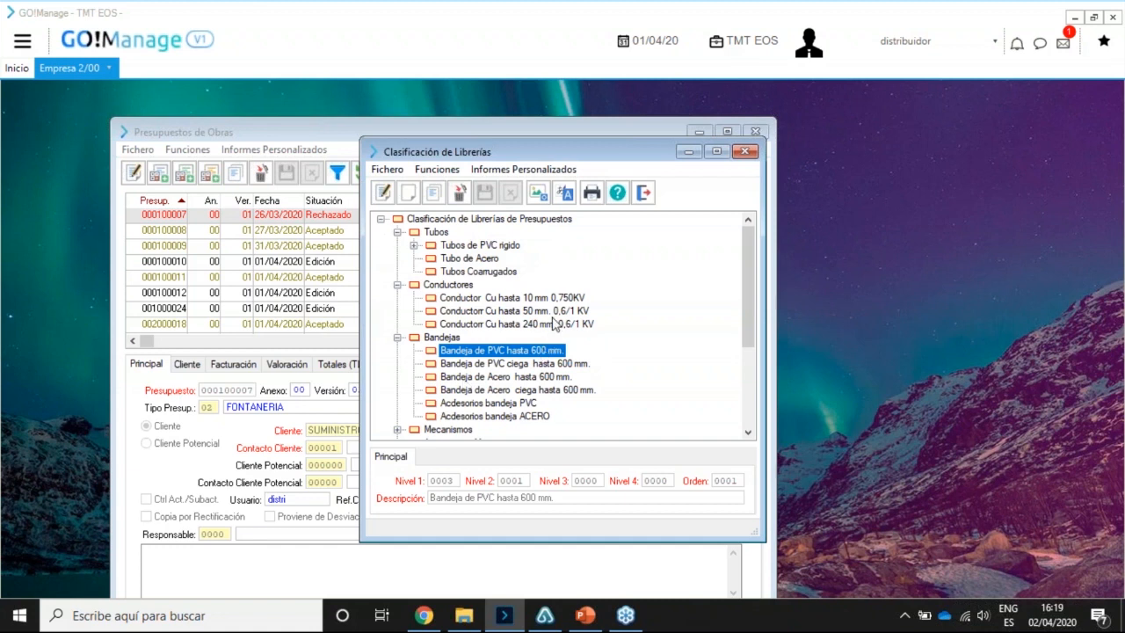
Open the Librerías list from budget management and examine the classification levels assigned to library 000200AAAB.
left_click(21, 44)
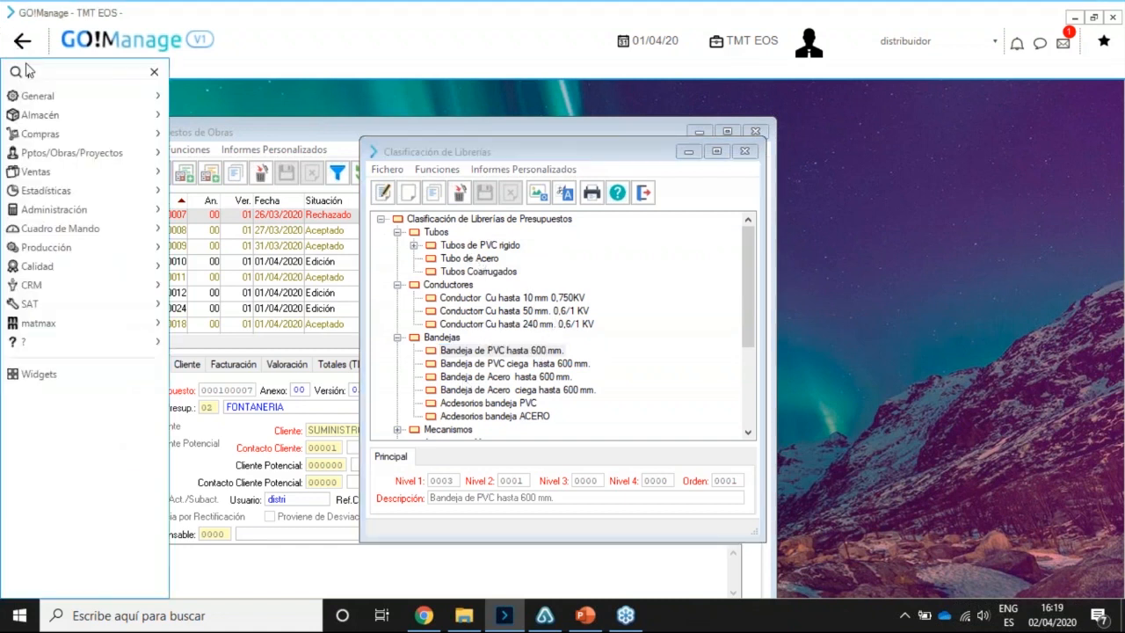
mouse_move(83, 156)
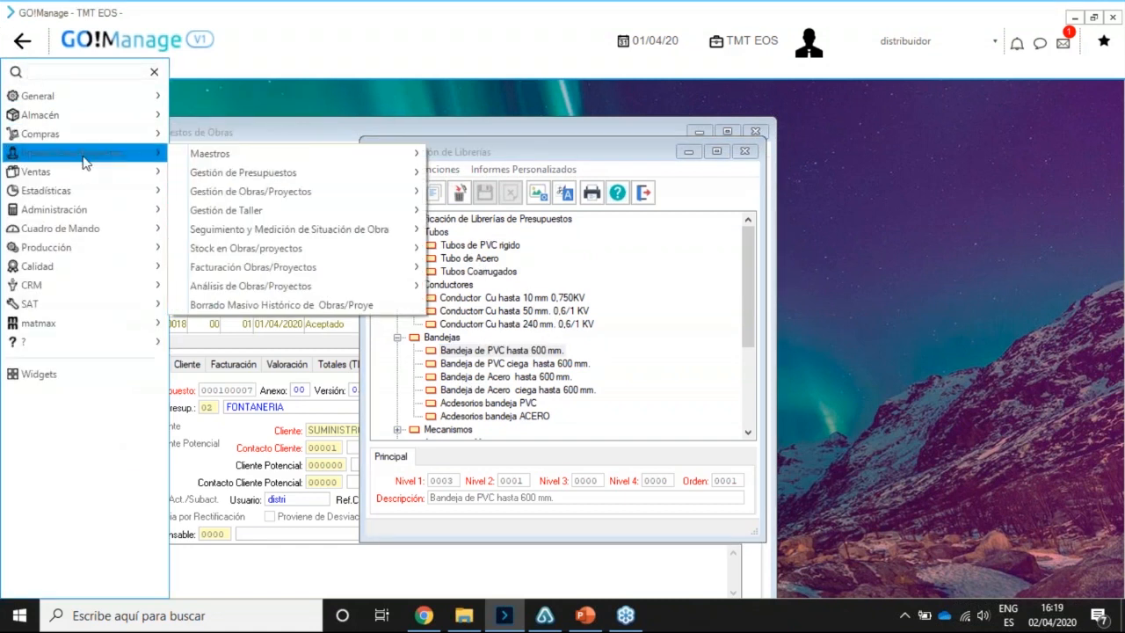
mouse_move(261, 180)
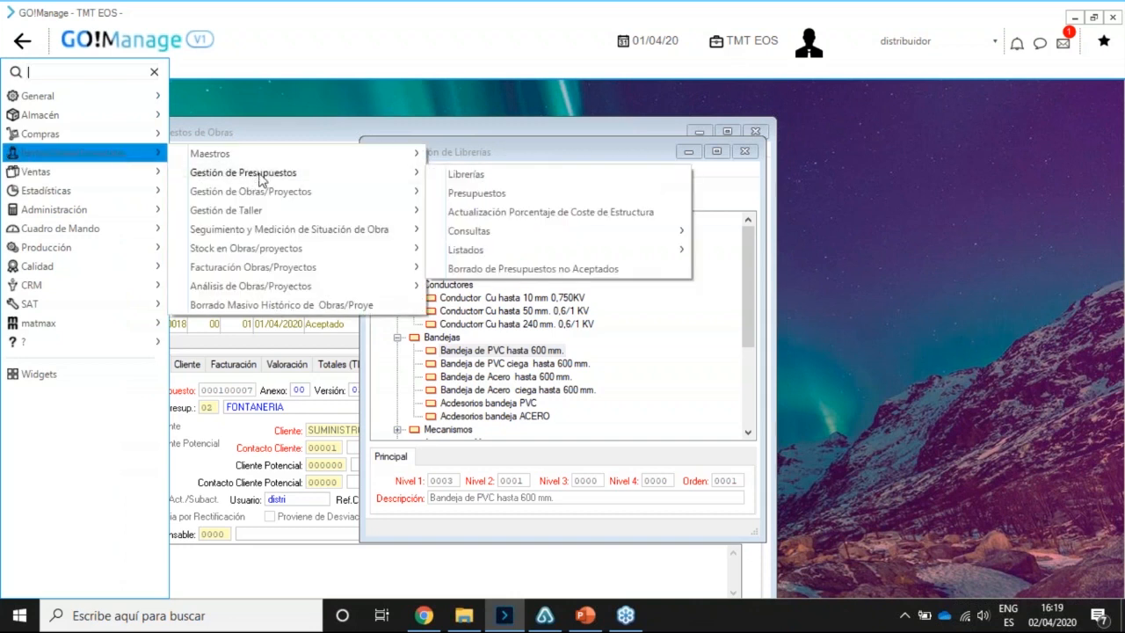
left_click(479, 176)
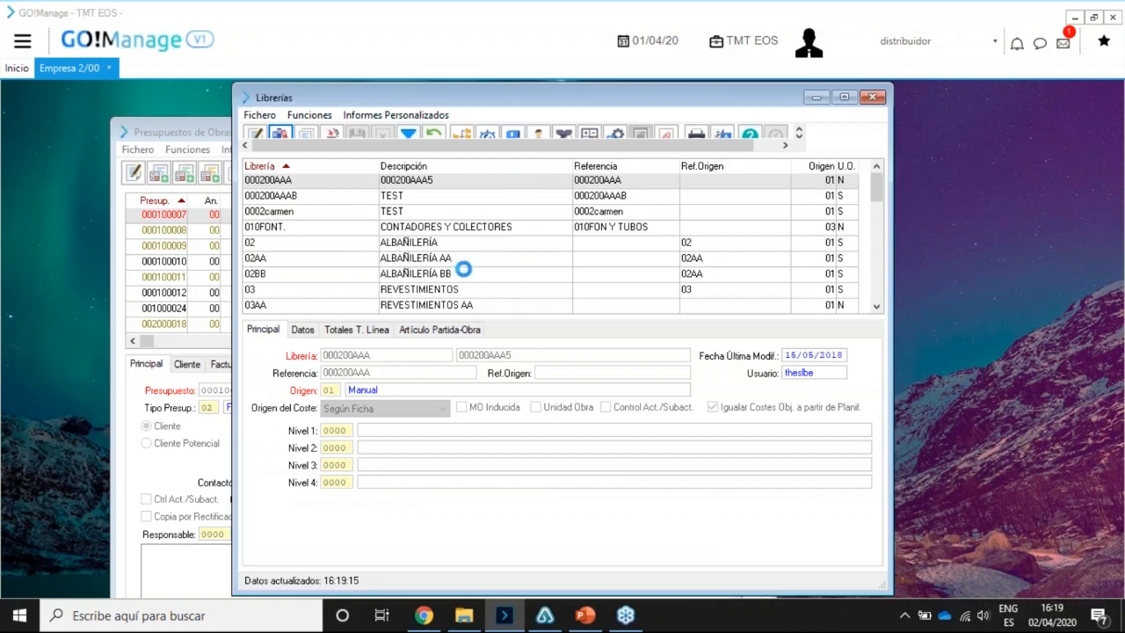
left_click(286, 187)
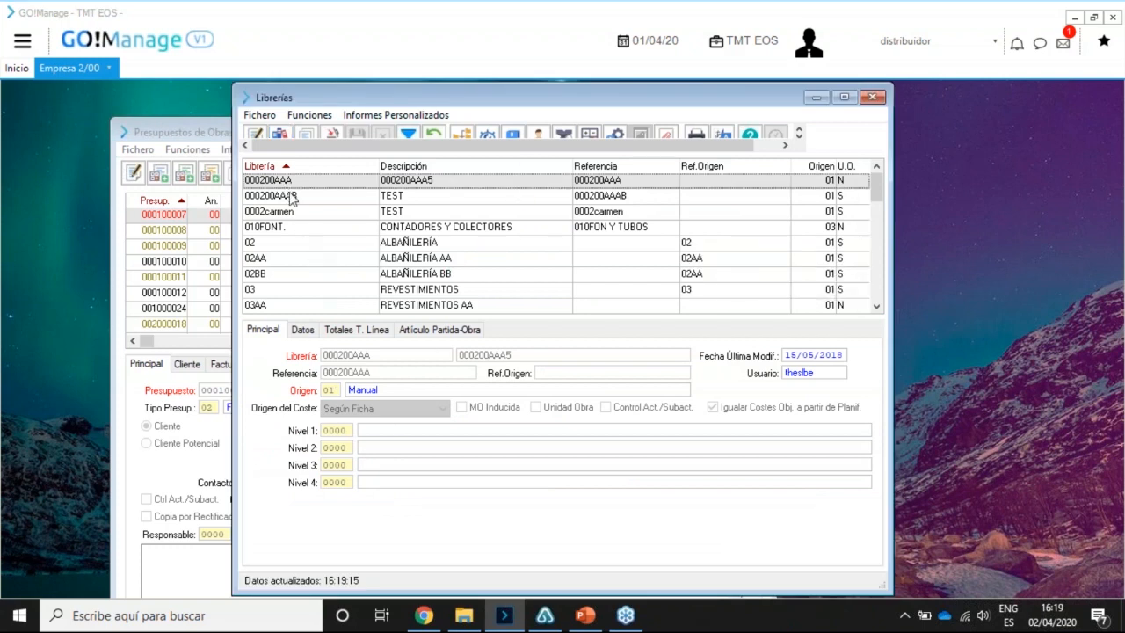
left_click(290, 201)
left_click(289, 227)
left_click(298, 210)
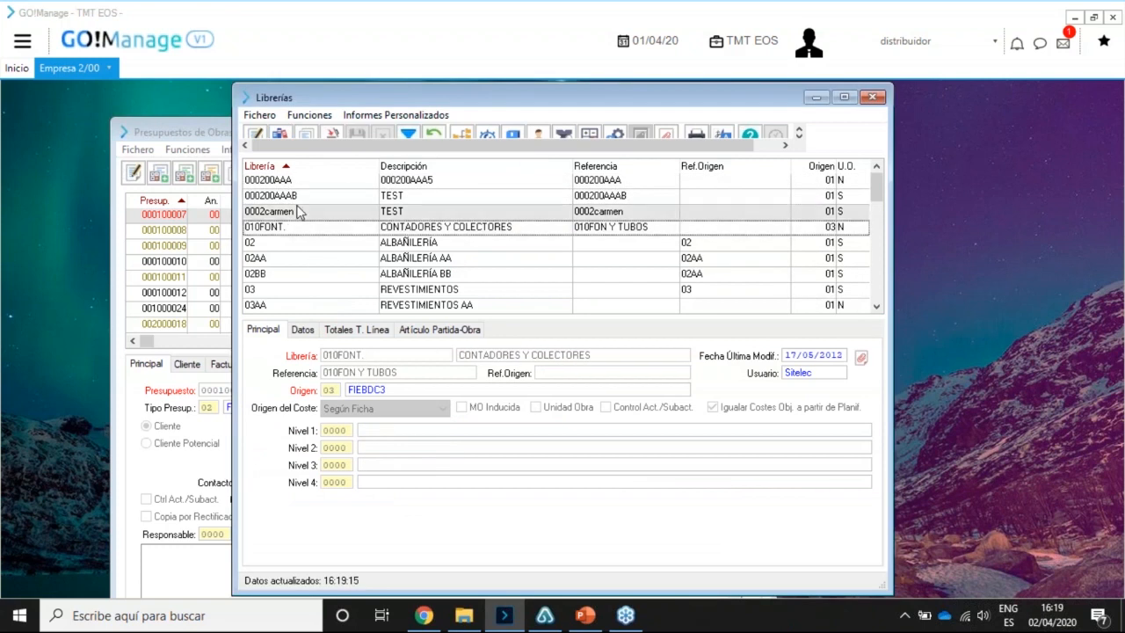
left_click(299, 197)
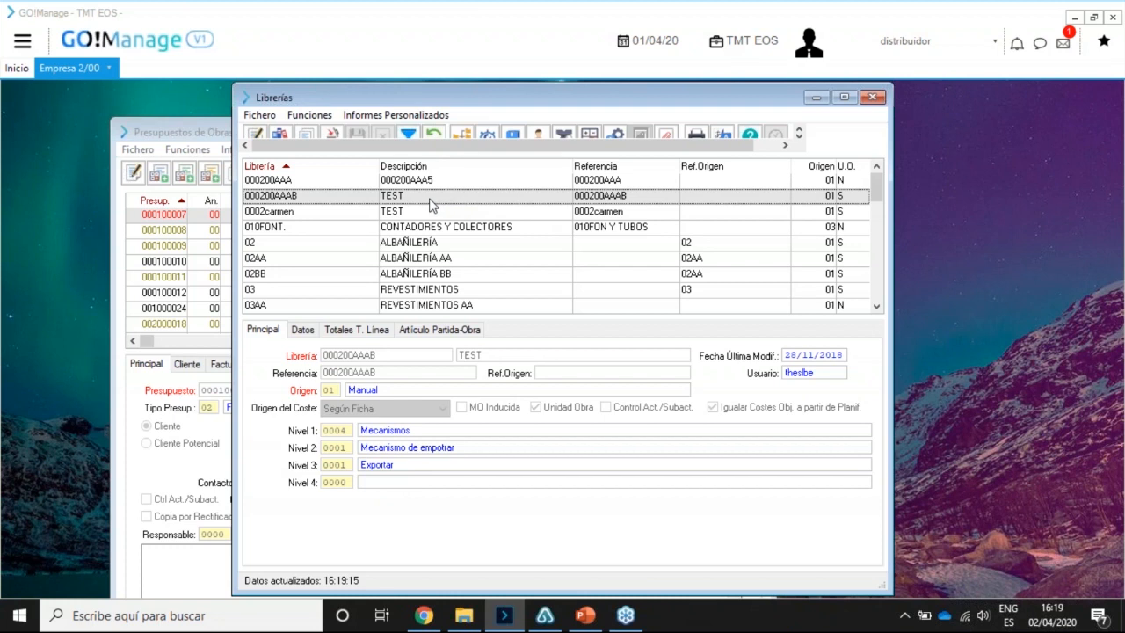
Review the classification level ranges in the Librerías filter, cancel the filter and close the Librerías list.
left_click(409, 134)
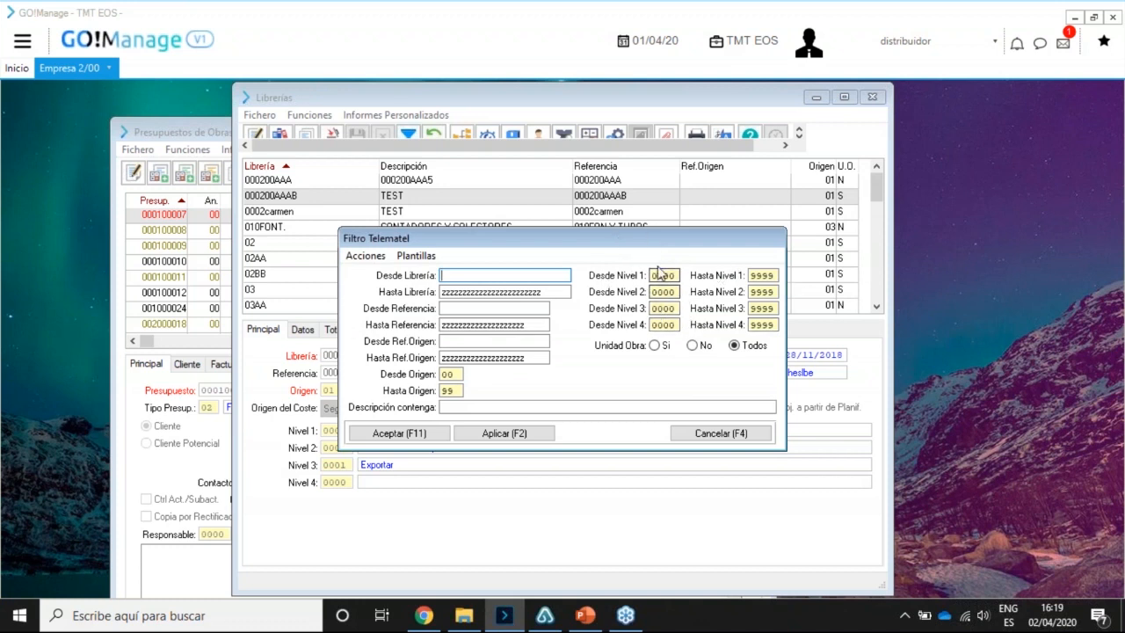
left_click_drag(651, 245, 760, 195)
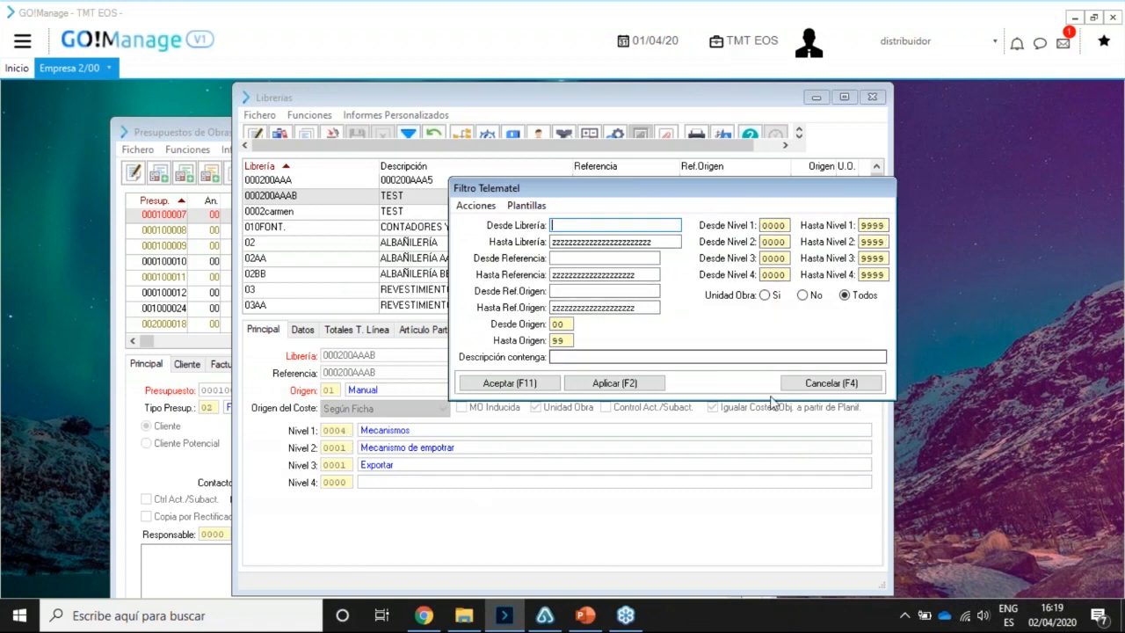
left_click(831, 384)
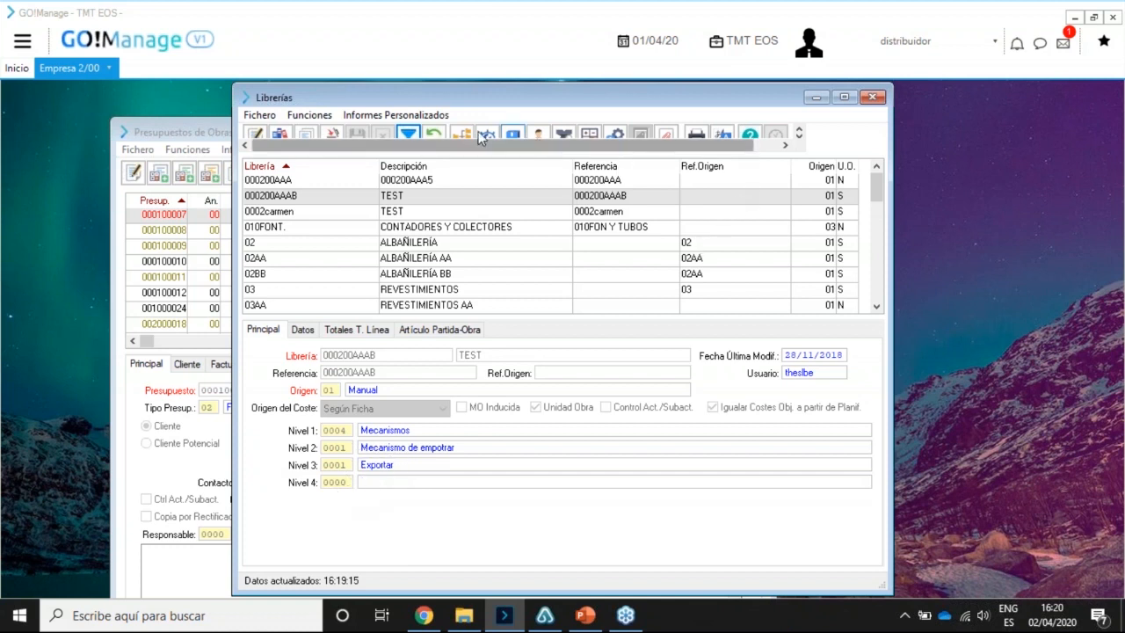
left_click(873, 98)
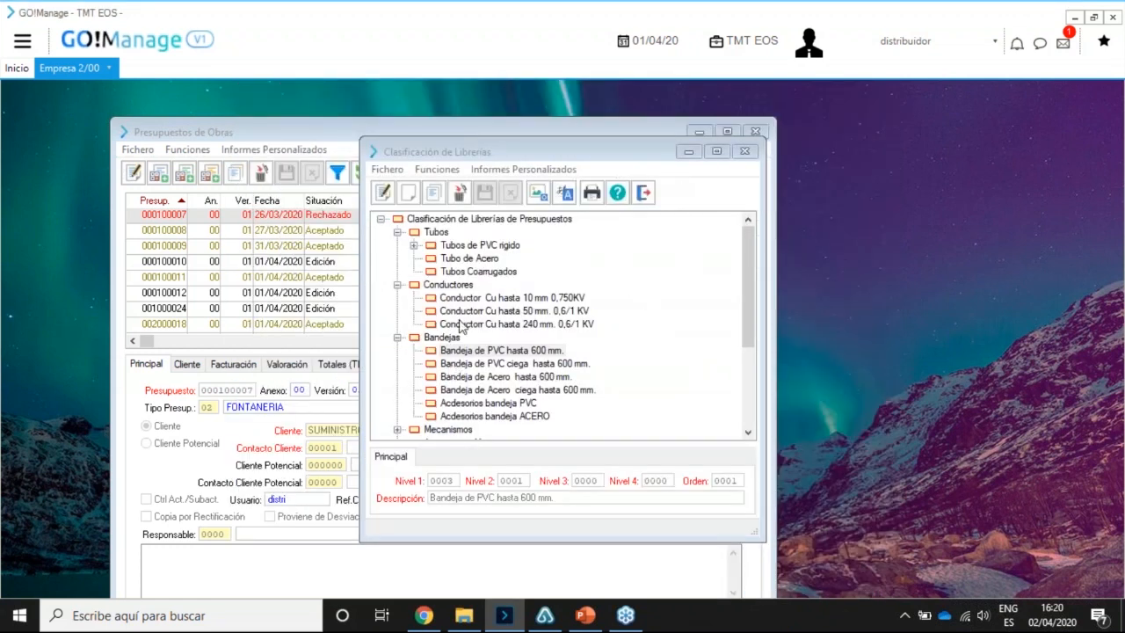
Start the mass assignment of library classifications from the classification tree and continue to library selection with the default filter.
scroll(432, 434, "down", 1)
scroll(435, 427, "down", 3)
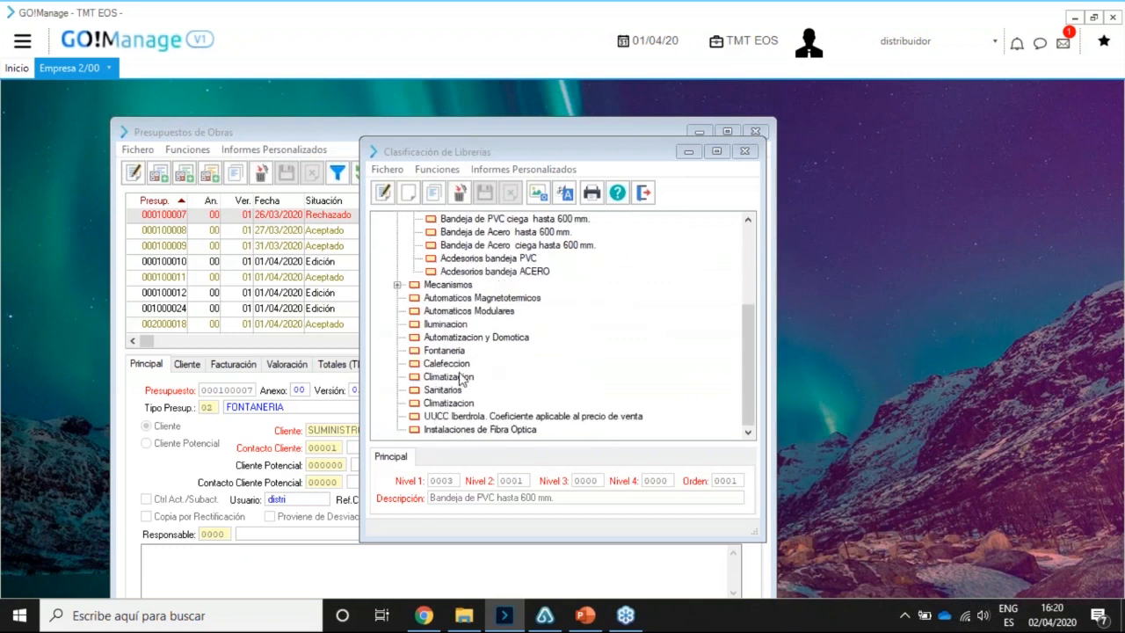
scroll(453, 387, "up", 4)
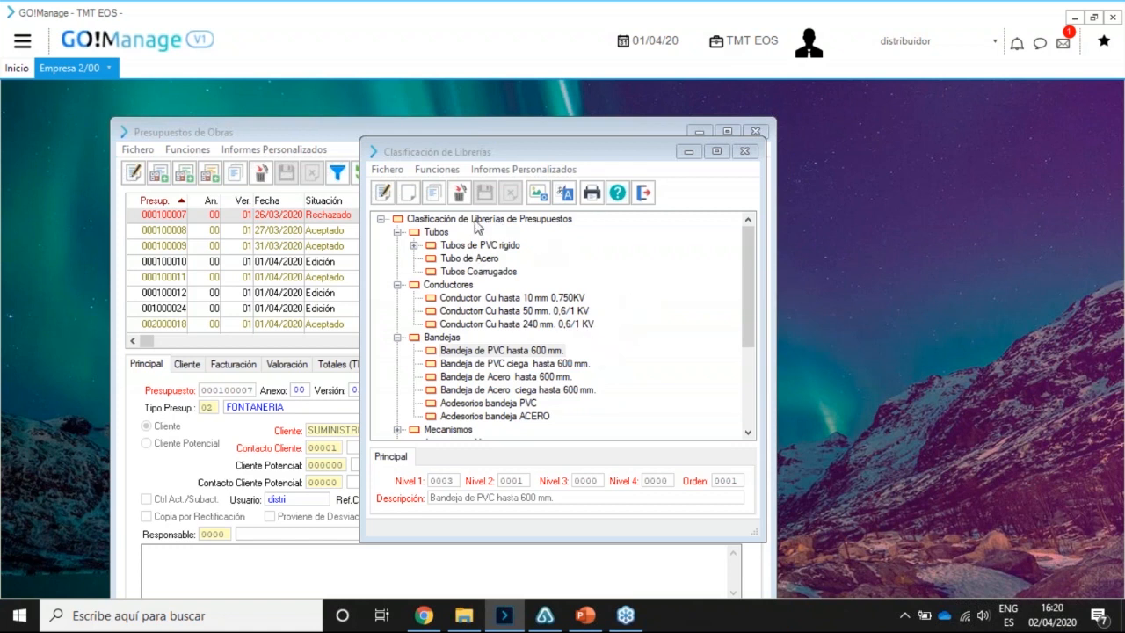
left_click(437, 170)
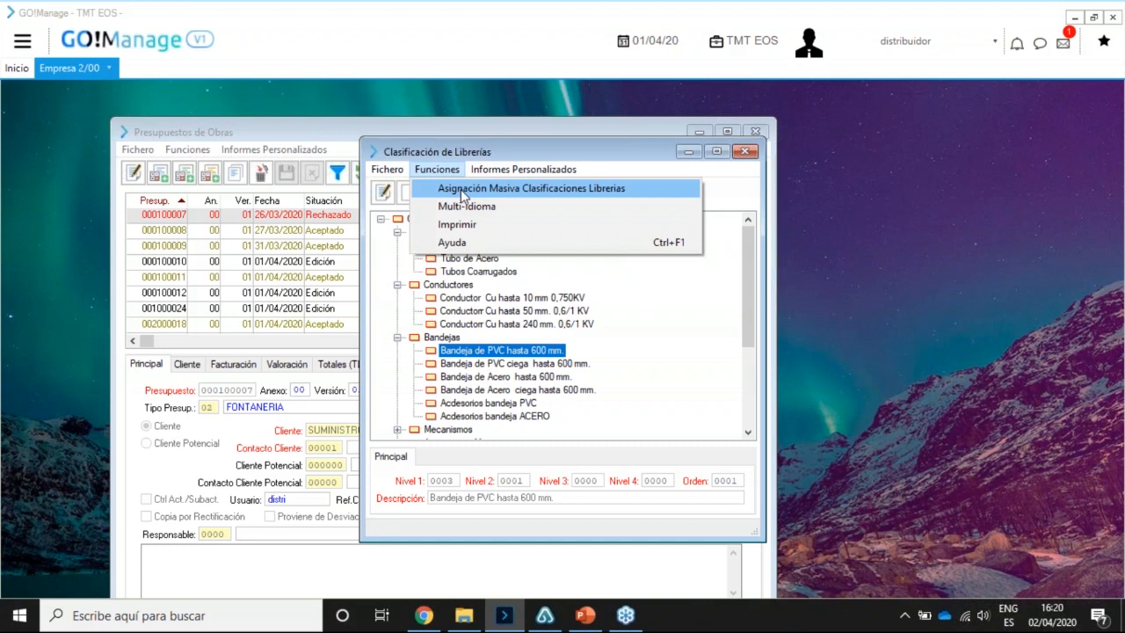
left_click(461, 189)
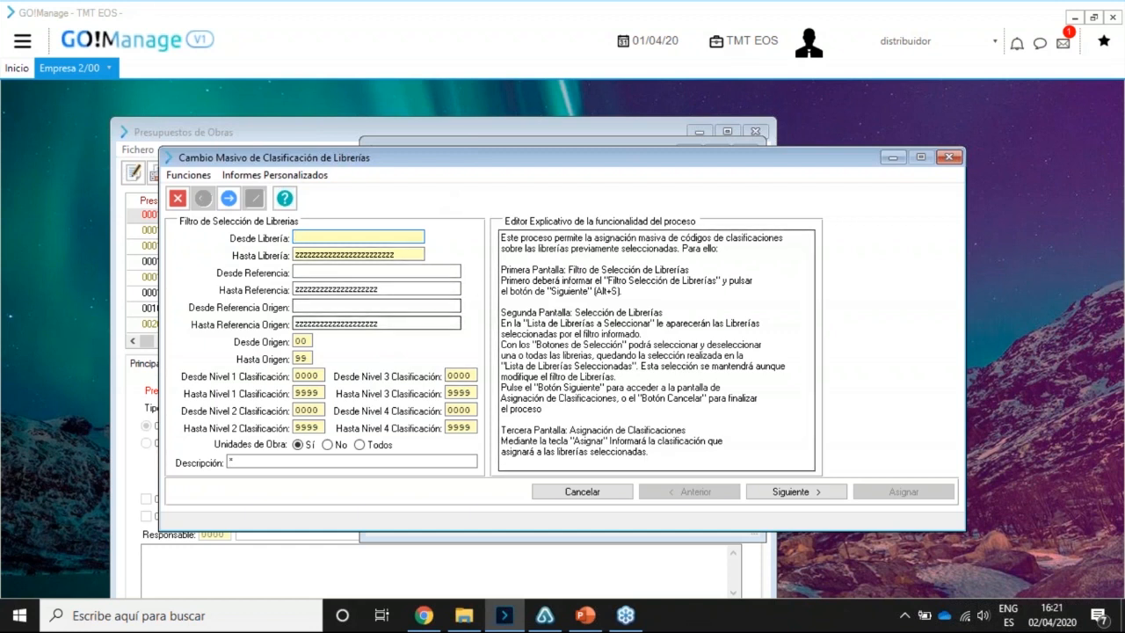
left_click(793, 492)
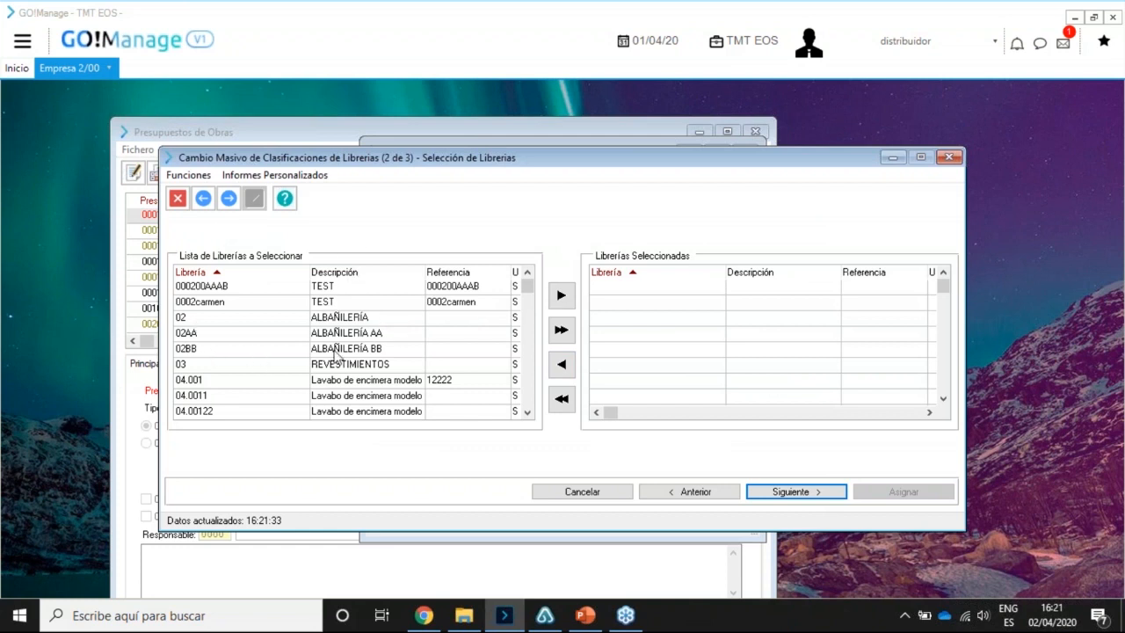
Add libraries 02, 02AA and 02BB to the mass change selection and proceed to the classification assignment.
left_click(385, 319)
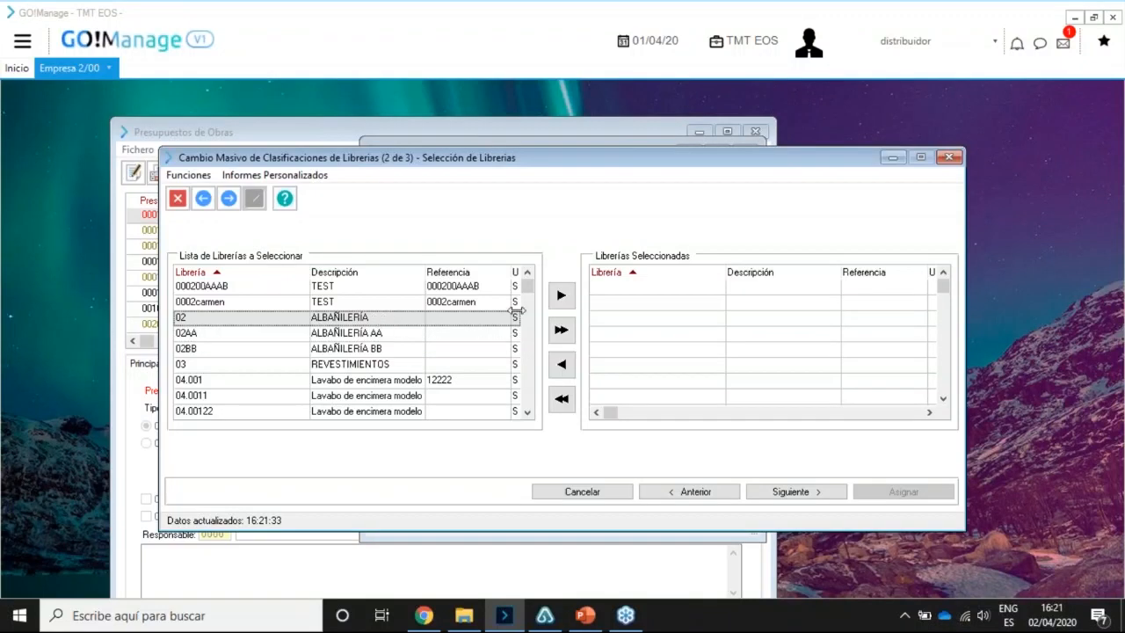
left_click(559, 297)
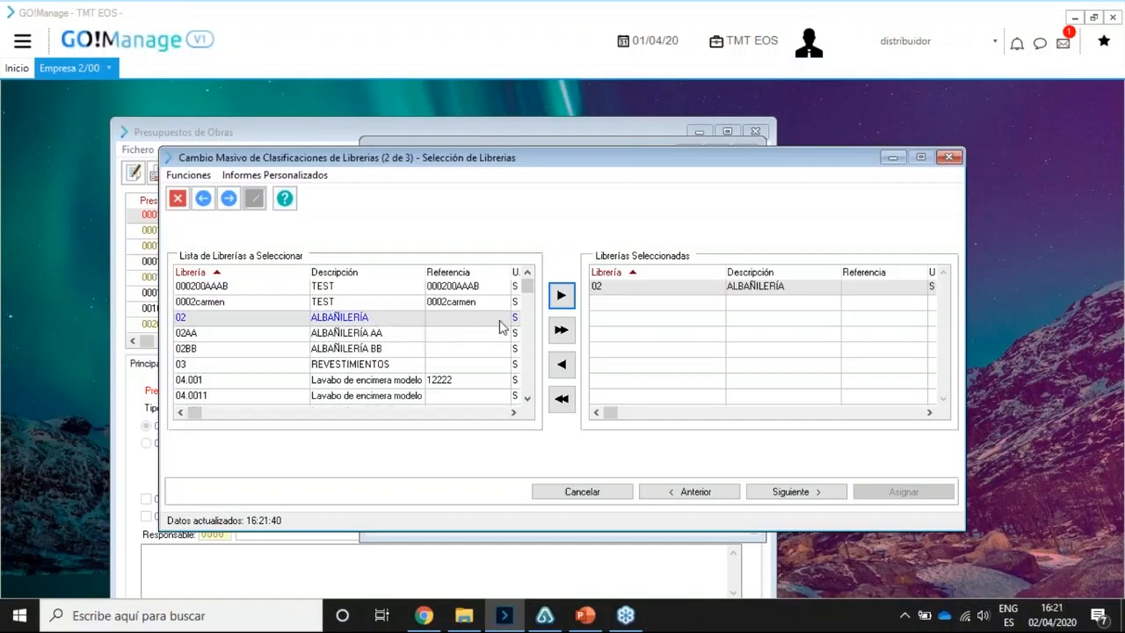
left_click(375, 334)
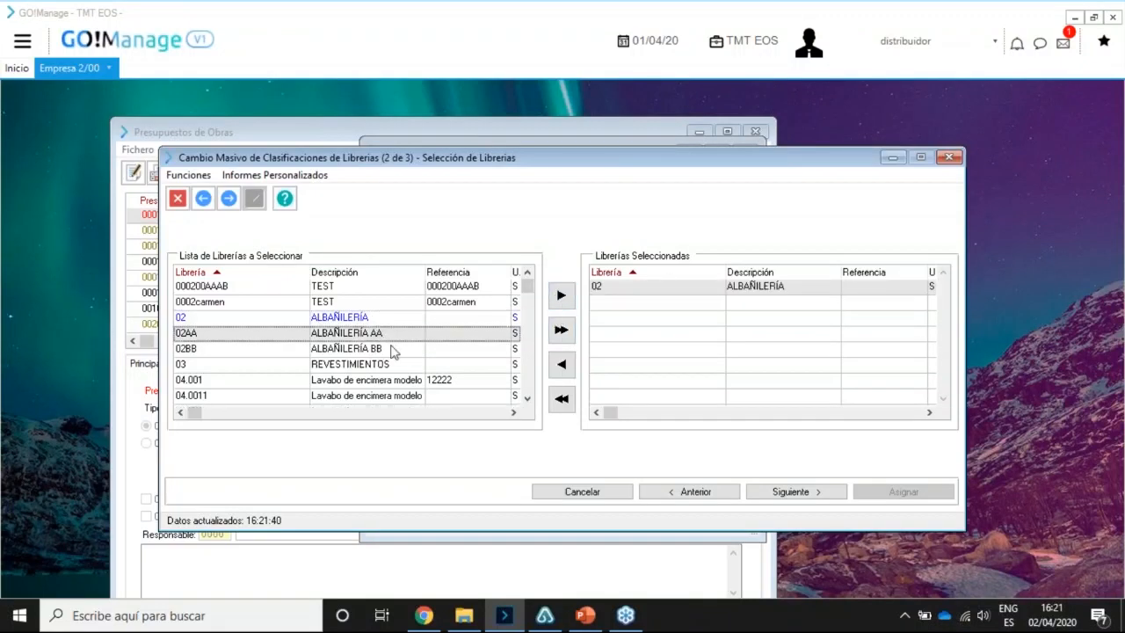
left_click(566, 298)
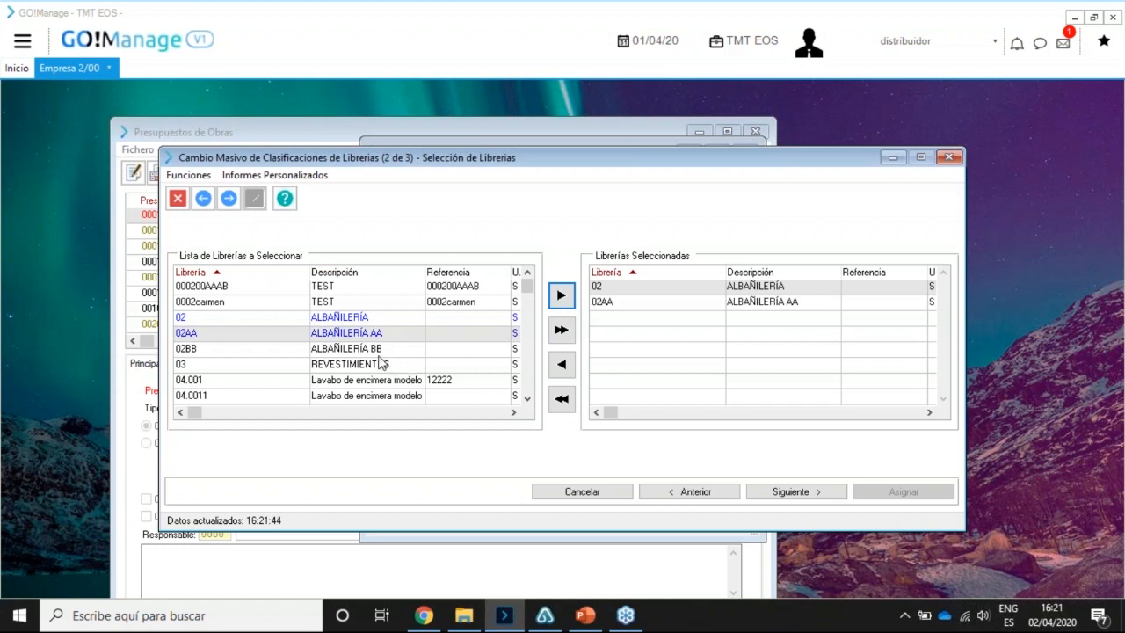
left_click(379, 351)
left_click(561, 295)
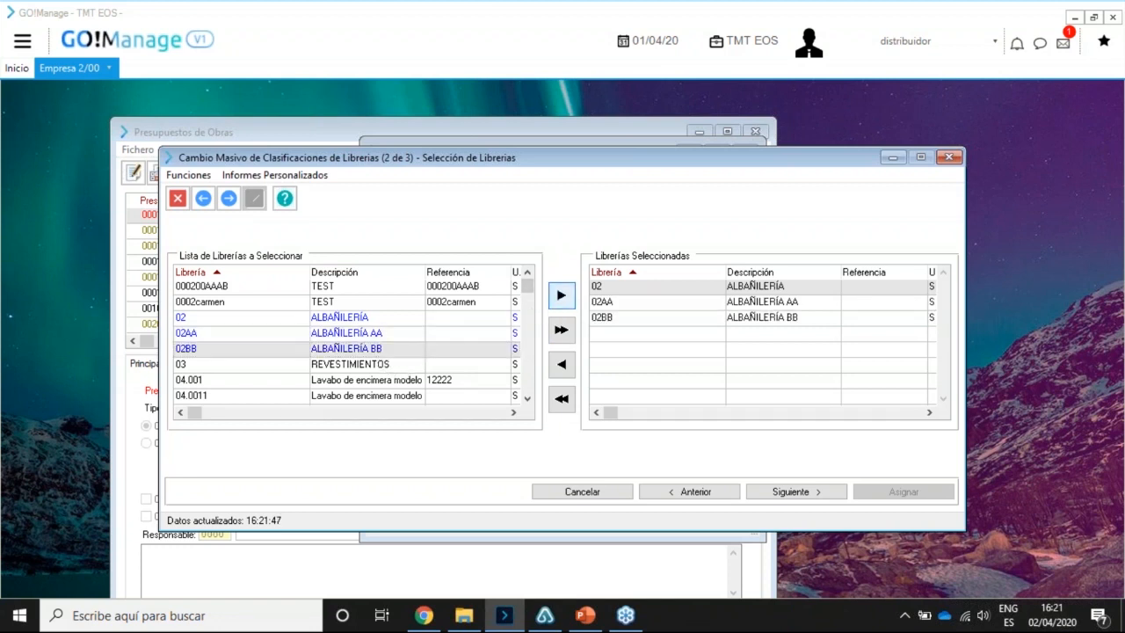
left_click(792, 492)
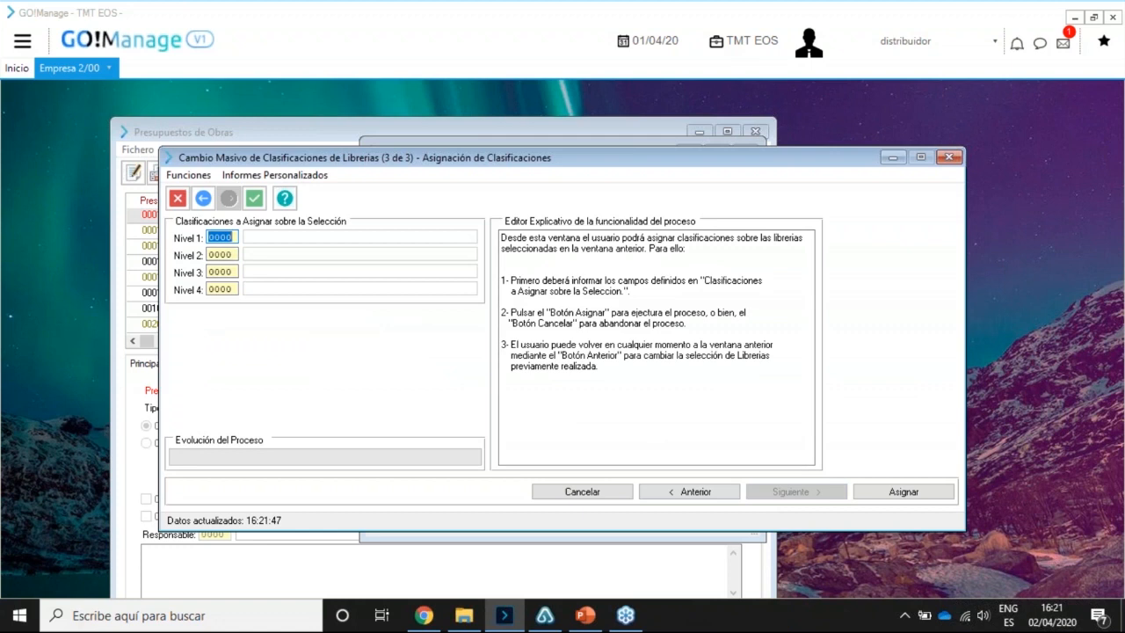
Choose Tubo de Acero under Tubos for the mass library assignment, cancel the process and close Clasificación de Librerías.
left_click(223, 244)
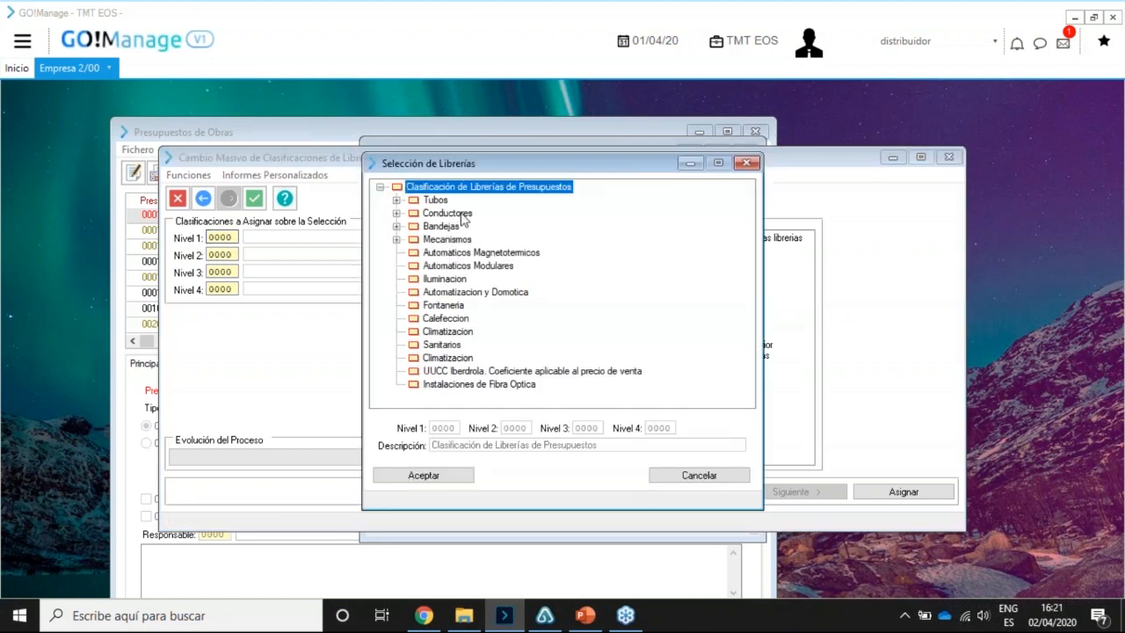
left_click(397, 201)
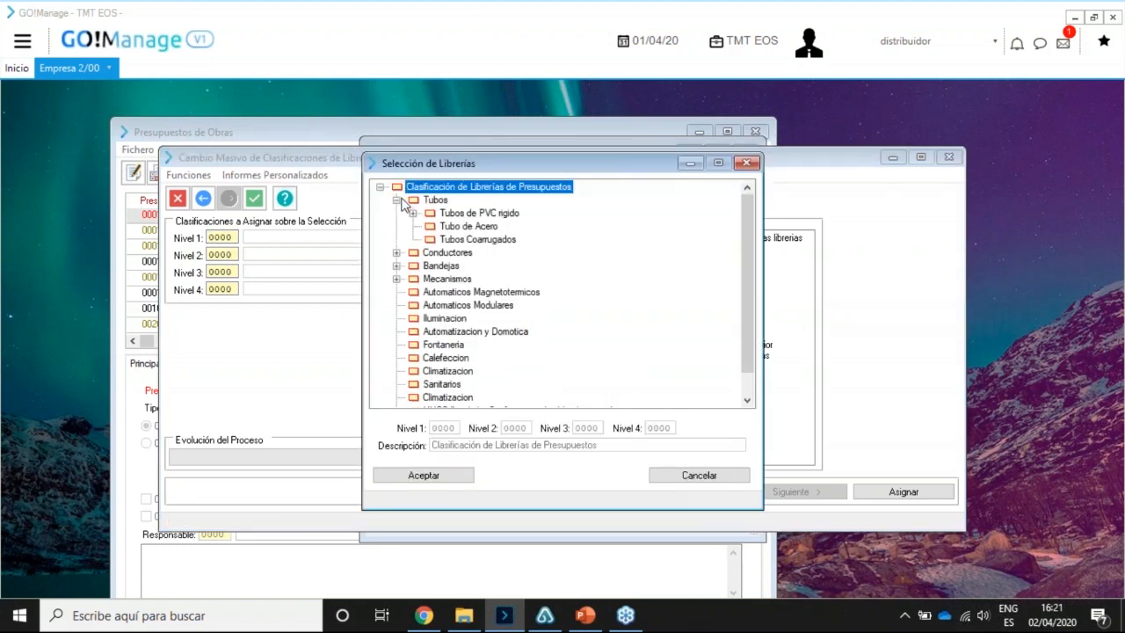
left_click(468, 227)
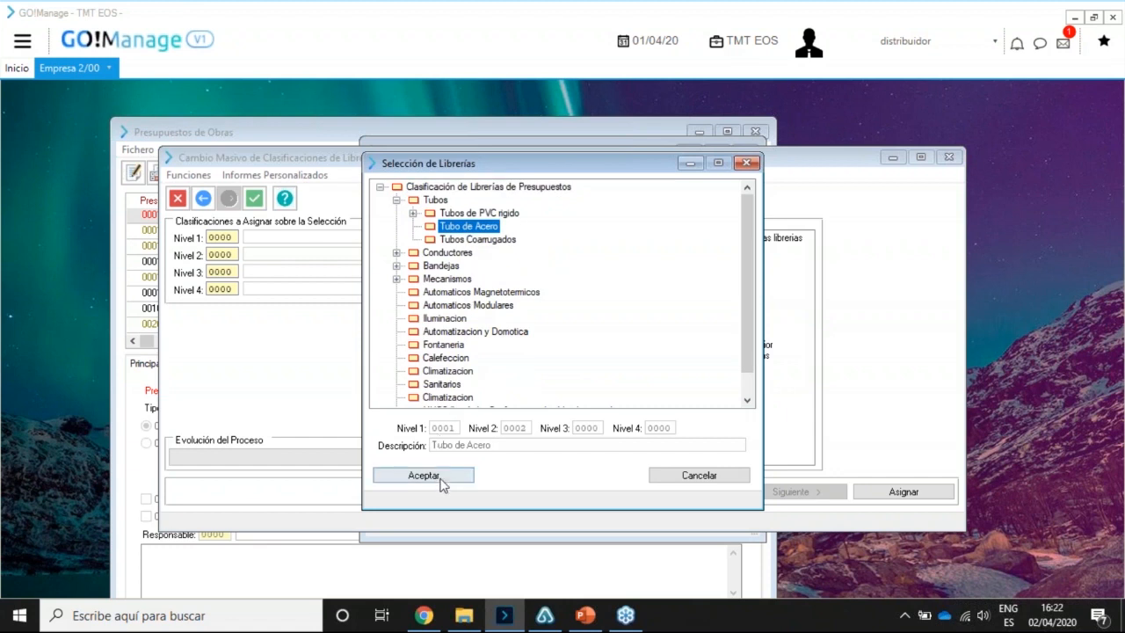
left_click(439, 477)
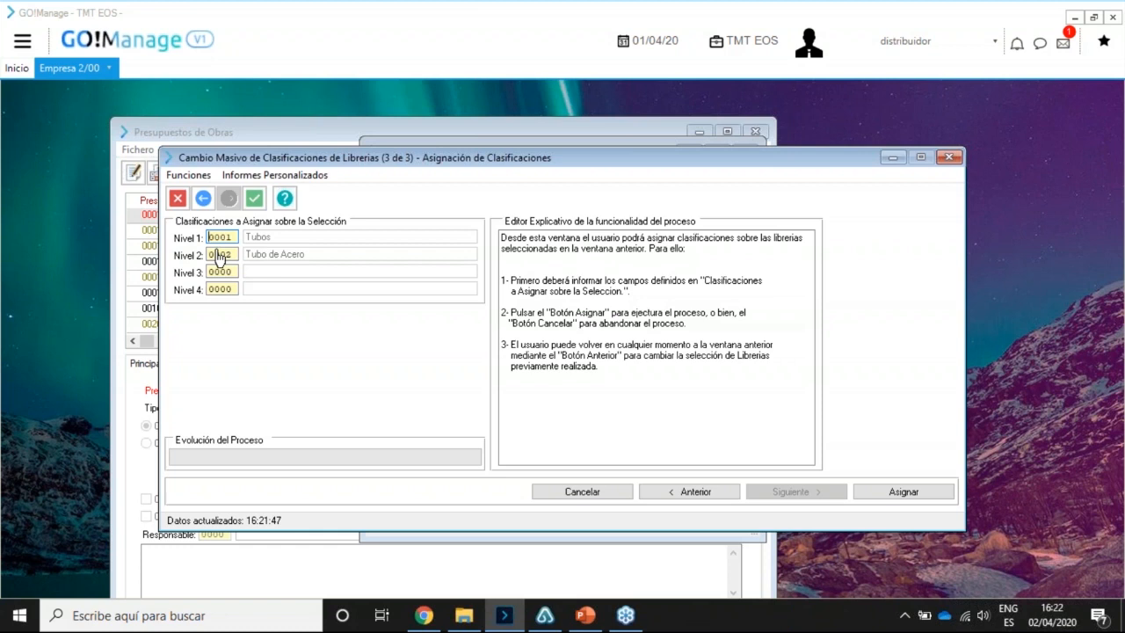
left_click(583, 493)
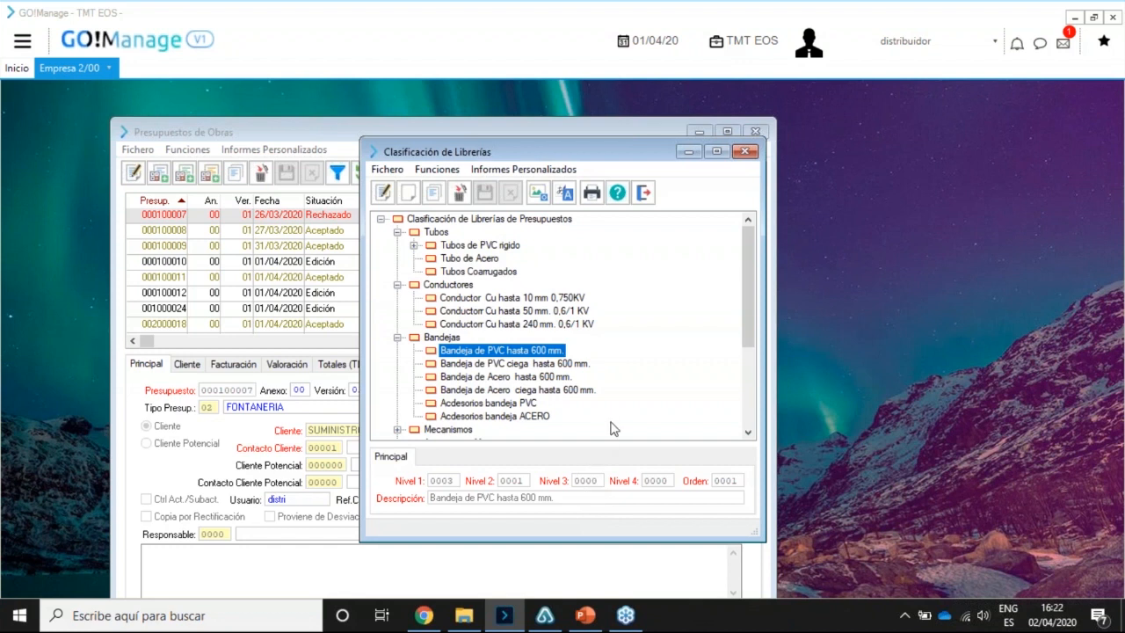
left_click(644, 193)
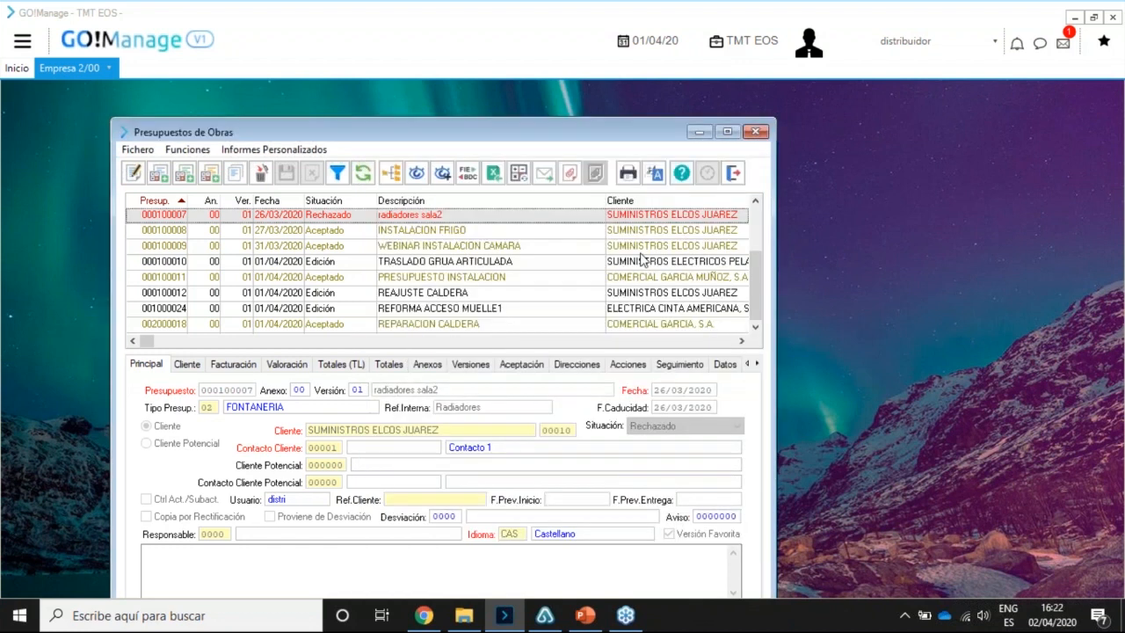
Open the Tipos de Direcciones master, review types 04 Dirección Envío presupuesto and 01 Direccion realizacion Obra, and close it.
left_click(22, 40)
mouse_move(54, 159)
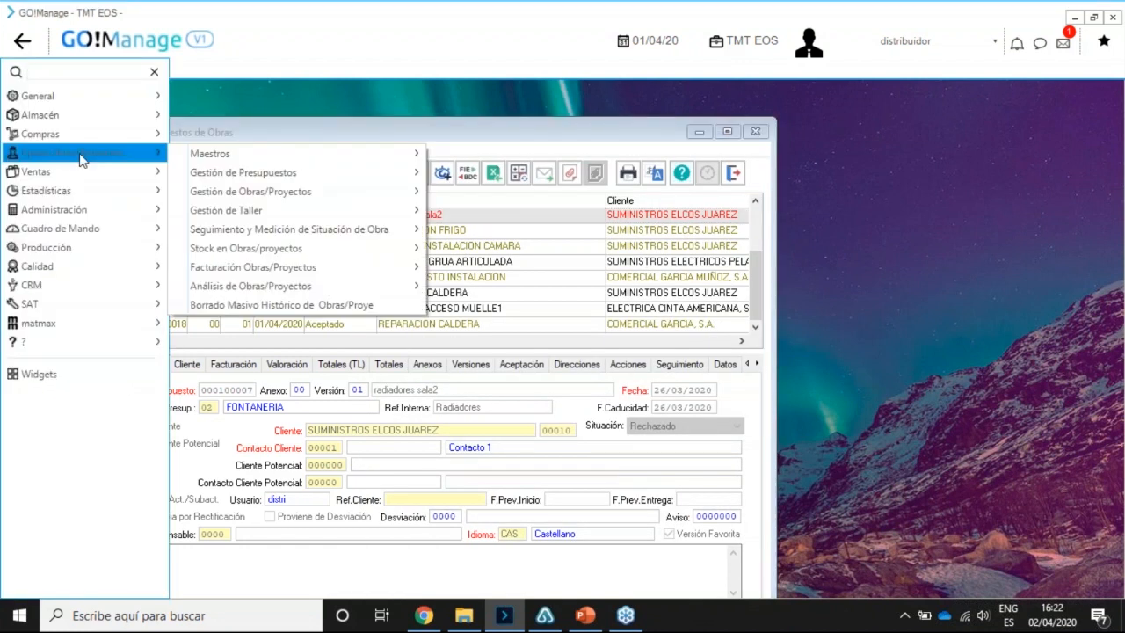
mouse_move(222, 155)
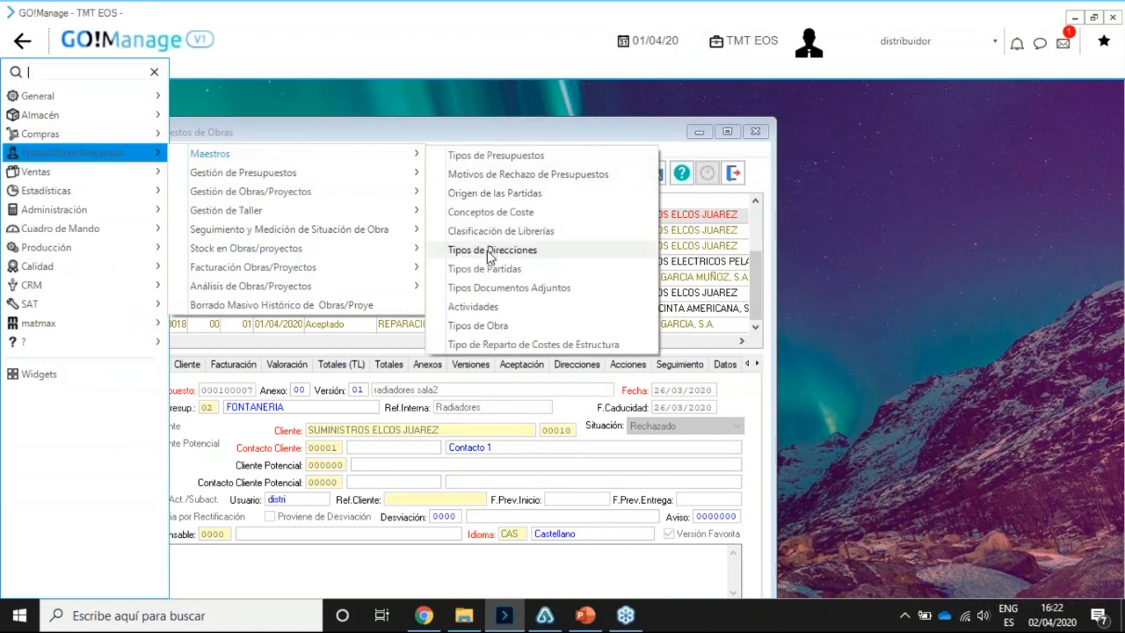
left_click(467, 251)
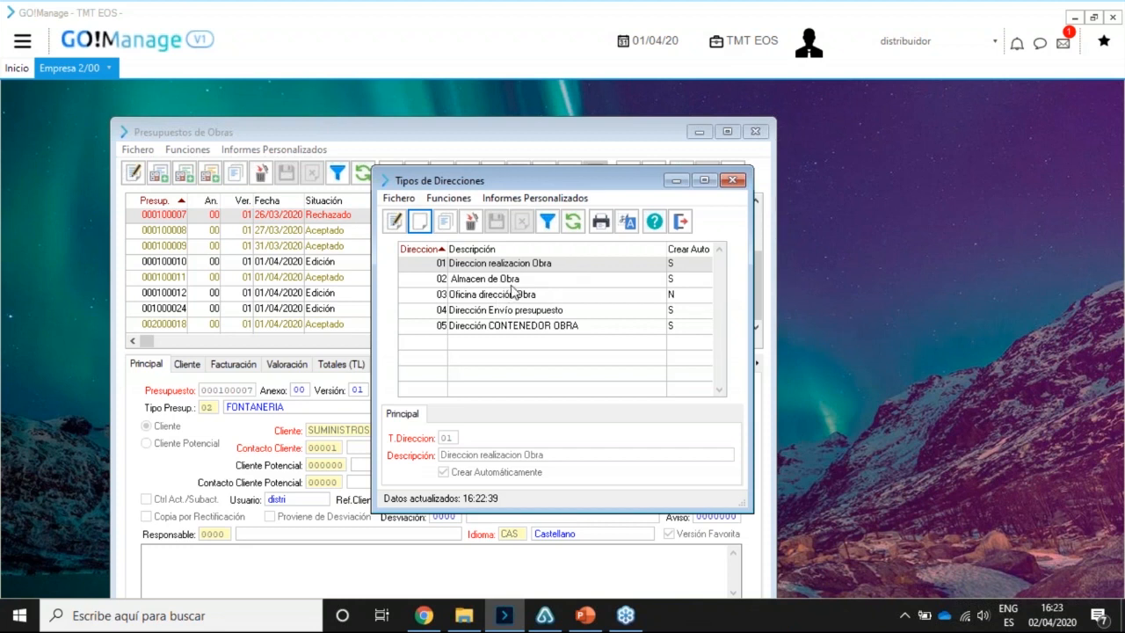
left_click(547, 314)
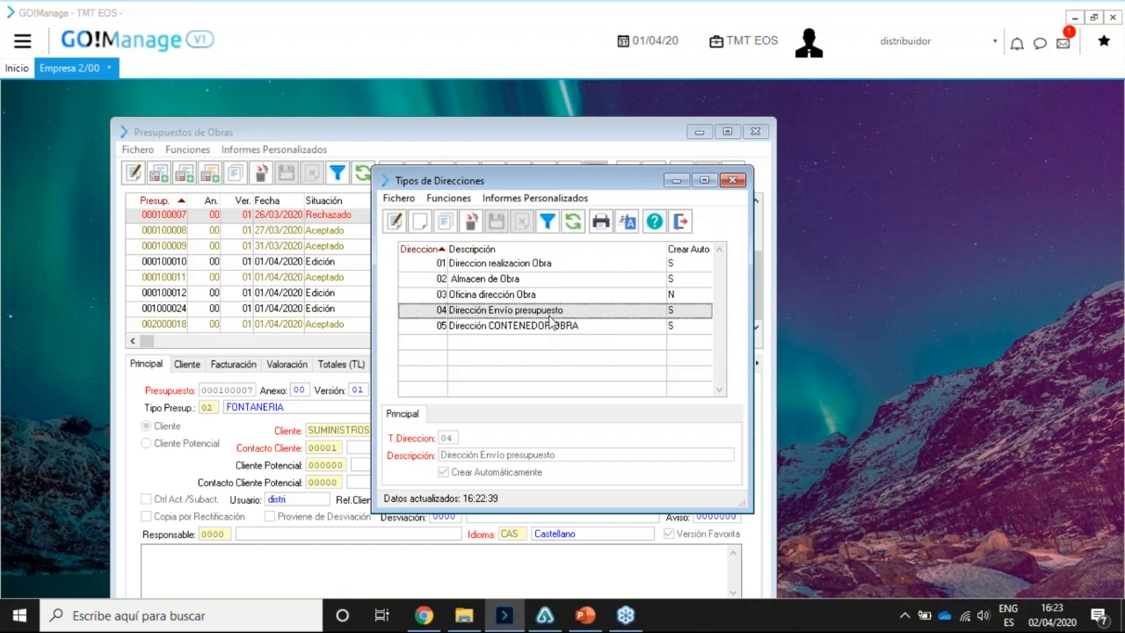
left_click(524, 264)
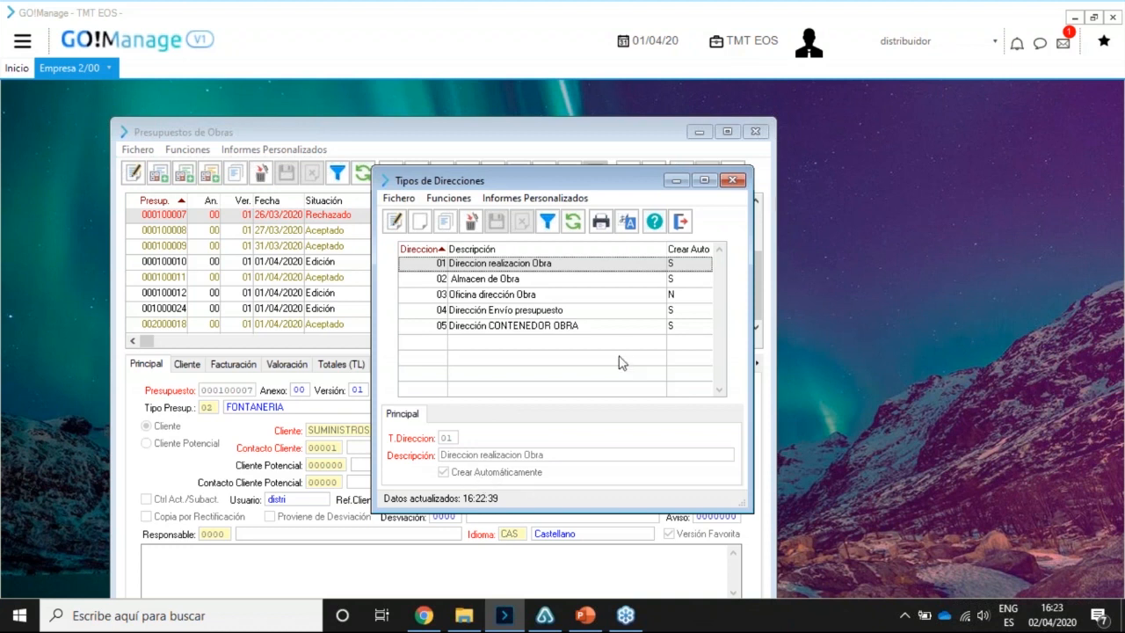
left_click(681, 223)
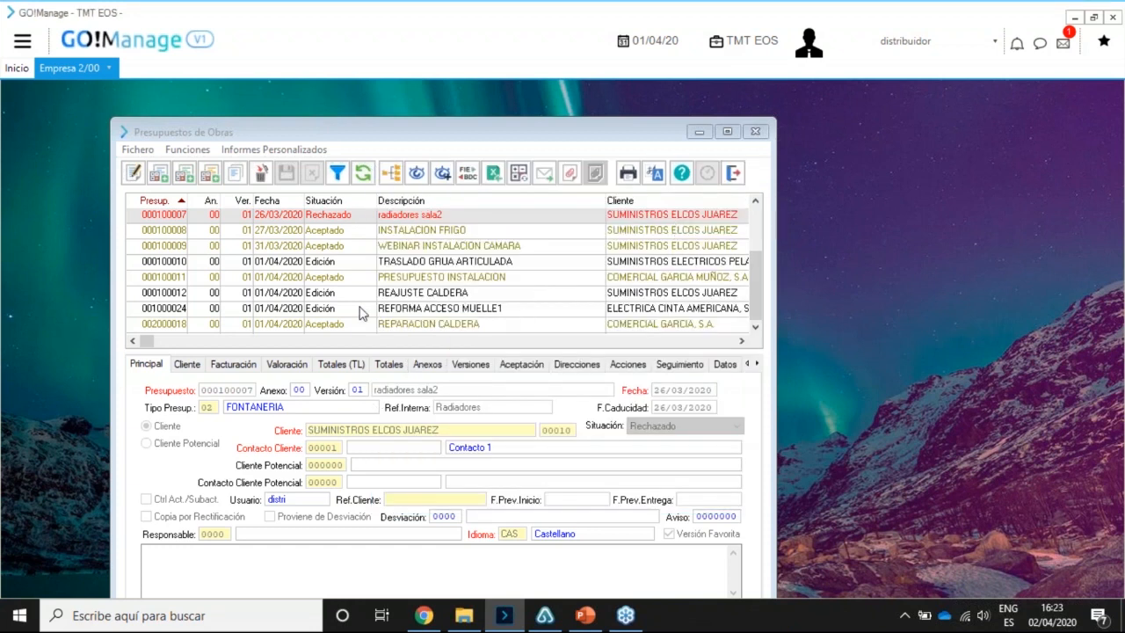
Compare the addresses stored for the TRASLADO GRUA ARTICULADA and PRESUPUESTO INSTALACION budgets.
left_click(434, 266)
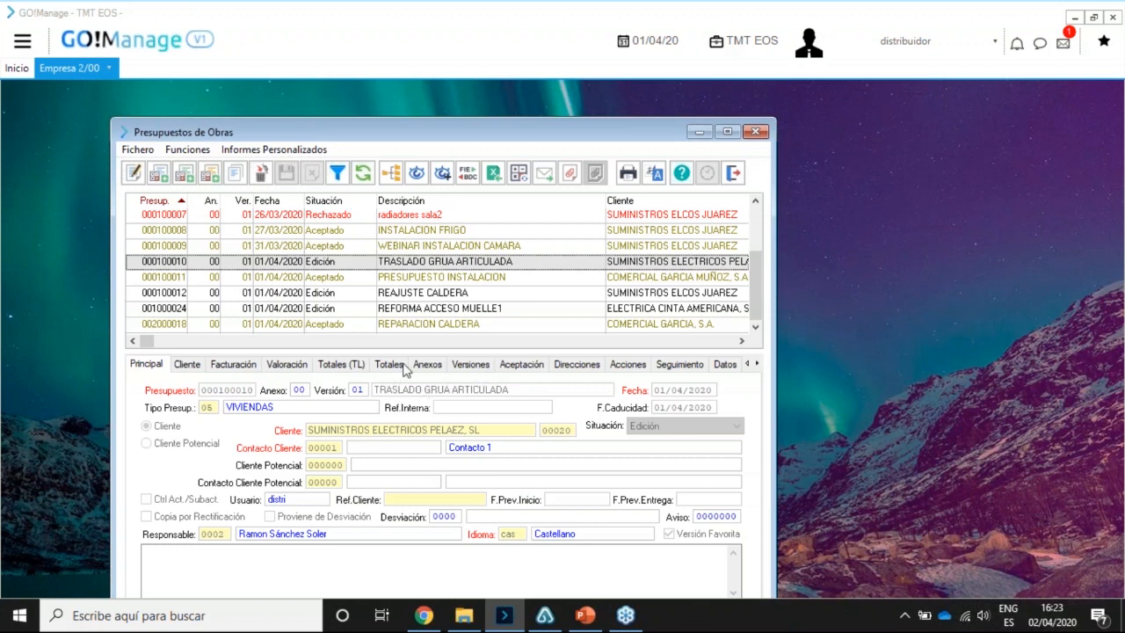
left_click(571, 371)
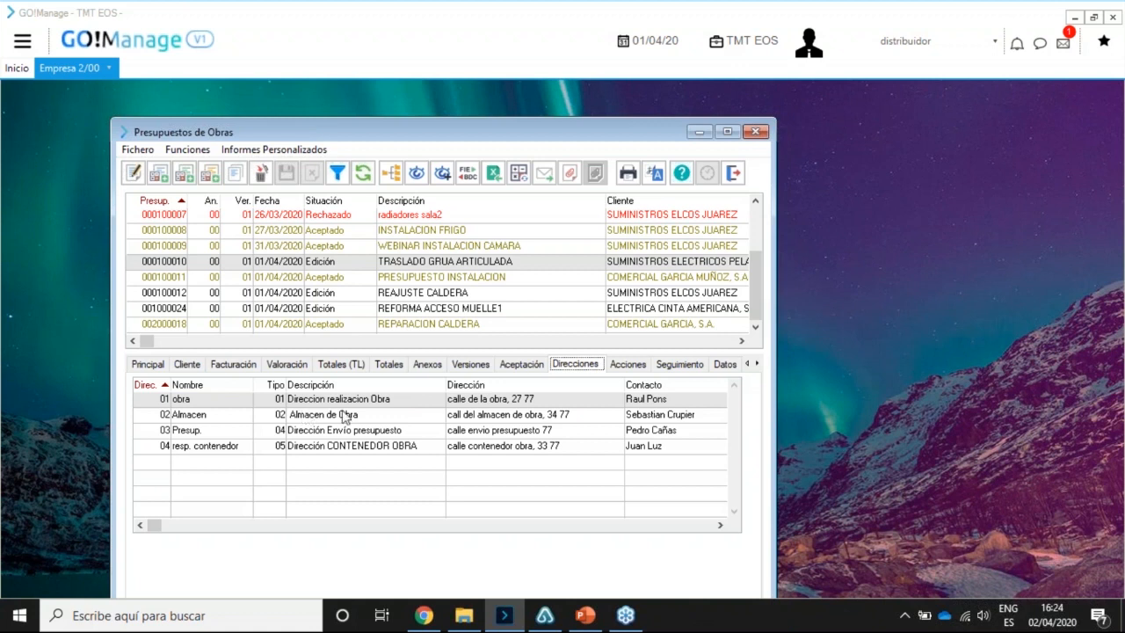
left_click(423, 279)
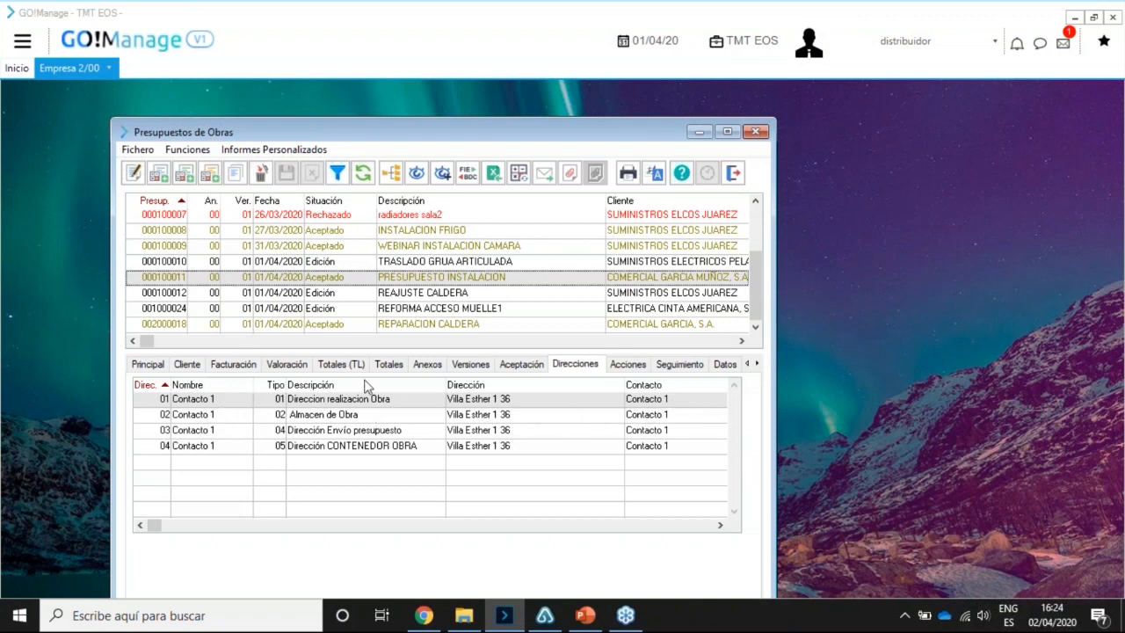
Open the address management of the PRESUPUESTO INSTALACION budget, examine the Almacen de Obra address and close it.
left_click(177, 151)
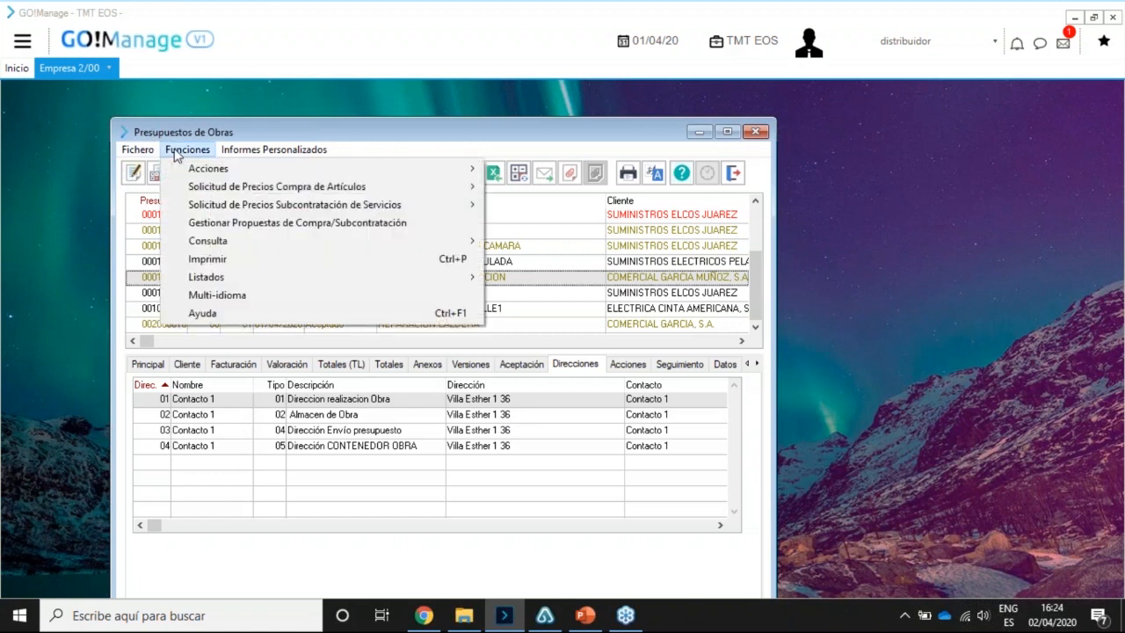
mouse_move(195, 169)
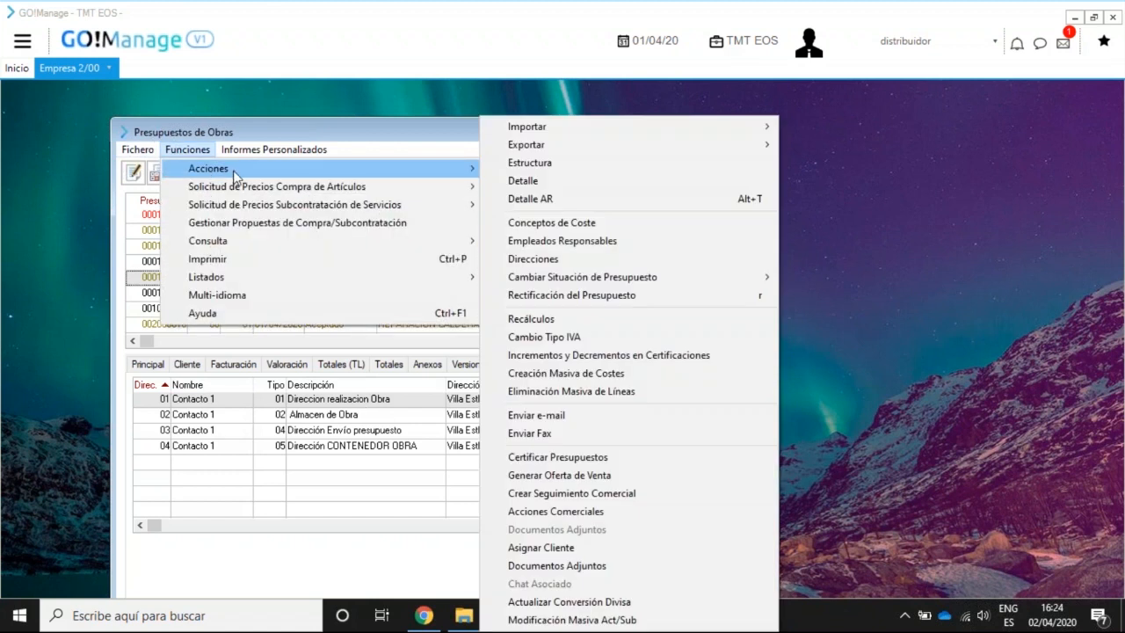
left_click(571, 261)
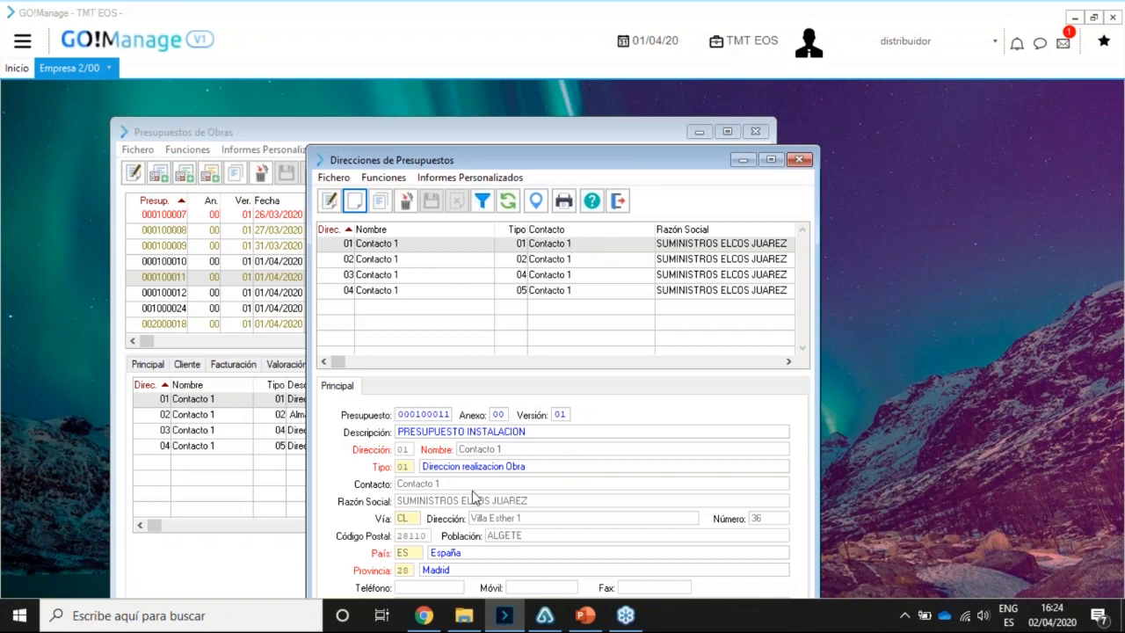
left_click(559, 257)
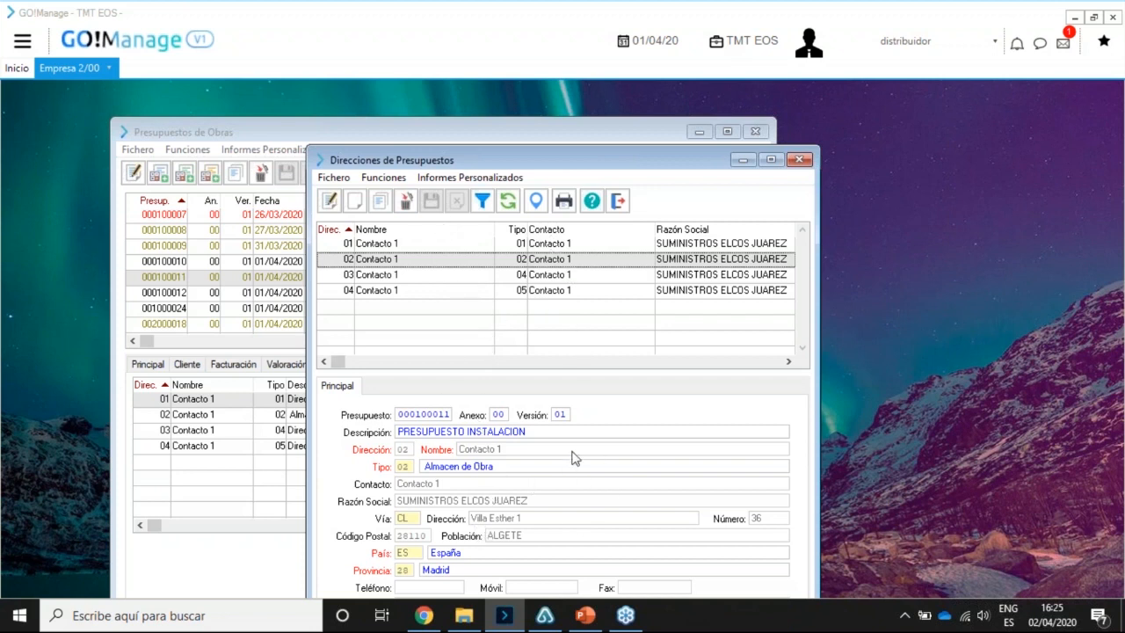
left_click(800, 160)
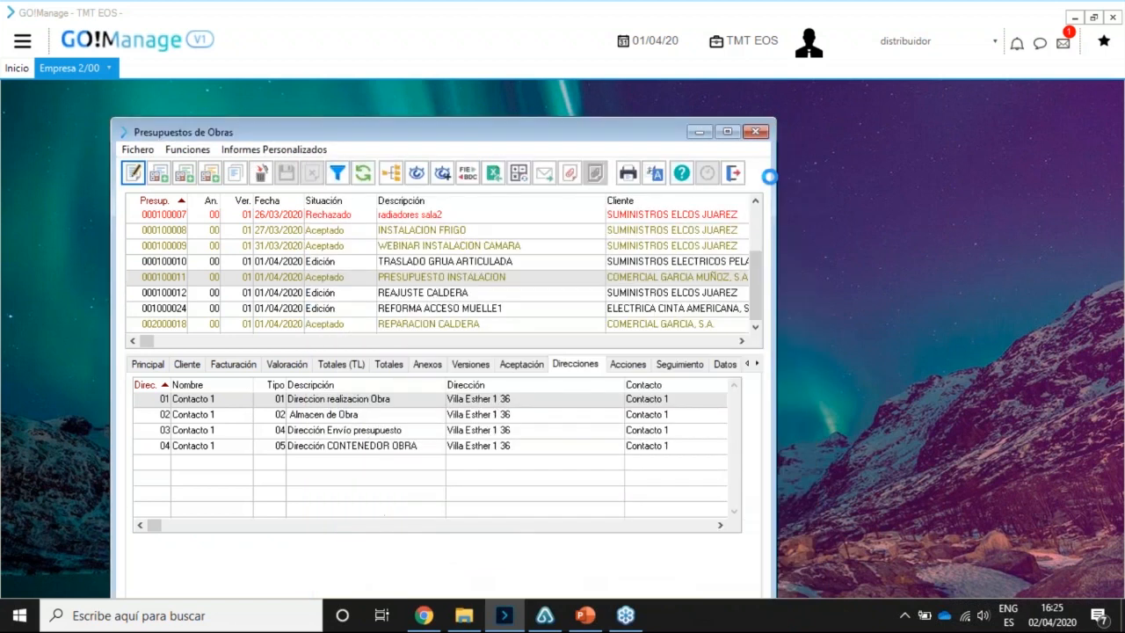
Review the contacts on the TRASLADO GRUA ARTICULADA budget's addresses, narrowing the Dirección column and selecting the Almacen entry.
left_click(425, 263)
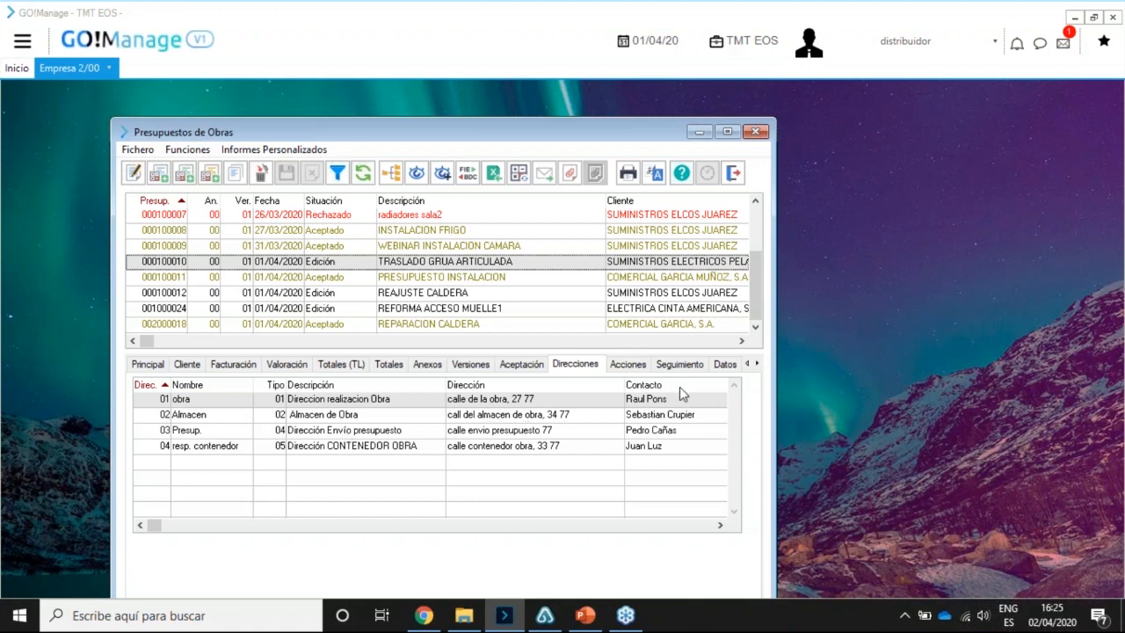
left_click_drag(624, 387, 613, 393)
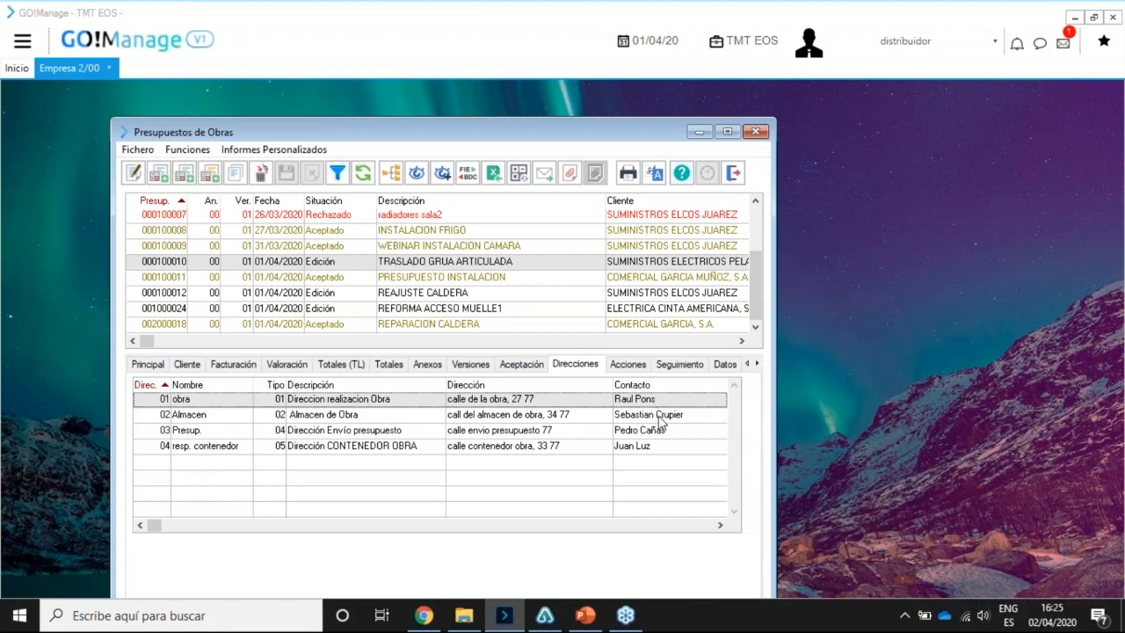
left_click(660, 418)
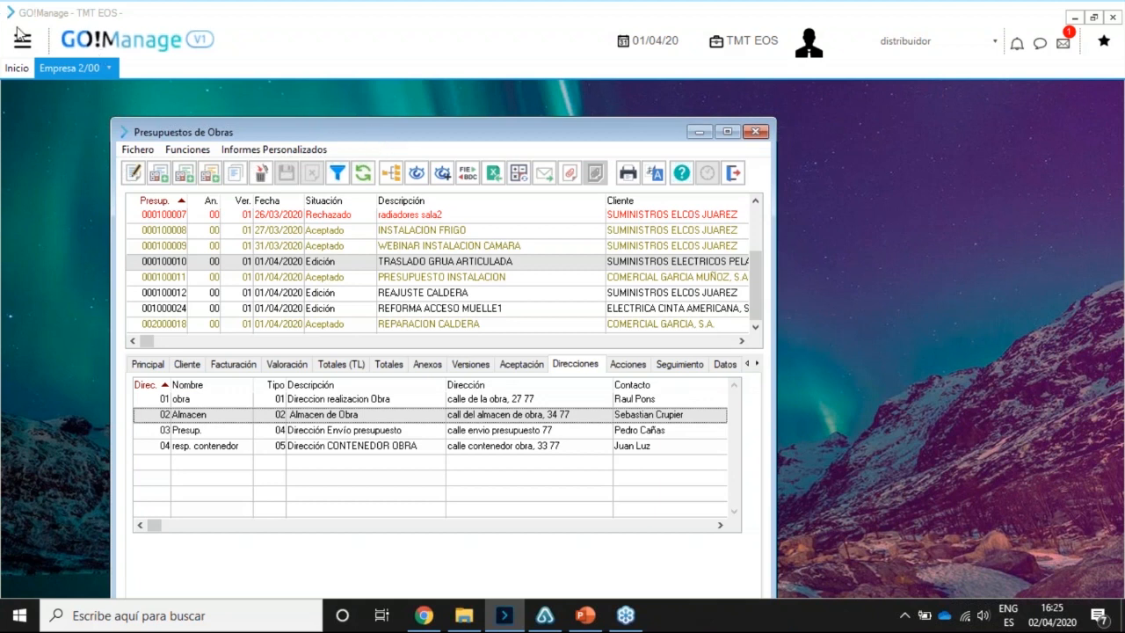
Open the Tipos de Partidas master table to review the available item types.
left_click(22, 40)
mouse_move(34, 98)
mouse_move(70, 153)
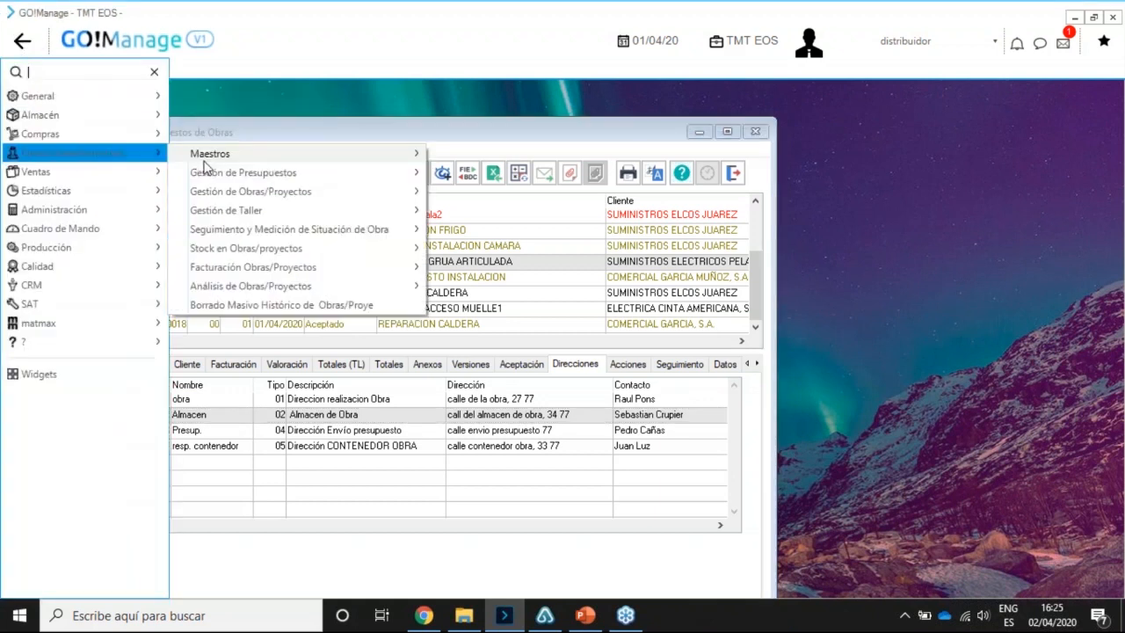
mouse_move(211, 155)
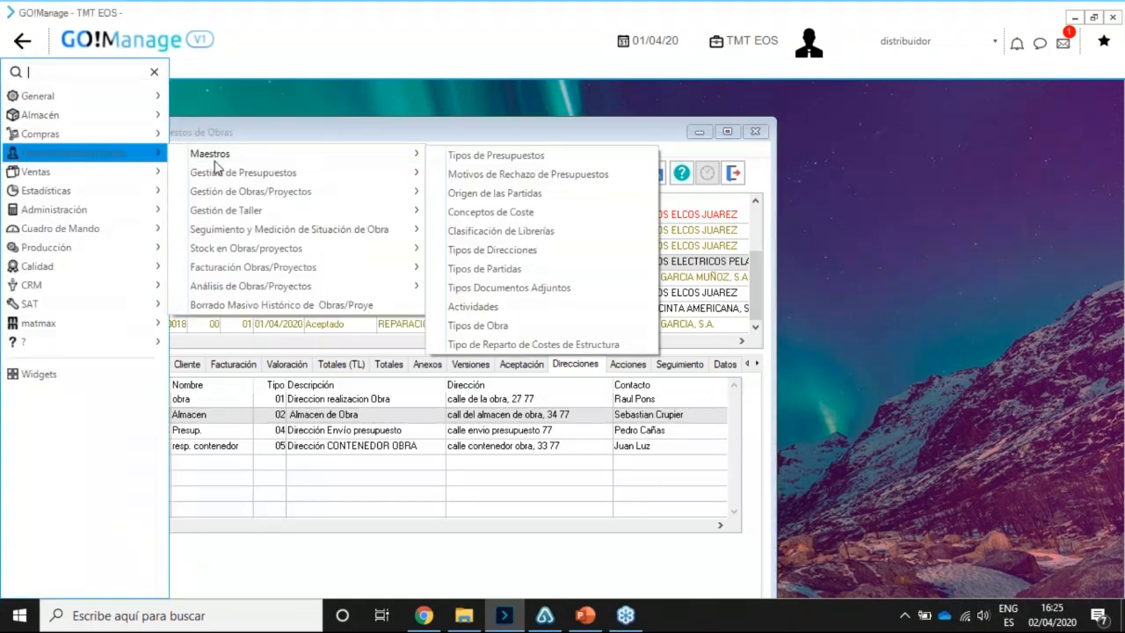
left_click(513, 273)
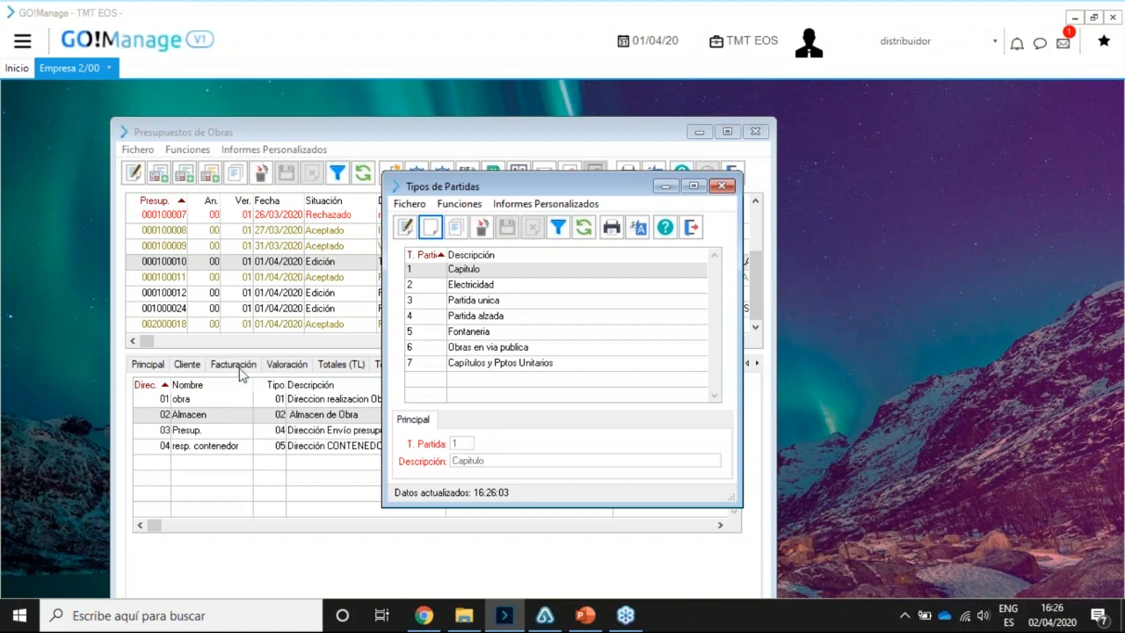
Open the chapter structure of the TRASLADO GRUA ARTICULADA budget, check its T.Partida field and close it.
left_click(268, 268)
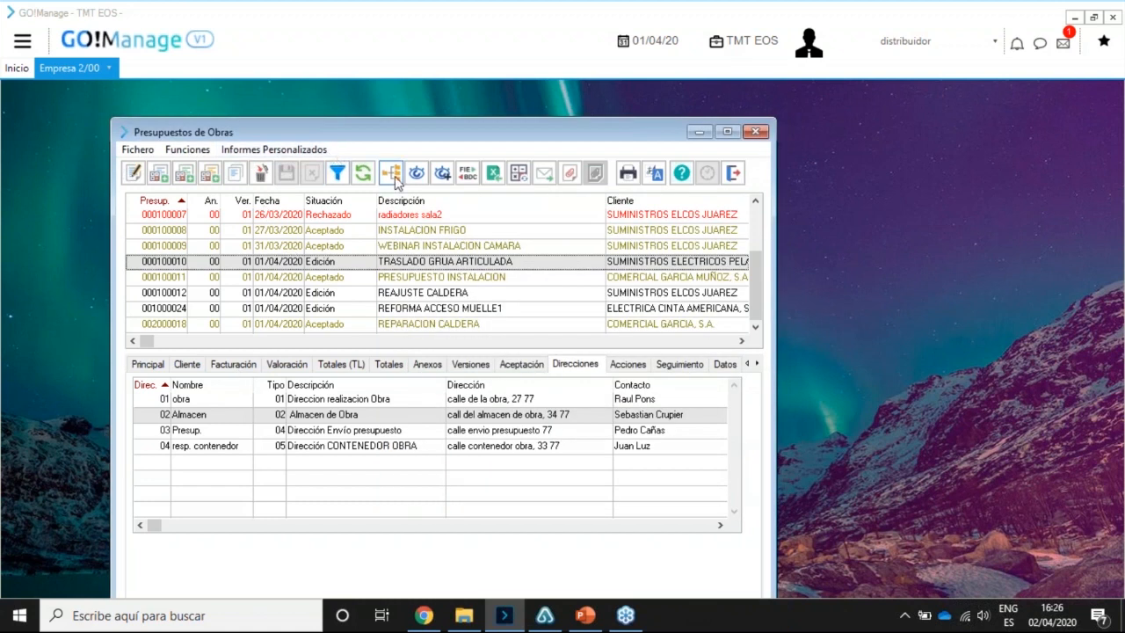
left_click(394, 177)
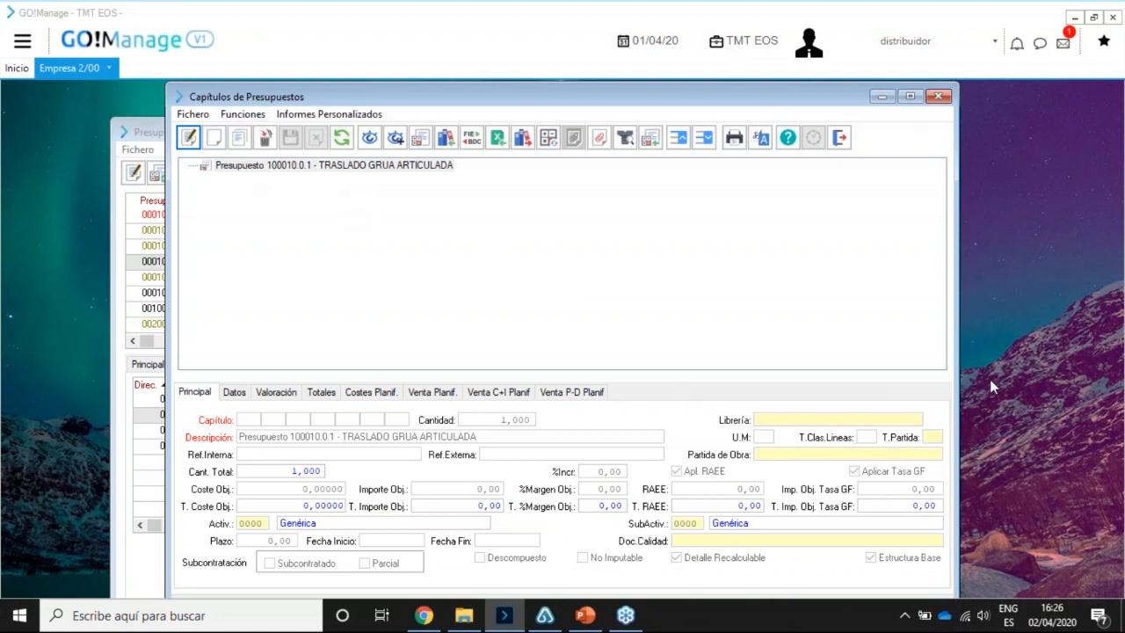
left_click(841, 138)
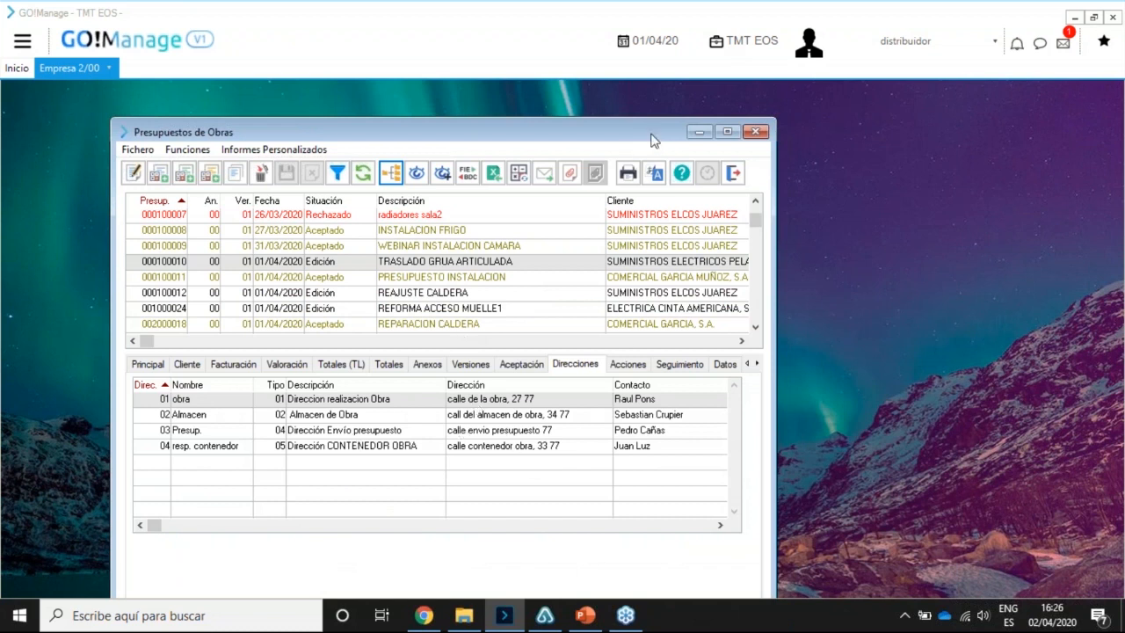
Uncover the Tipos de Partidas list, review types Electricidad, Obras en via publica and Capítulos y Pptos Unitarios, and close it.
left_click_drag(653, 140, 1067, 344)
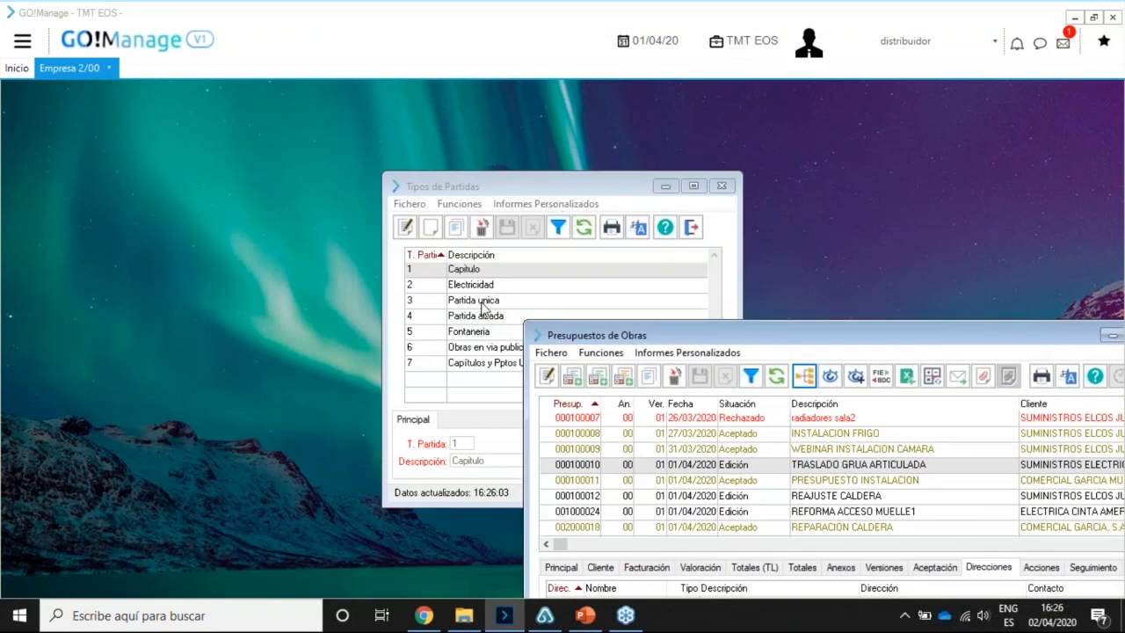
left_click(489, 288)
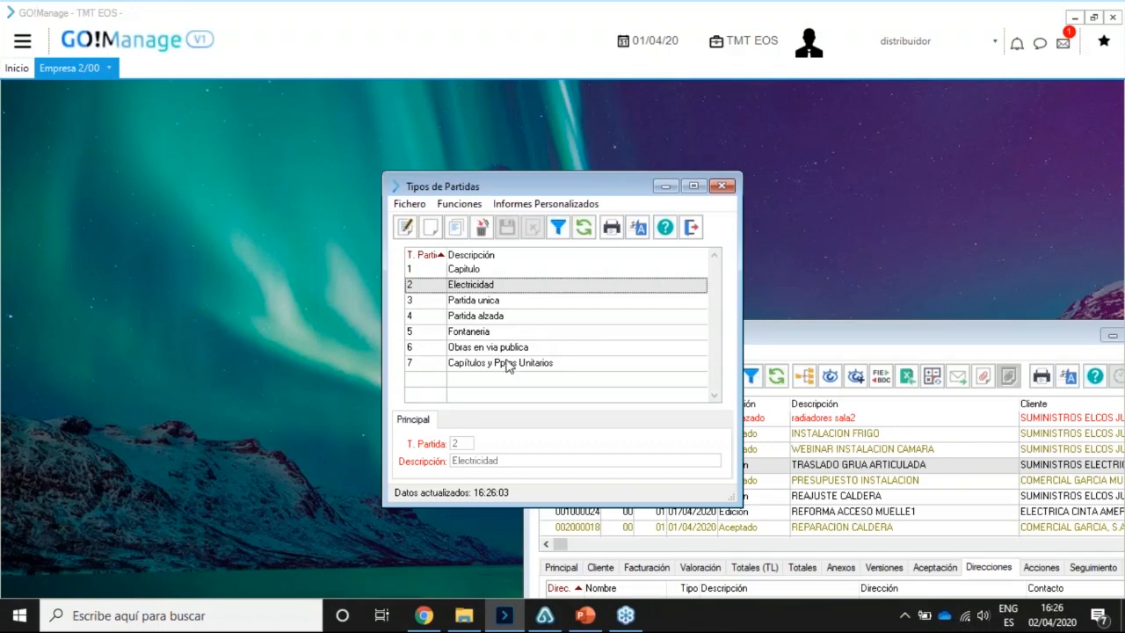
left_click(527, 352)
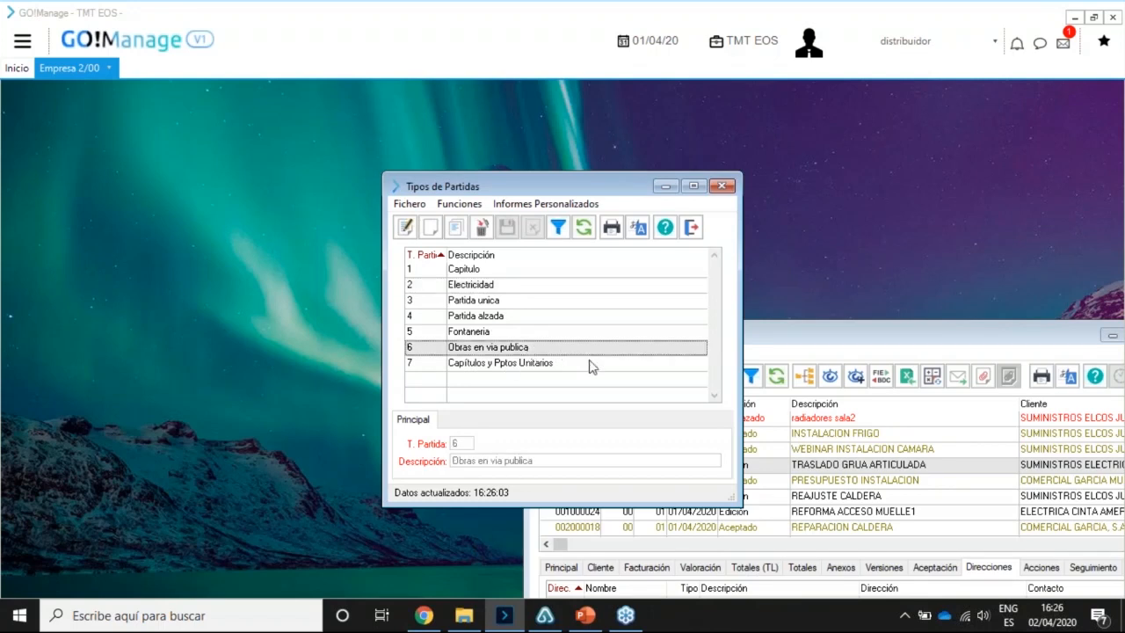
left_click(501, 368)
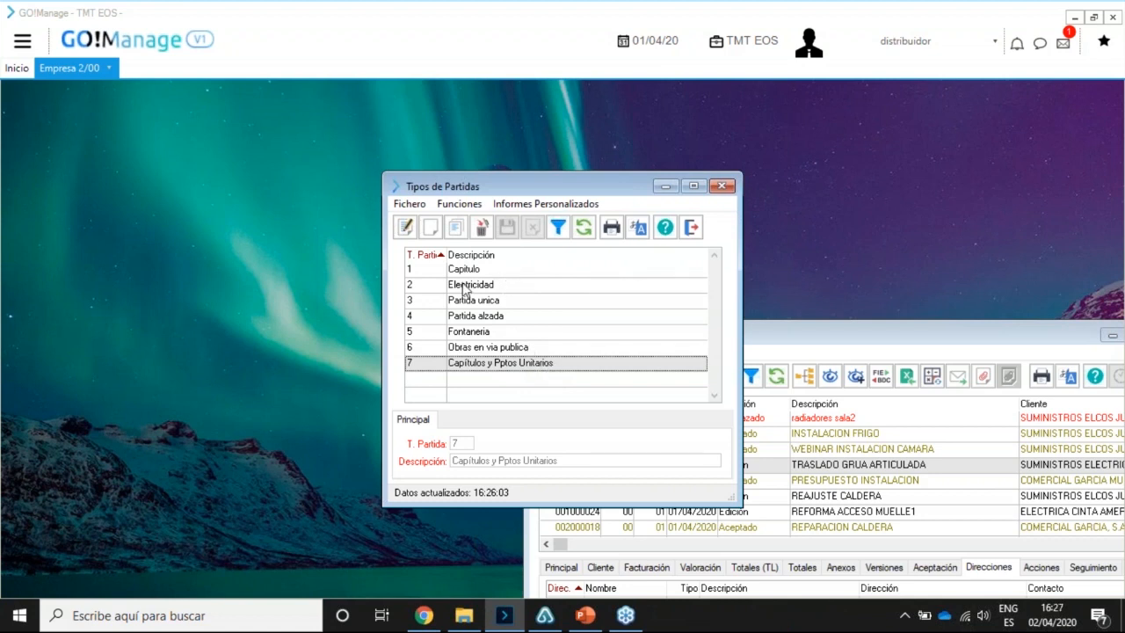
left_click_drag(849, 337, 510, 222)
left_click(577, 180)
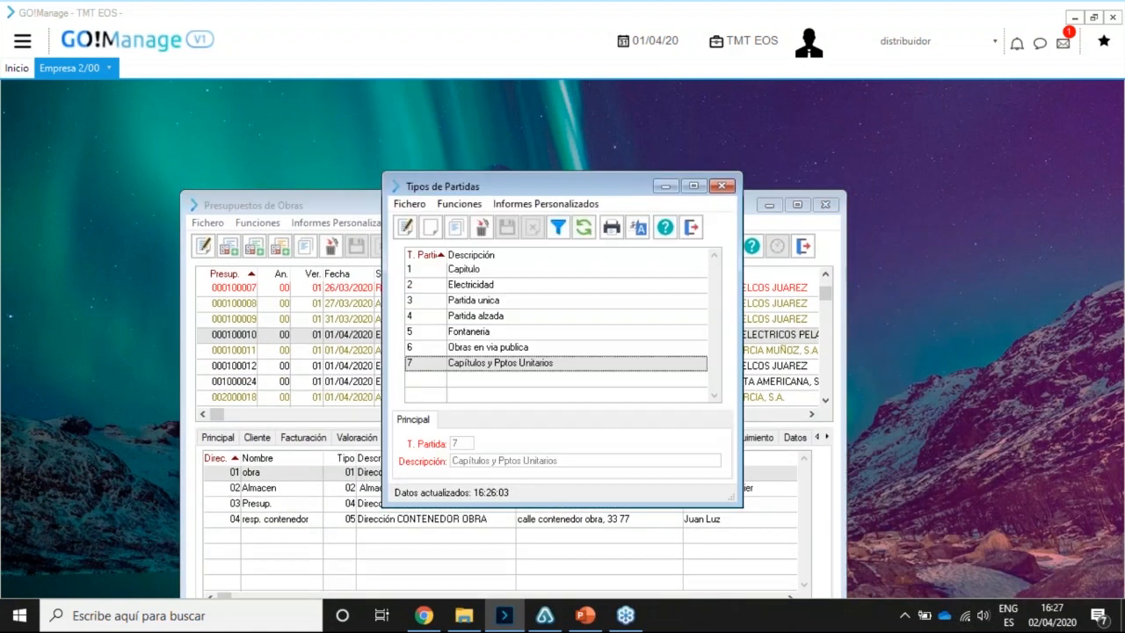
left_click(721, 188)
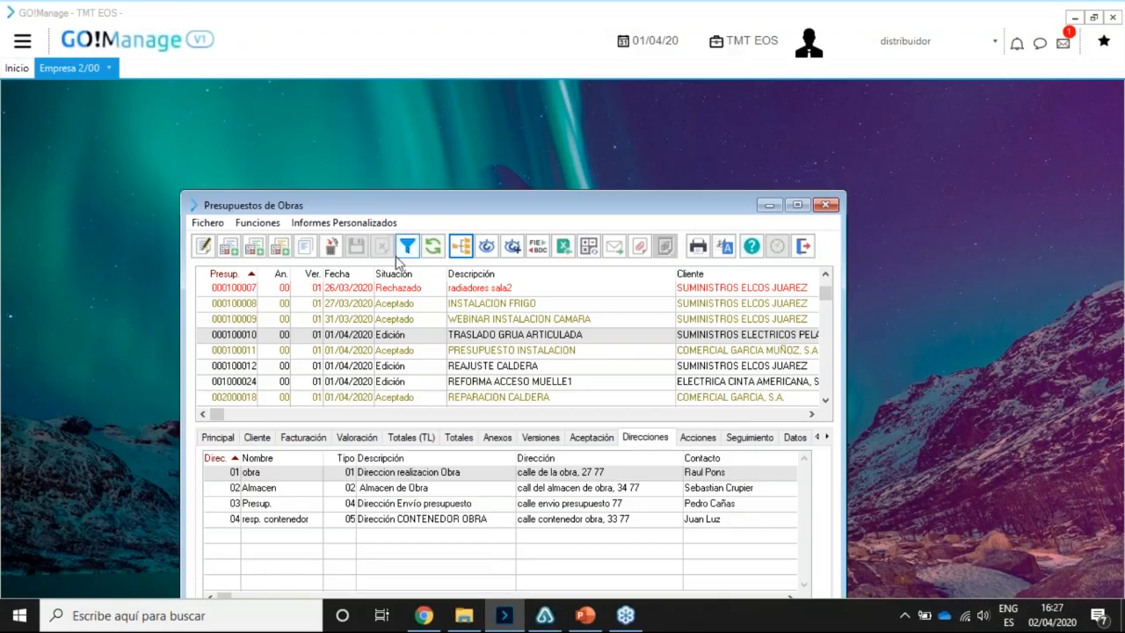
Move the Presupuestos de Obras window out of the way and open the Tipos Documentos Adjuntos master table.
left_click_drag(430, 208, 384, 124)
left_click(22, 41)
mouse_move(84, 153)
mouse_move(211, 153)
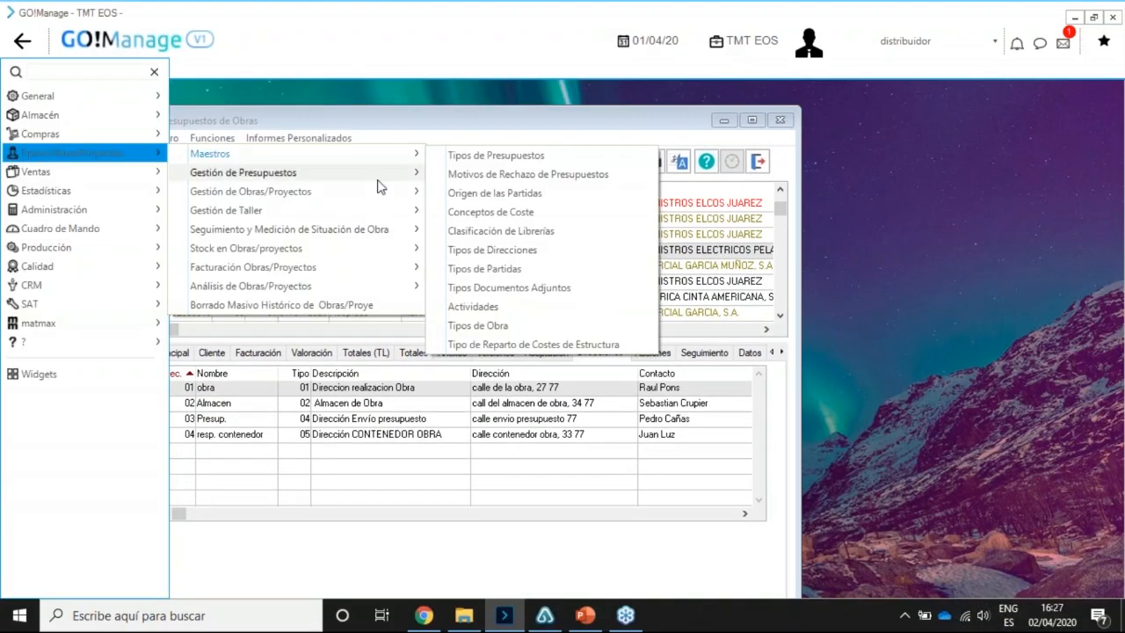
left_click(516, 289)
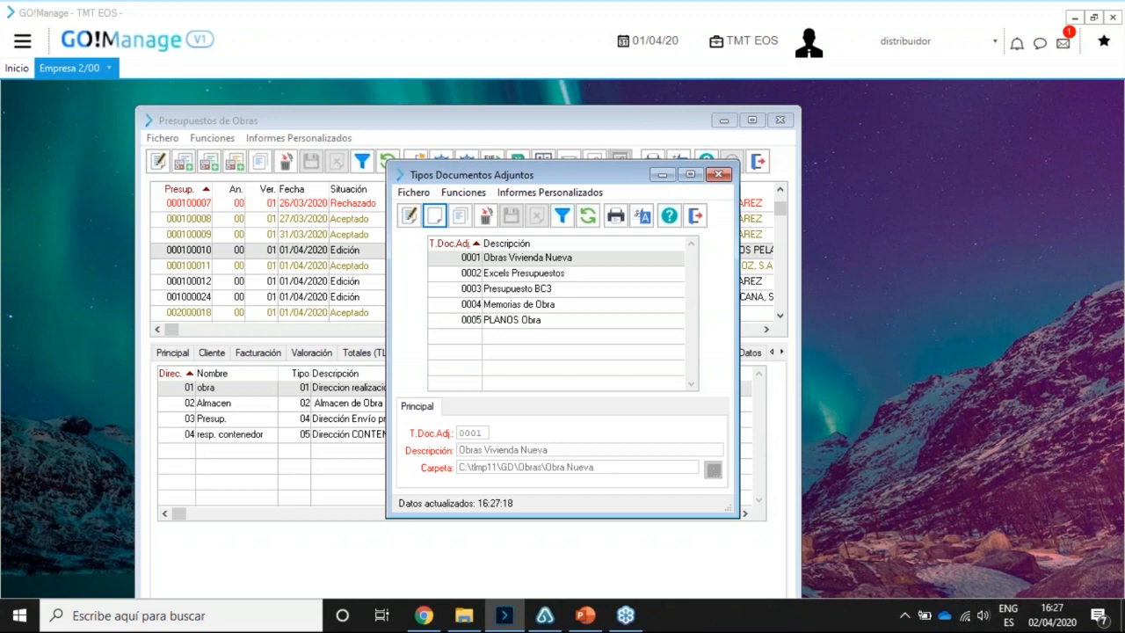
Check the Gestión Documental options available in the General area and return to the works budgets.
left_click(17, 44)
mouse_move(39, 98)
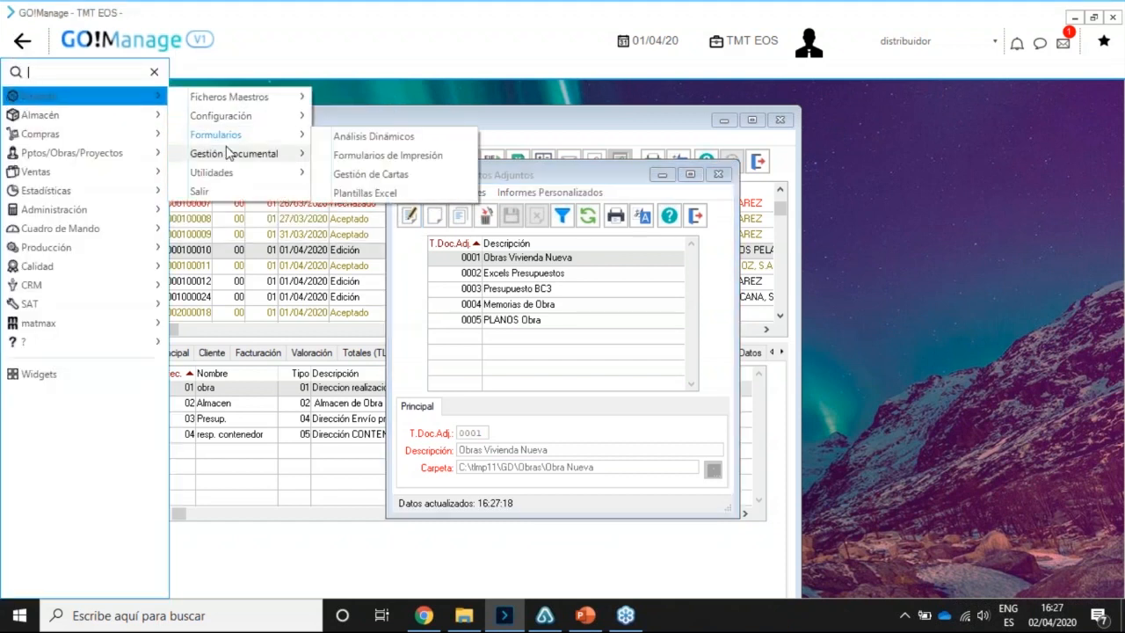
mouse_move(238, 154)
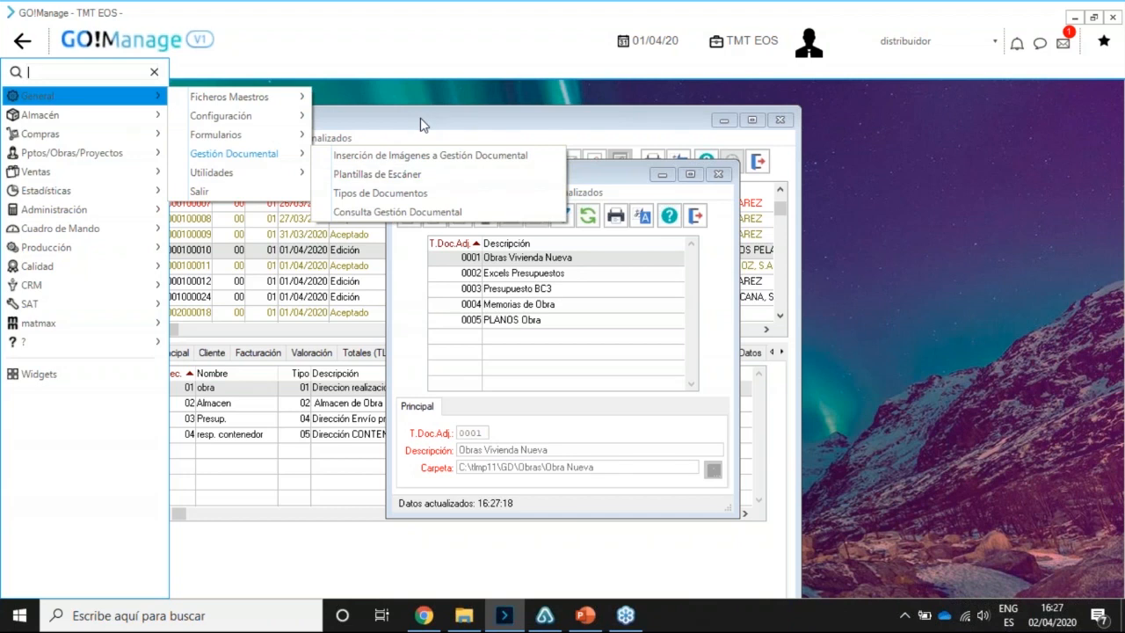
left_click(466, 123)
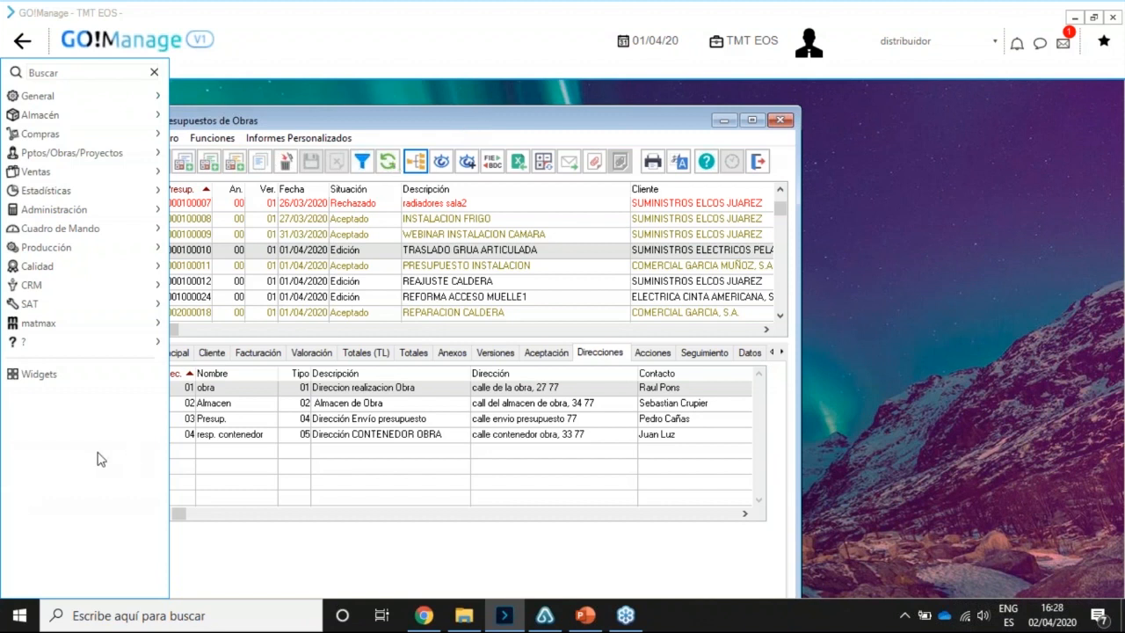
Minimize the works budgets window and review the folders set for attachment types Memorias de Obra, PLANOS Obra and Presupuesto BC3.
left_click(725, 121)
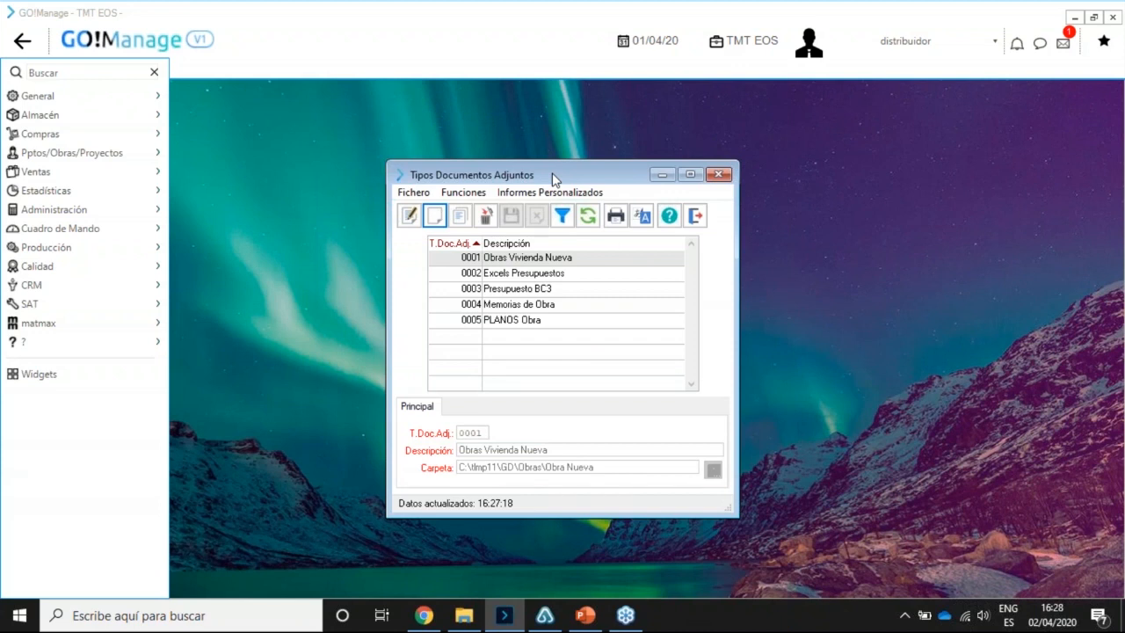
left_click_drag(556, 179, 523, 128)
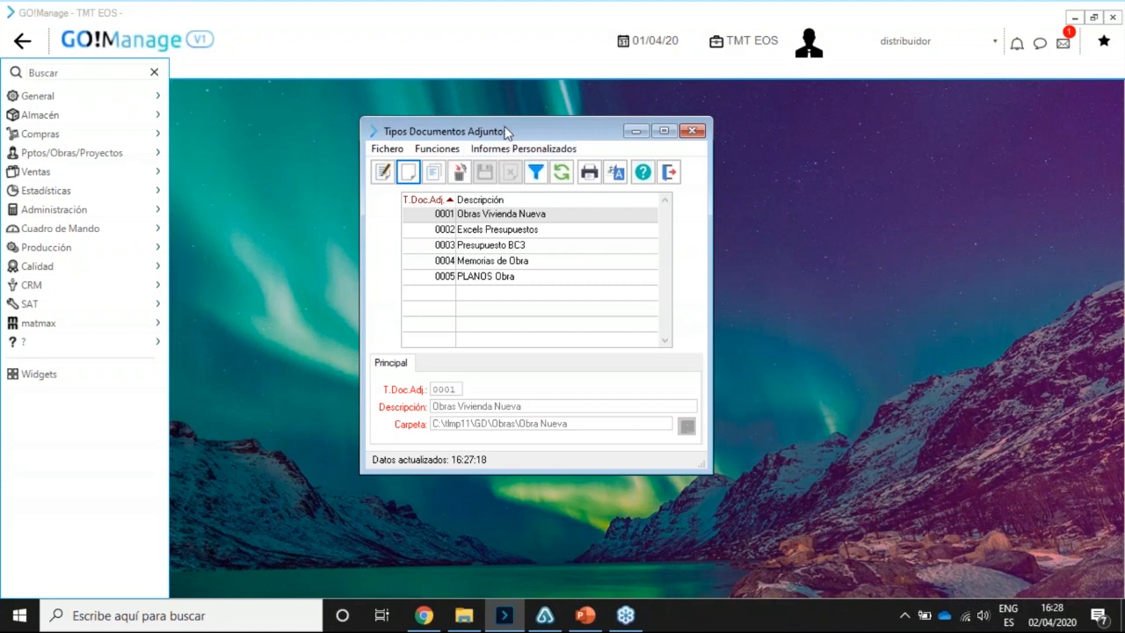
left_click_drag(513, 125, 466, 121)
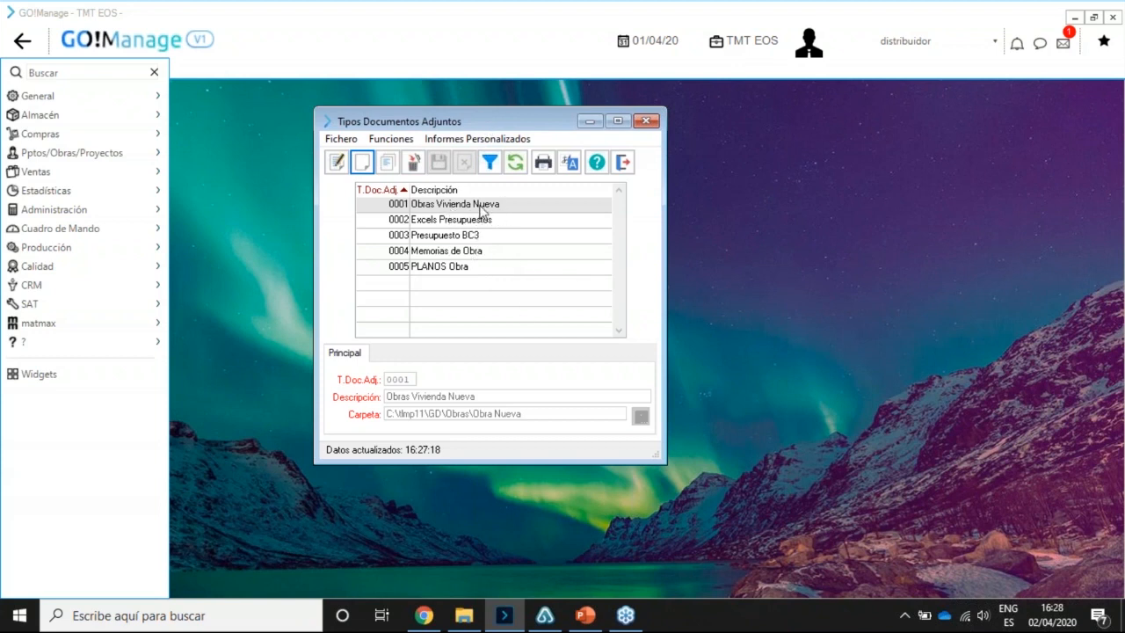
left_click(468, 253)
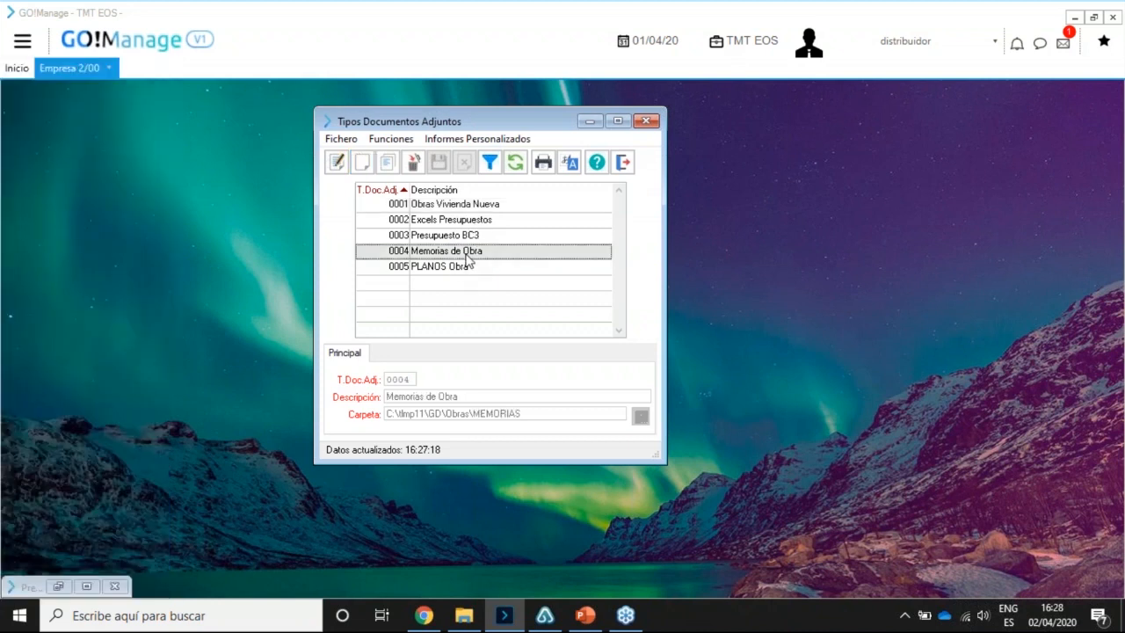
left_click(460, 269)
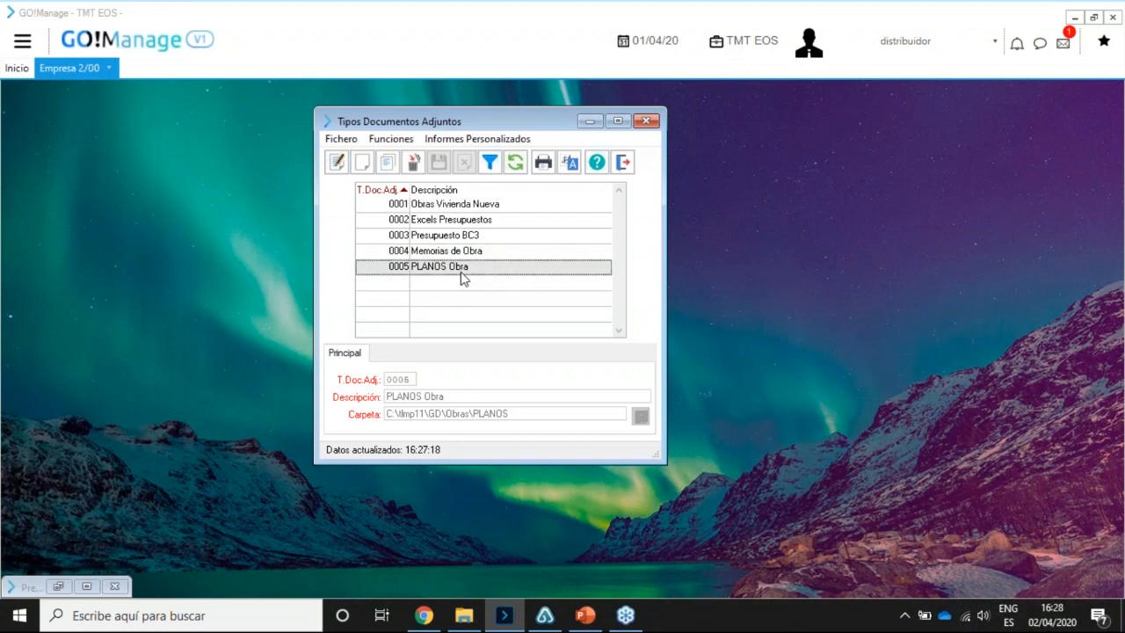
left_click(467, 239)
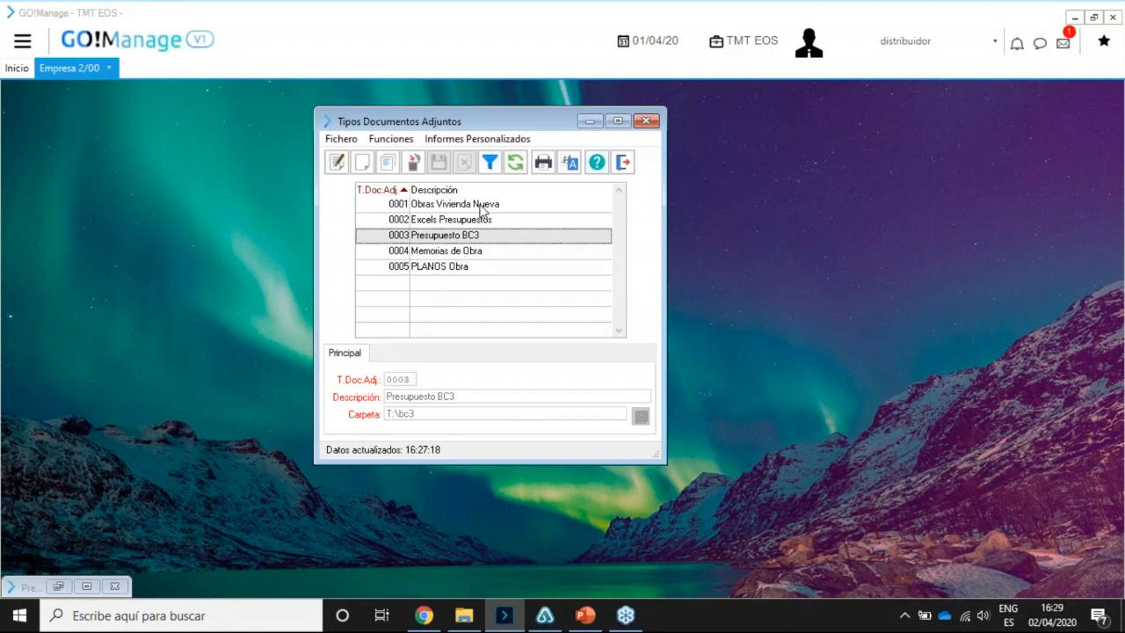
left_click(456, 269)
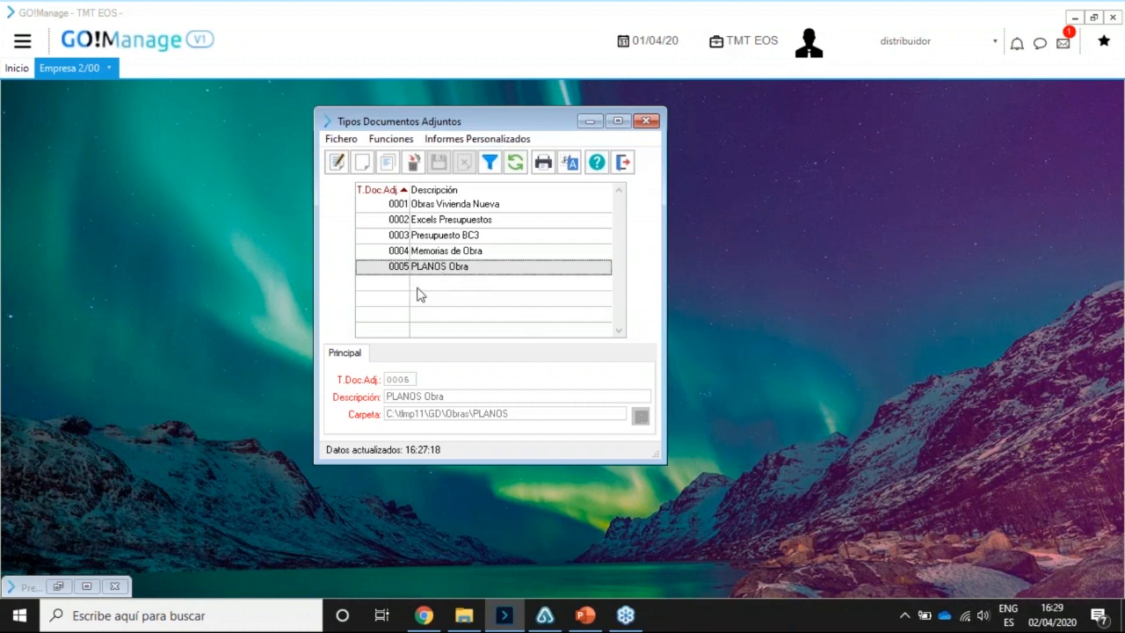
Restore the works budgets and add an attached document to TRASLADO GRUA ARTICULADA with type 0005 PLANOS Obra and description "planos recibidos del presupuesto".
left_click(60, 588)
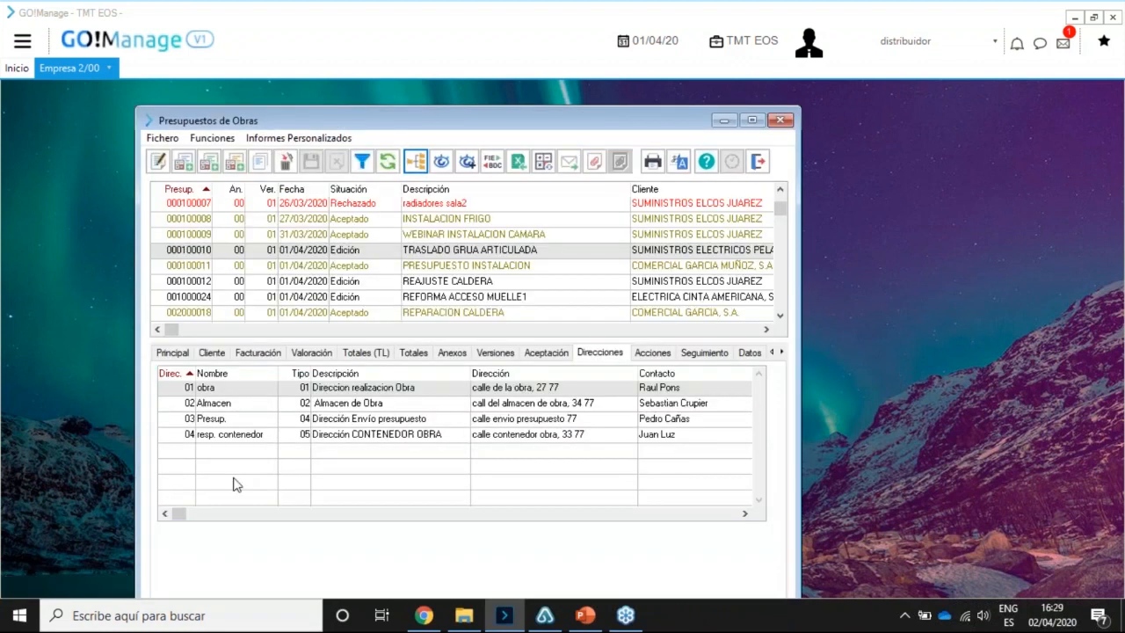
left_click(596, 164)
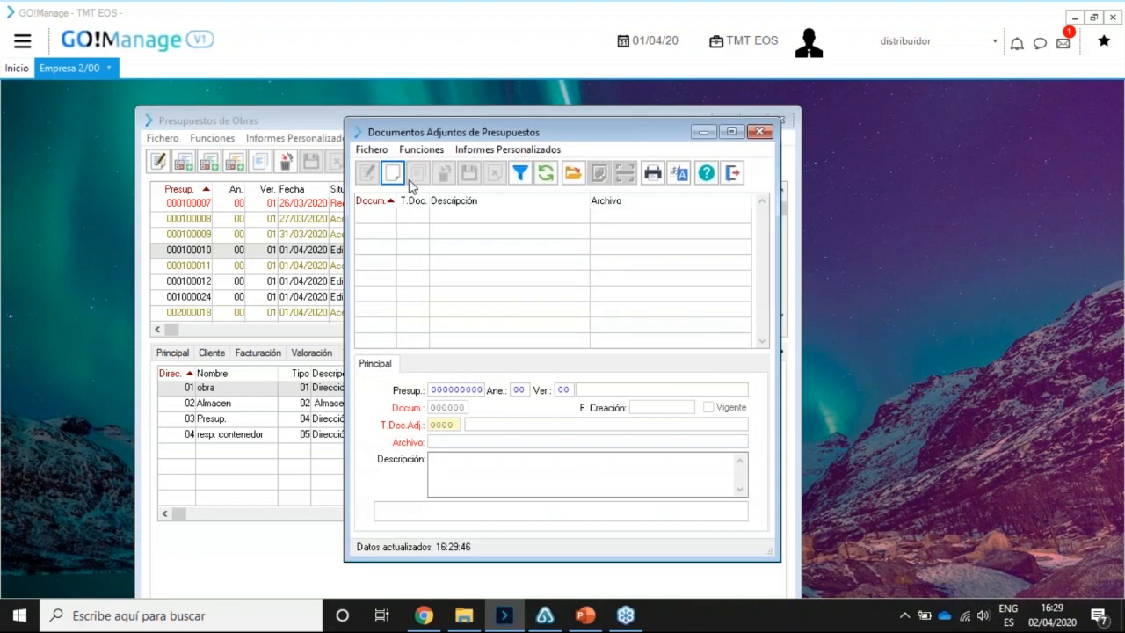
left_click(393, 174)
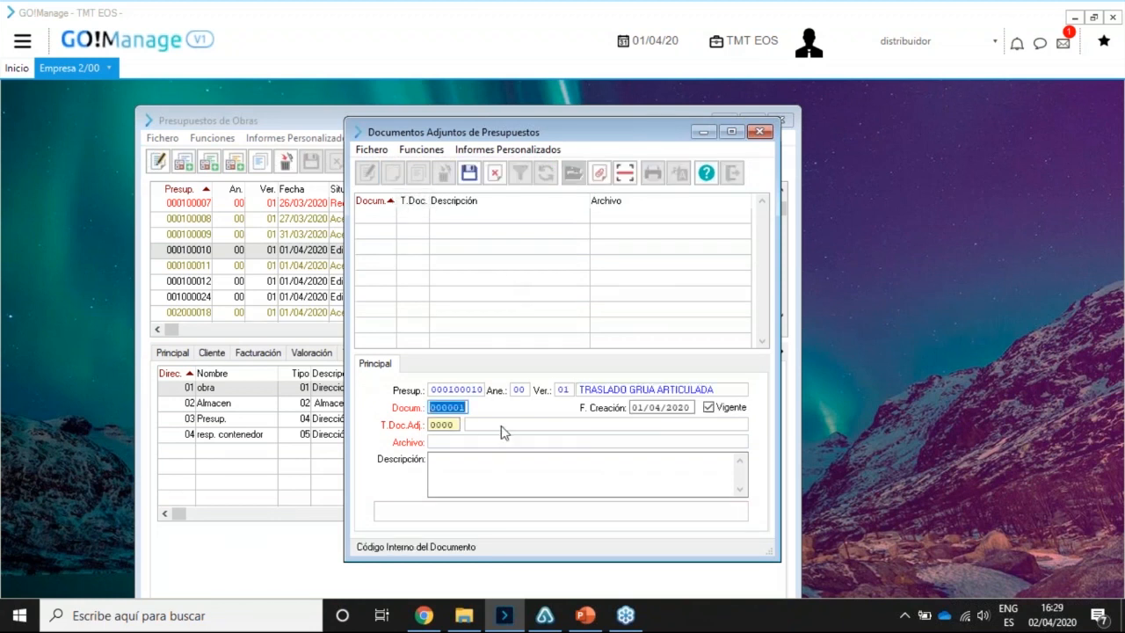
left_click(444, 427)
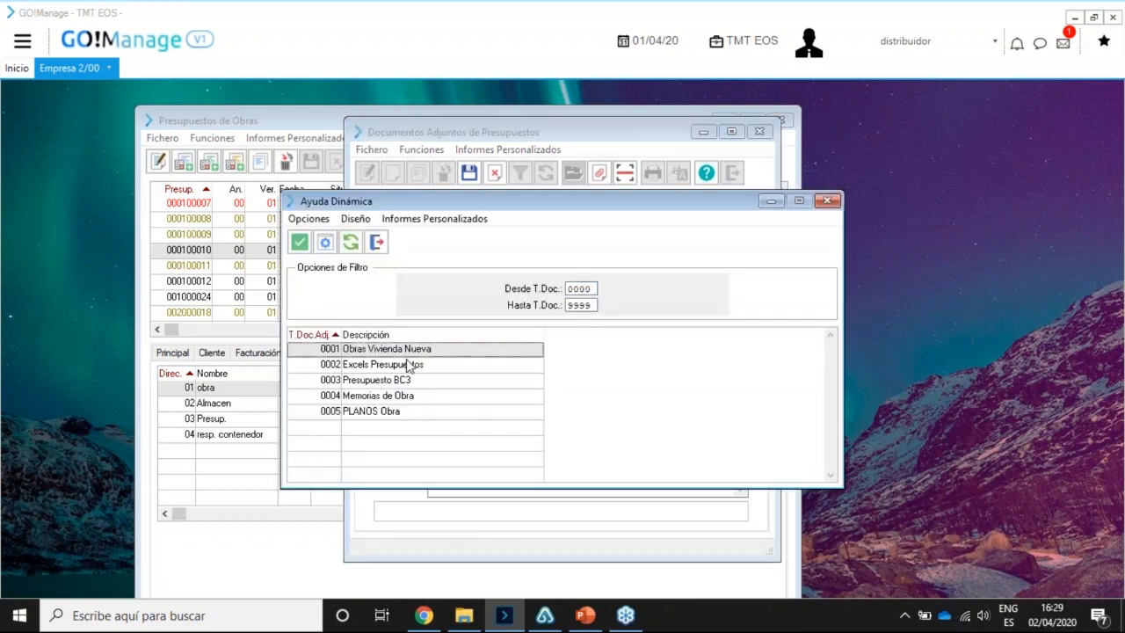
left_click(390, 413)
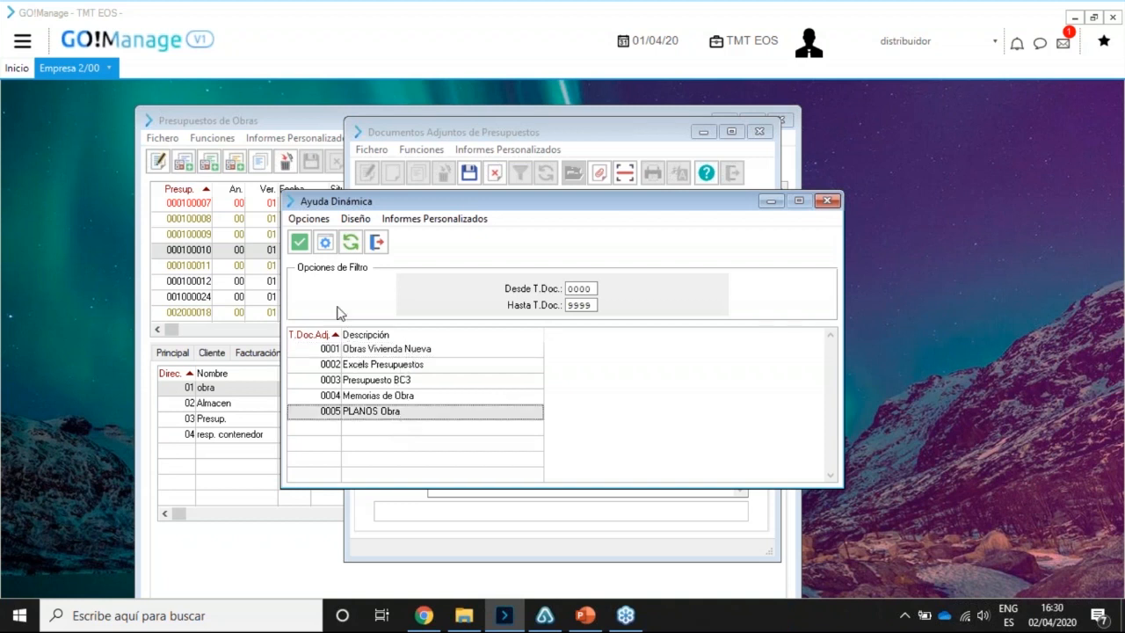
left_click(301, 242)
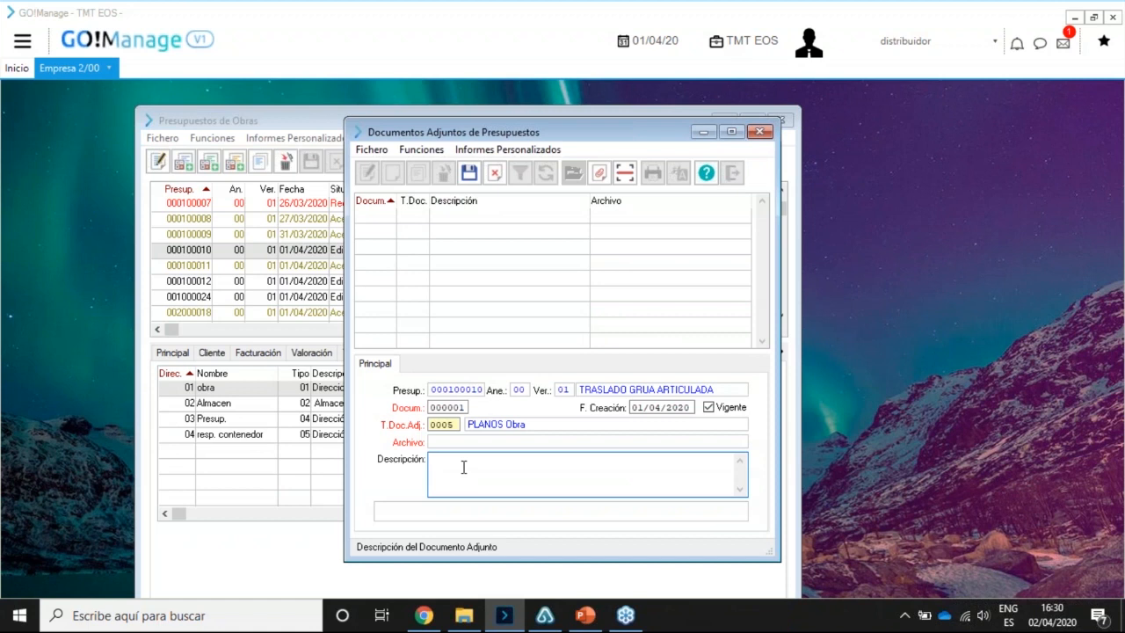
type("planos recibidos del presupuesto")
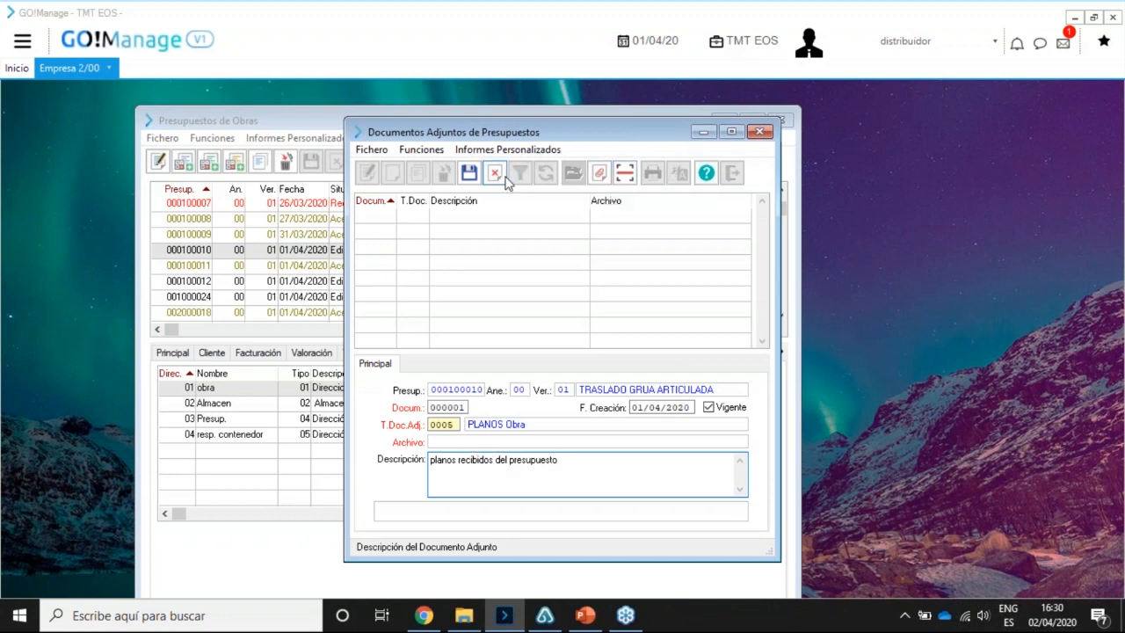
Attach the file medcion1.xl to the new budget document and save the record.
left_click(601, 177)
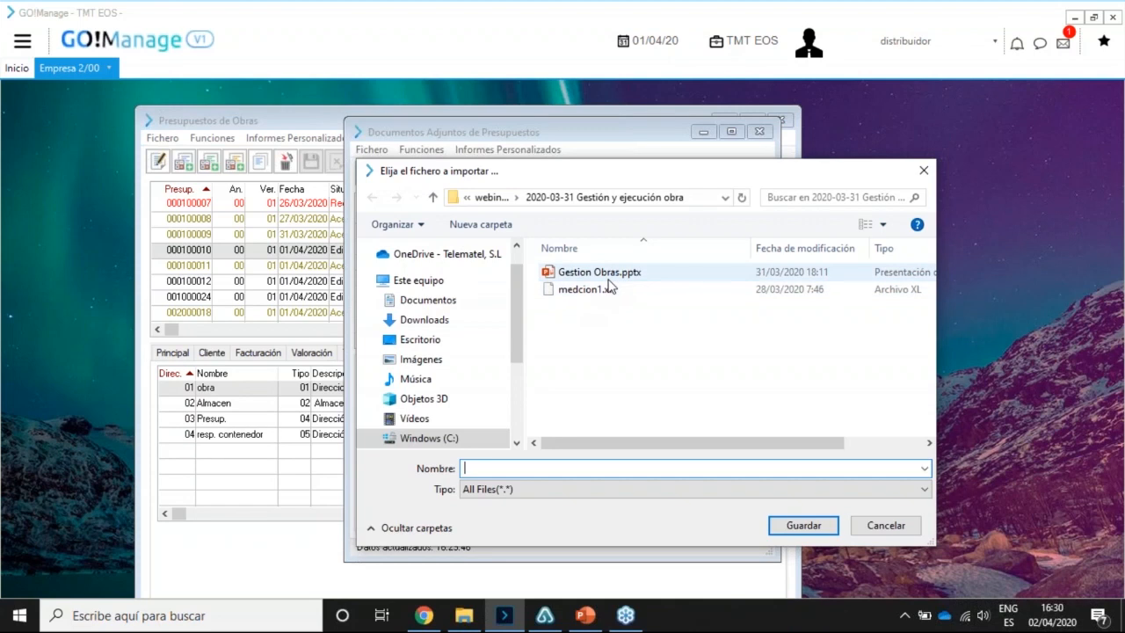
left_click(602, 291)
left_click(803, 525)
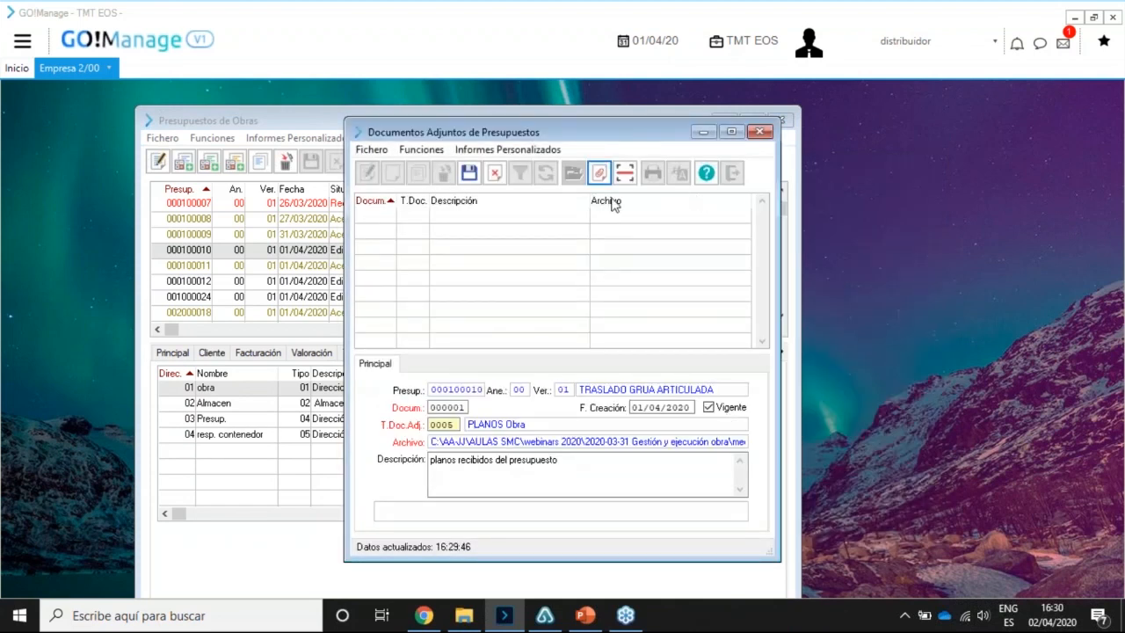
left_click(469, 173)
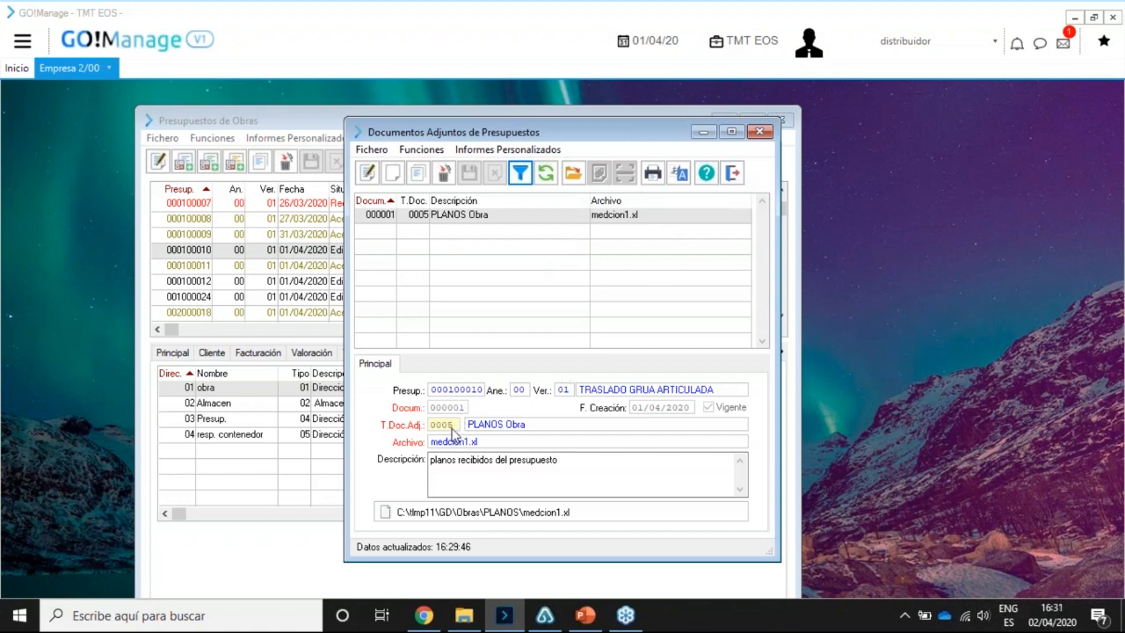
Place the Tipos Documentos Adjuntos table beside the saved document to compare its storage folder with the PLANOS Obra folder.
left_click(109, 68)
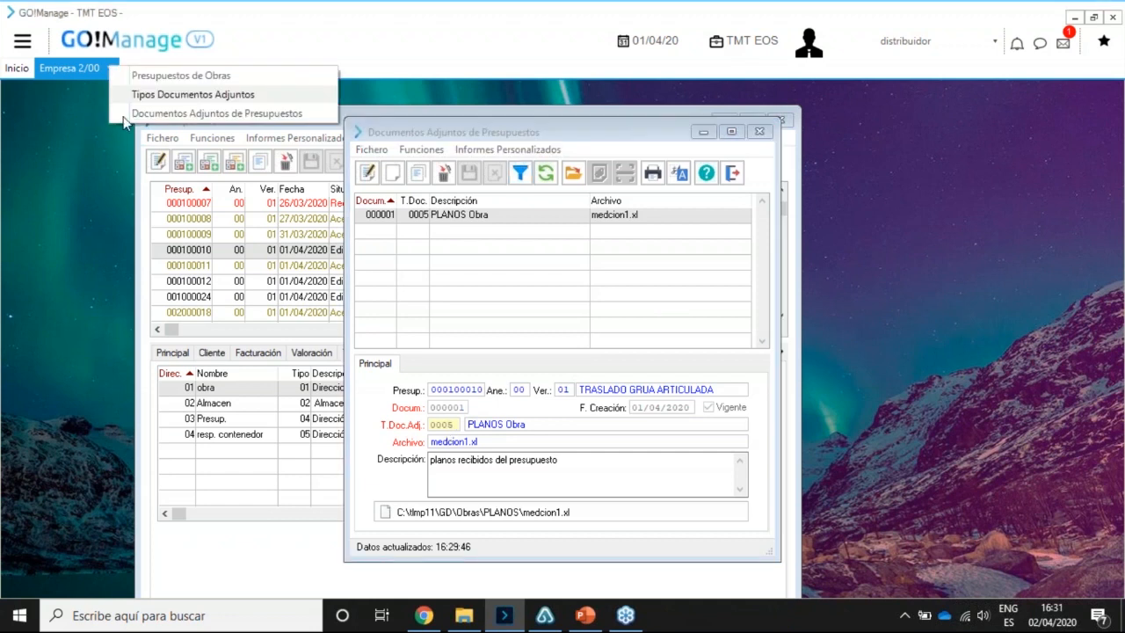
left_click(171, 95)
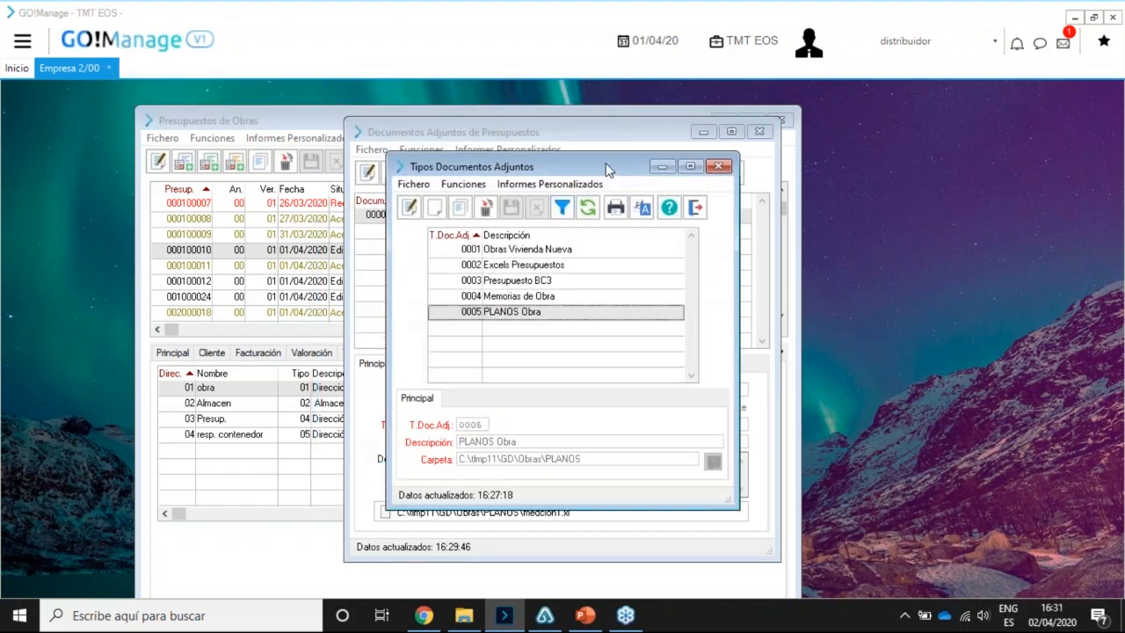
left_click_drag(605, 163, 827, 143)
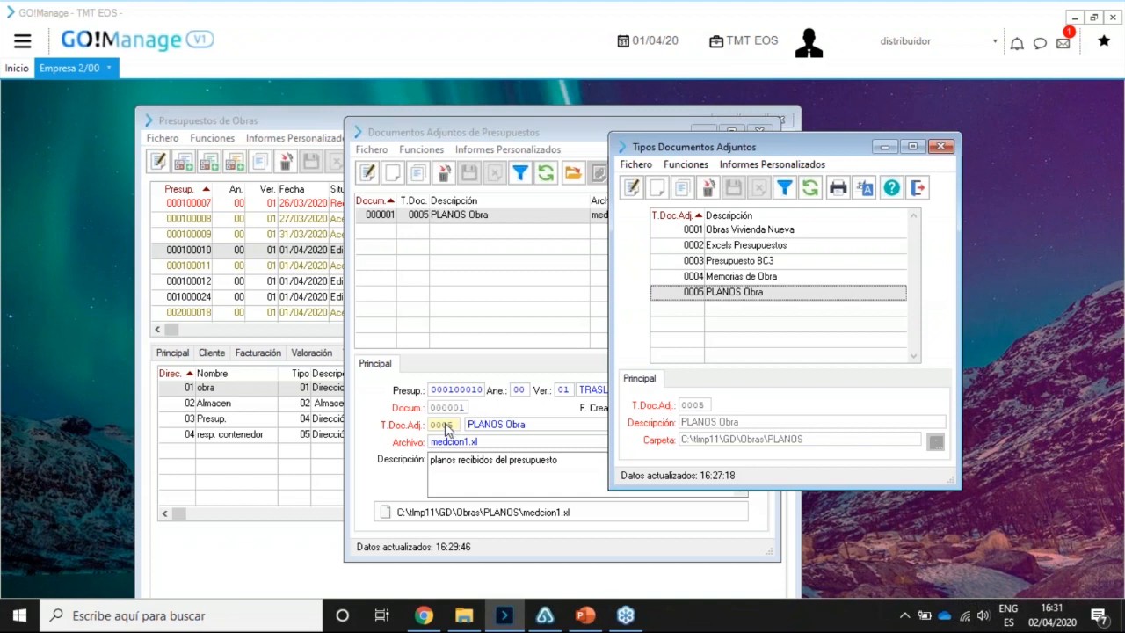
Close the attachment types and budget attachments windows and open the Actividades master table.
left_click(3, 42)
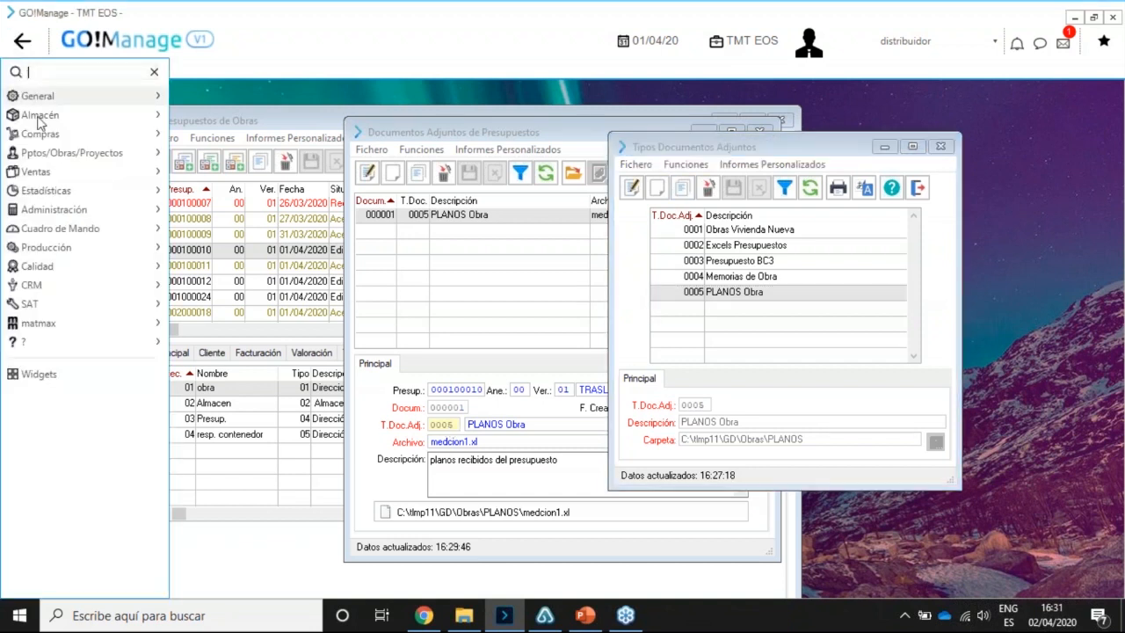
left_click(807, 151)
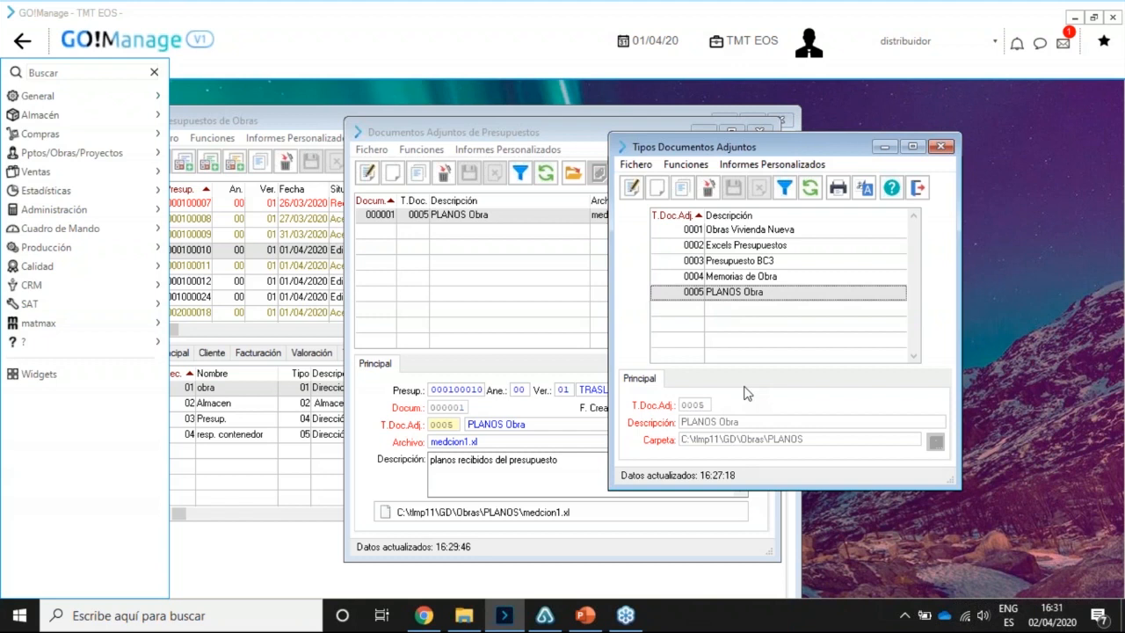
left_click(918, 187)
left_click(733, 174)
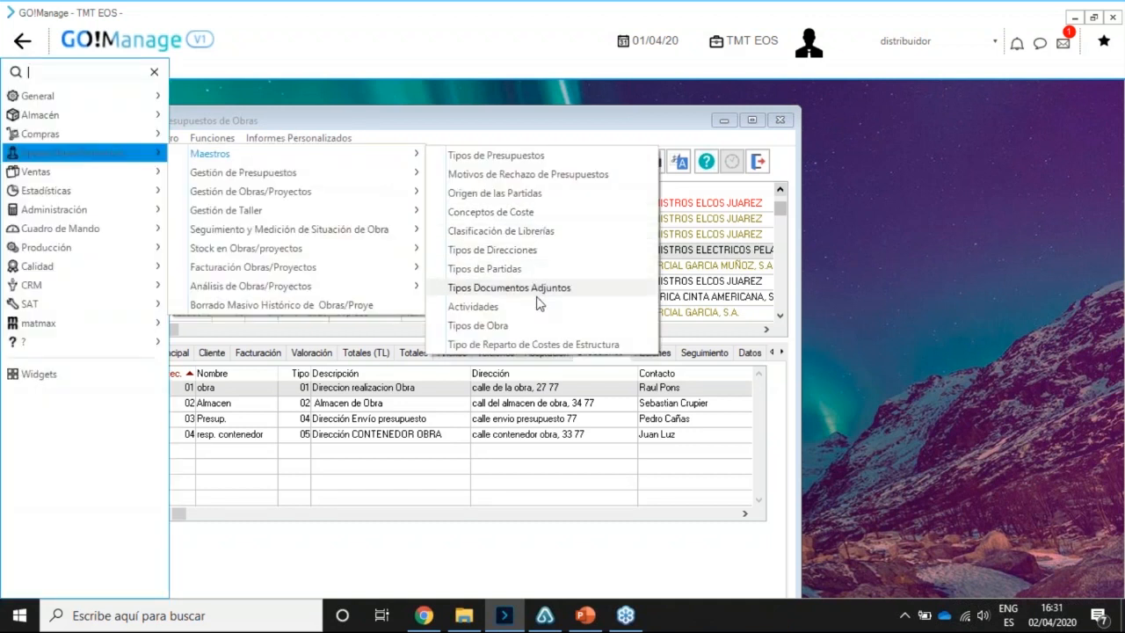
left_click(498, 308)
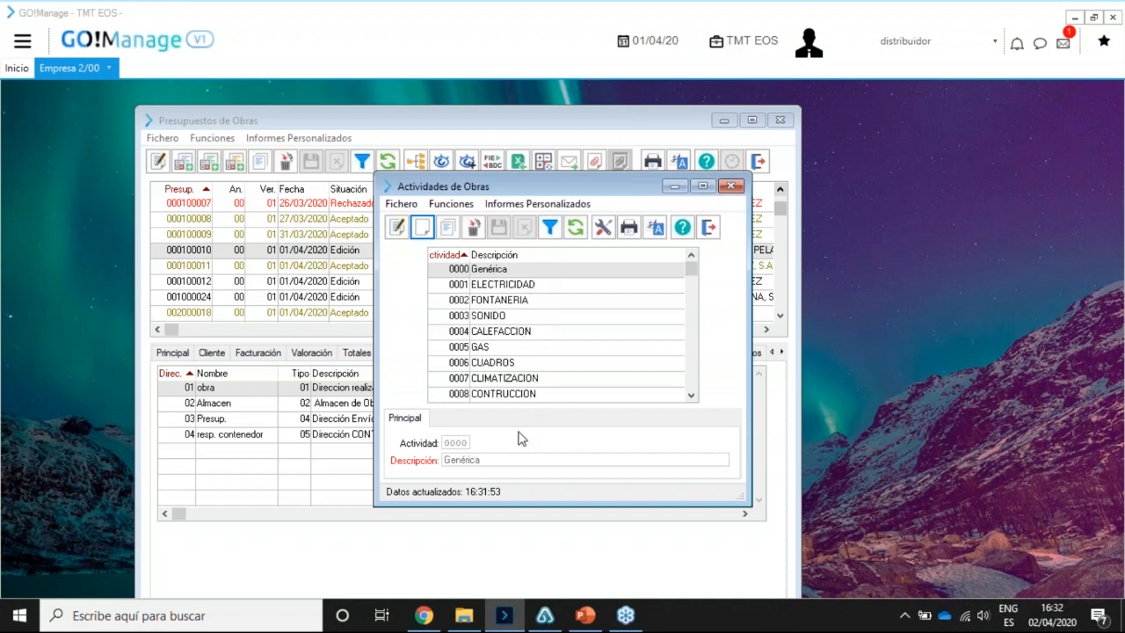
Look through the list of works activities, check the subactivities of Genérica and close them.
scroll(518, 367, "down", 2)
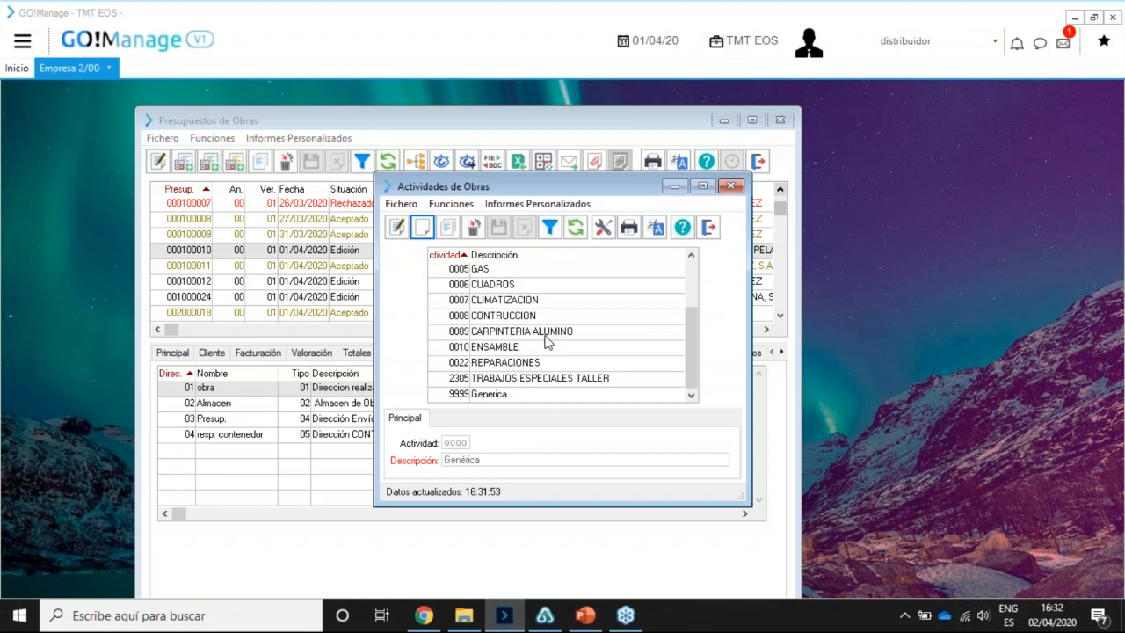
scroll(541, 343, "up", 2)
scroll(539, 343, "down", 2)
scroll(538, 341, "up", 2)
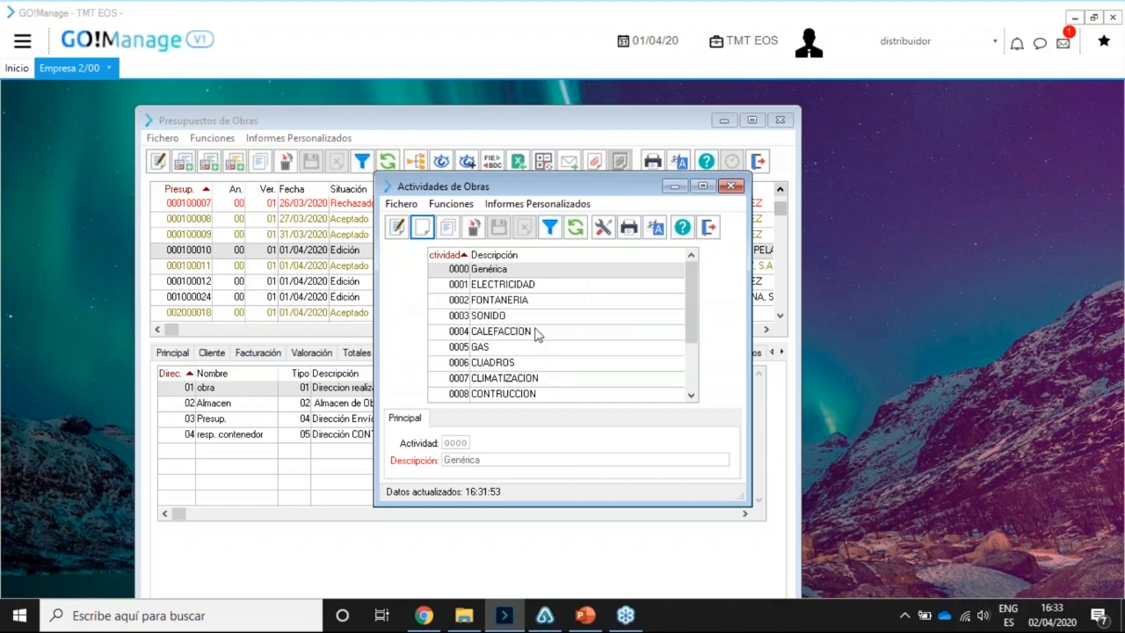
left_click(603, 229)
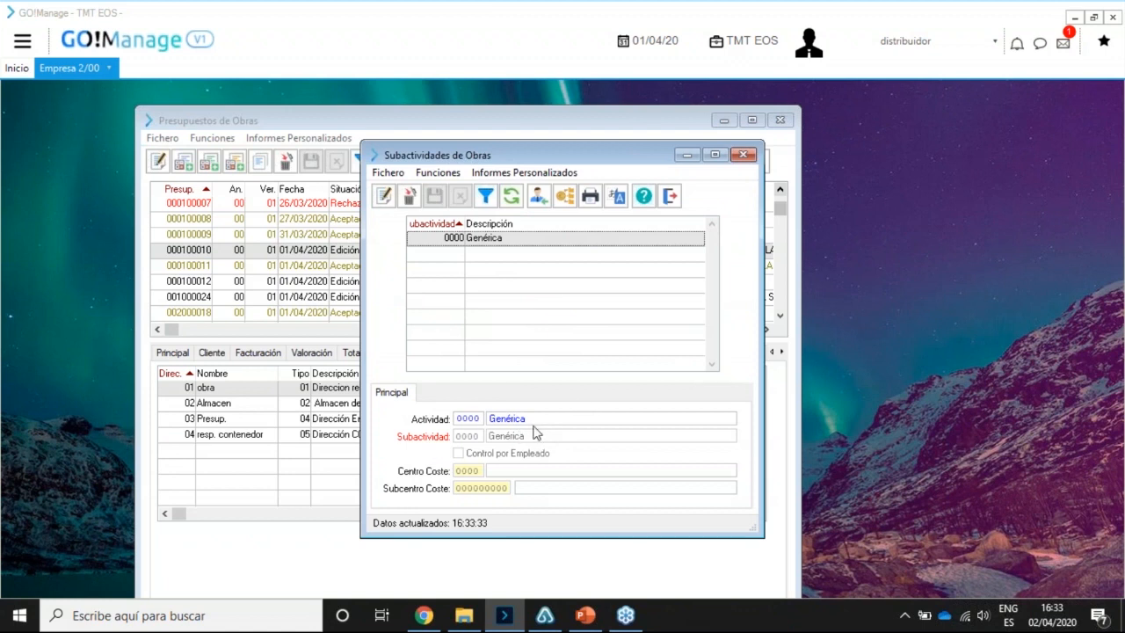
left_click(670, 196)
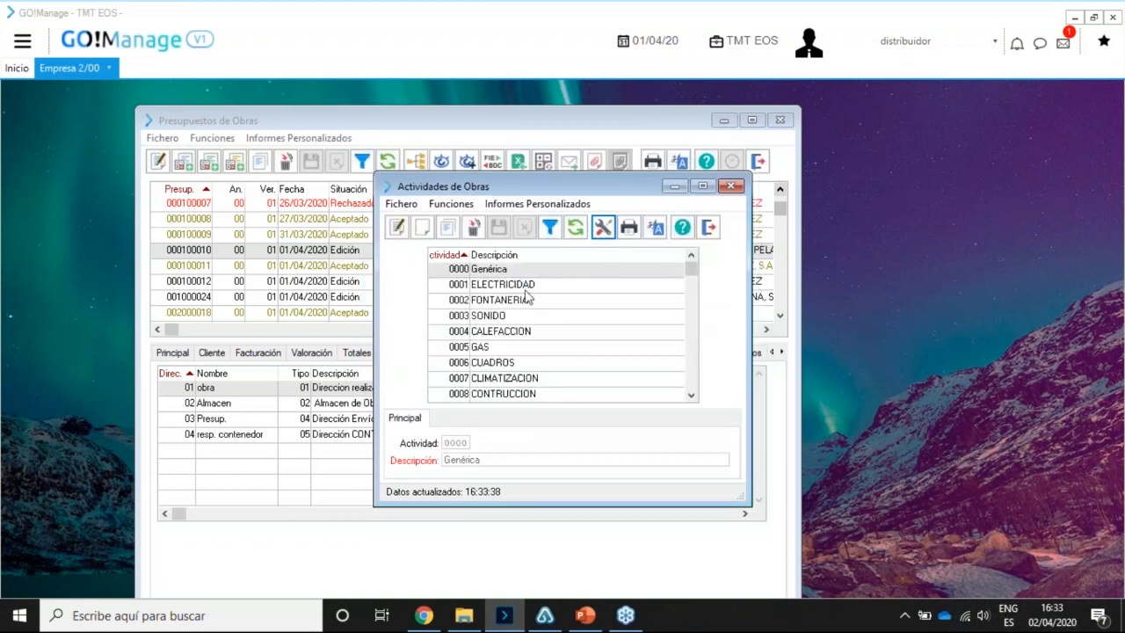
Open the subactivities of the ELECTRICIDAD activity and look through their list.
left_click(524, 286)
left_click(603, 229)
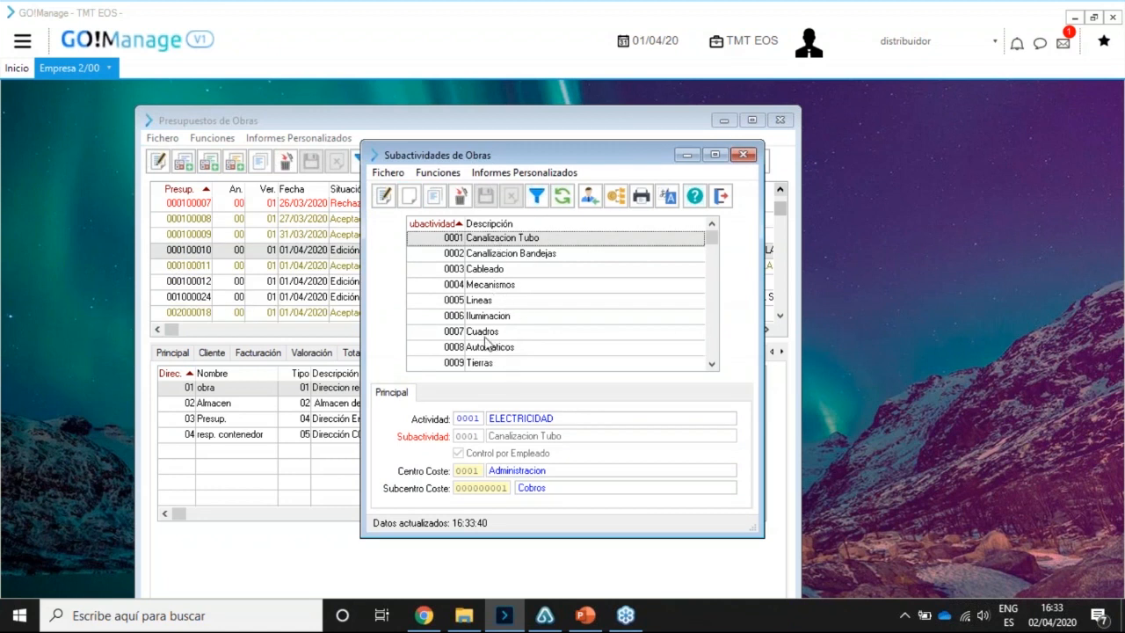
scroll(498, 335, "down", 2)
scroll(498, 334, "up", 2)
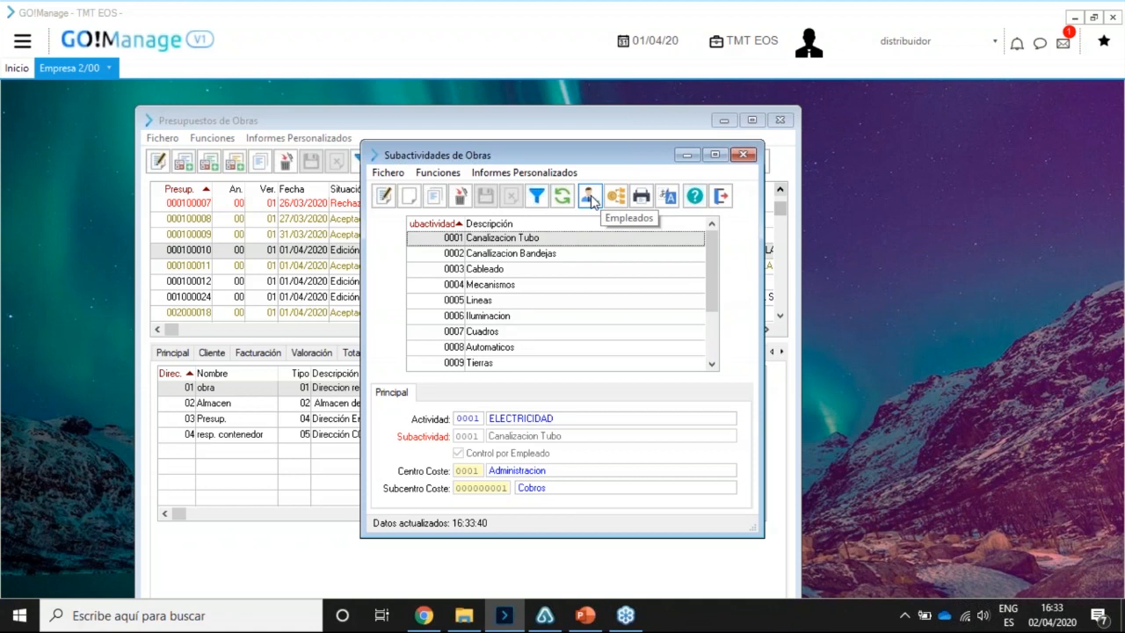
Close the subactivities of ELECTRICIDAD and the Actividades de Obras master table.
left_click(591, 200)
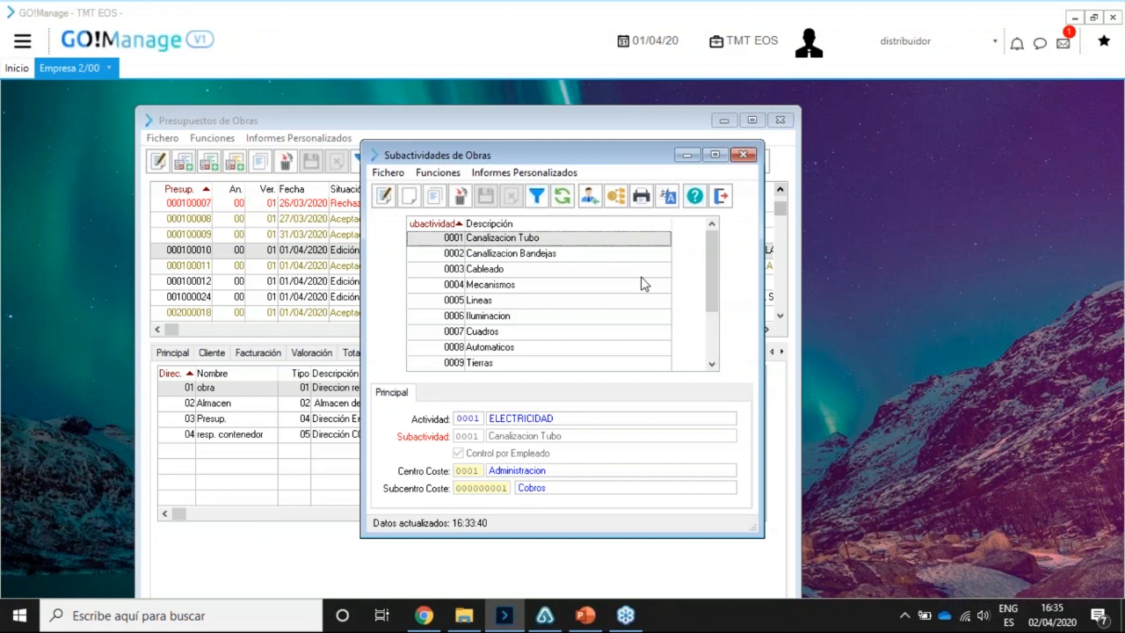
left_click(719, 195)
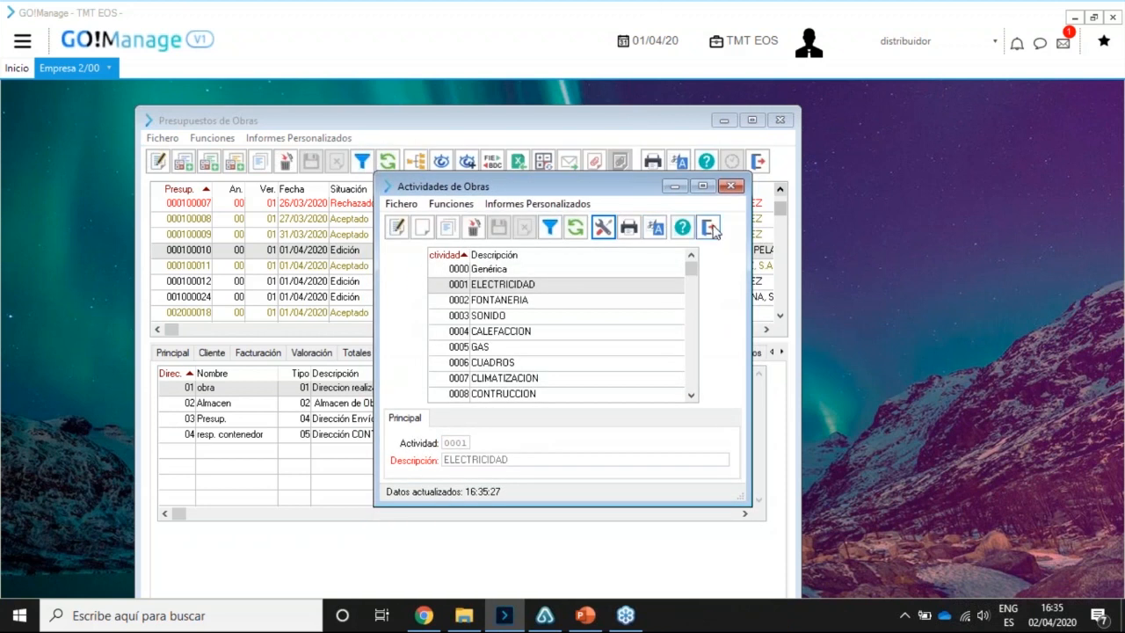
left_click(710, 228)
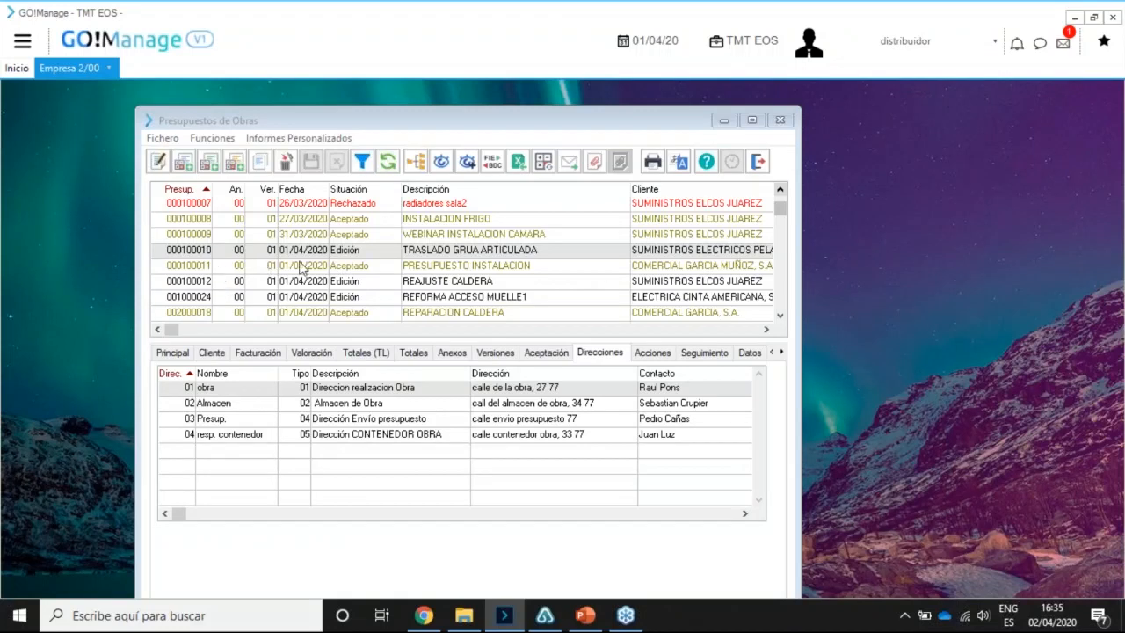
Open the line detail of the REPARACION CALDERA works budget with its chapter tree and the lines of the whole budget.
left_click(353, 269)
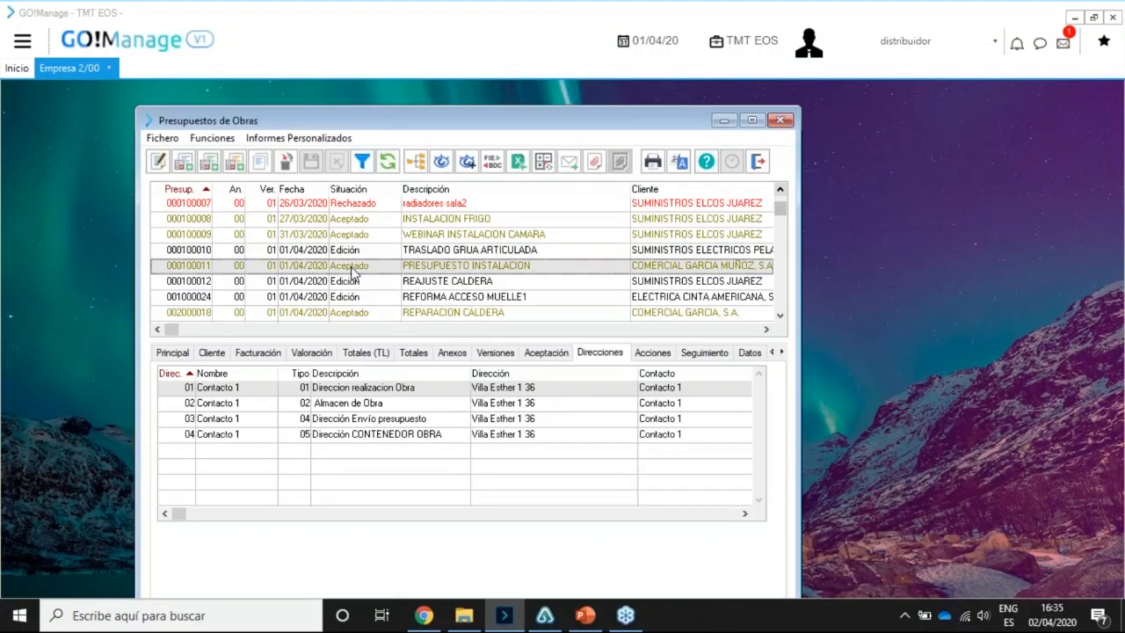
left_click(221, 139)
mouse_move(376, 230)
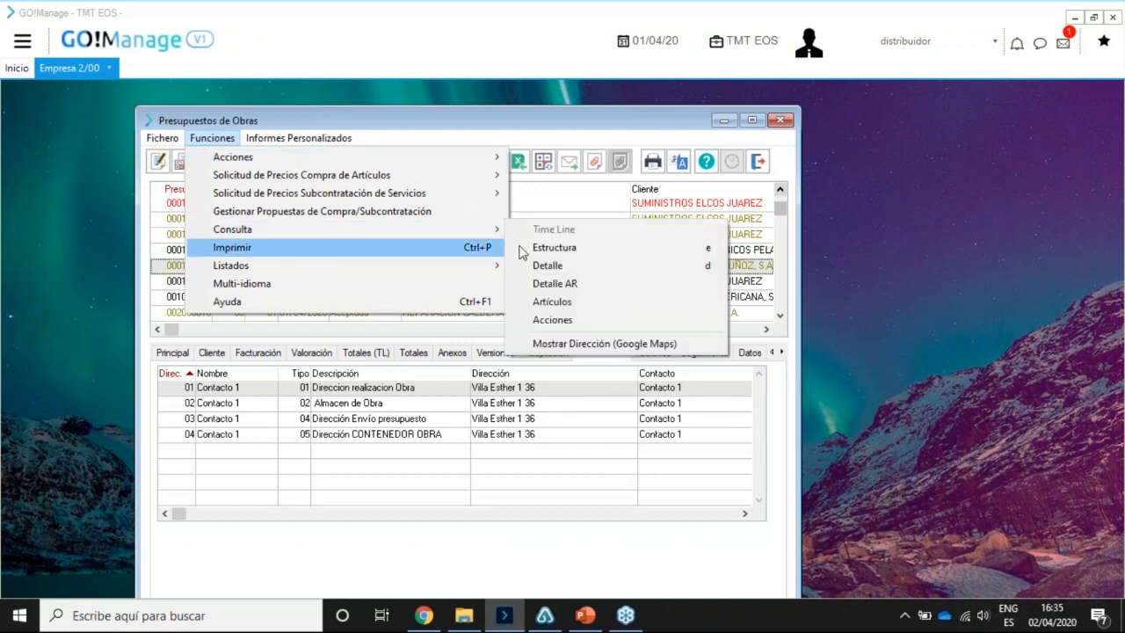
left_click(566, 265)
left_click(551, 133)
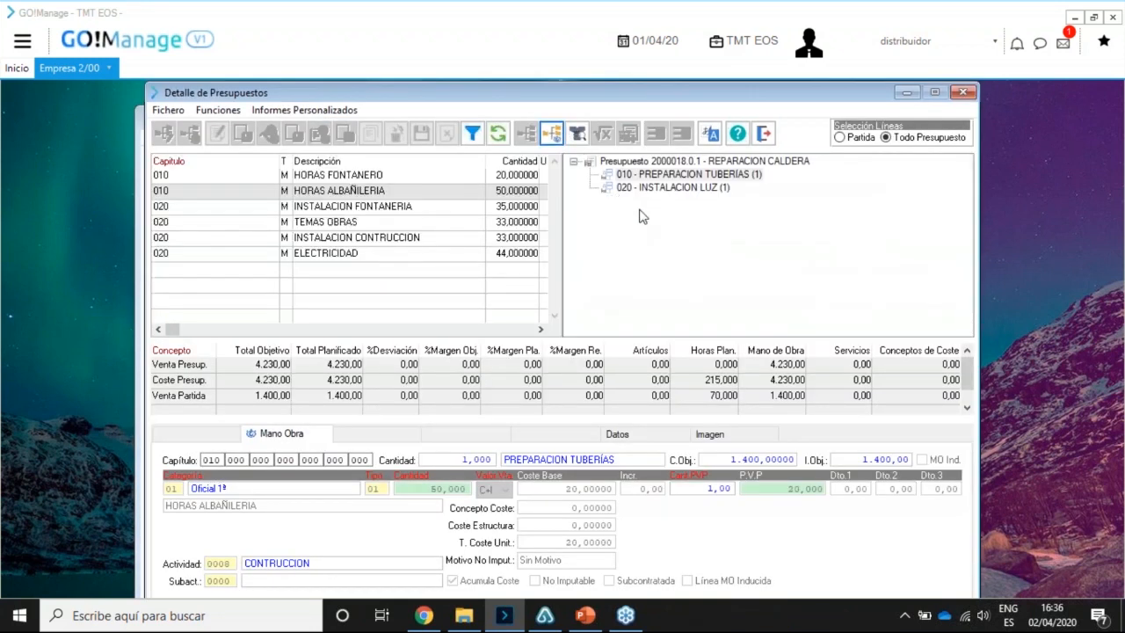
Compare the activity assigned to the HORAS FONTANERO and HORAS ALBAÑILERIA labour lines in the PREPARACION TUBERÍAS chapter.
left_click(343, 175)
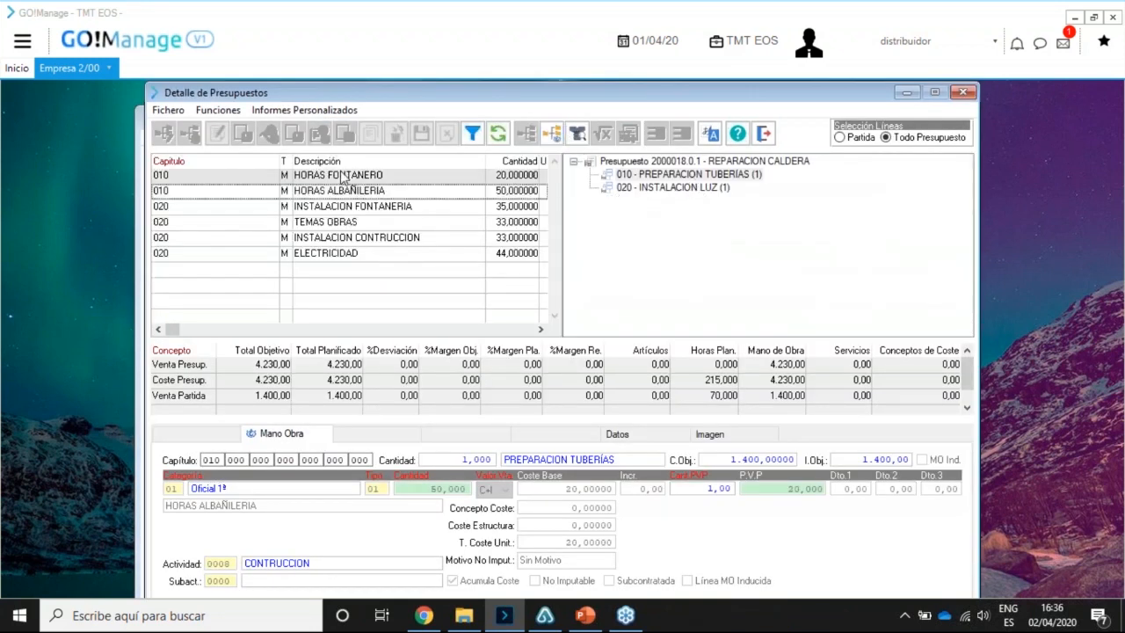
left_click(343, 191)
left_click(350, 174)
left_click(348, 189)
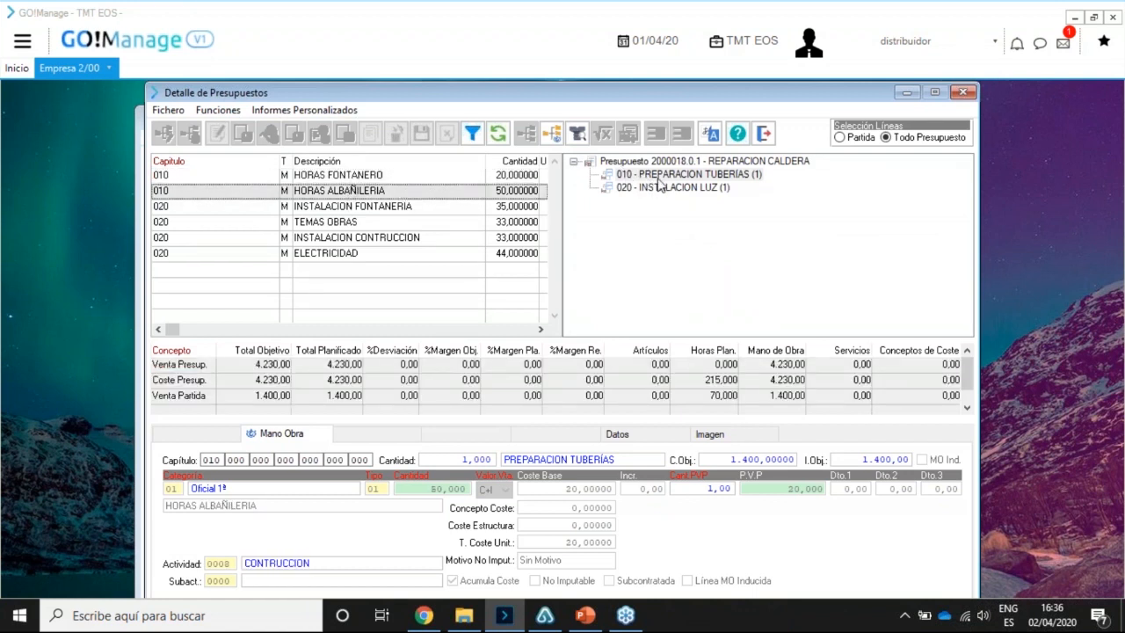
left_click(371, 176)
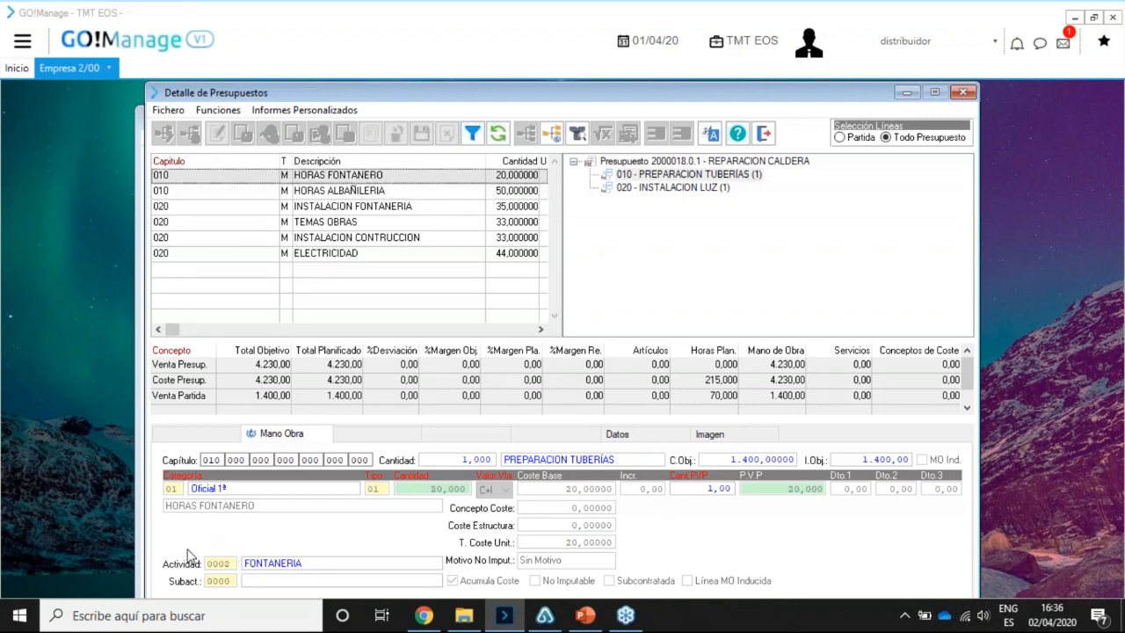
left_click(321, 192)
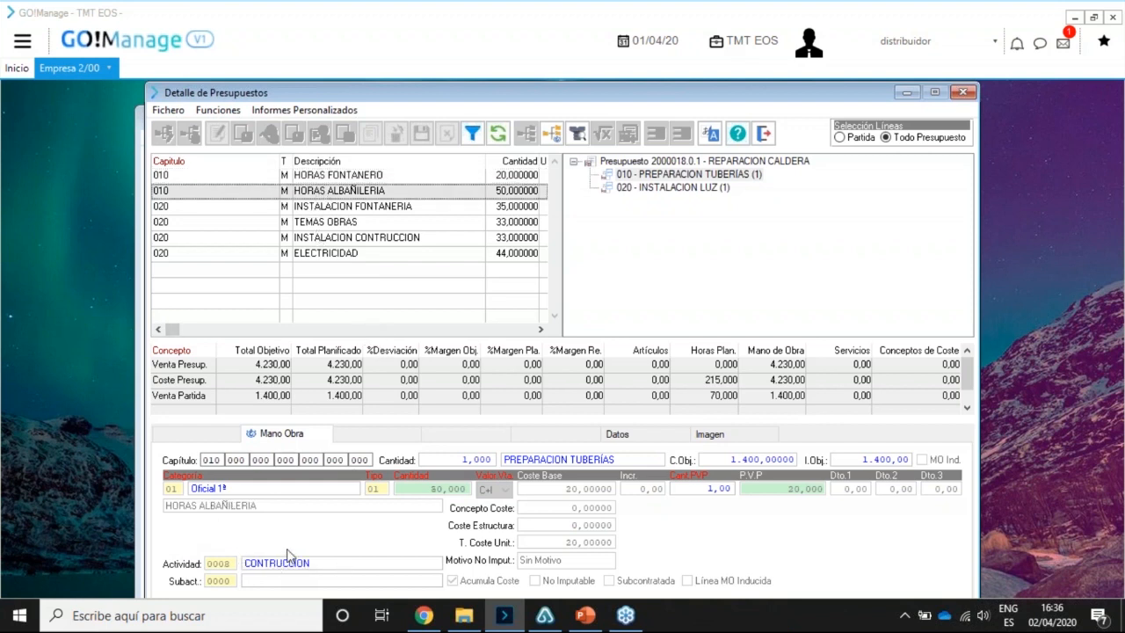
Check the activity of each labour line in the INSTALACION LUZ chapter and close the budget detail.
left_click(371, 209)
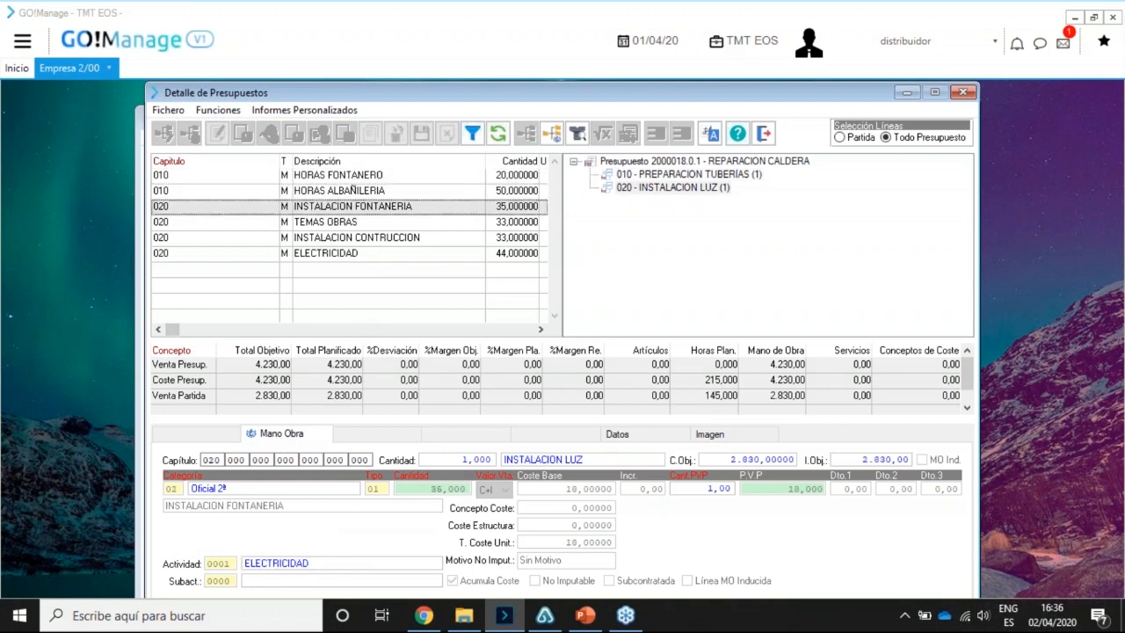
left_click(337, 223)
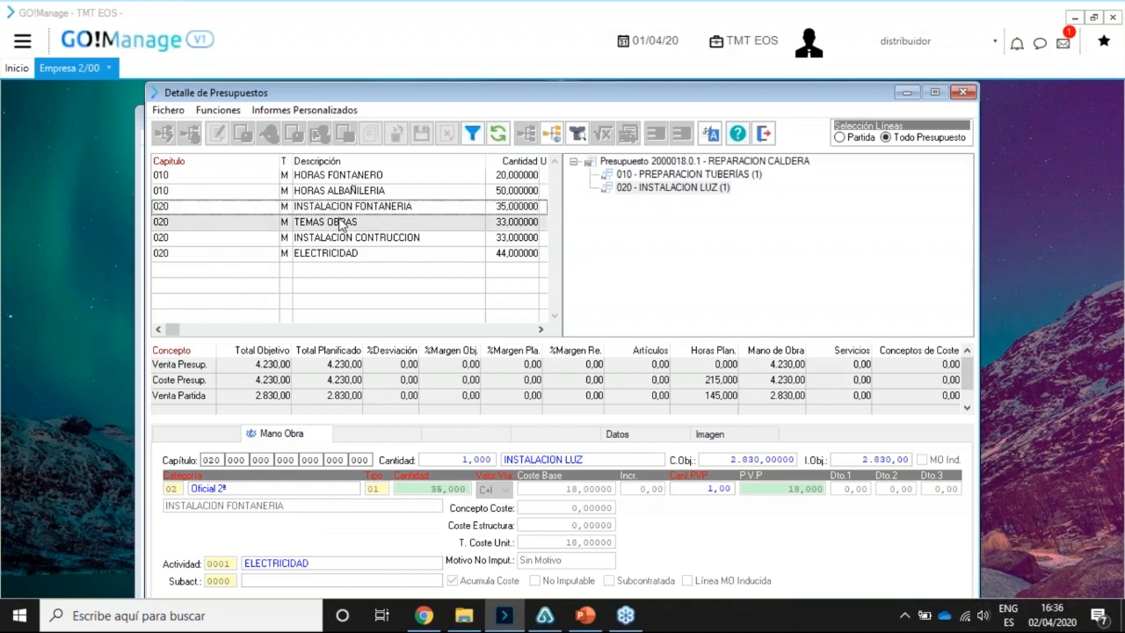
left_click(342, 241)
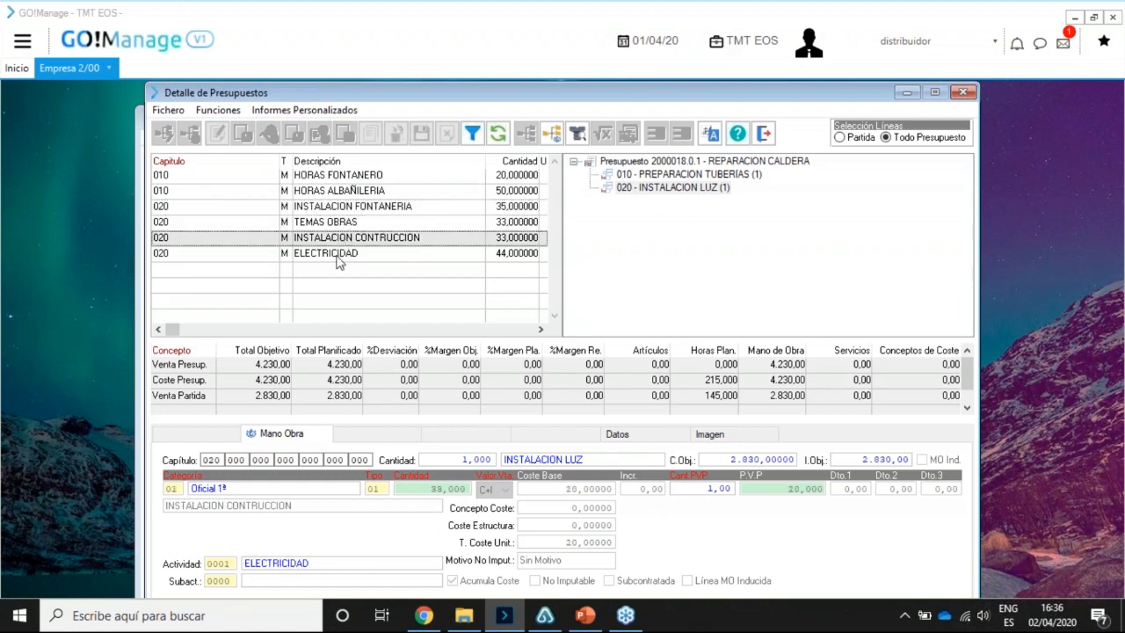
left_click(335, 257)
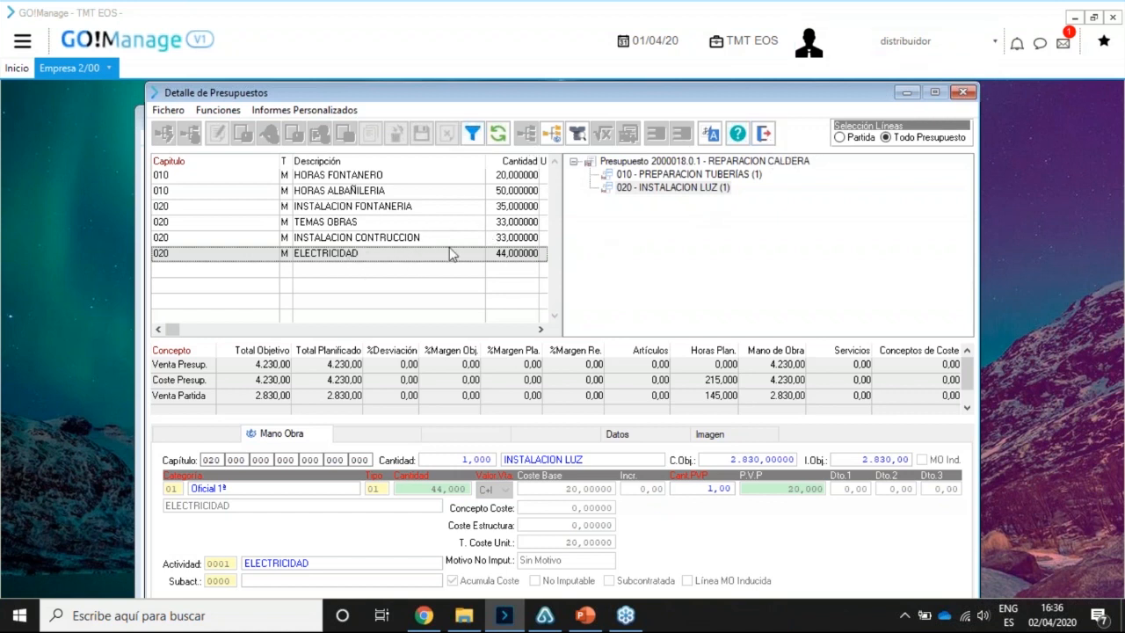
left_click(766, 134)
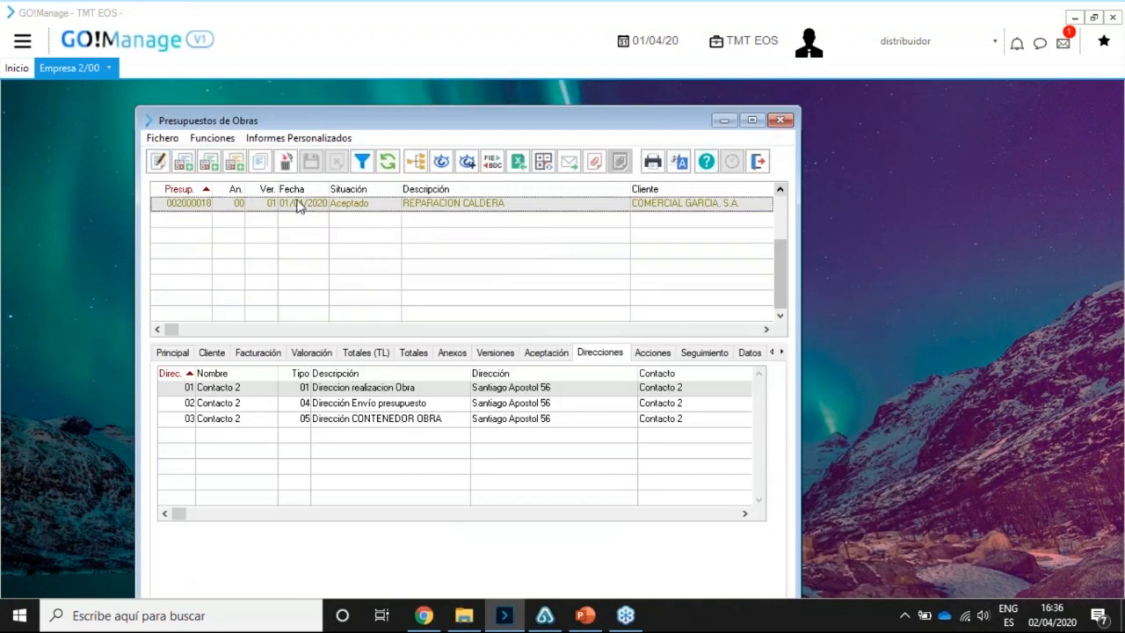
Open the chapter structure of the REPARACION CALDERA budget, check the activity of the INSTALACION LUZ chapter and close it.
left_click(212, 138)
mouse_move(247, 230)
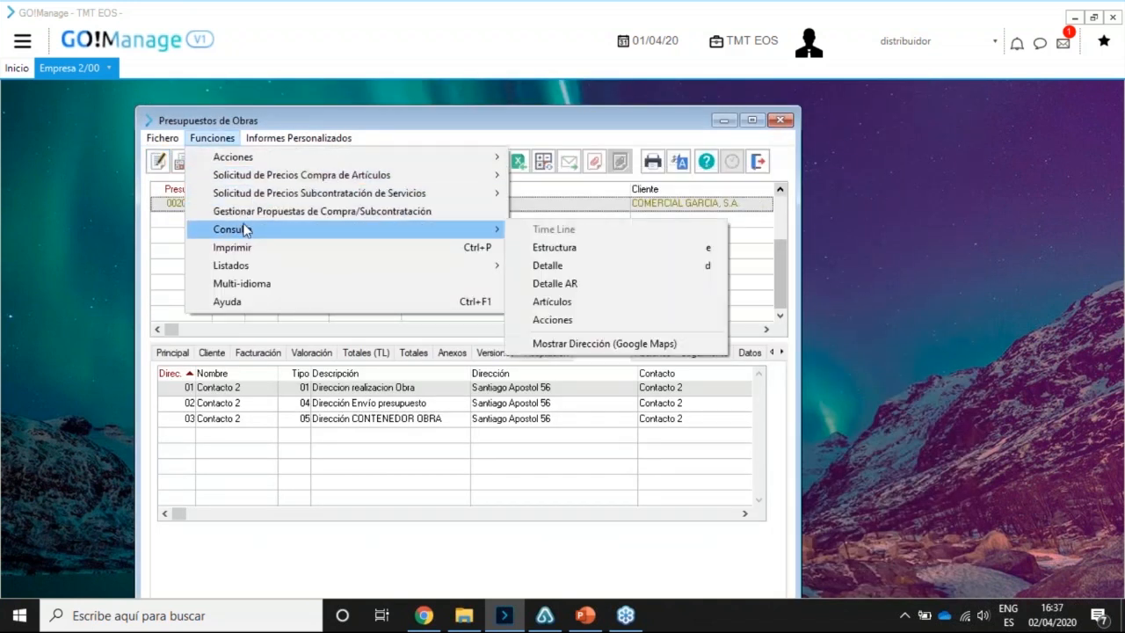
left_click(567, 265)
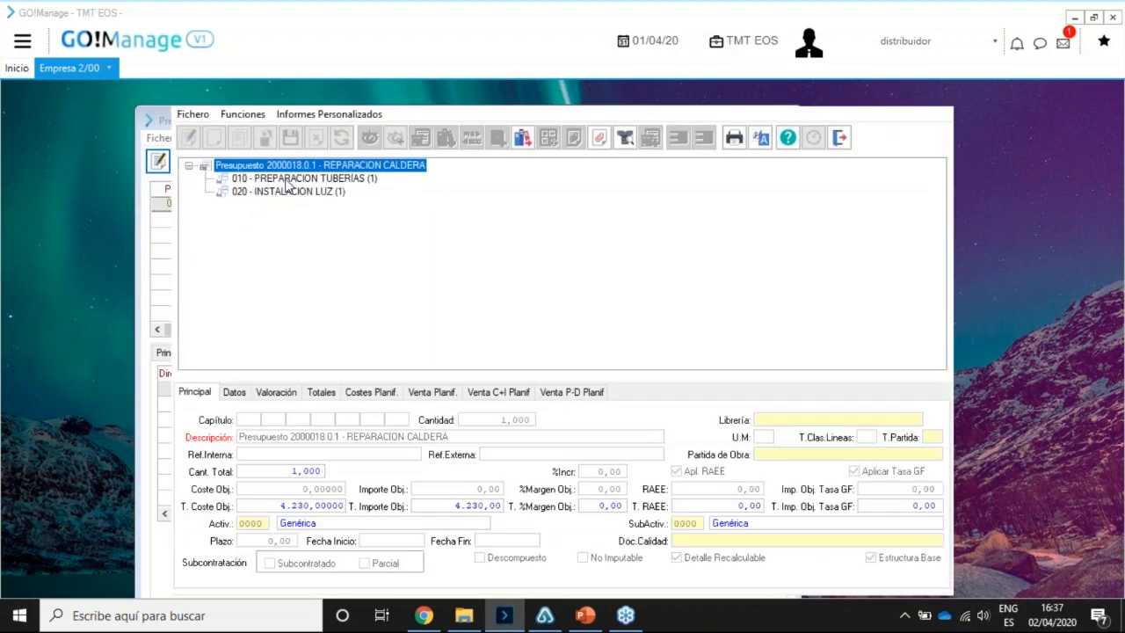
left_click(283, 192)
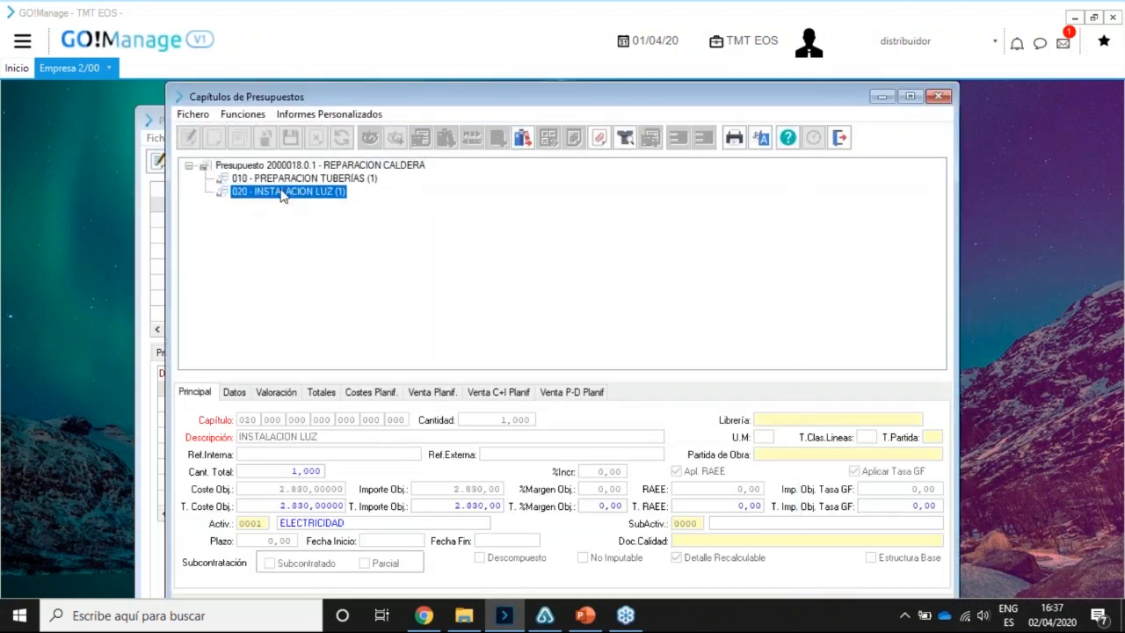
left_click(839, 137)
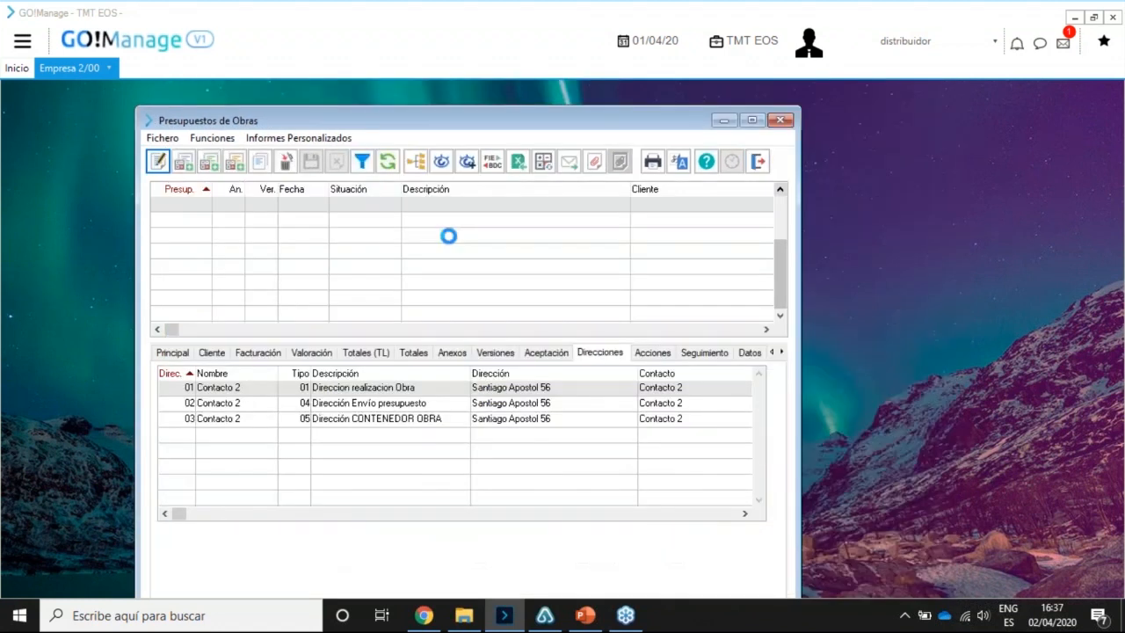
Open the header record of the work related to the accepted REPARACION CALDERA budget.
right_click(361, 318)
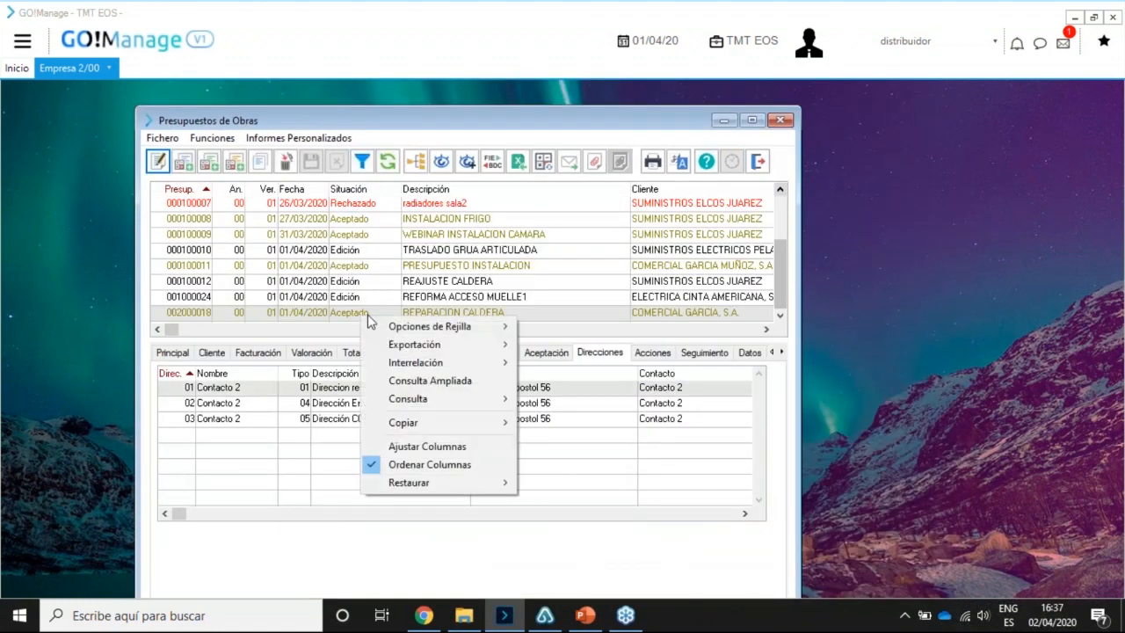
mouse_move(430, 363)
mouse_move(600, 401)
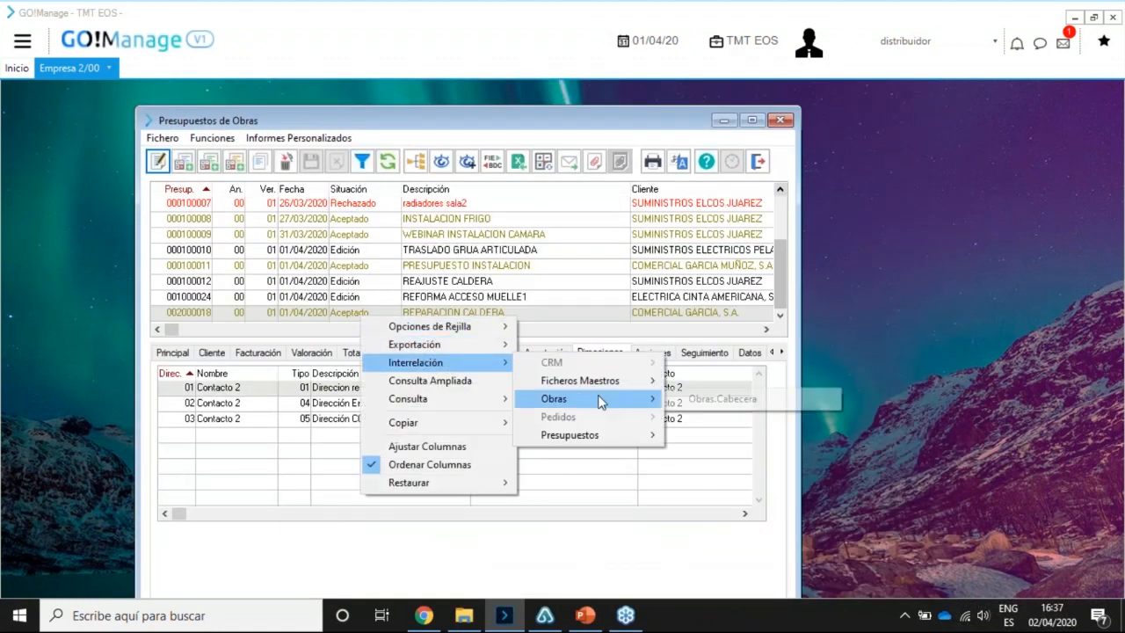
left_click(723, 400)
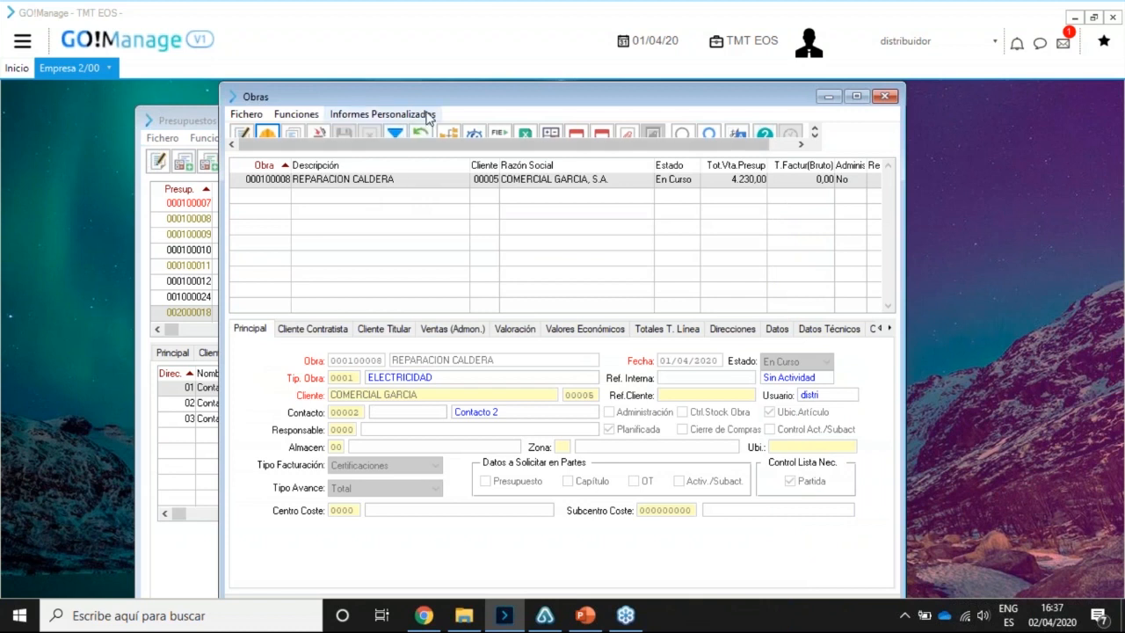
Open the work's chapter structure and expand its budget with the PREPARACION TUBERÍAS and INSTALACION LUZ chapters.
left_click(450, 131)
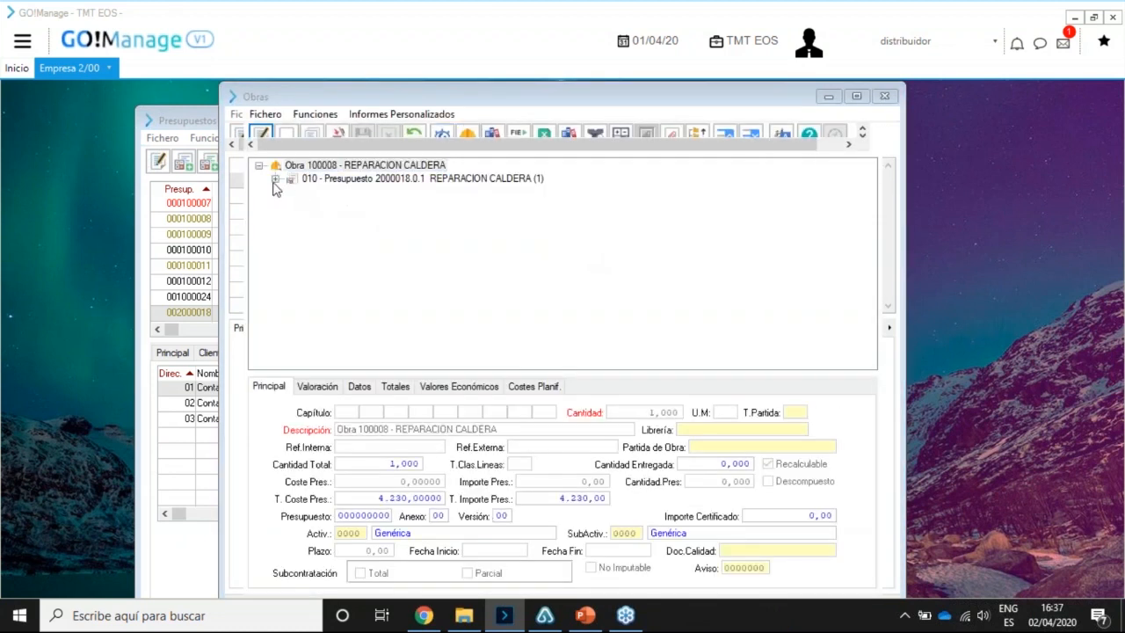
left_click(275, 179)
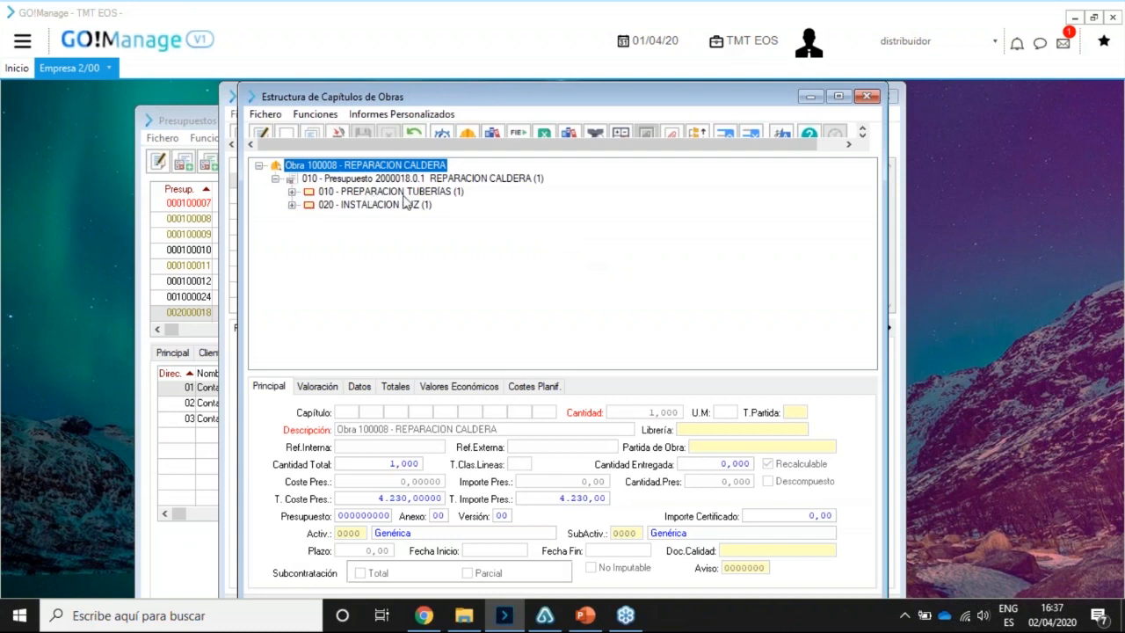
left_click(292, 192)
left_click(294, 232)
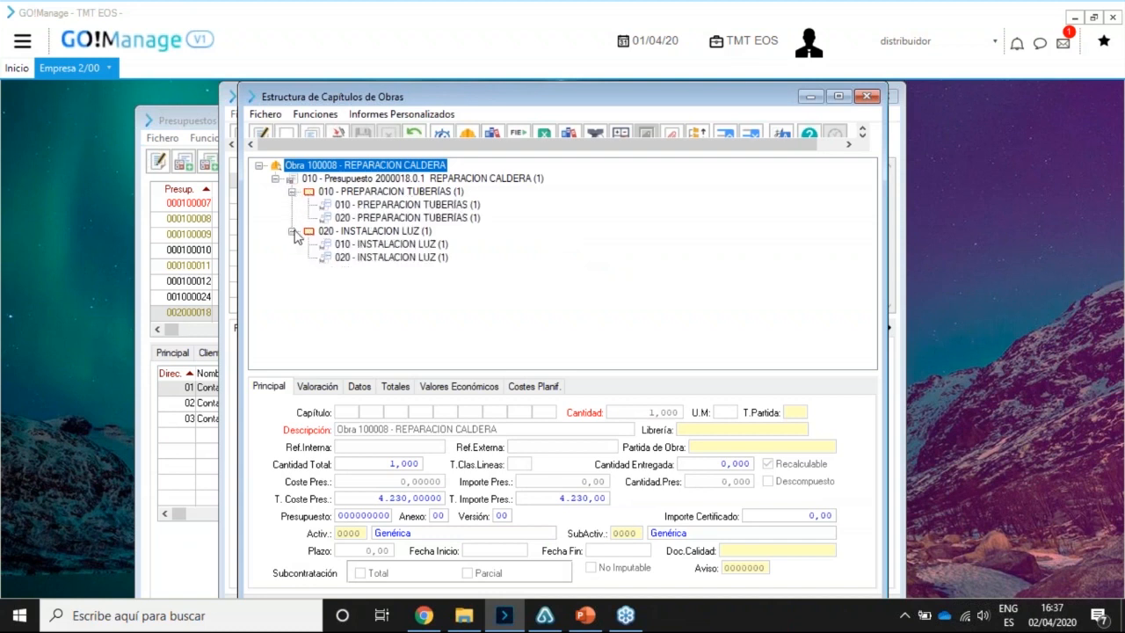
Compare the activities of the subchapters under PREPARACION TUBERÍAS and INSTALACION LUZ, and close the chapter structure.
left_click(443, 205)
left_click(444, 219)
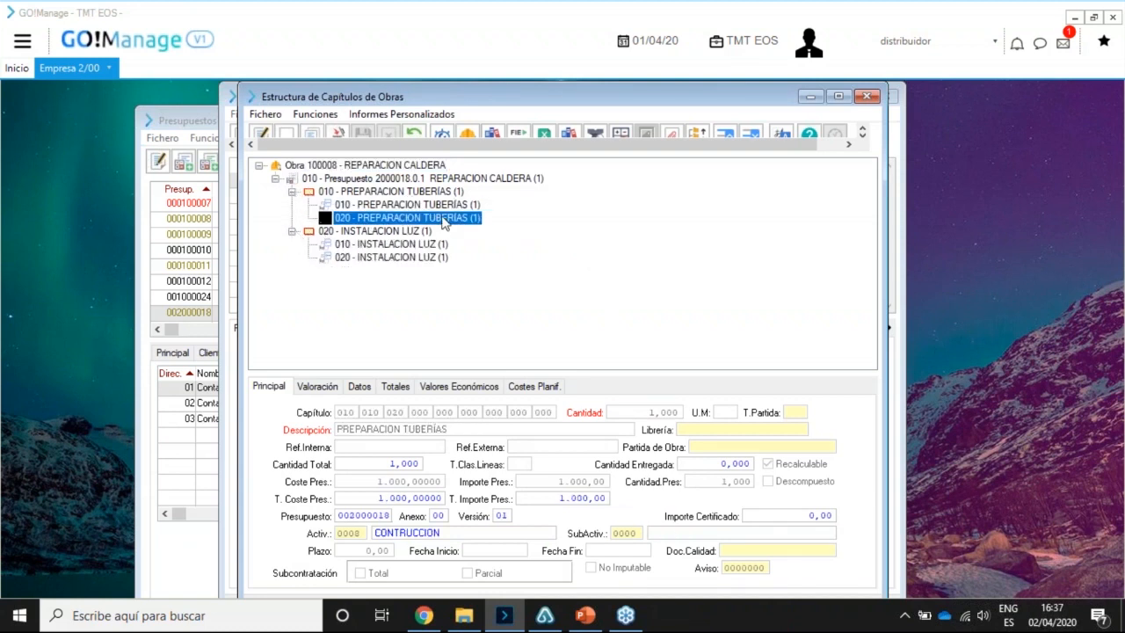
left_click(445, 205)
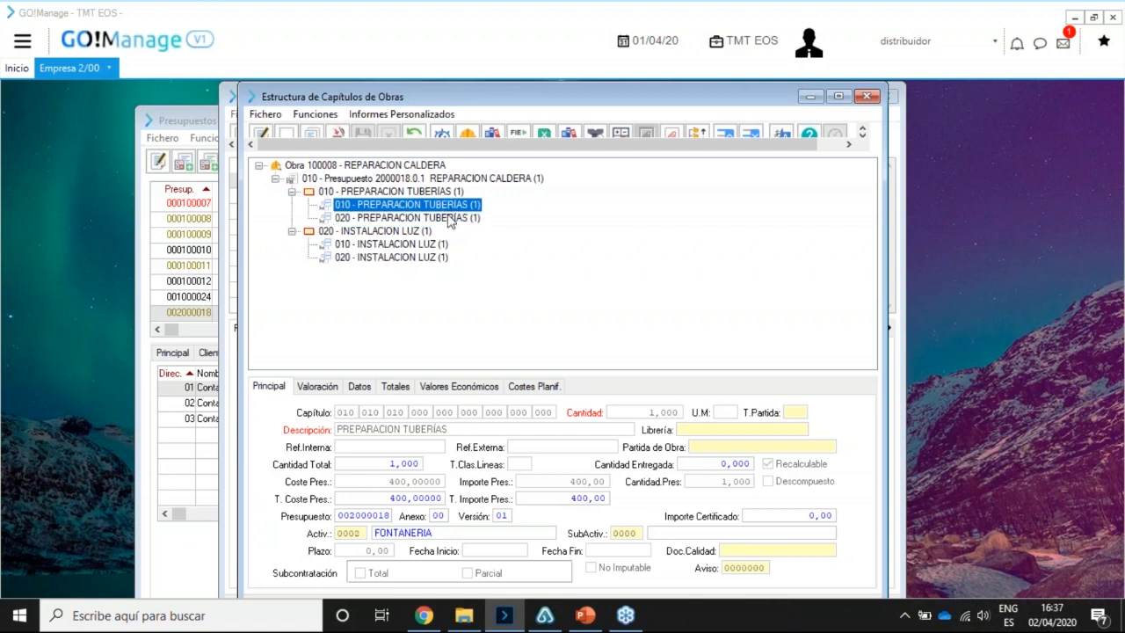
left_click(448, 218)
left_click(429, 245)
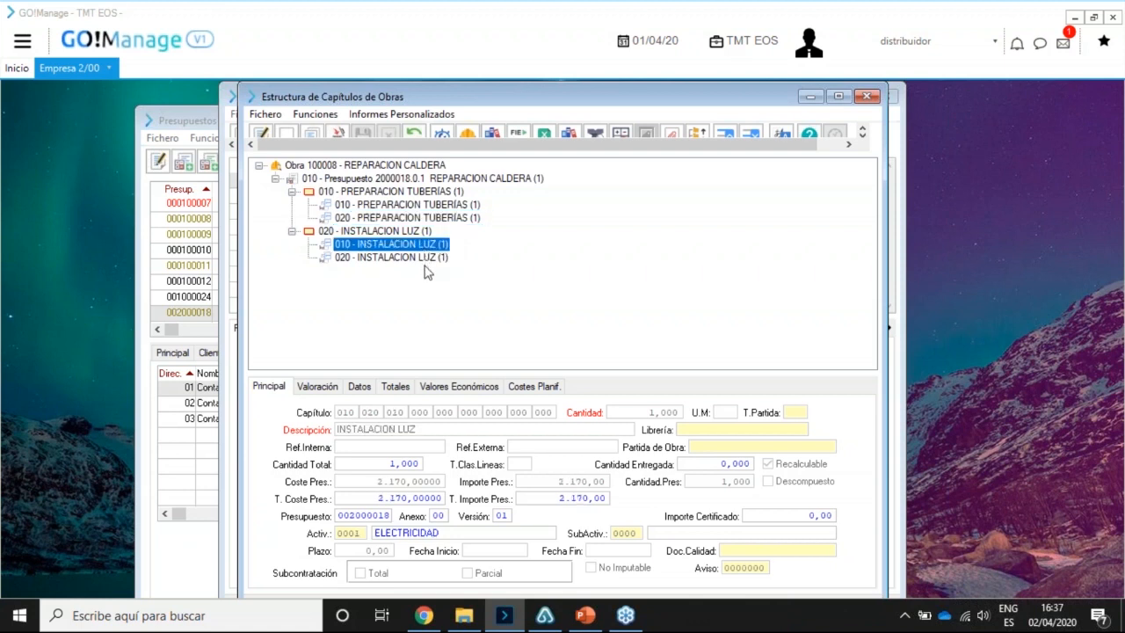
left_click(428, 258)
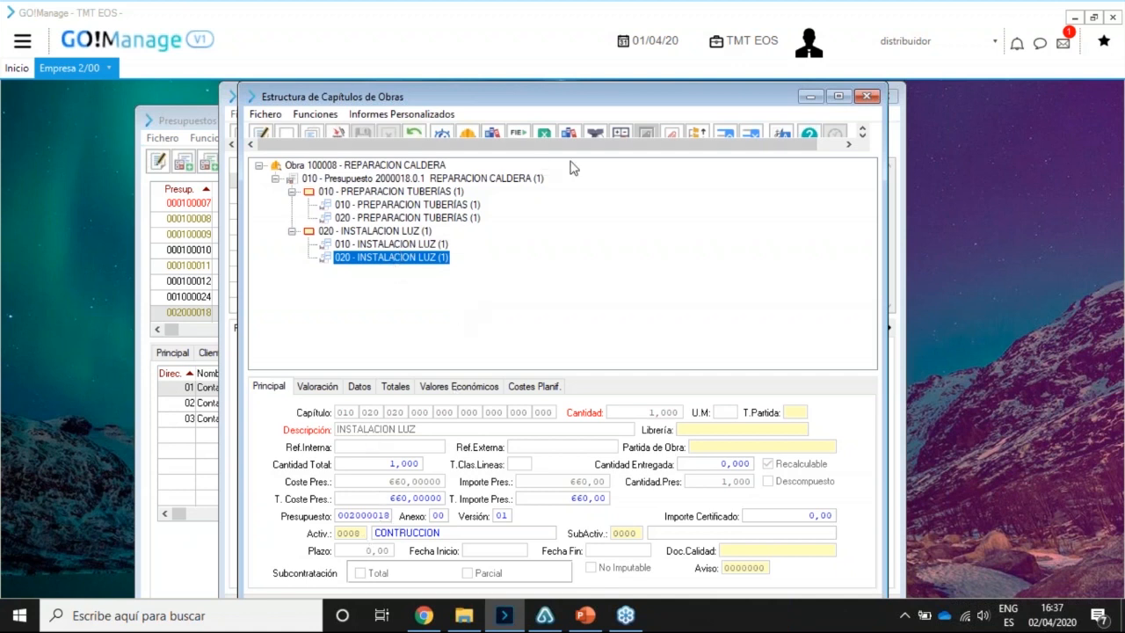
left_click(868, 97)
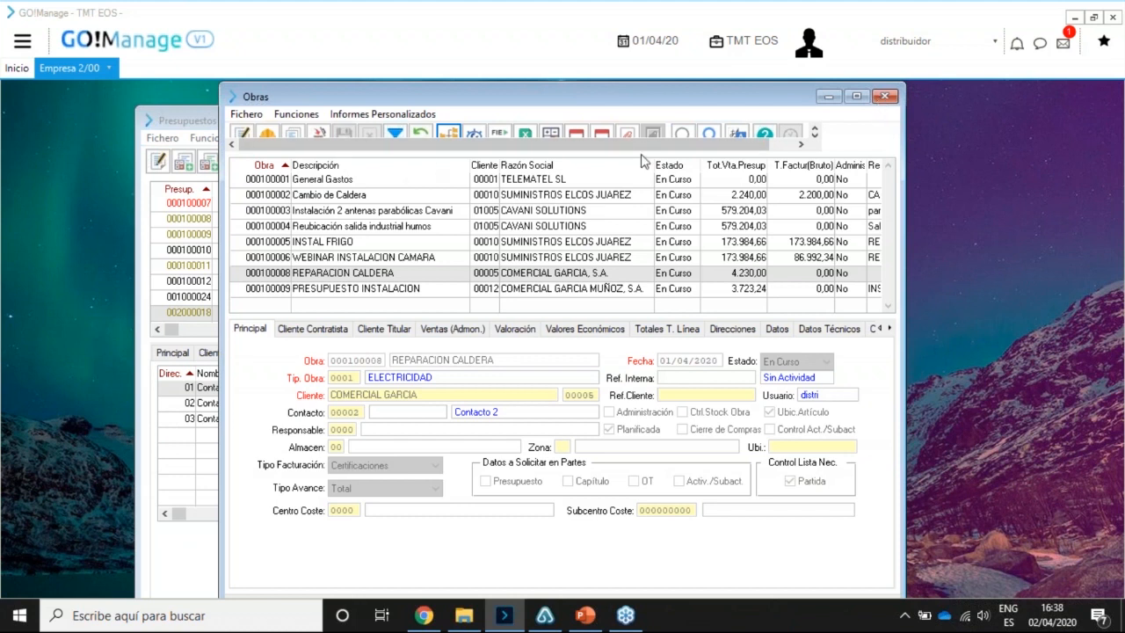
Open the Tipos de Obra master table and check the cost centres of the ELECTRICIDAD and FONTANANERIA work types.
left_click(22, 41)
mouse_move(74, 195)
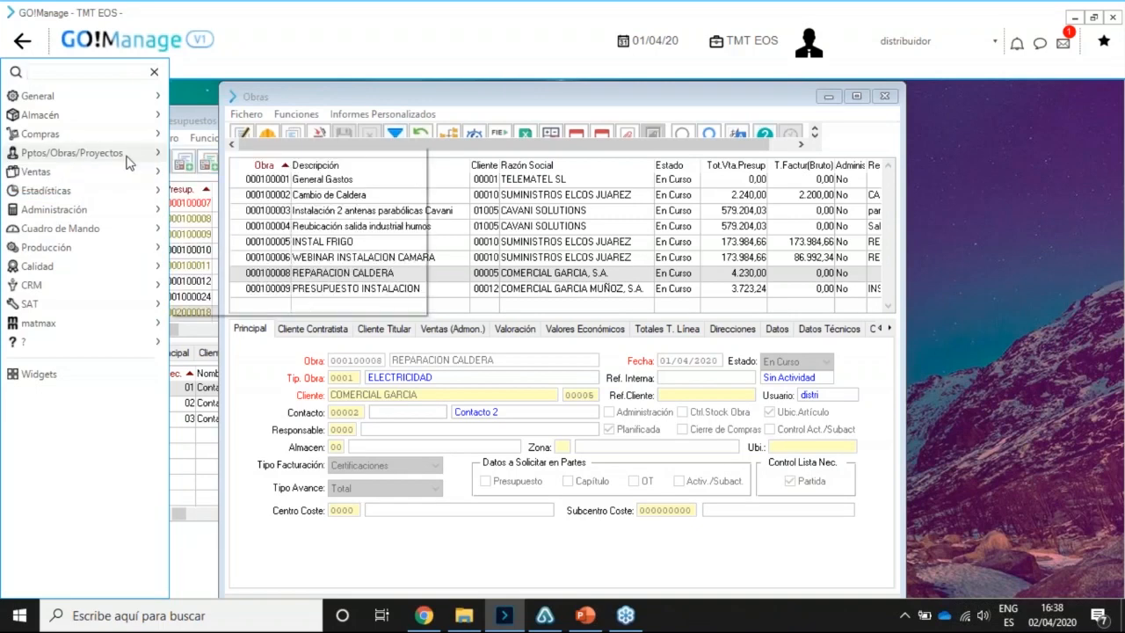
mouse_move(127, 158)
mouse_move(251, 156)
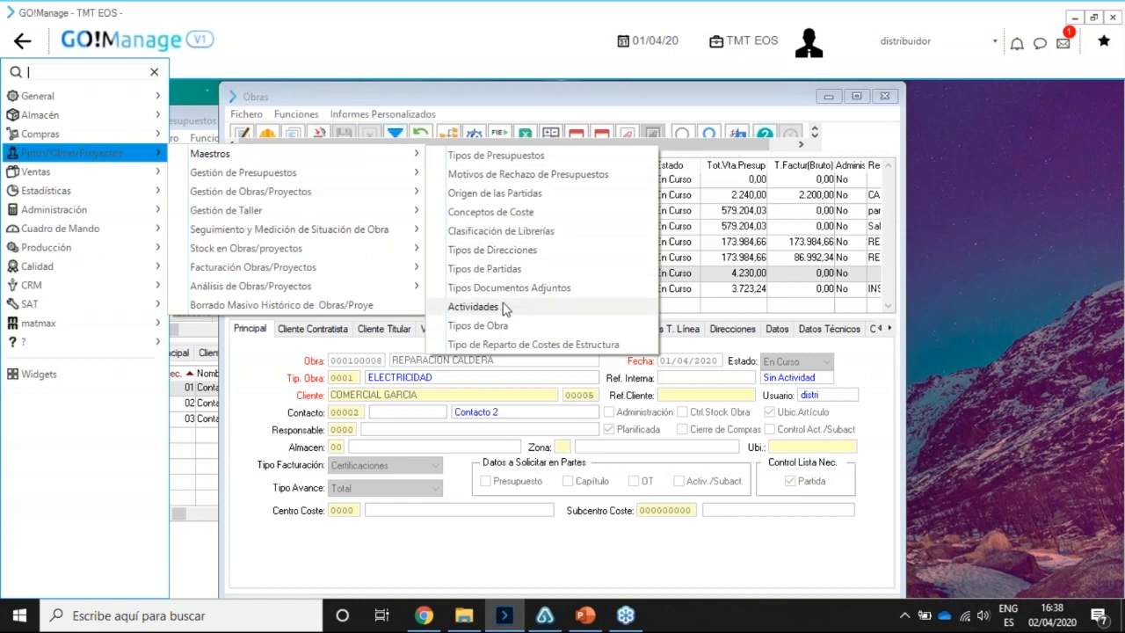
left_click(493, 326)
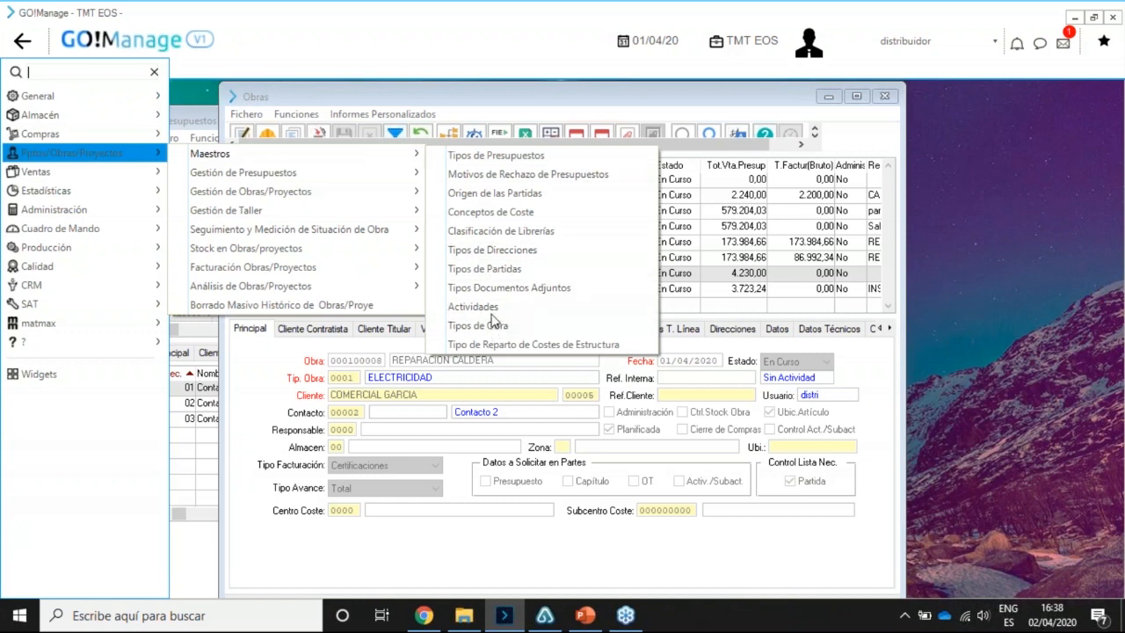
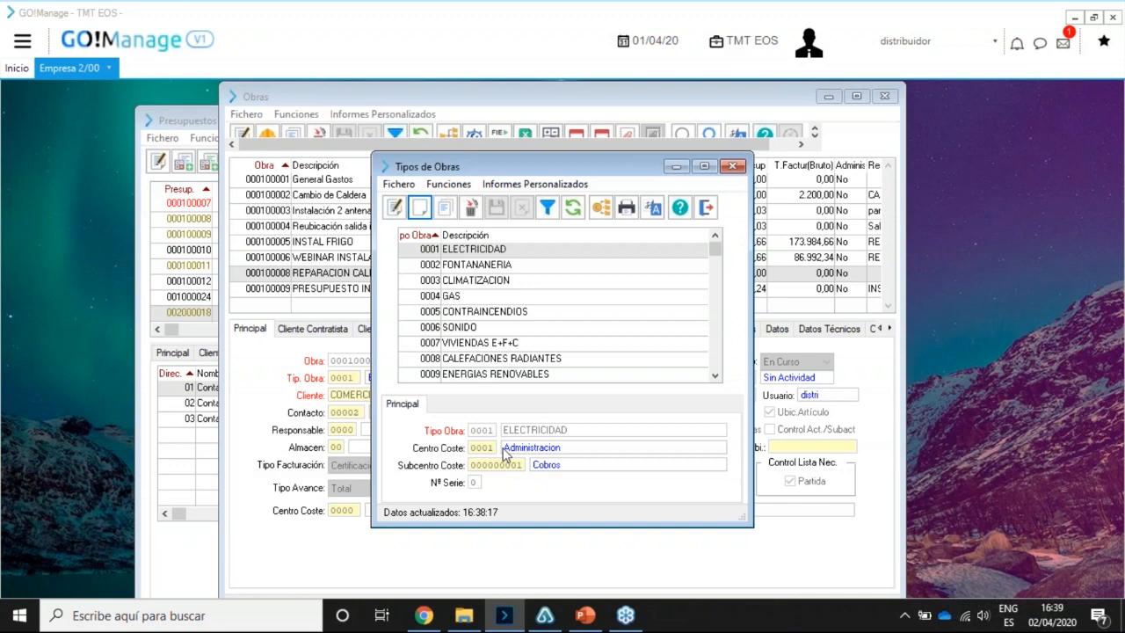
left_click(486, 266)
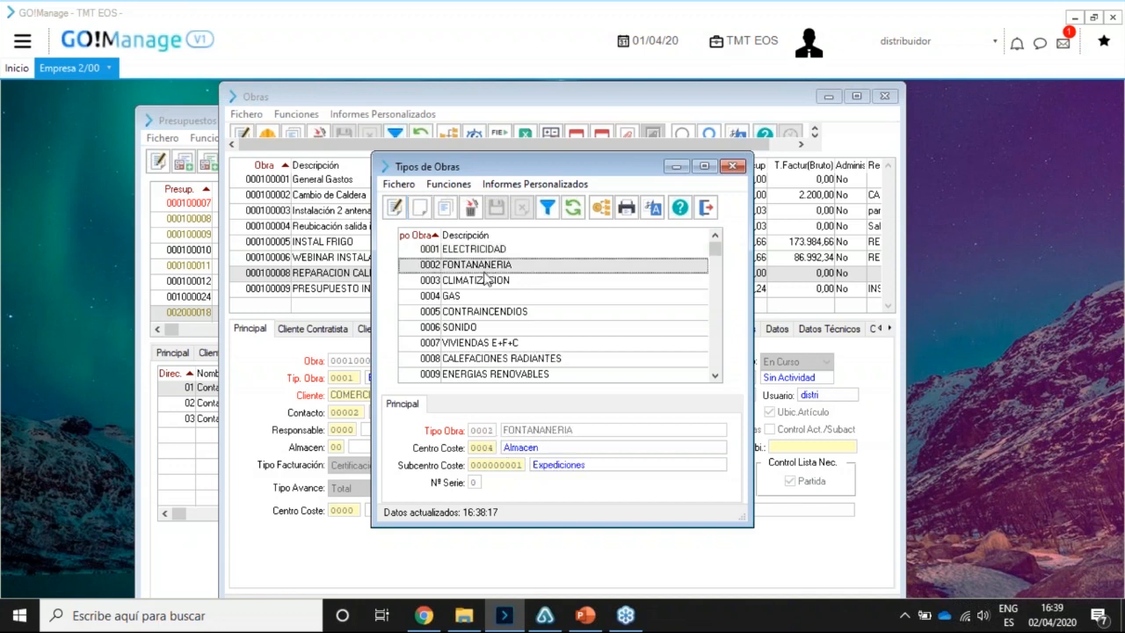
Compare the cost centres of the CONTRAINCENDIOS, FONTANANERIA and ELECTRICIDAD work types, and close the Tipos de Obra table.
left_click(483, 281)
left_click(480, 296)
left_click(478, 311)
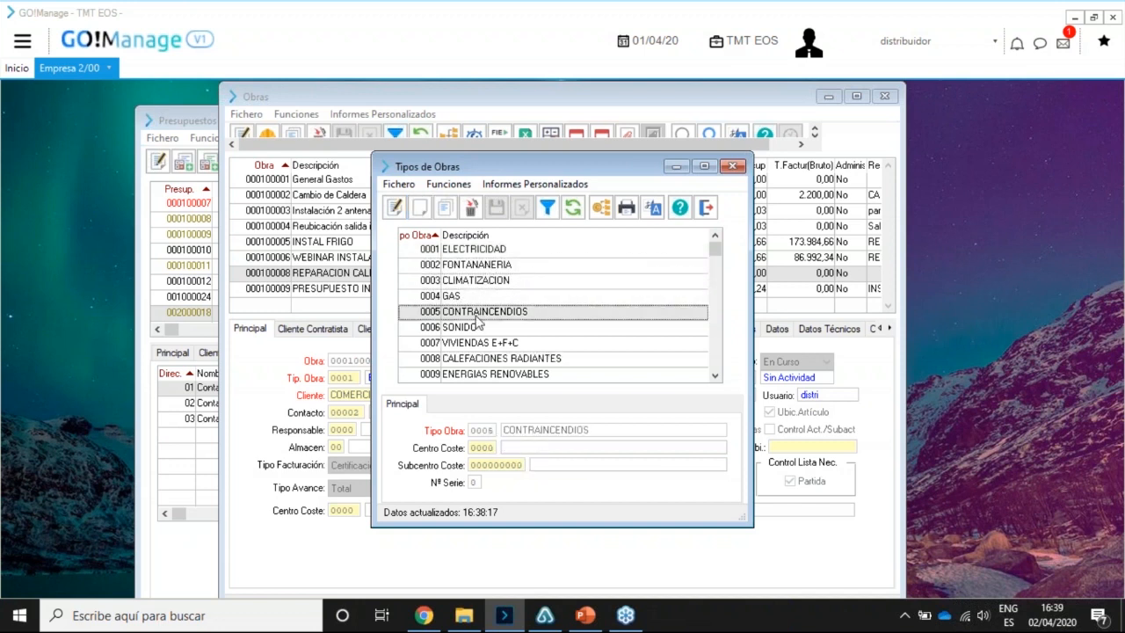
left_click(479, 282)
left_click(479, 265)
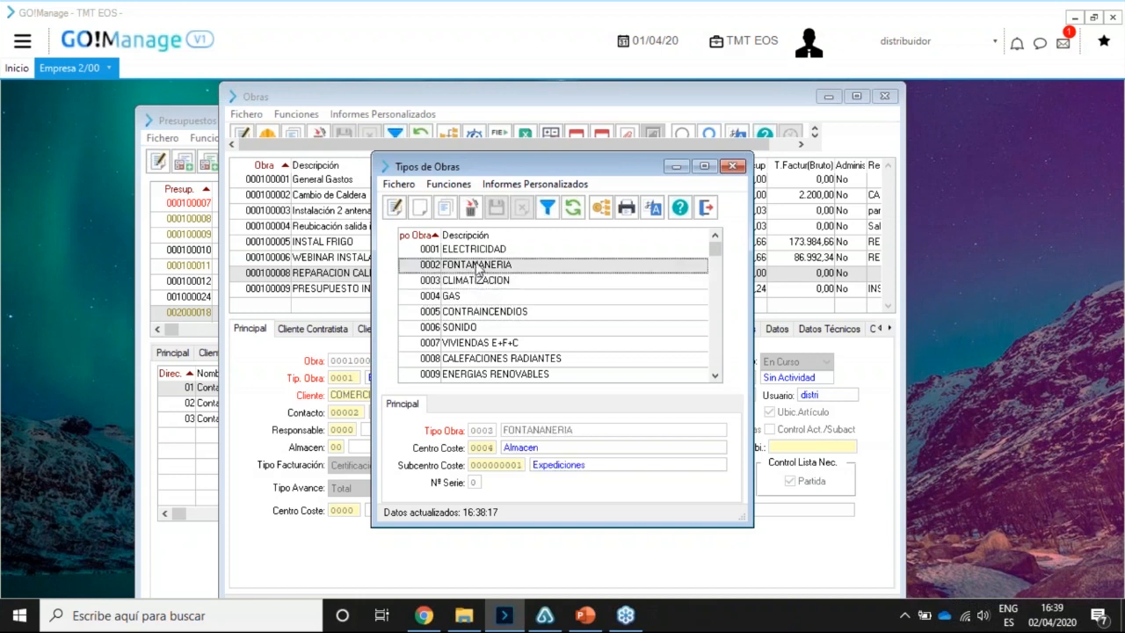
left_click(478, 250)
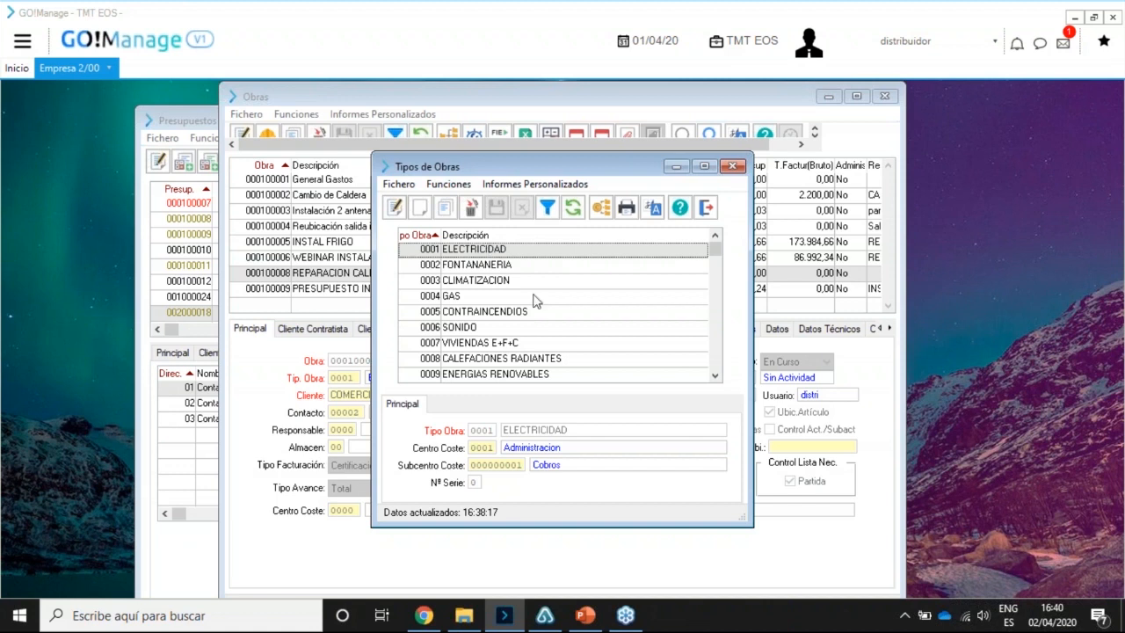
left_click(709, 218)
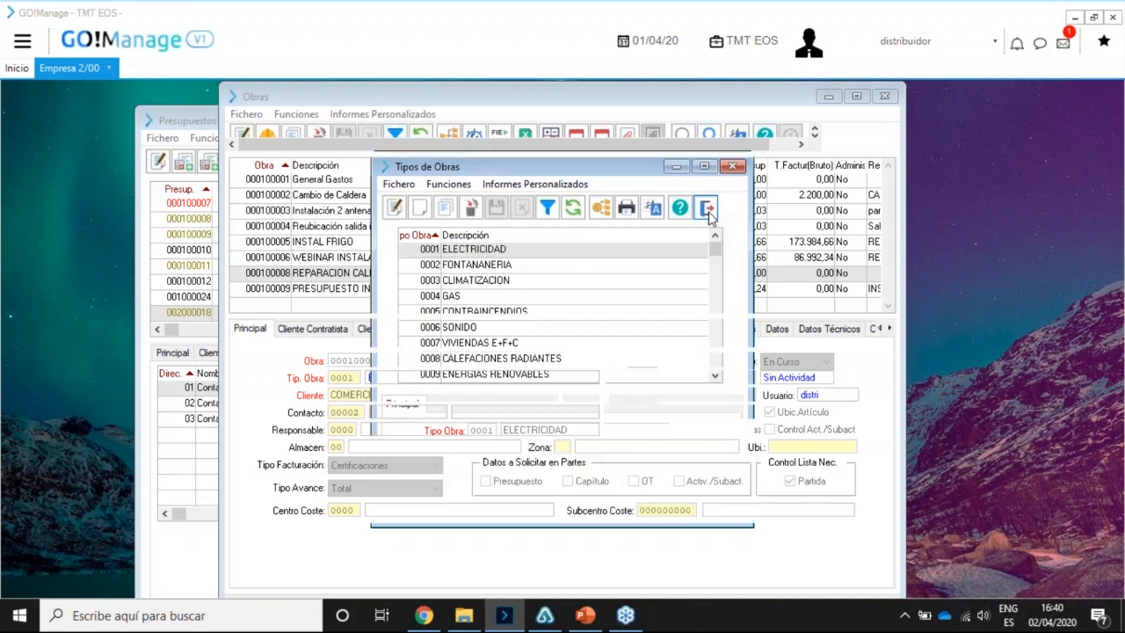
Open the Tipo de Reparto de Costes de Estructura master table for budgets and works.
left_click(22, 40)
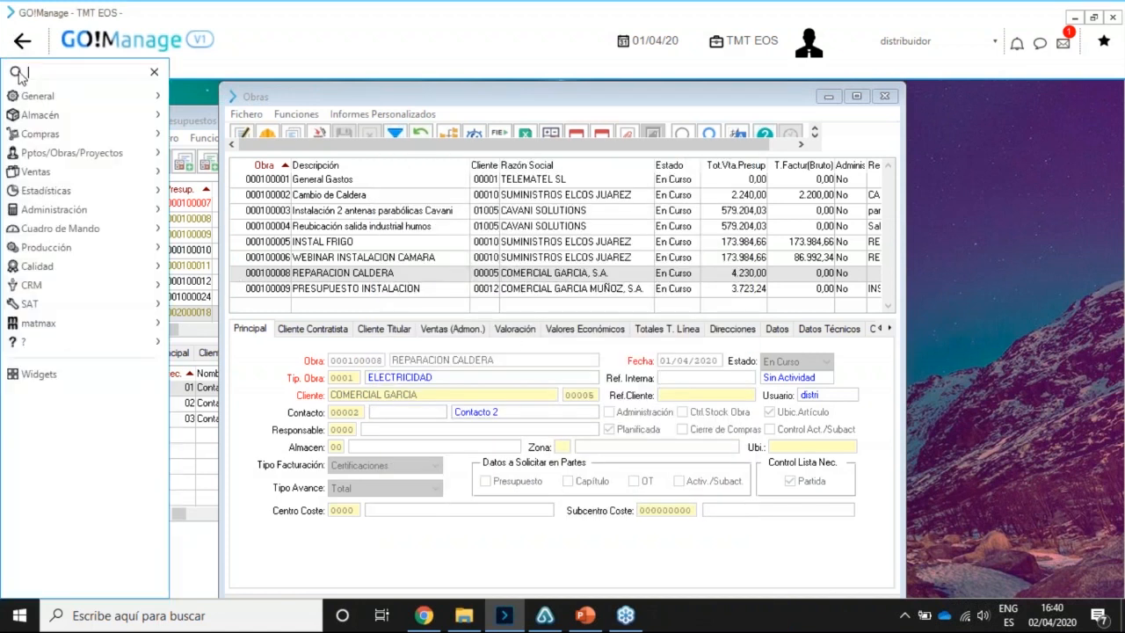
mouse_move(76, 162)
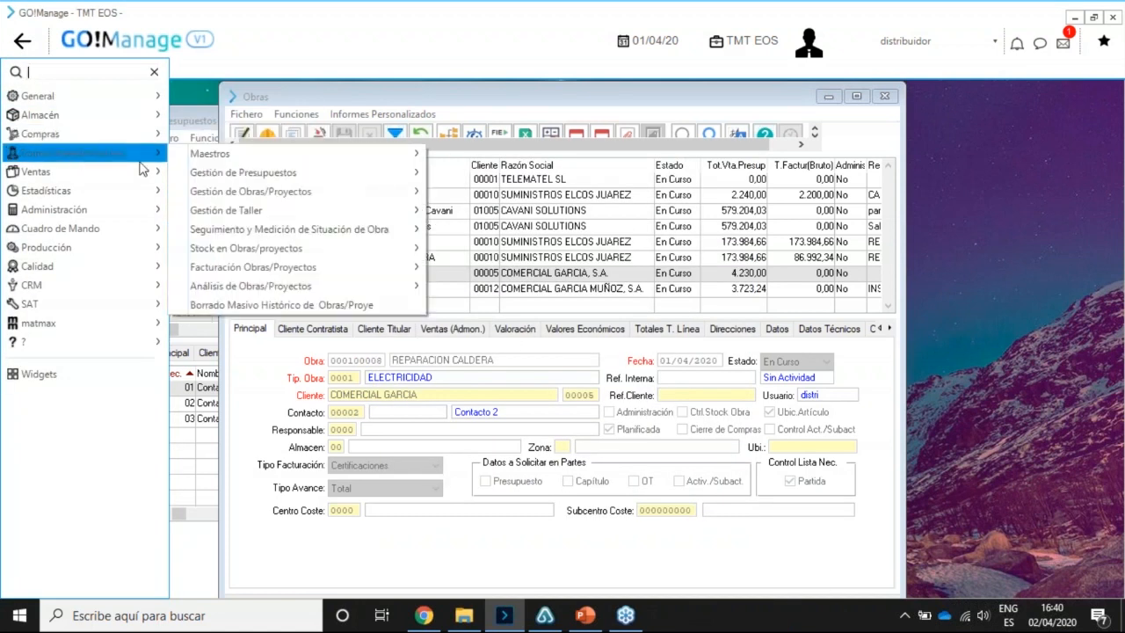
mouse_move(266, 154)
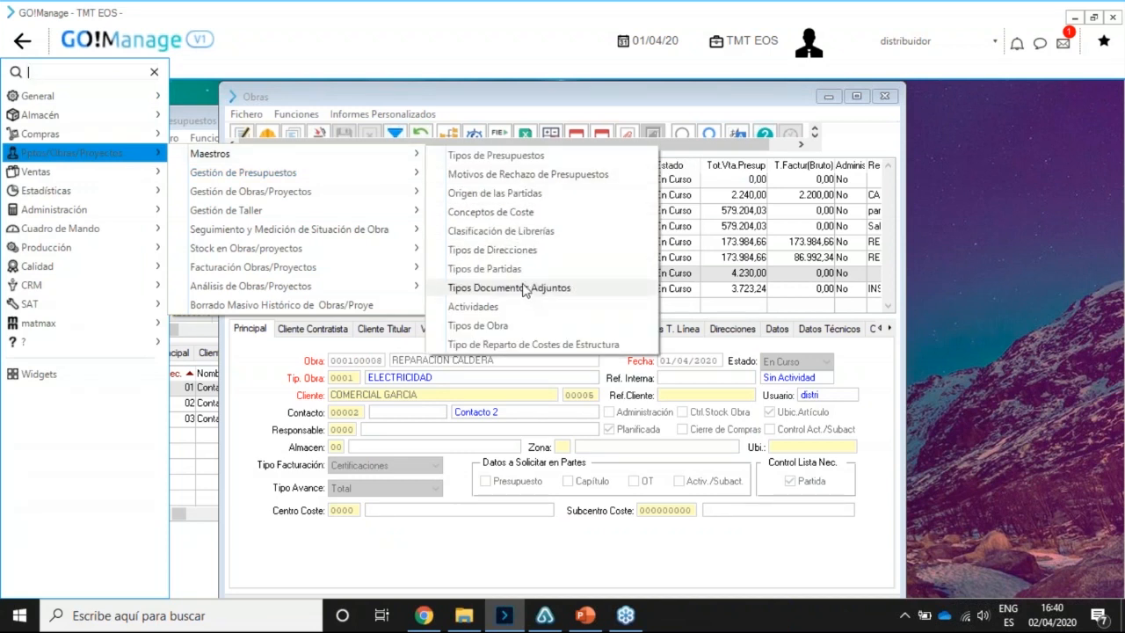
left_click(534, 344)
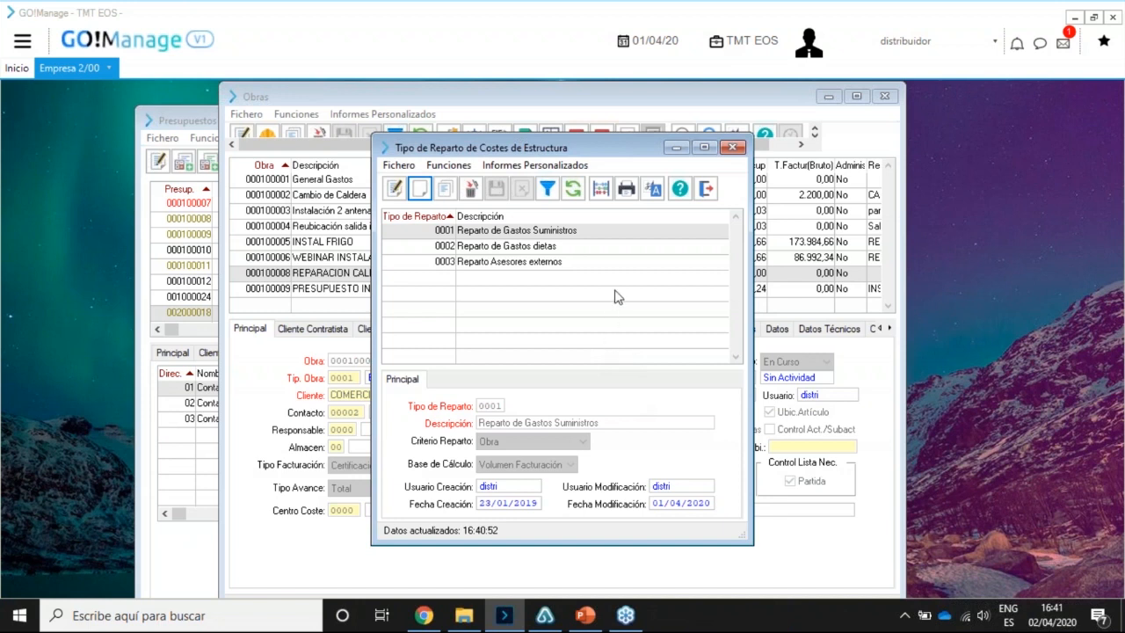
Examine the Criterio Reparto and Base de Cálculo options of Reparto de Gastos Suministros in edit mode, and leave without saving.
left_click(393, 191)
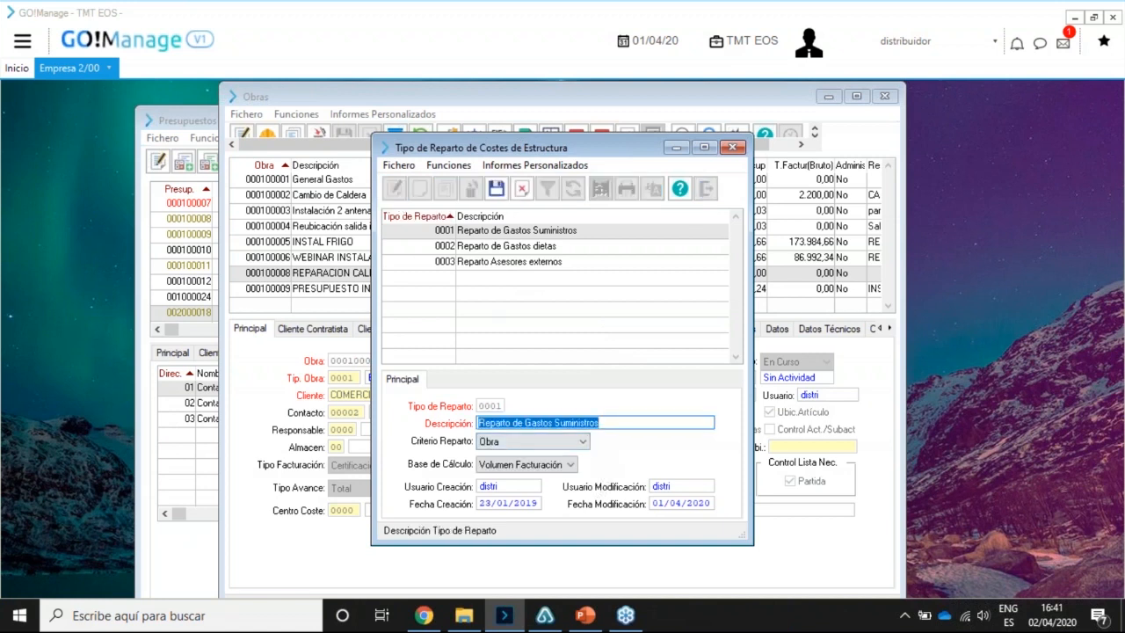
left_click(583, 442)
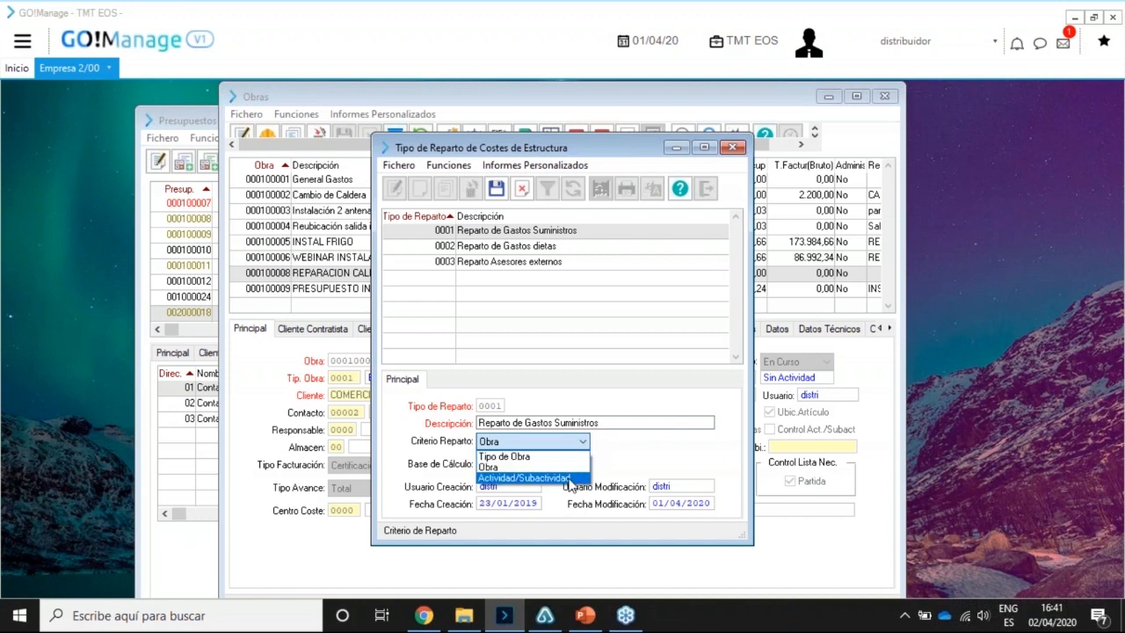
left_click(589, 354)
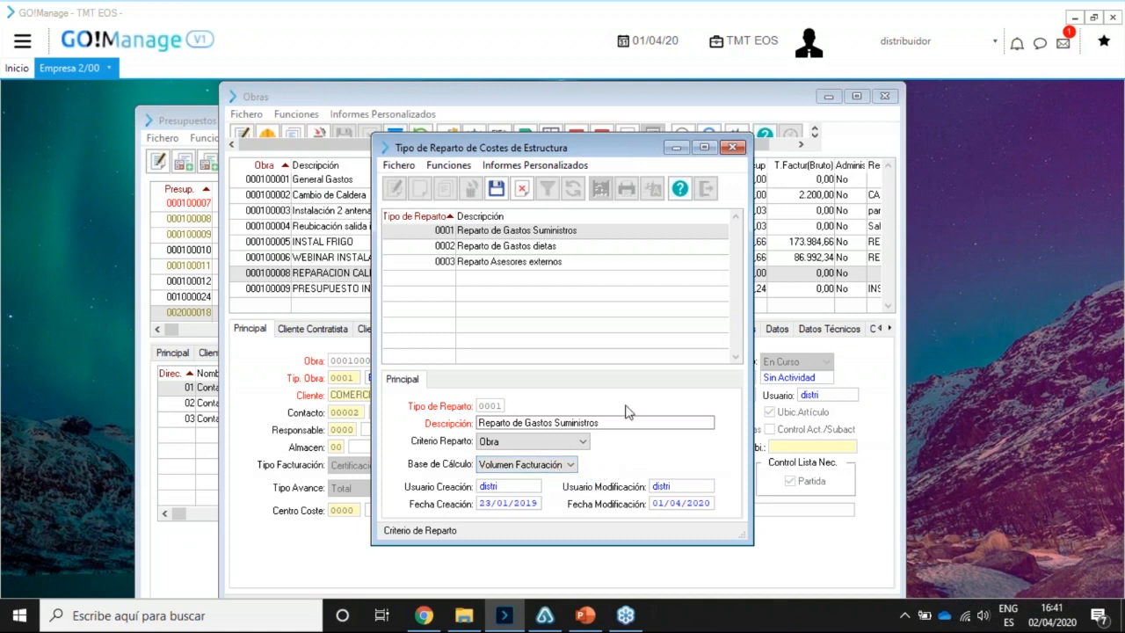
left_click(562, 465)
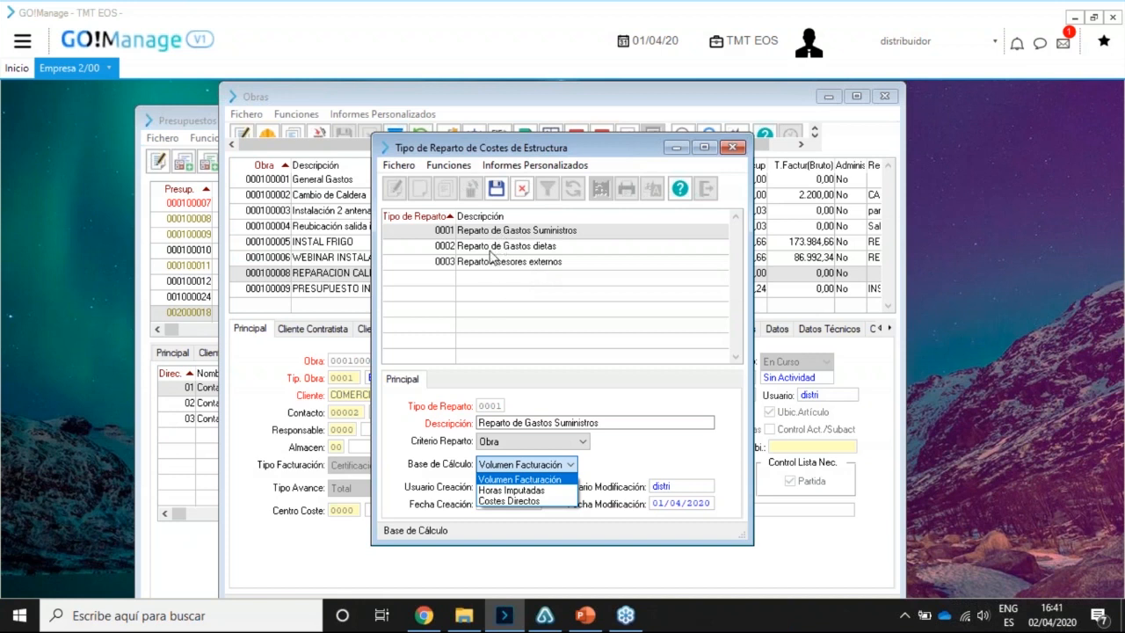
left_click(523, 192)
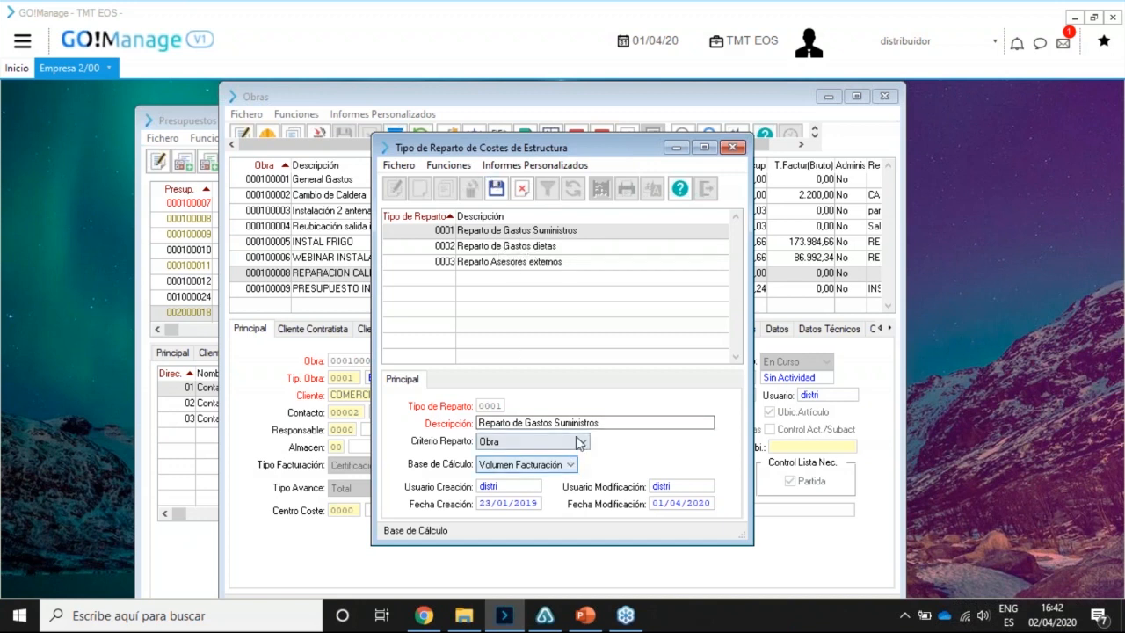
left_click(572, 464)
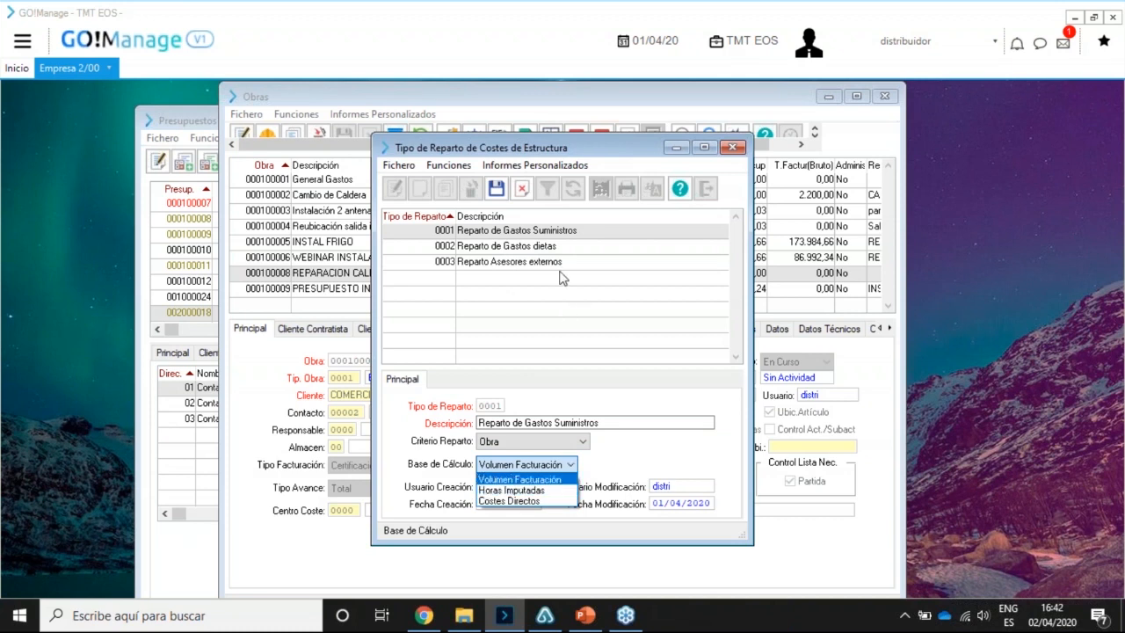
left_click(564, 386)
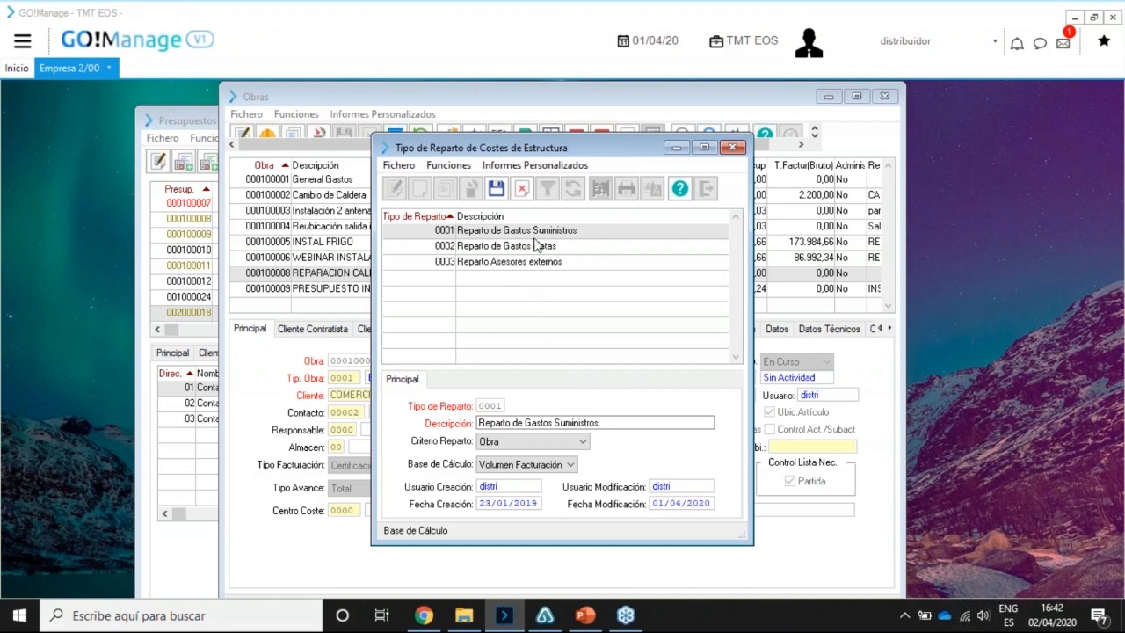
left_click(519, 186)
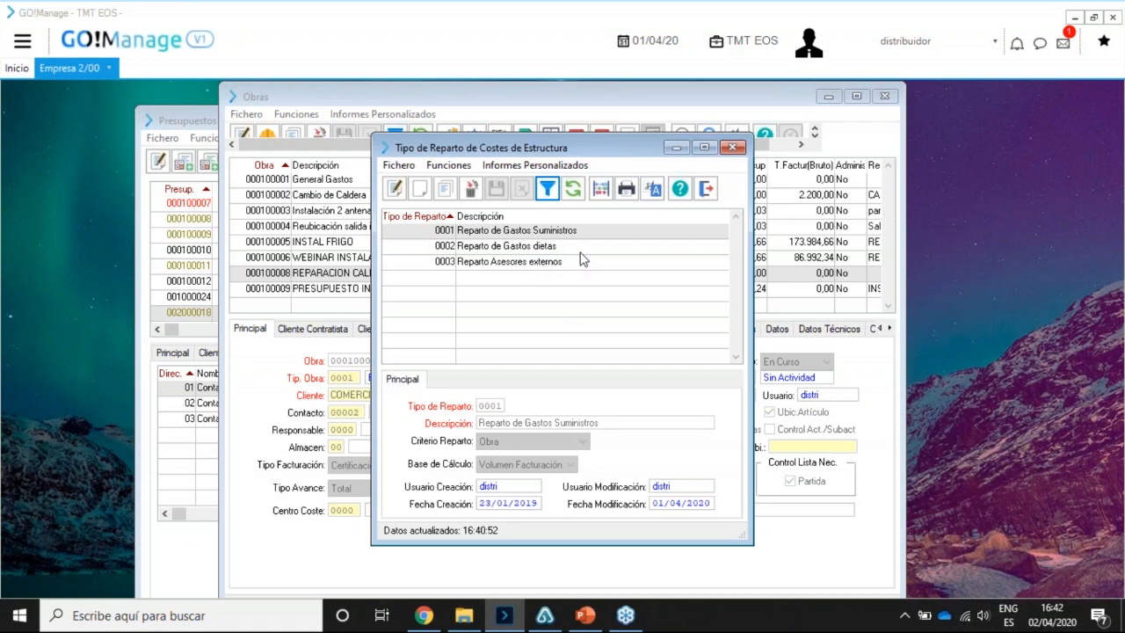
Check the accounts in the structure cost template of Reparto de Gastos Suministros and close the template.
left_click(602, 190)
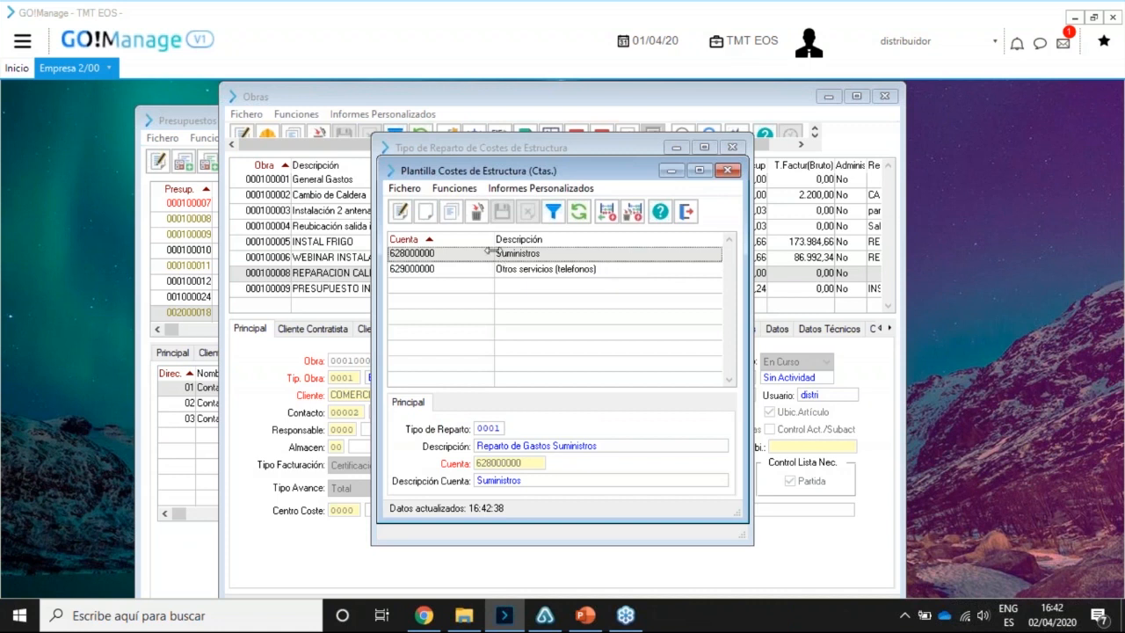
left_click(534, 271)
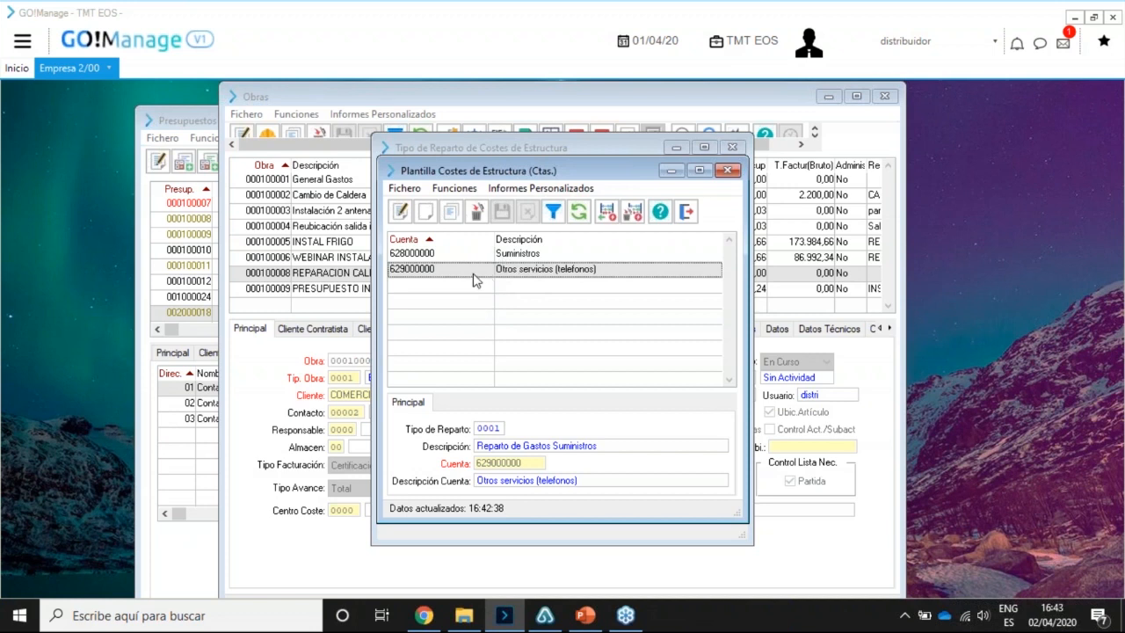
left_click(684, 212)
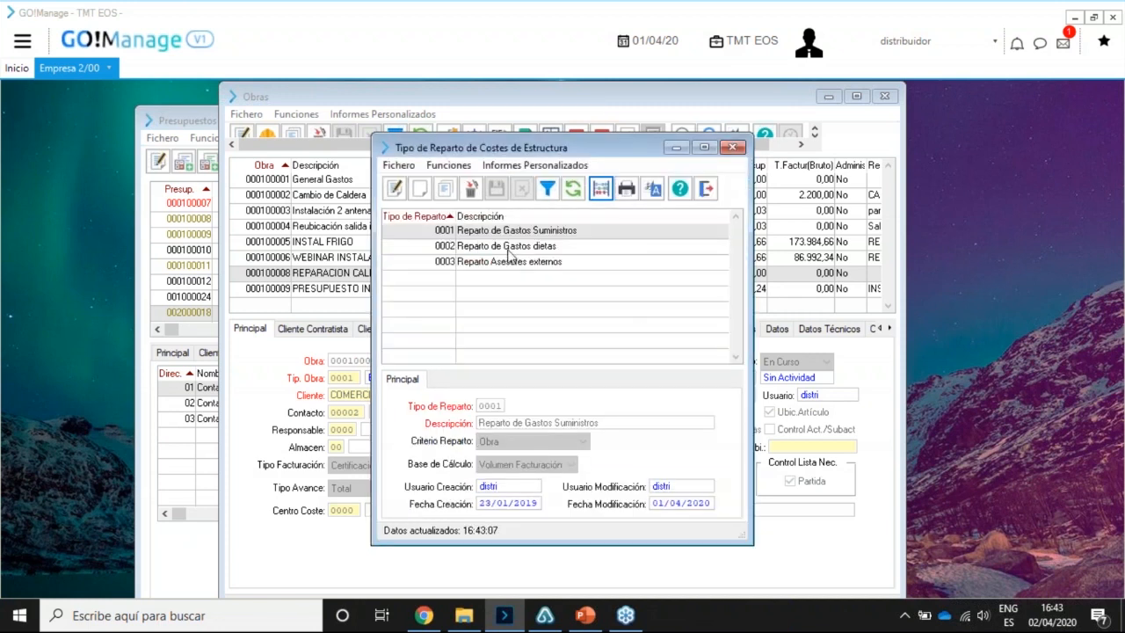
Check the account templates of the Reparto de Gastos dietas and Reparto Asesores externos distribution types, closing each one.
left_click(509, 250)
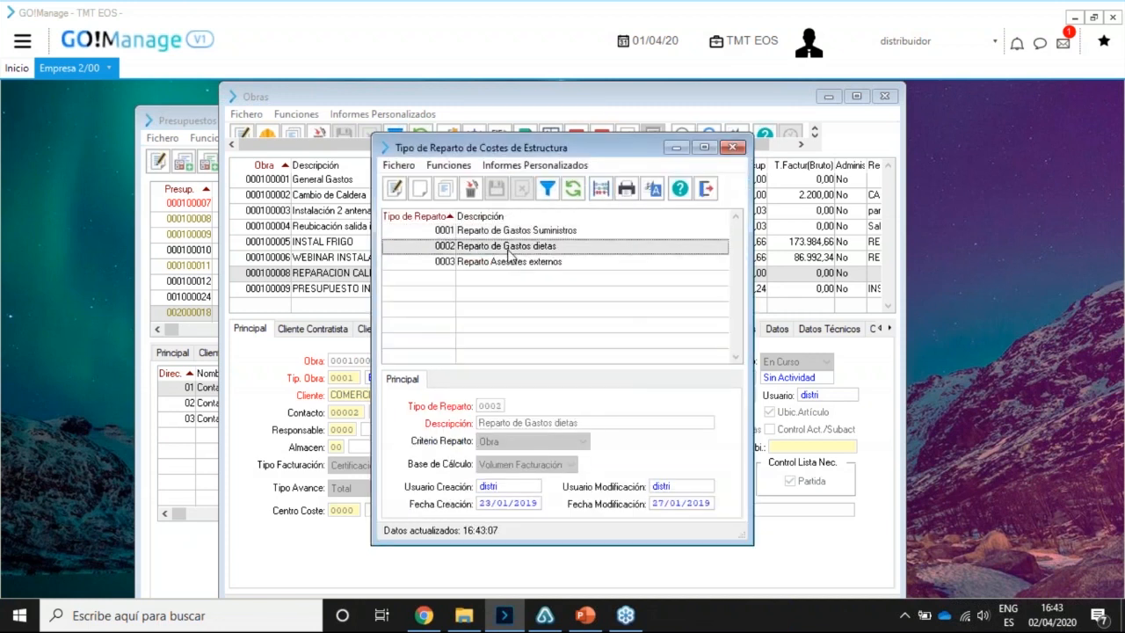
left_click(599, 190)
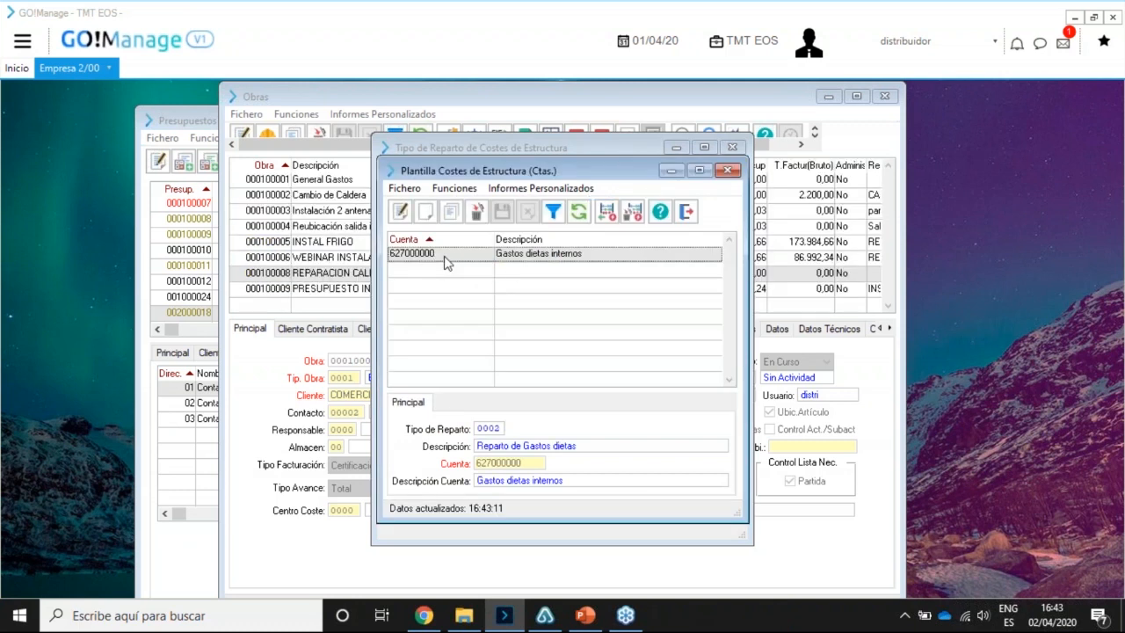
left_click(694, 213)
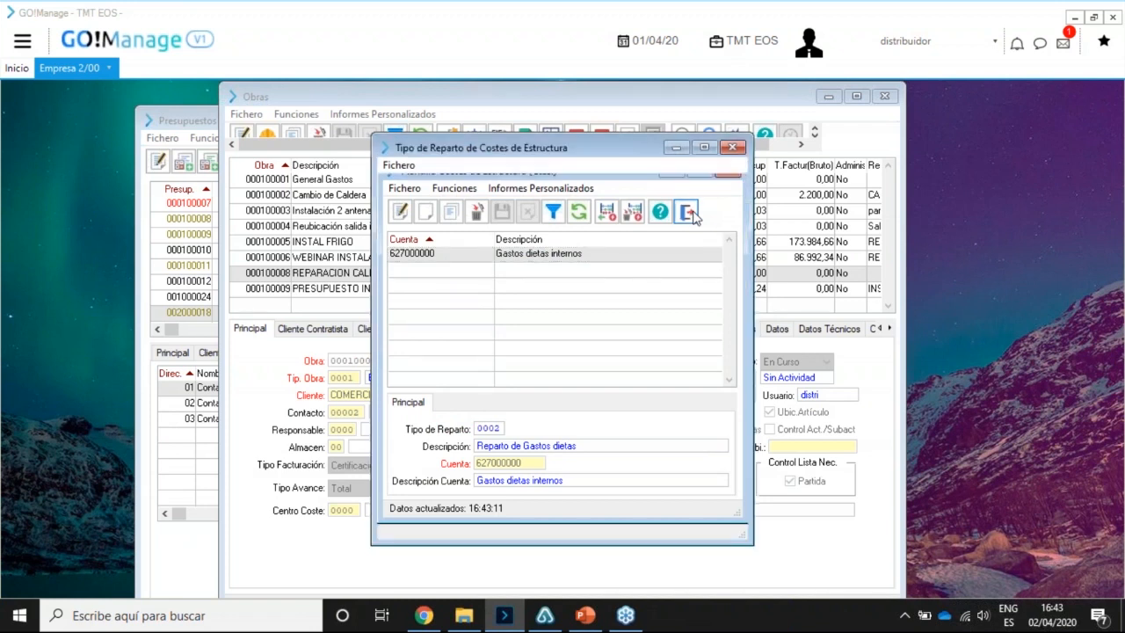
left_click(539, 263)
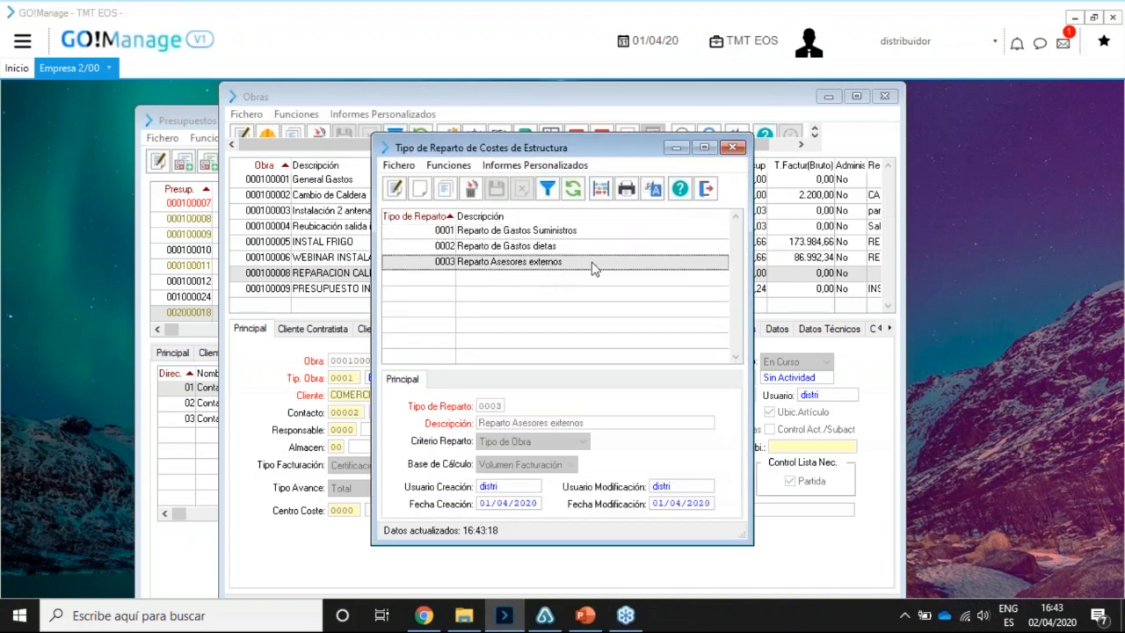
left_click(600, 188)
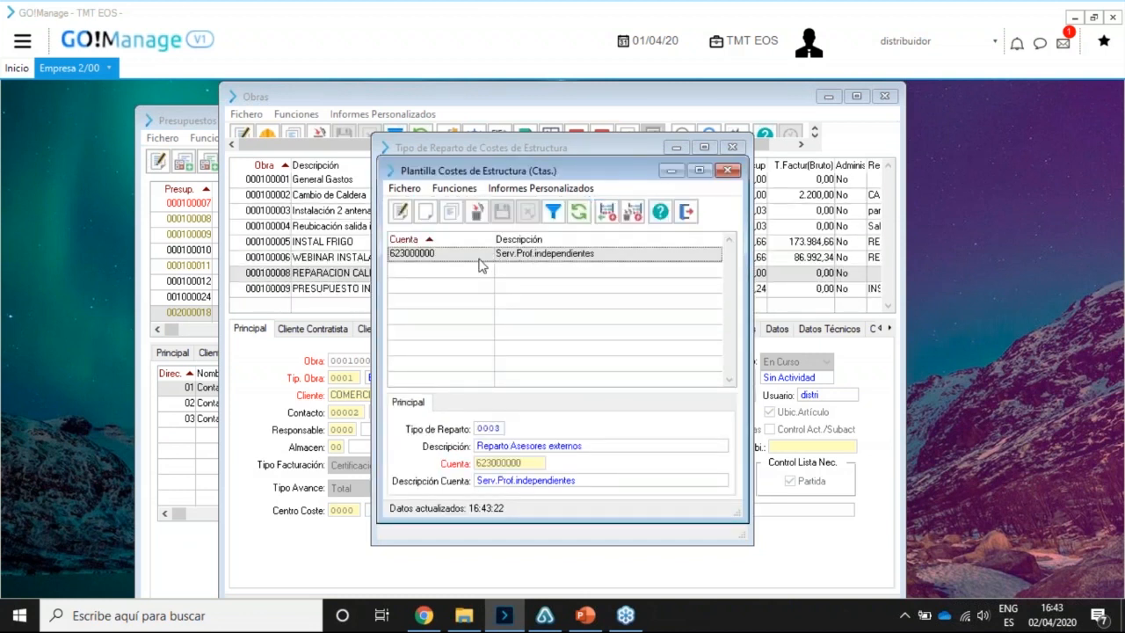
left_click(686, 212)
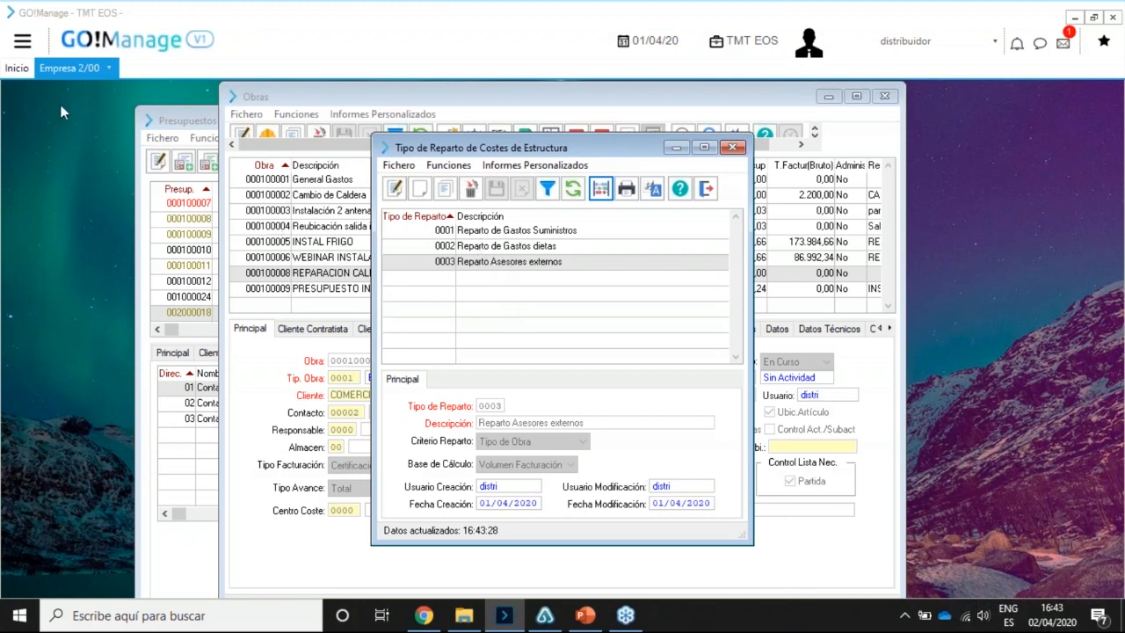
Open Reparto de Costes de Estructura under works management and start a new cost distribution.
left_click(22, 40)
mouse_move(66, 158)
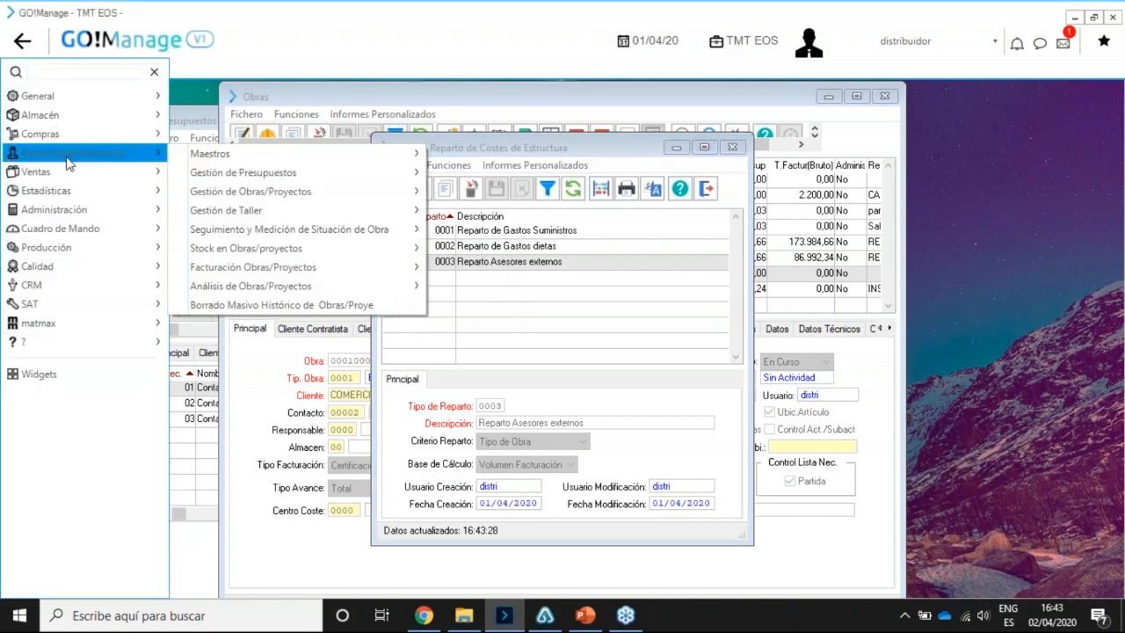
mouse_move(301, 196)
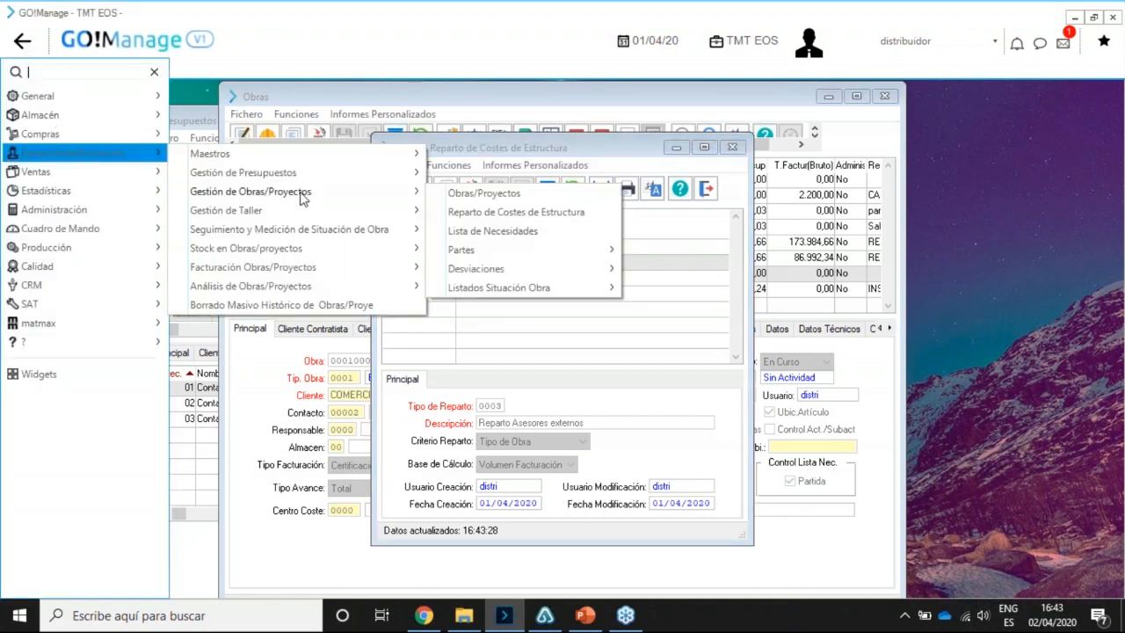
left_click(502, 213)
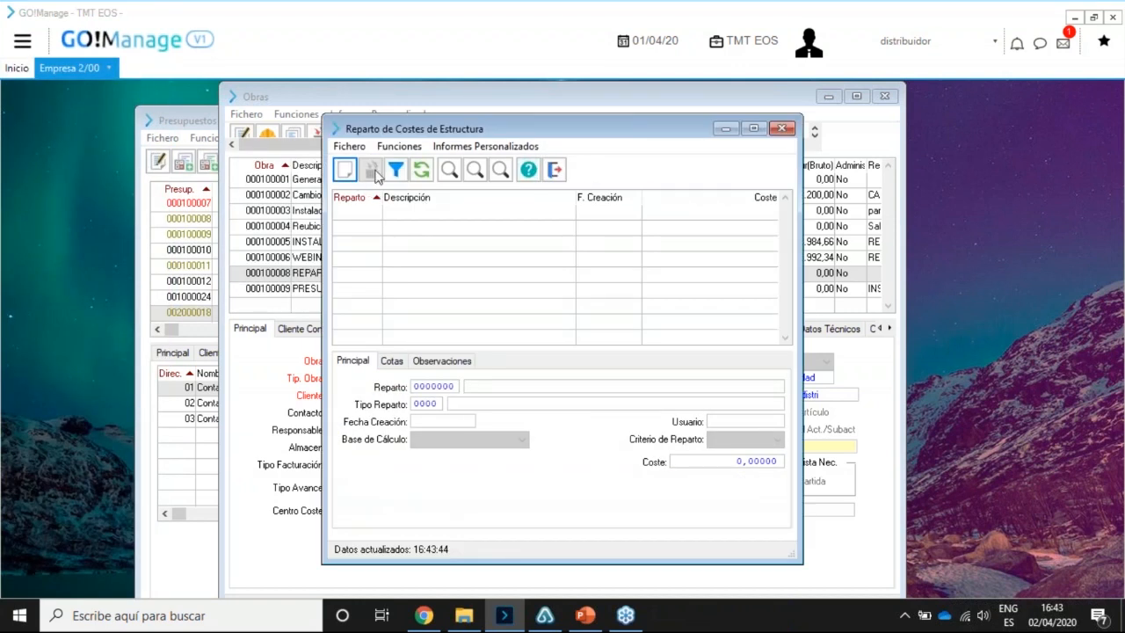
left_click(347, 171)
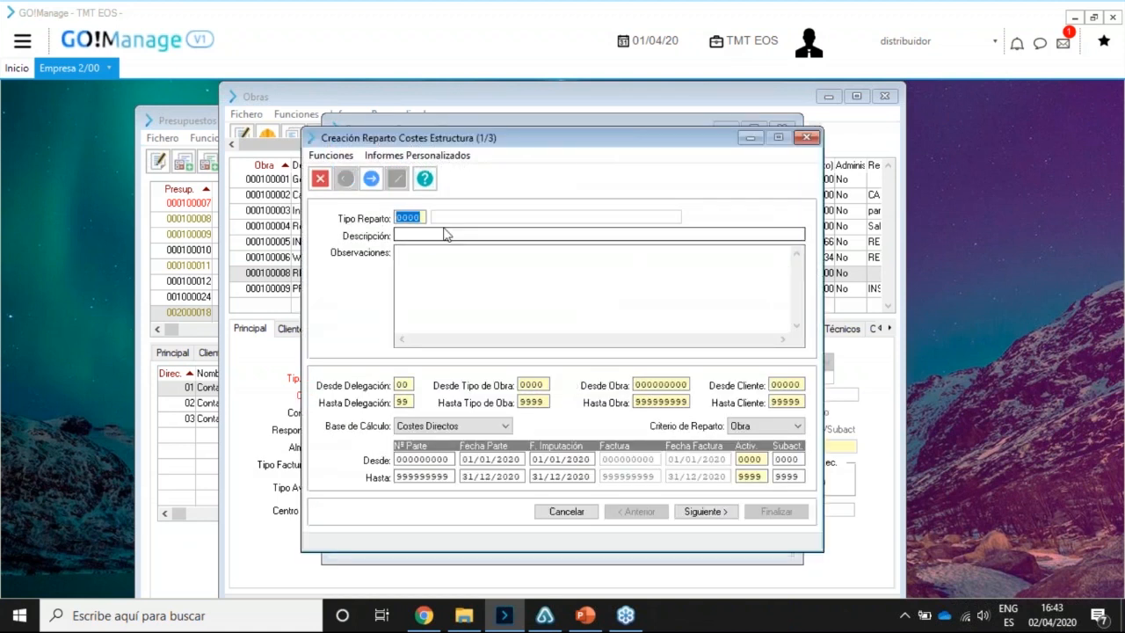
Set the distribution type to 0002 Reparto de Gastos dietas and the description to "reparto costes dietas mes enero 2020".
double_click(414, 220)
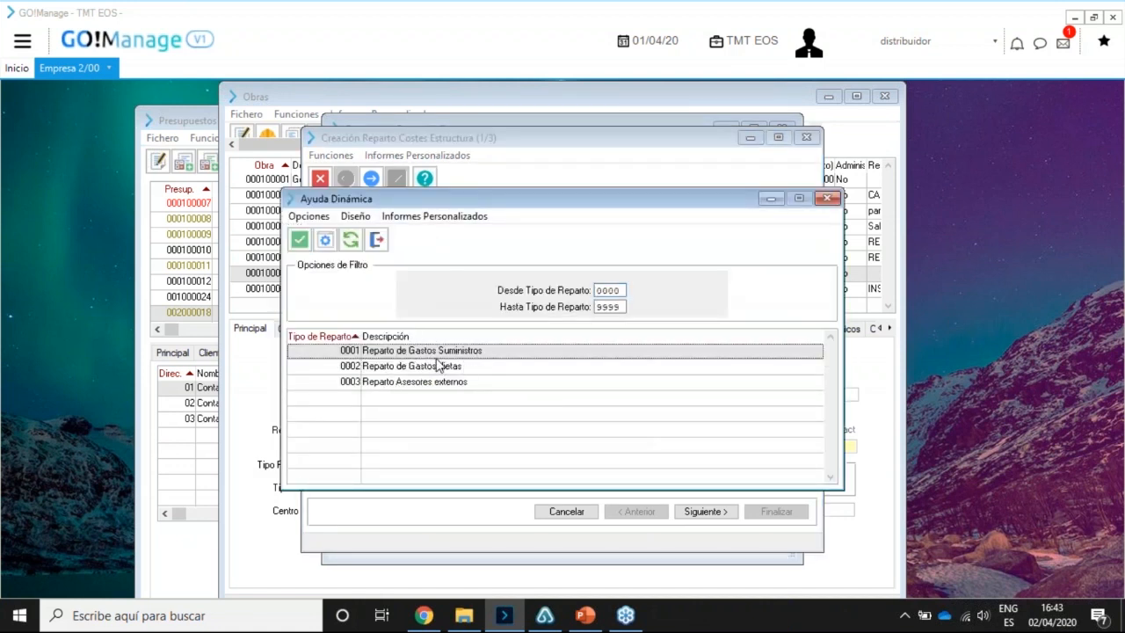
double_click(458, 367)
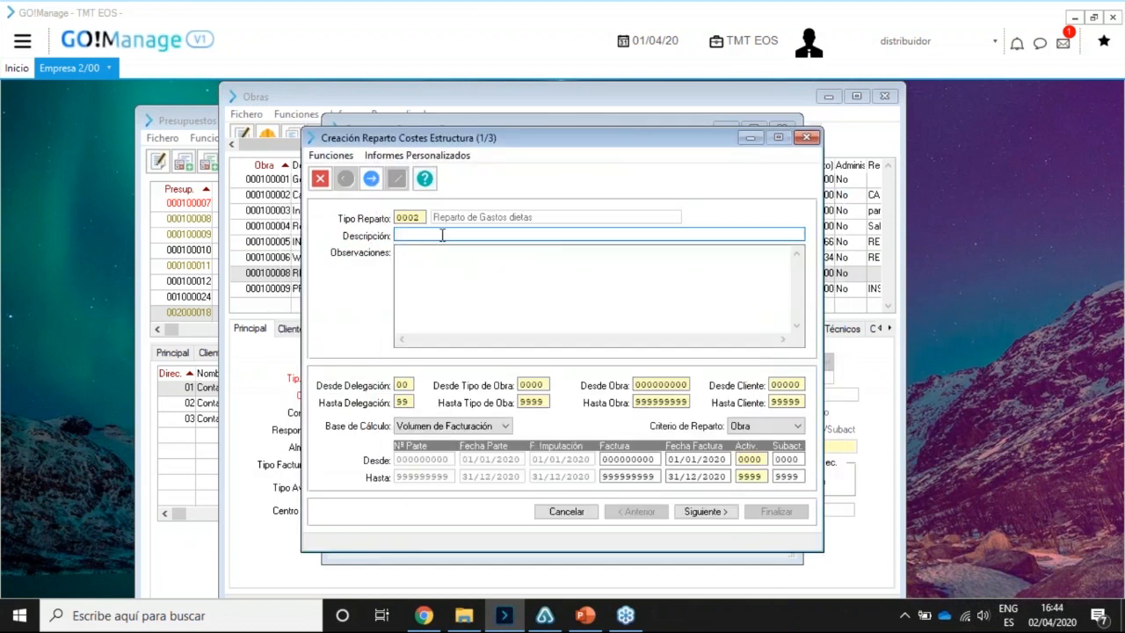
left_click(442, 235)
type("reparto costes dietas mes enero 2020")
left_click(453, 275)
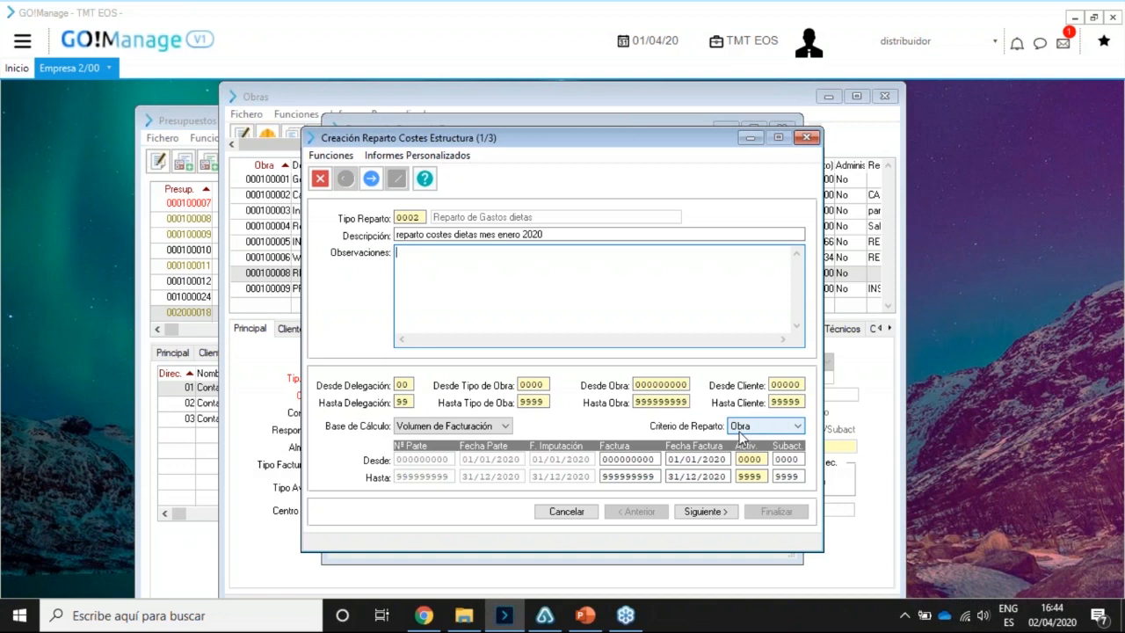
Review the Base de Cálculo options, keep Volumen de Facturación, and continue to the distribution's account selection.
left_click(481, 430)
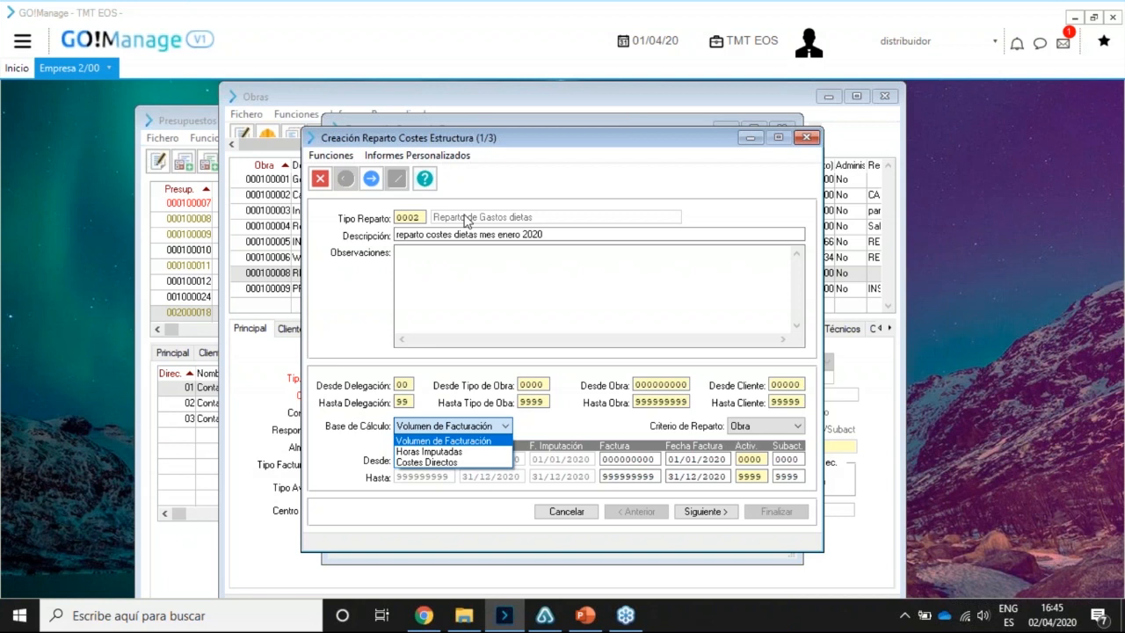
left_click(505, 369)
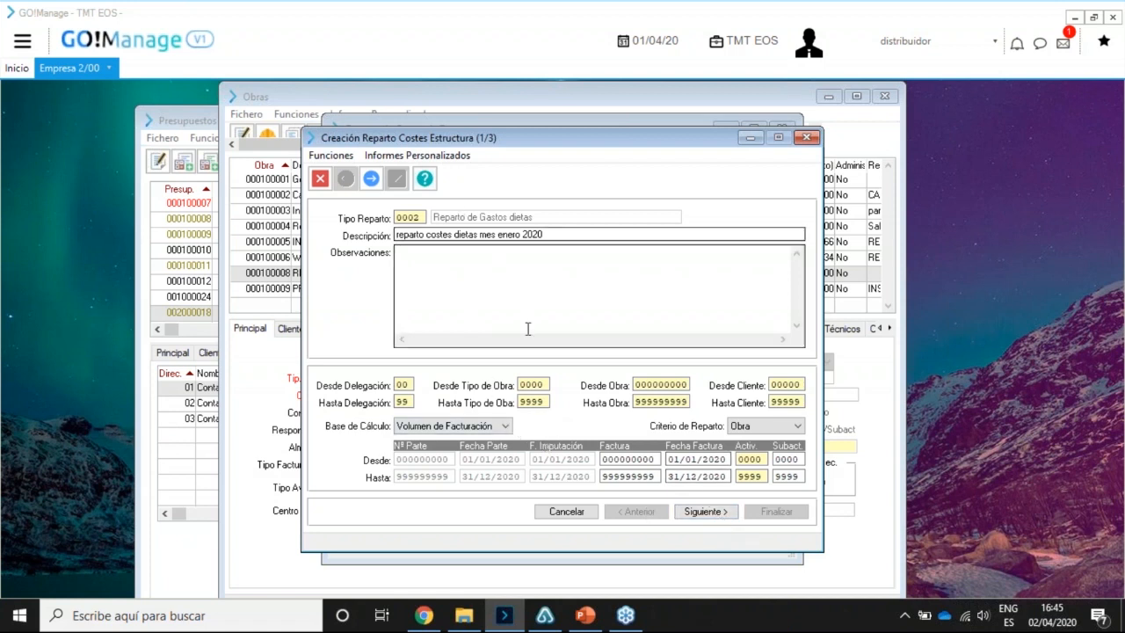
left_click(707, 511)
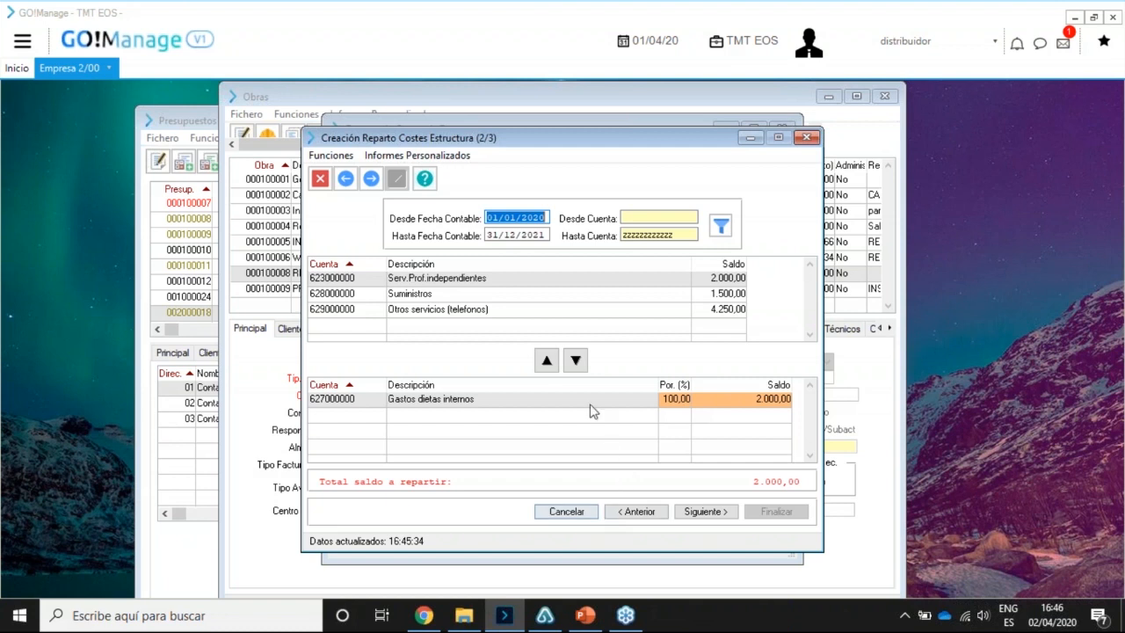
Cancel the new structure cost distribution and close the Reparto de Costes de Estructura and Tipo de Reparto de Costes de Estructura windows.
left_click(578, 515)
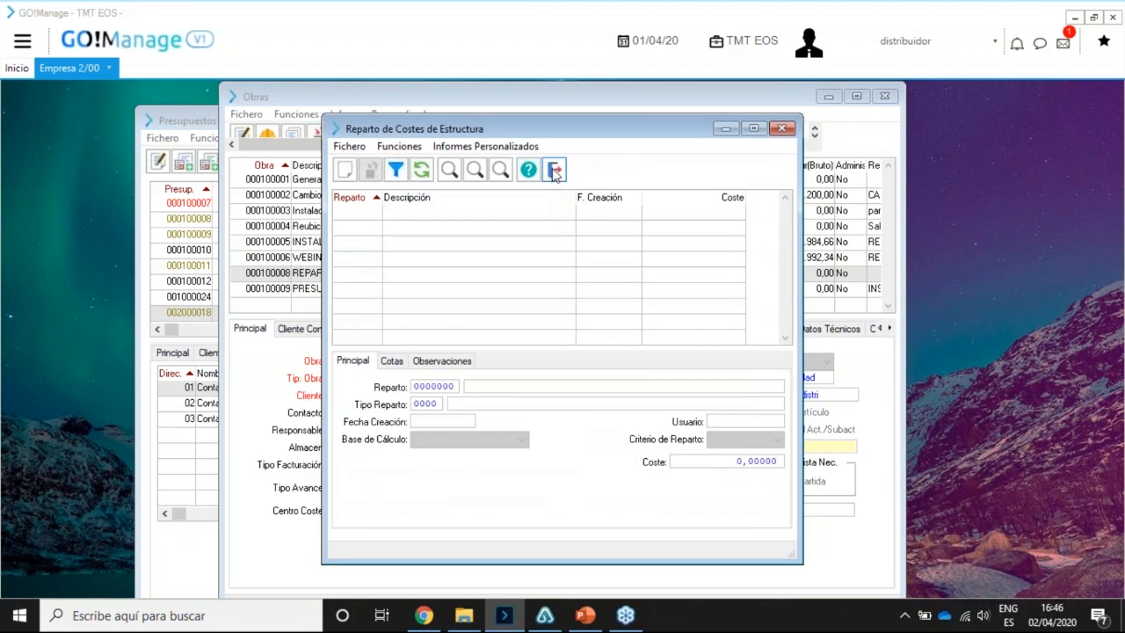
left_click(555, 171)
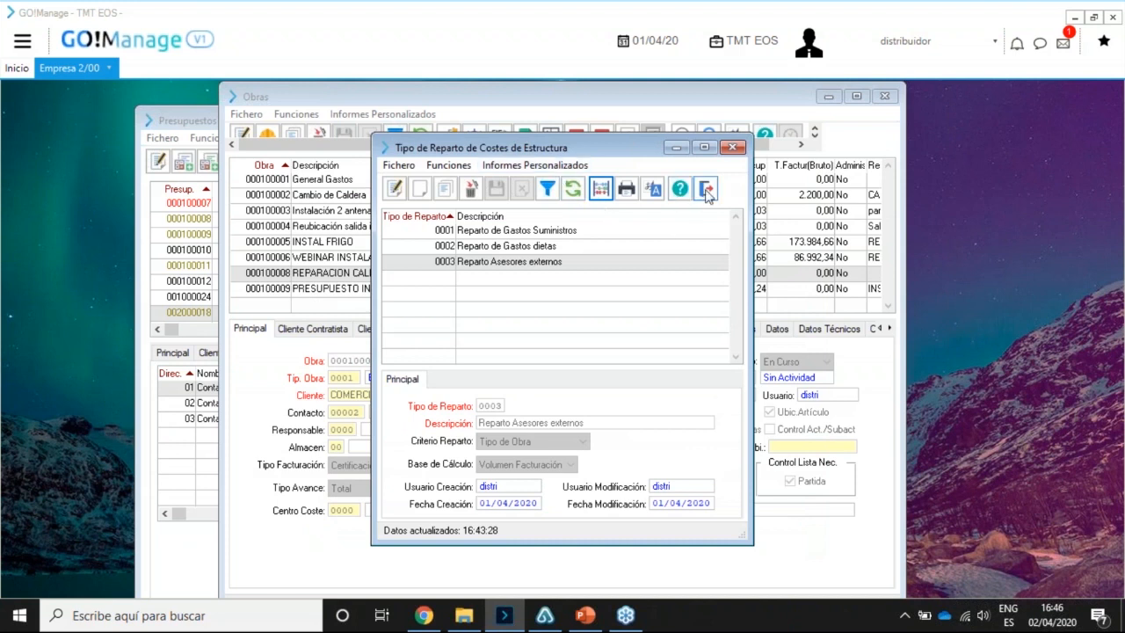
left_click(709, 190)
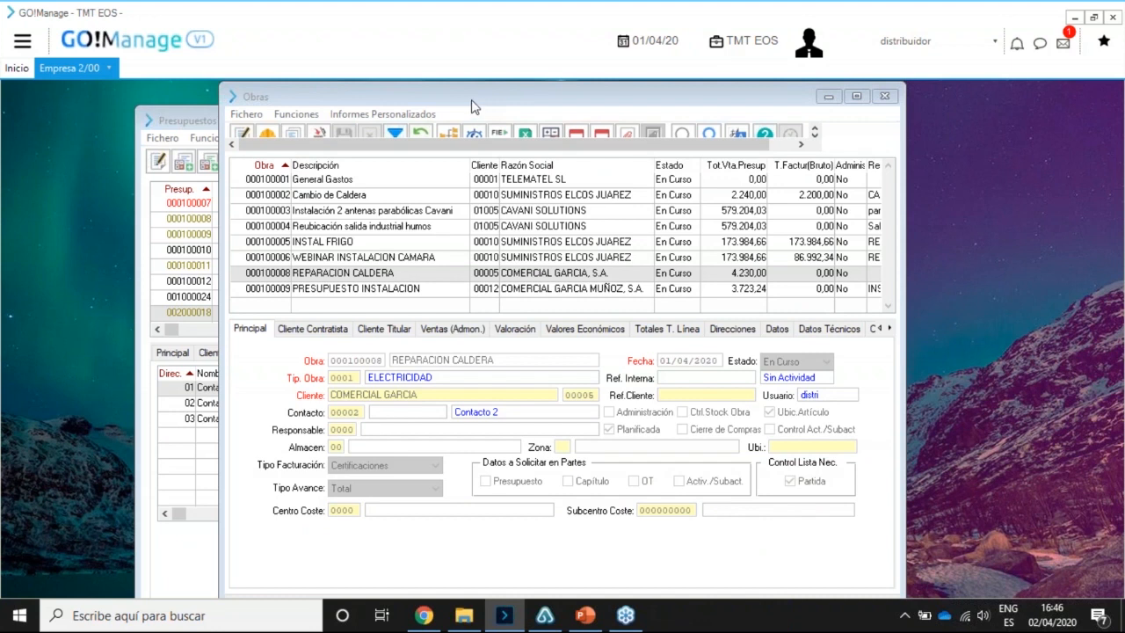
left_click_drag(471, 107, 432, 138)
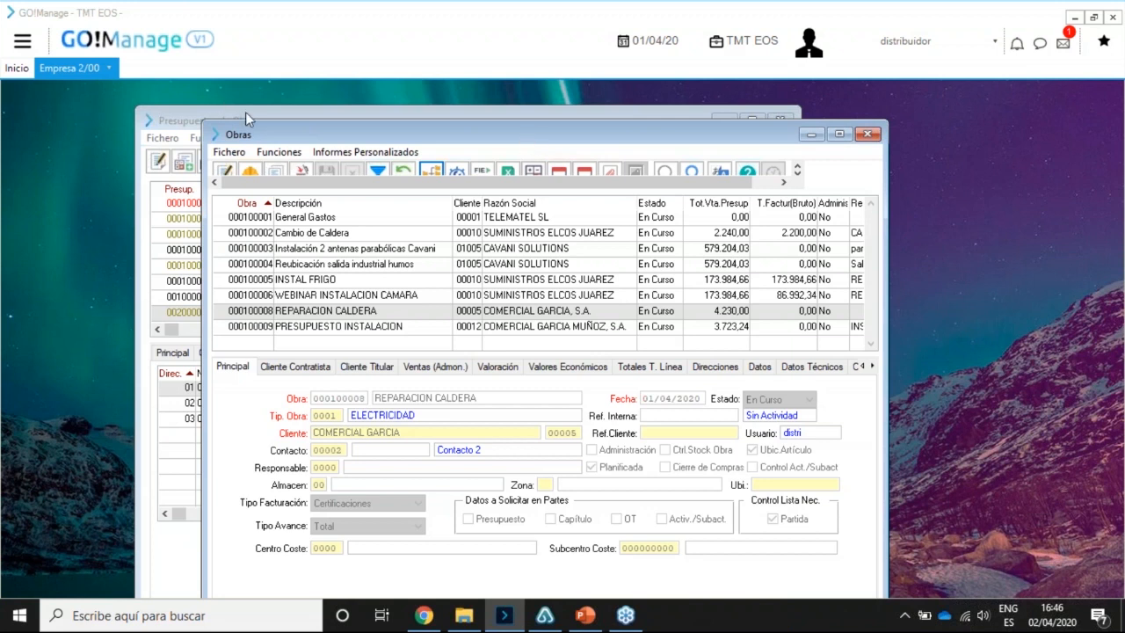
Open the Conceptos de Coste master table for budgets and works.
left_click(27, 43)
mouse_move(42, 96)
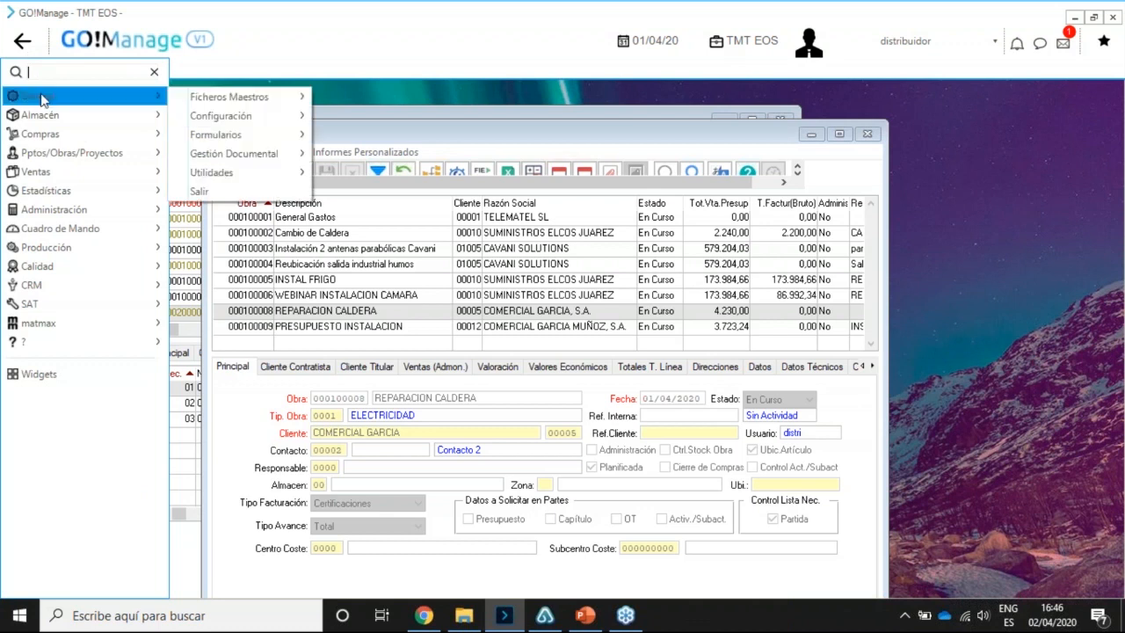
mouse_move(243, 114)
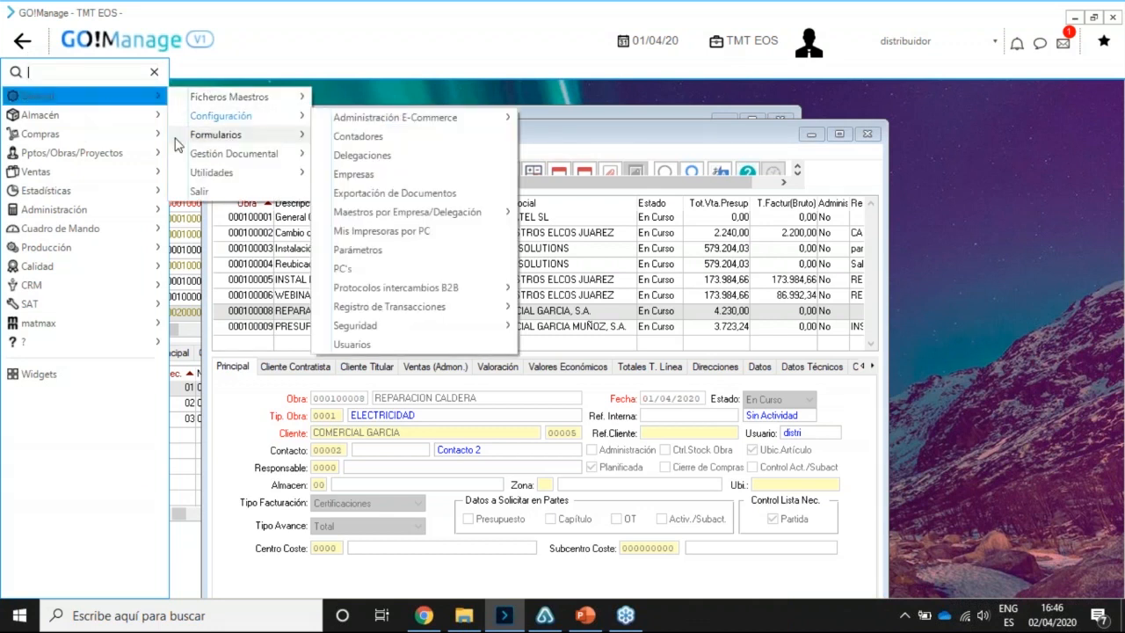
mouse_move(142, 155)
mouse_move(180, 153)
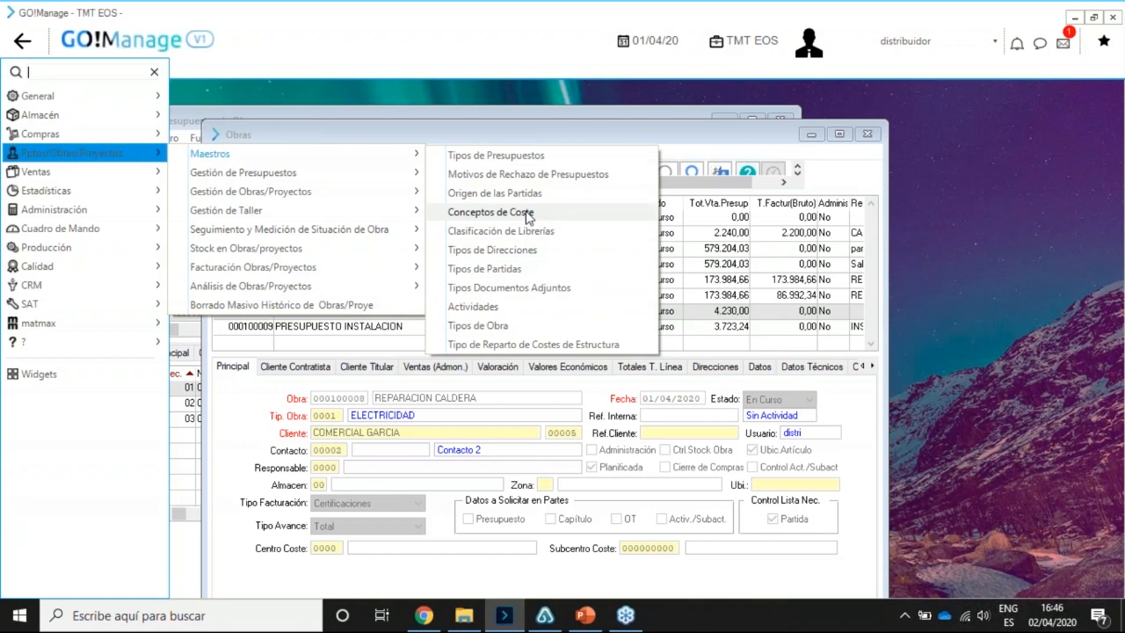
left_click(528, 216)
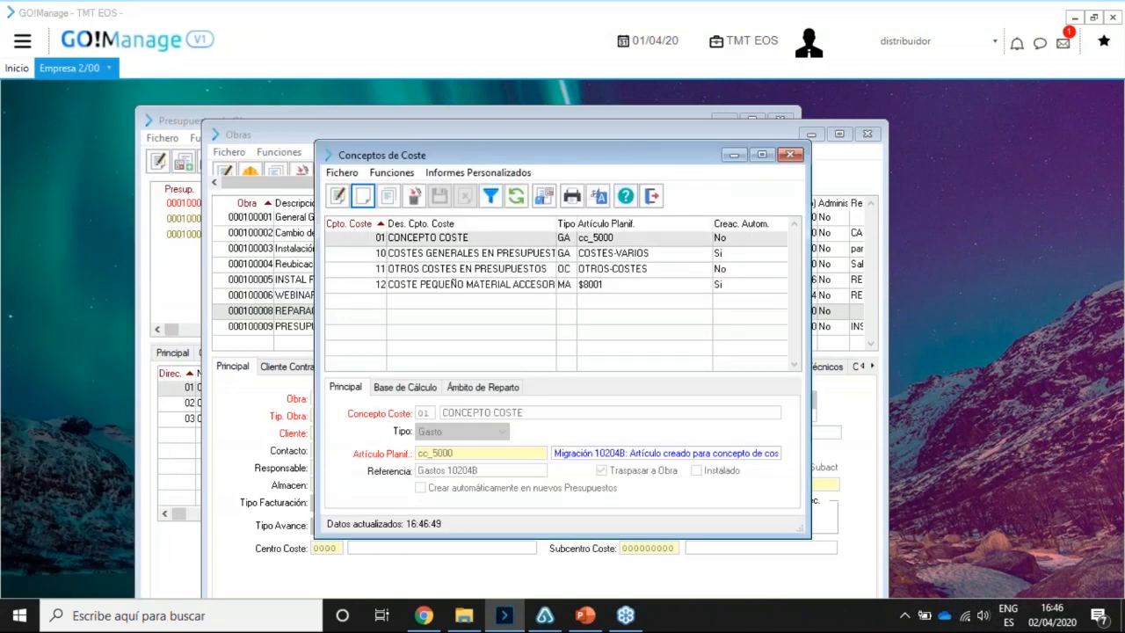
Examine the general data, calculation base and distribution scope of cost concepts 10 COSTES GENERALES and 11 OTROS COSTES EN PRESUPUESTOS.
left_click(467, 254)
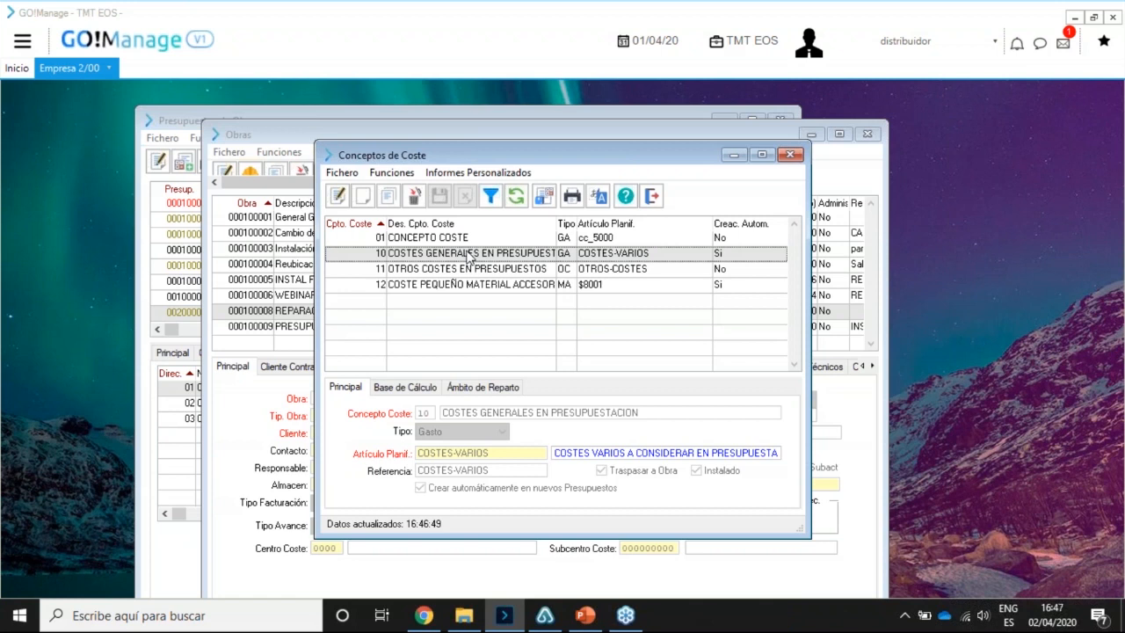
left_click(413, 387)
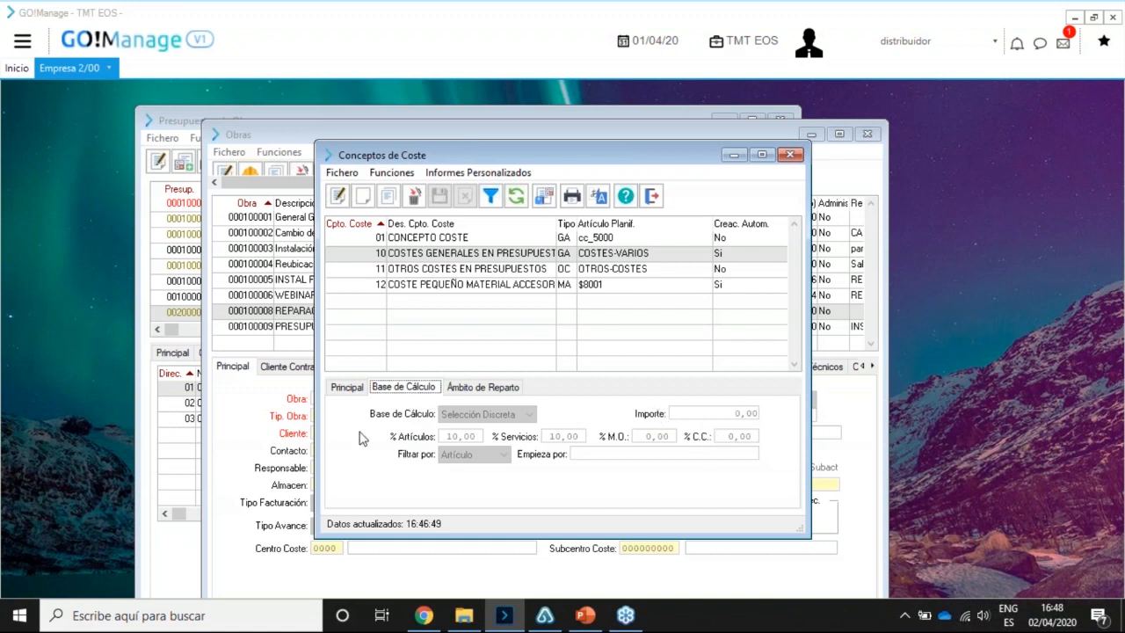
left_click(457, 269)
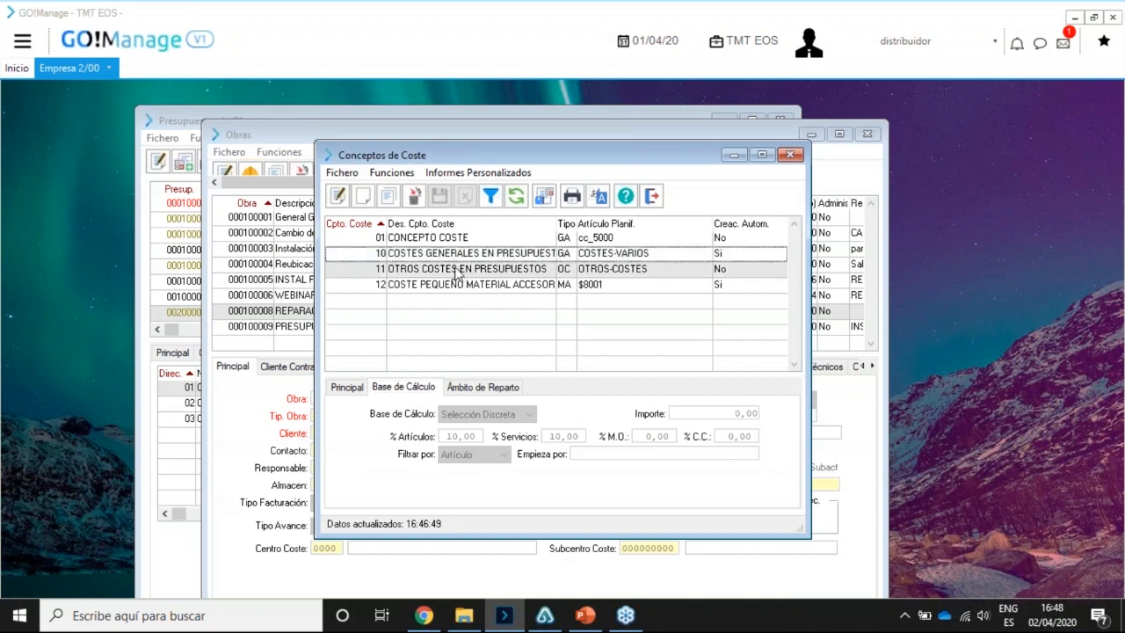
left_click(476, 388)
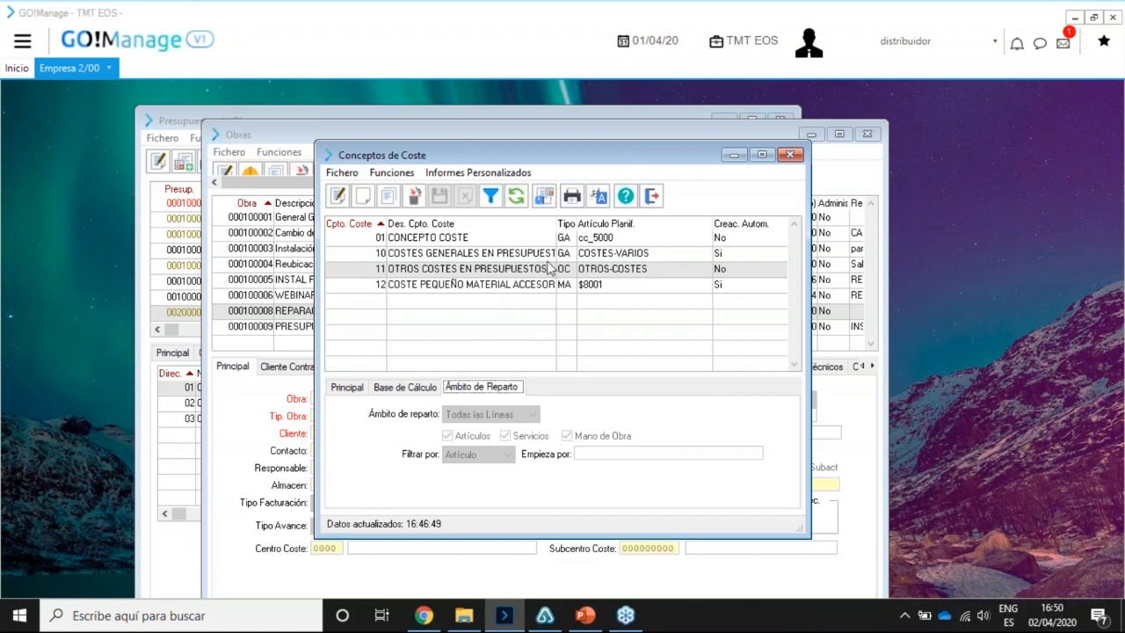
left_click(354, 387)
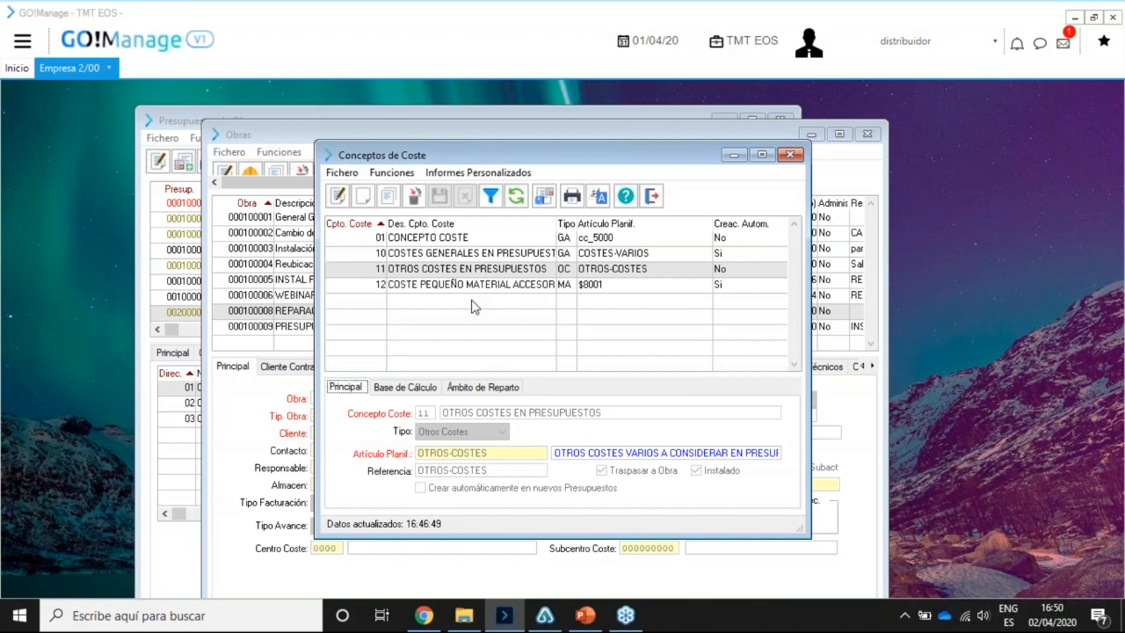
left_click(339, 197)
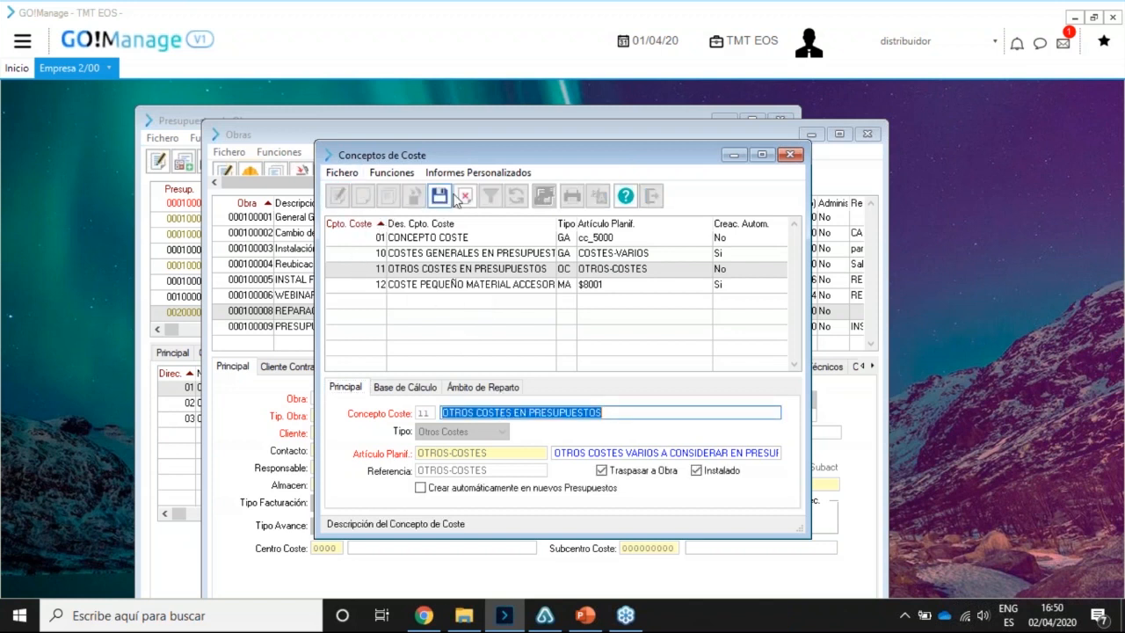
left_click(440, 196)
Start a new cost concept, review its Tipo options including Gasto and Material Accesorio, and discard the record.
left_click(362, 196)
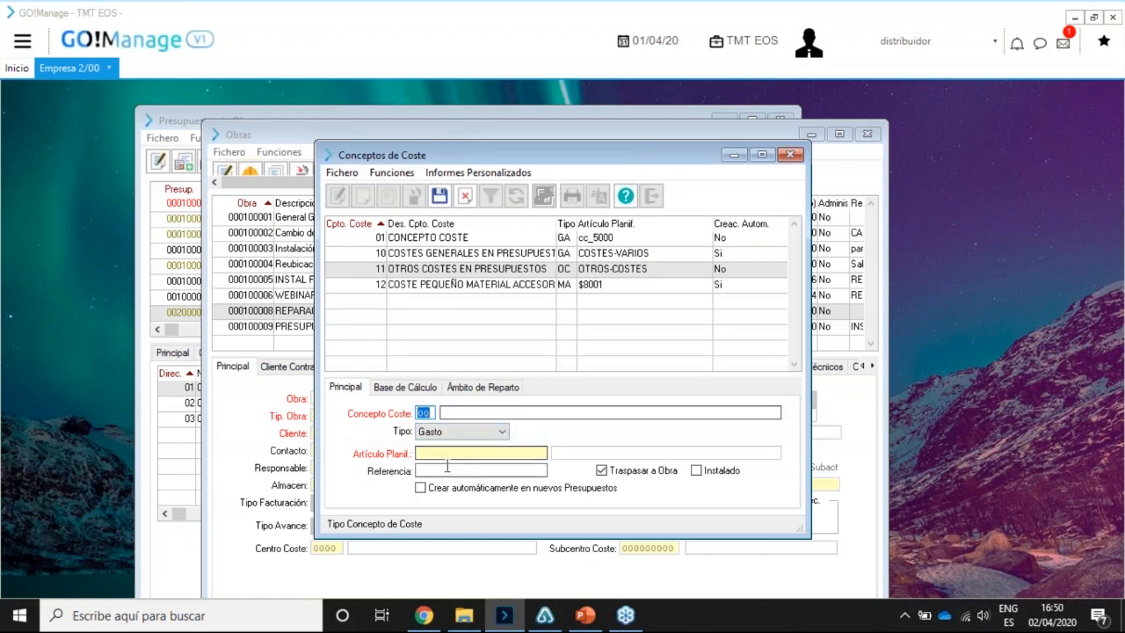
left_click(502, 435)
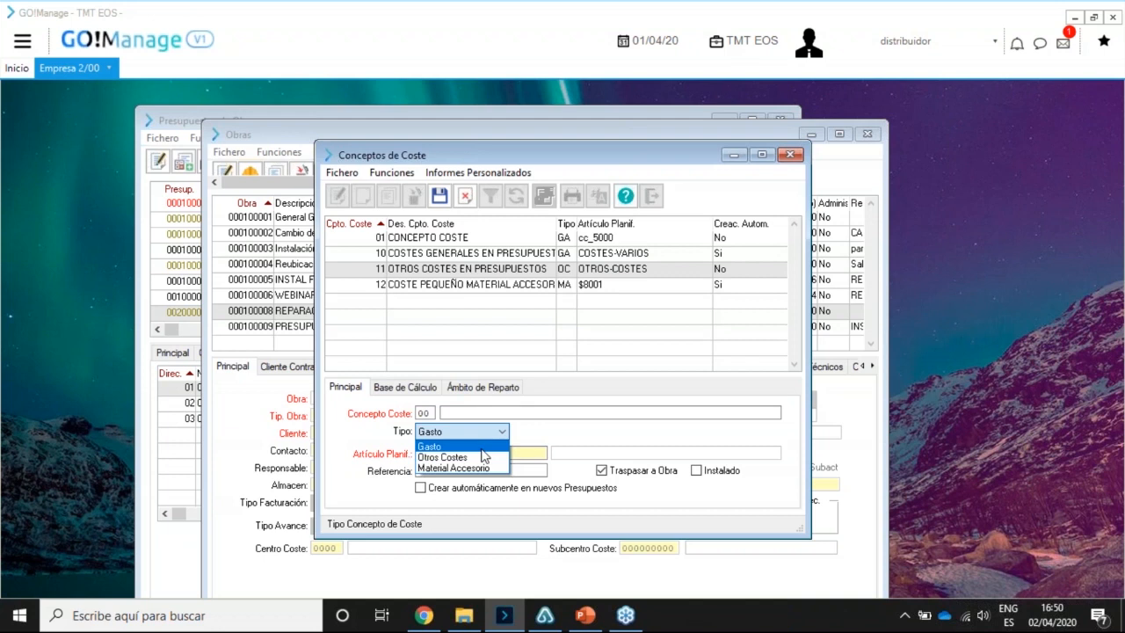
left_click(482, 448)
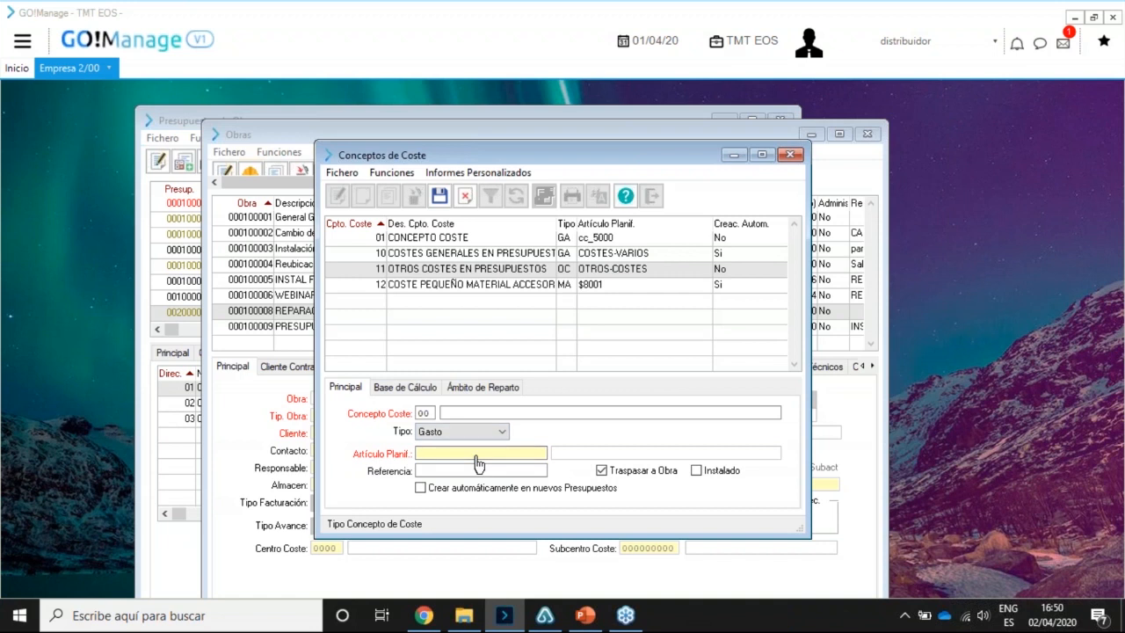
left_click(479, 432)
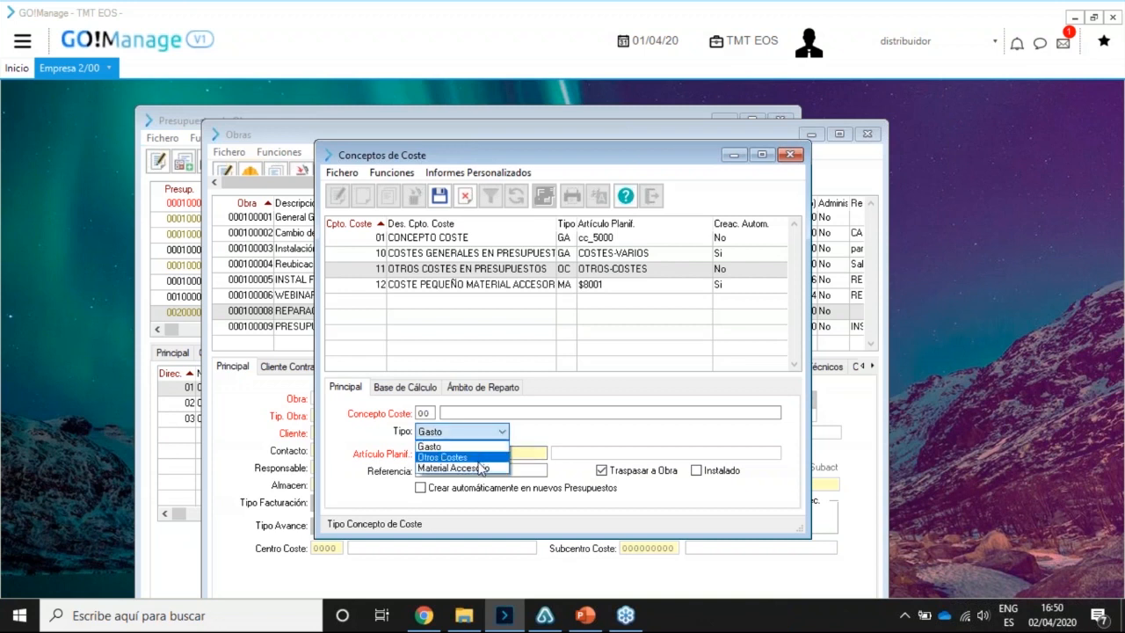
left_click(536, 454)
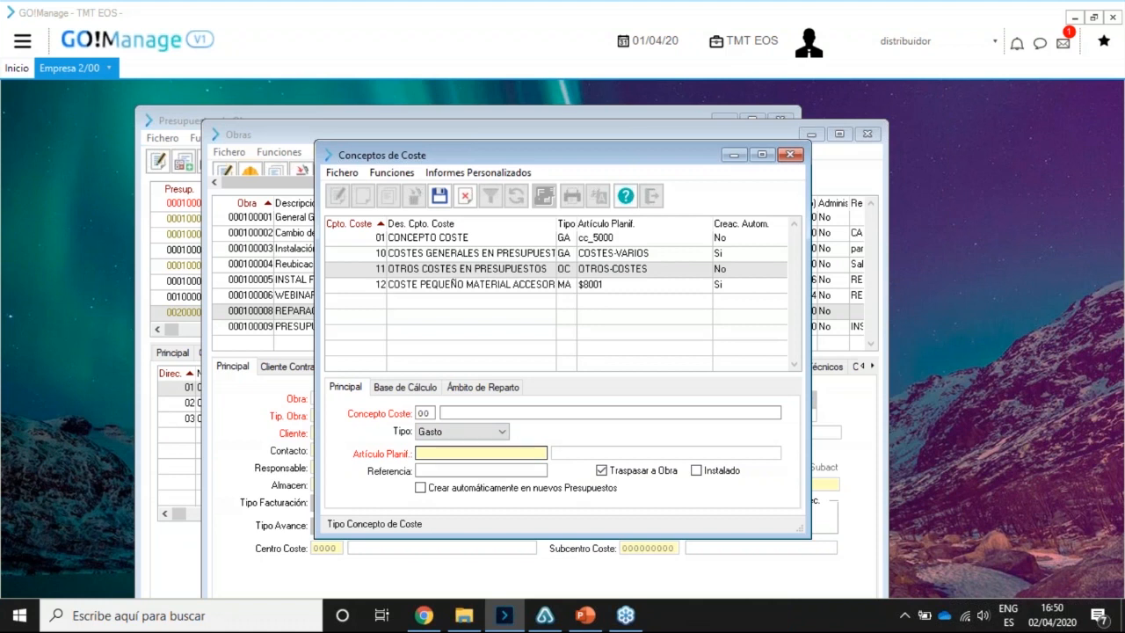
left_click(499, 433)
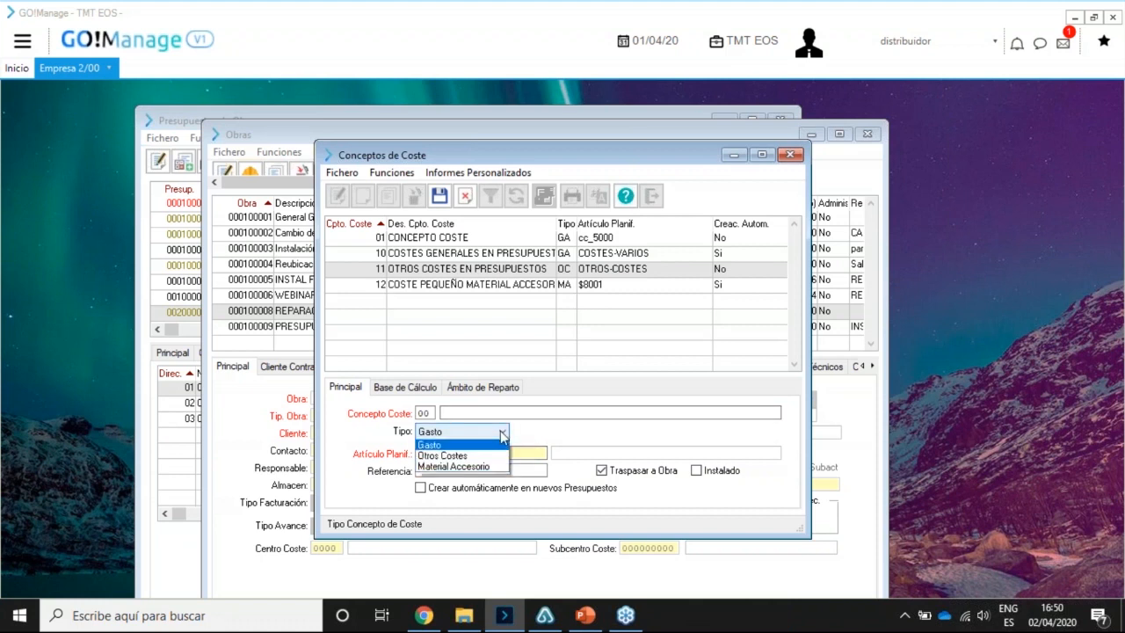
left_click(479, 468)
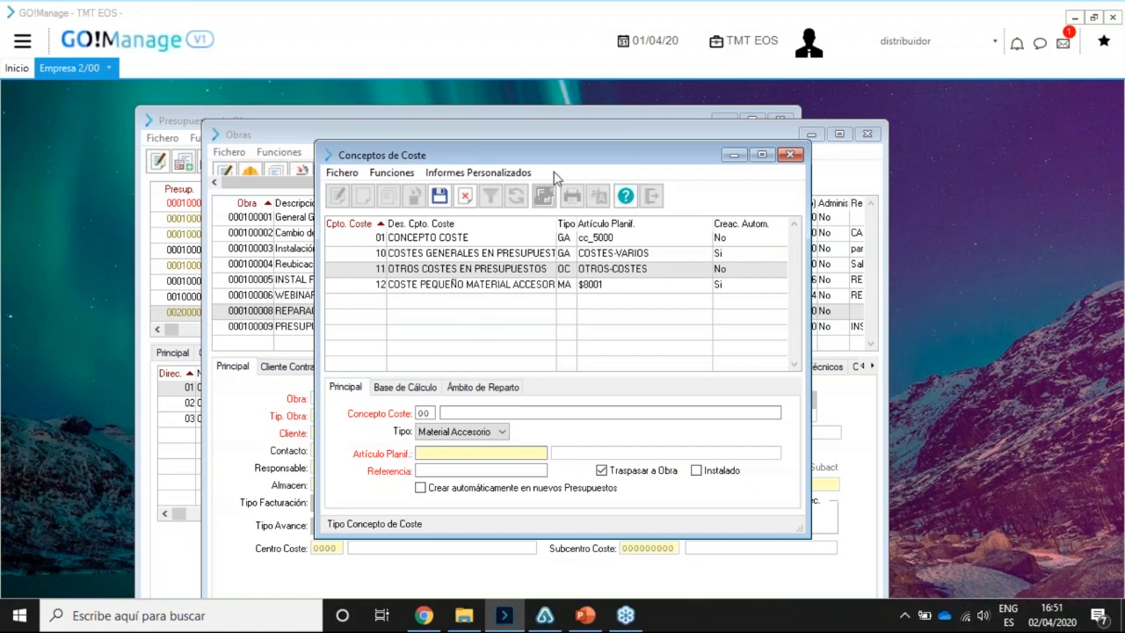
left_click(459, 412)
left_click(466, 196)
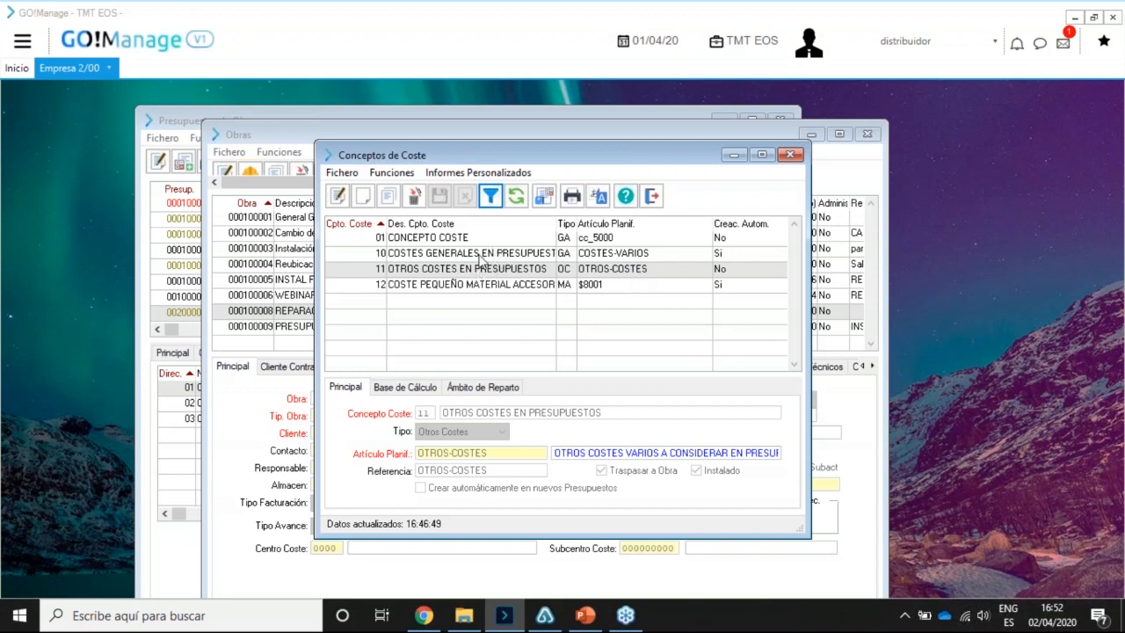
Check cost concepts 12 and 10 for automatic creation in new budgets, and close the Conceptos de Coste table.
left_click(479, 285)
left_click(491, 255)
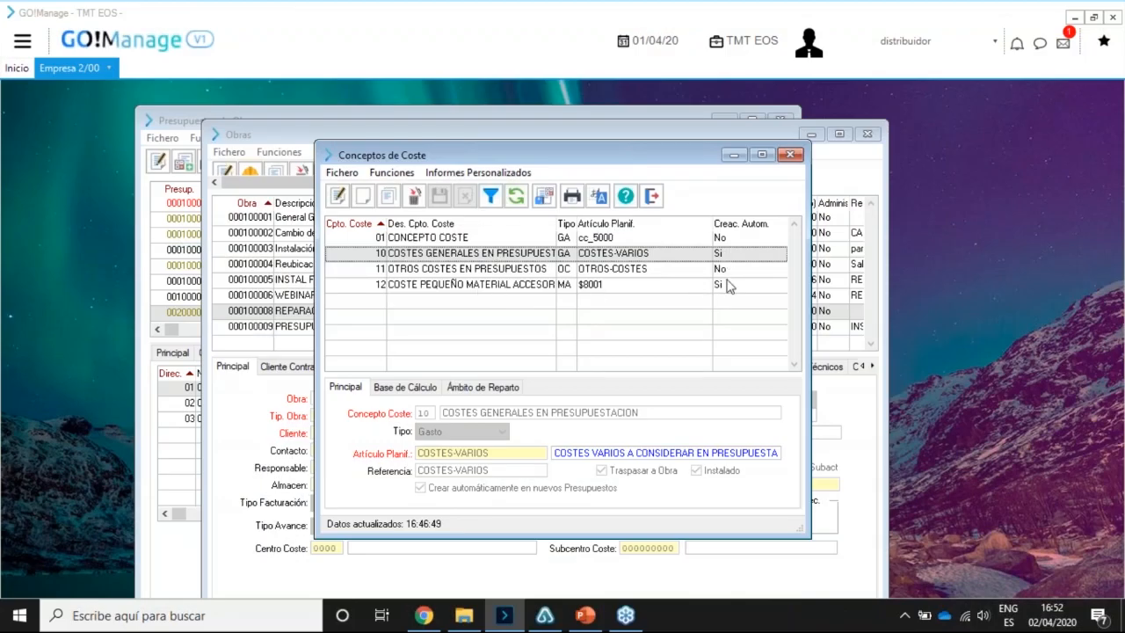
left_click(653, 200)
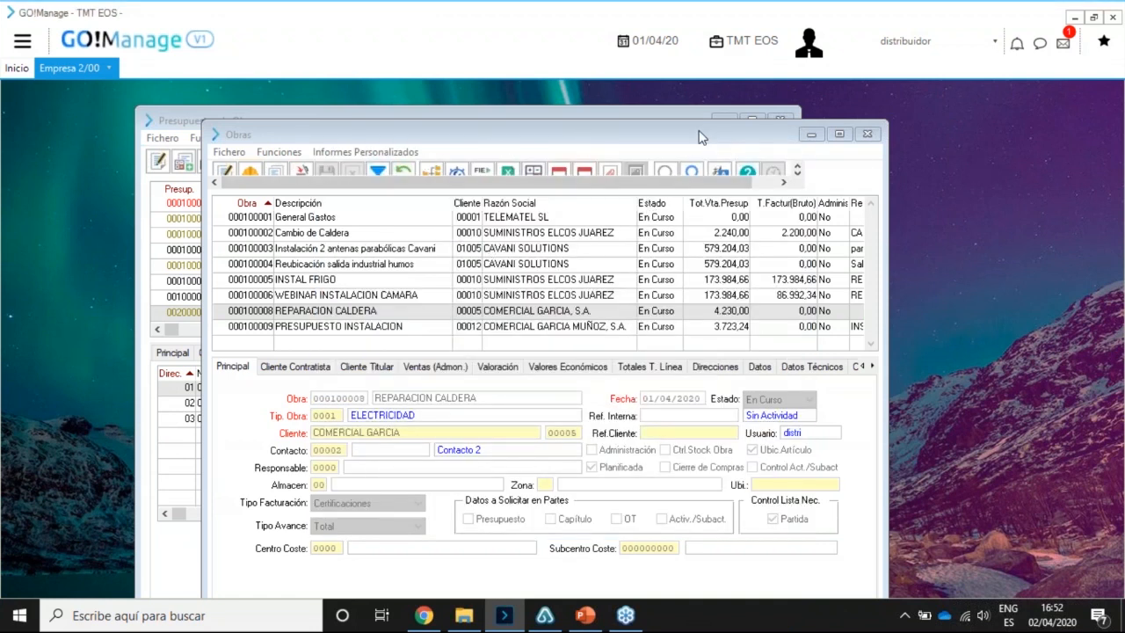
Return to Presupuestos de Obras and open the detail of the REAJUSTE CALDERA budget.
left_click_drag(700, 132, 856, 169)
left_click(558, 110)
left_click(469, 281)
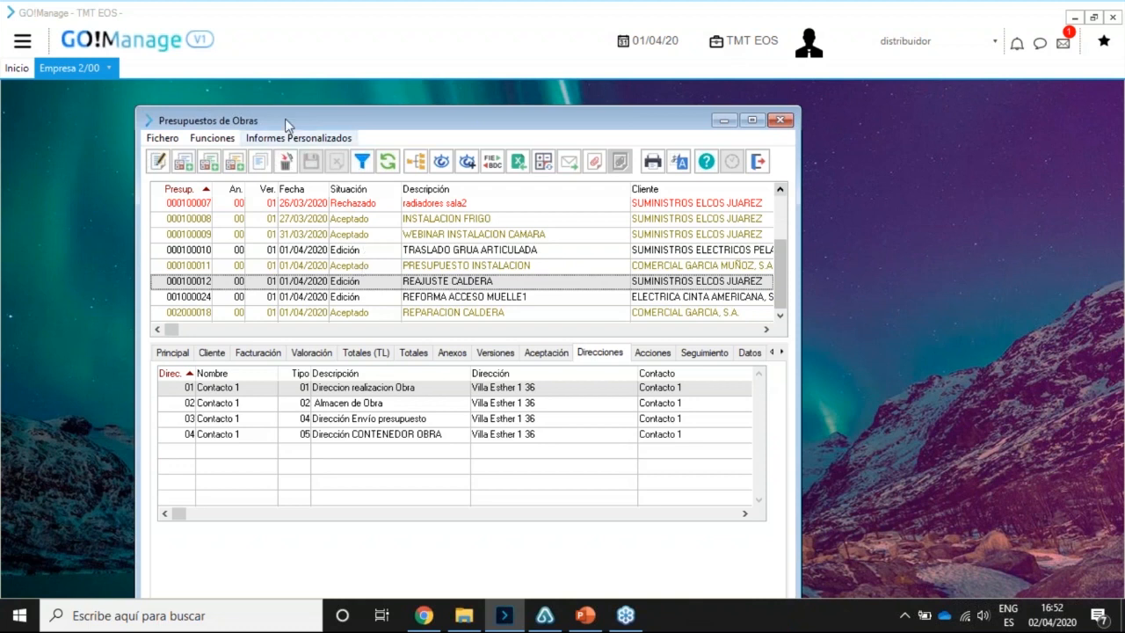
left_click(442, 162)
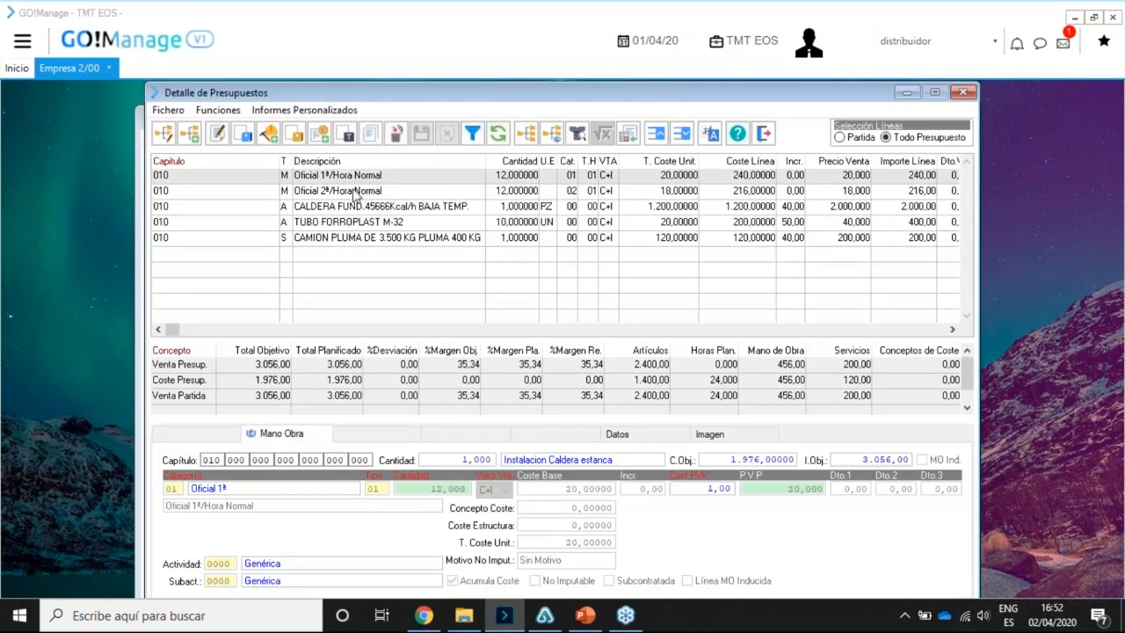
Examine the labour, article and service lines of the REAJUSTE CALDERA budget, including their cost concept fields.
left_click(352, 192)
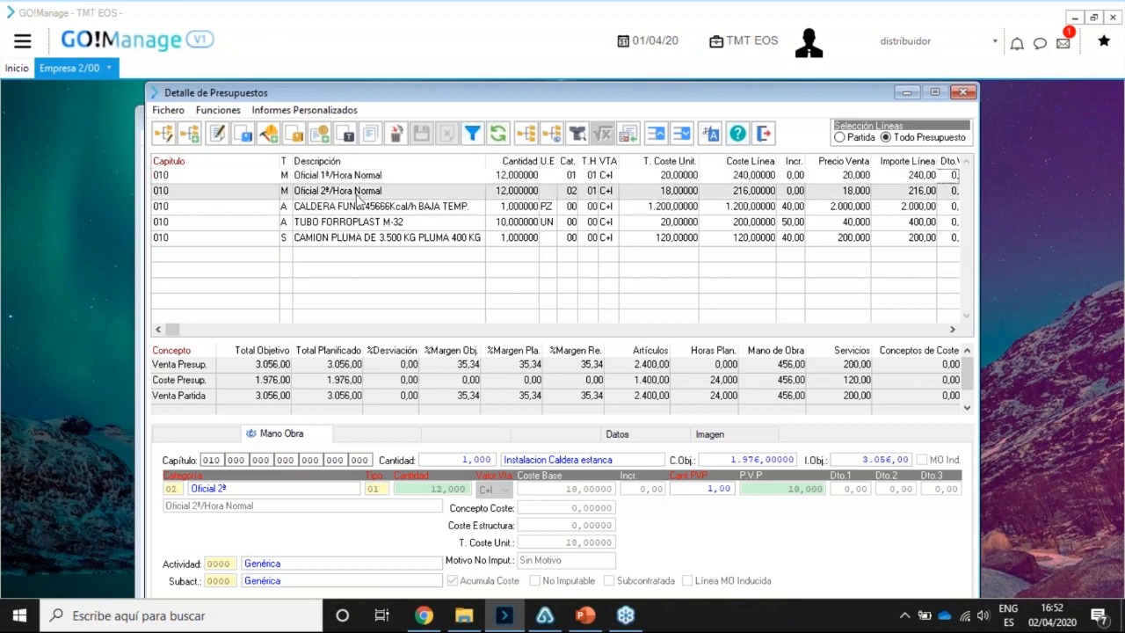
left_click(356, 209)
left_click(355, 223)
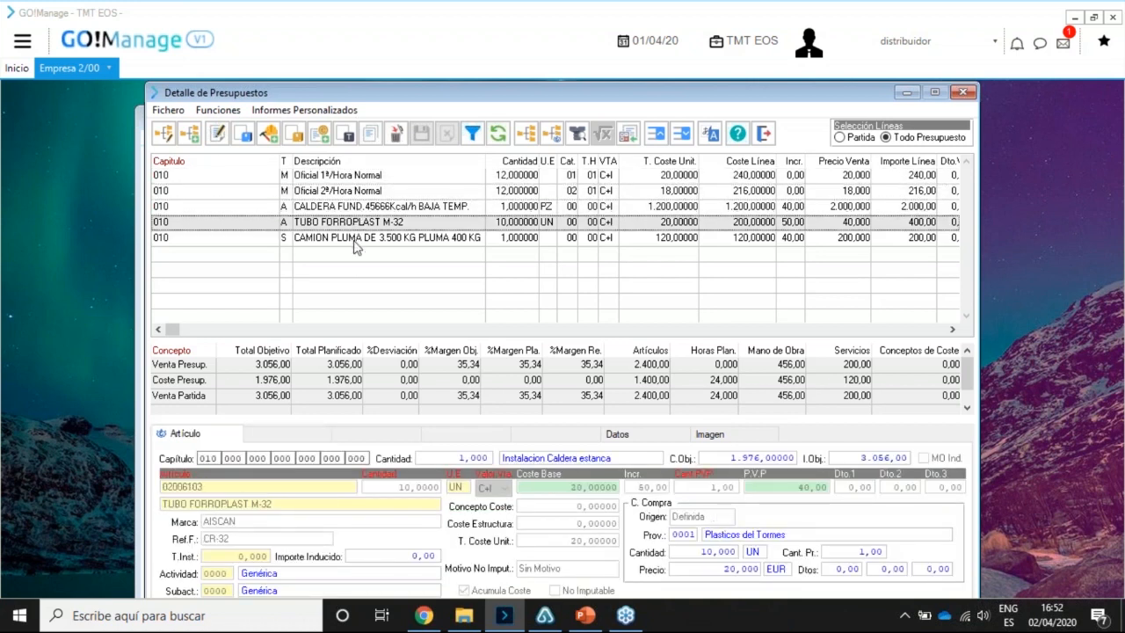
left_click(355, 239)
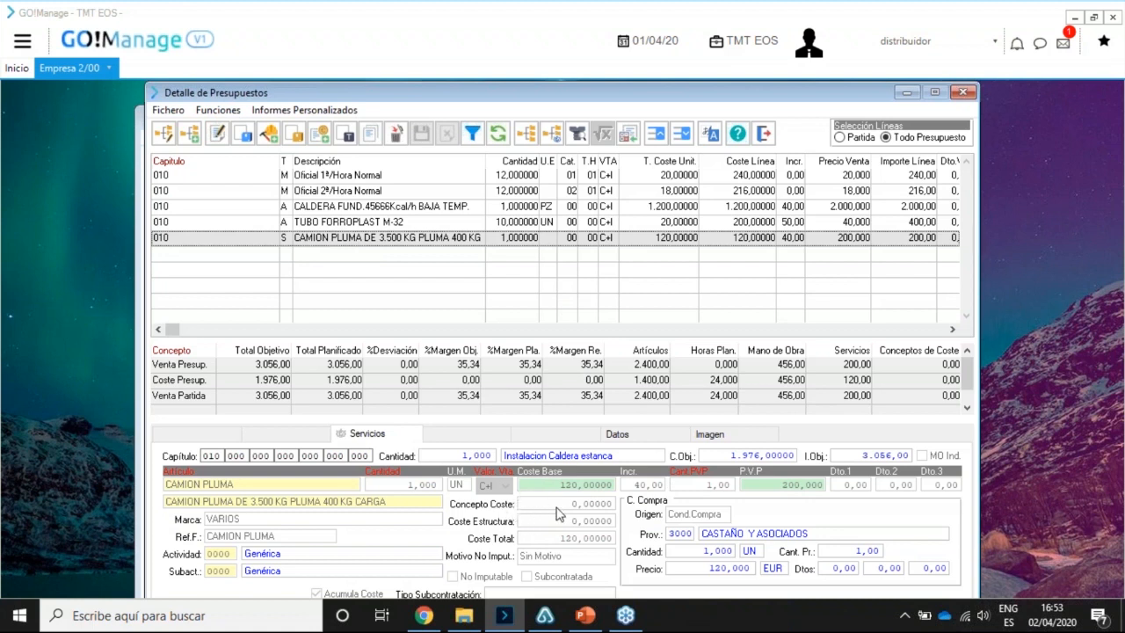
left_click(392, 224)
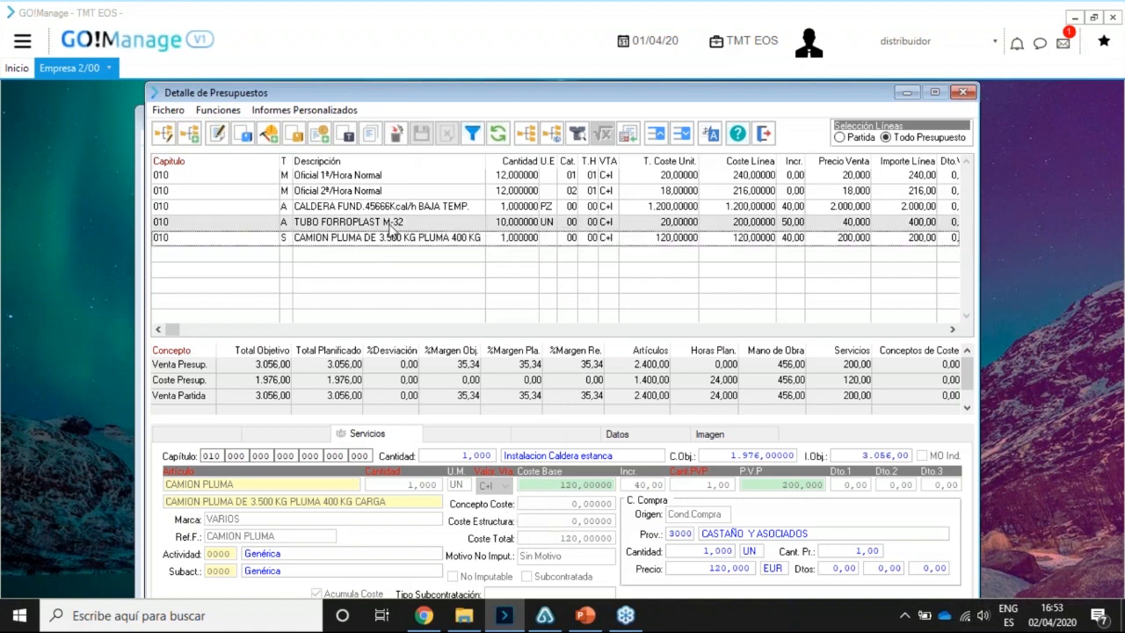
key("Up")
key("Up")
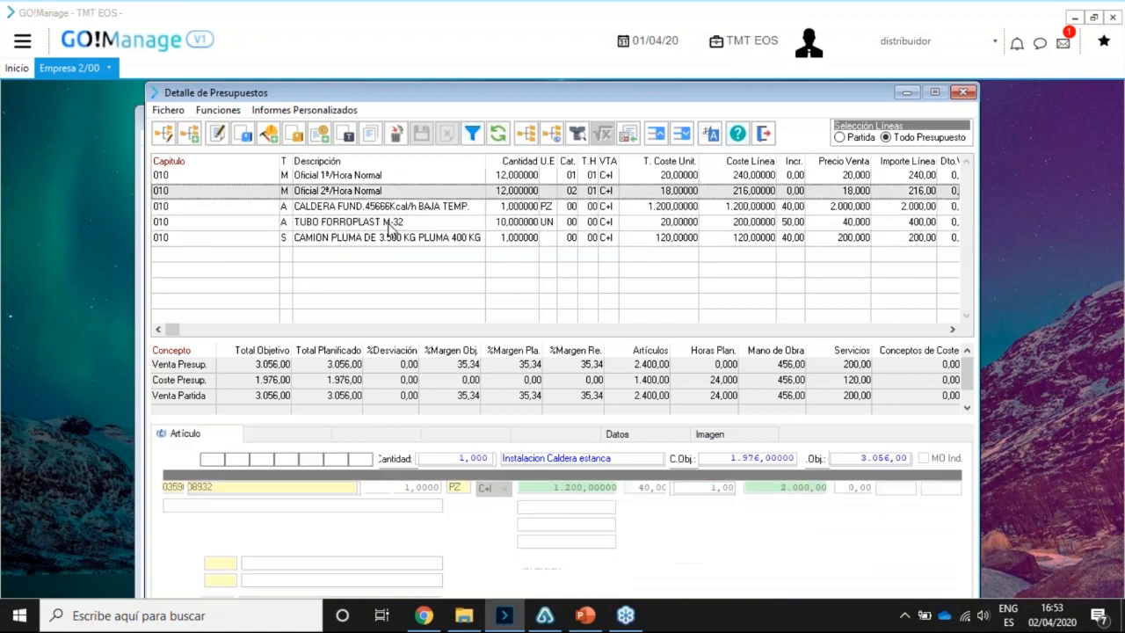
key("Down")
key("Down")
key("Down")
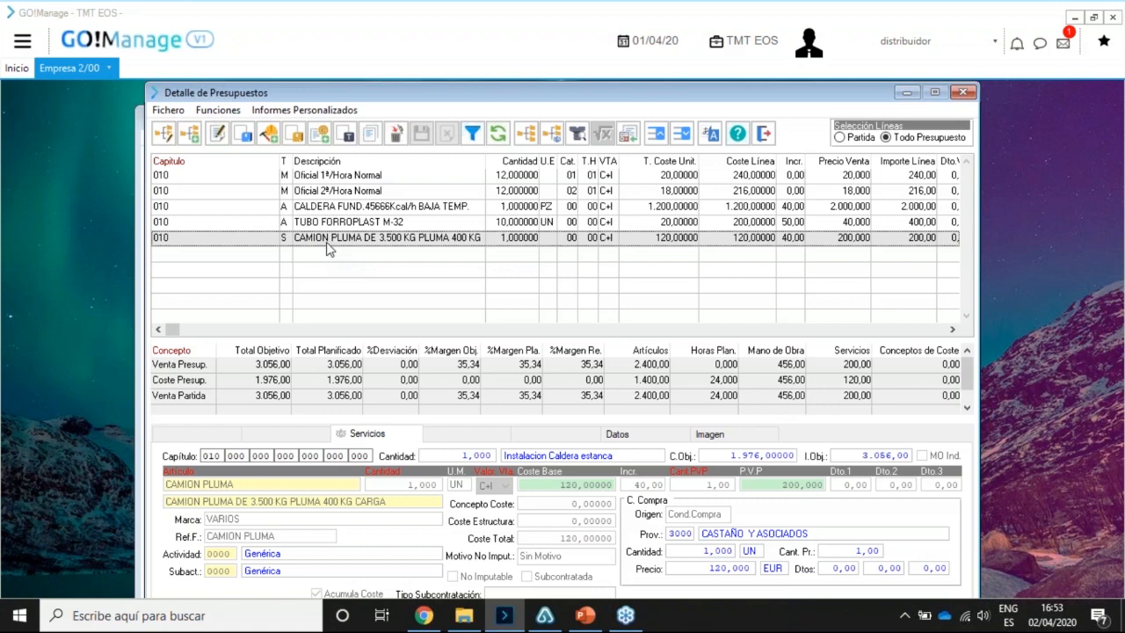
Add a cost concept line to the budget using concept 10, COSTES GENERALES EN PRESUPUESTACION.
left_click(320, 135)
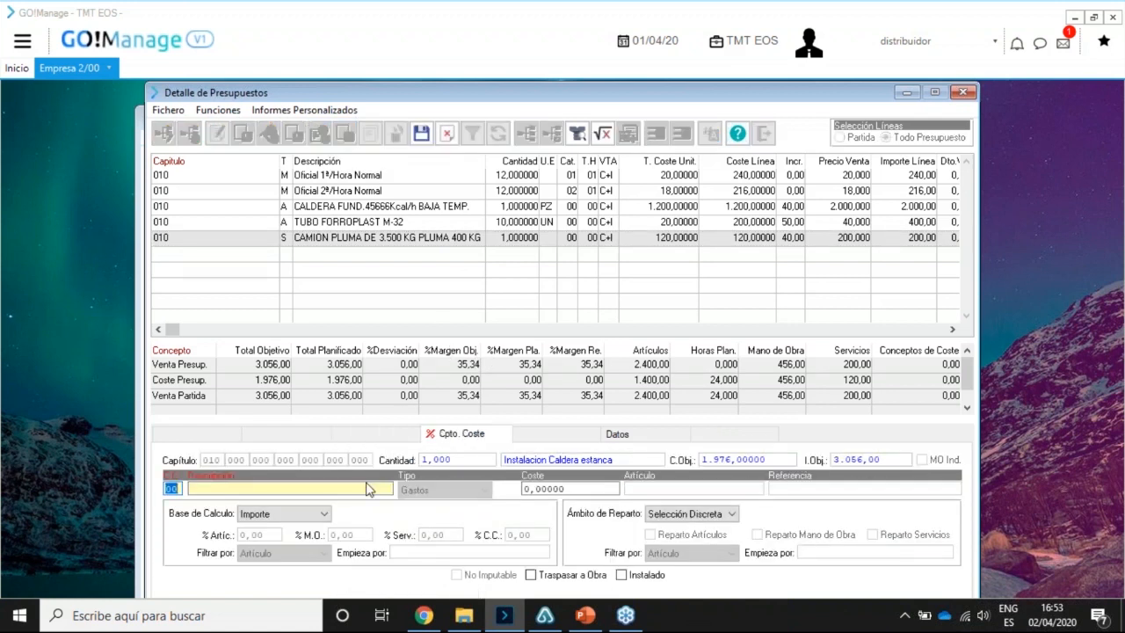
double_click(171, 489)
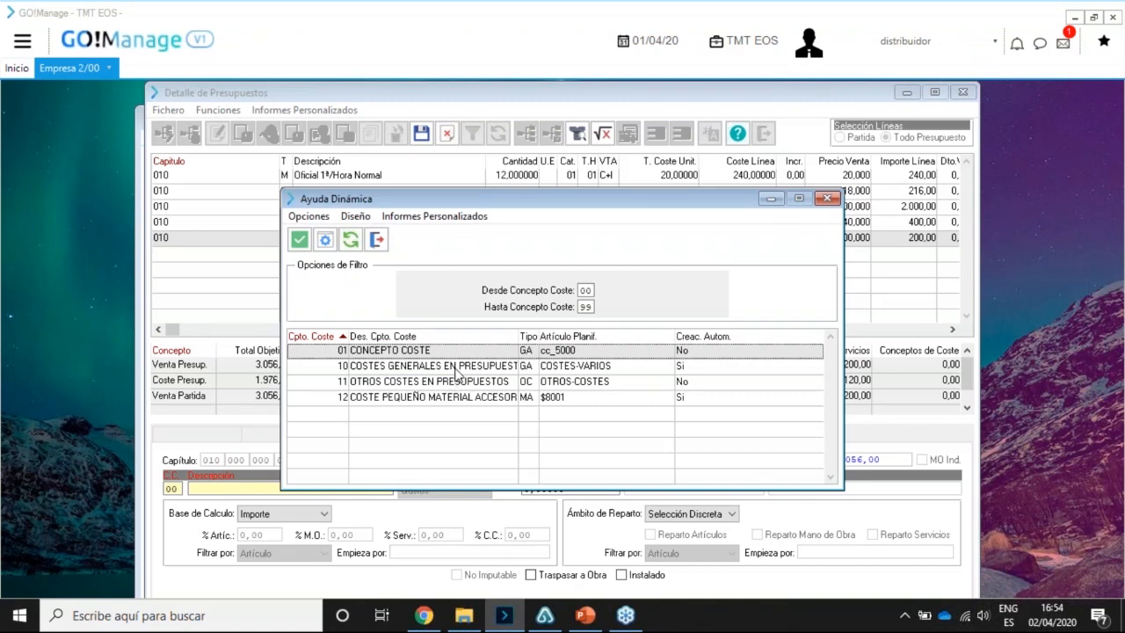
left_click(455, 366)
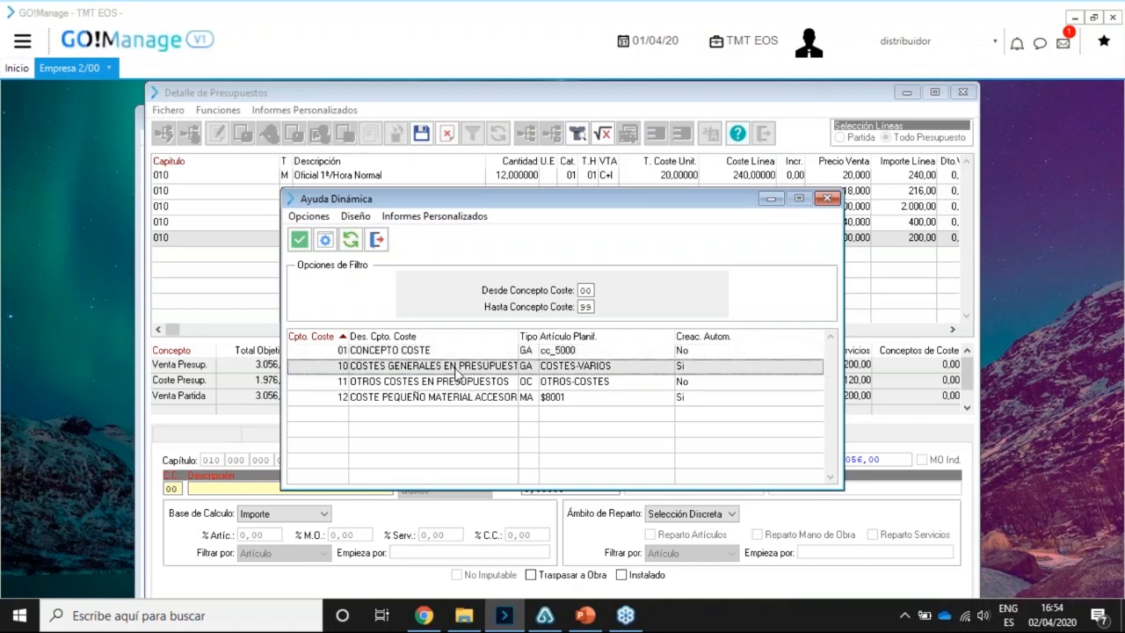
double_click(455, 371)
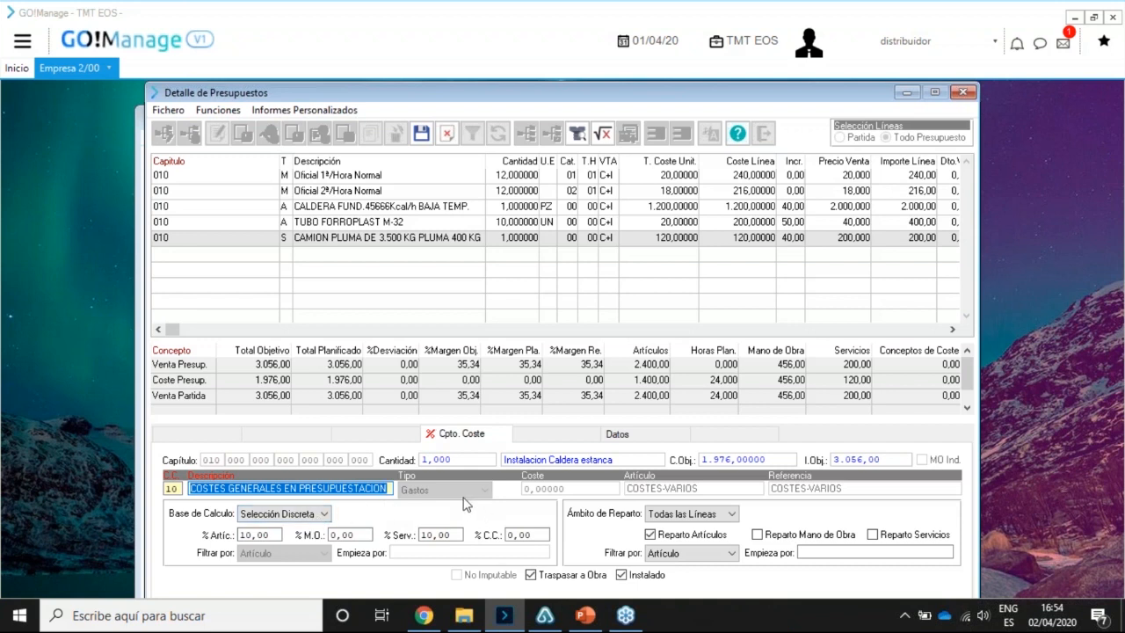
Review the Base de Cálculo options of the cost concept line and set it to Todas las Líneas.
left_click(325, 515)
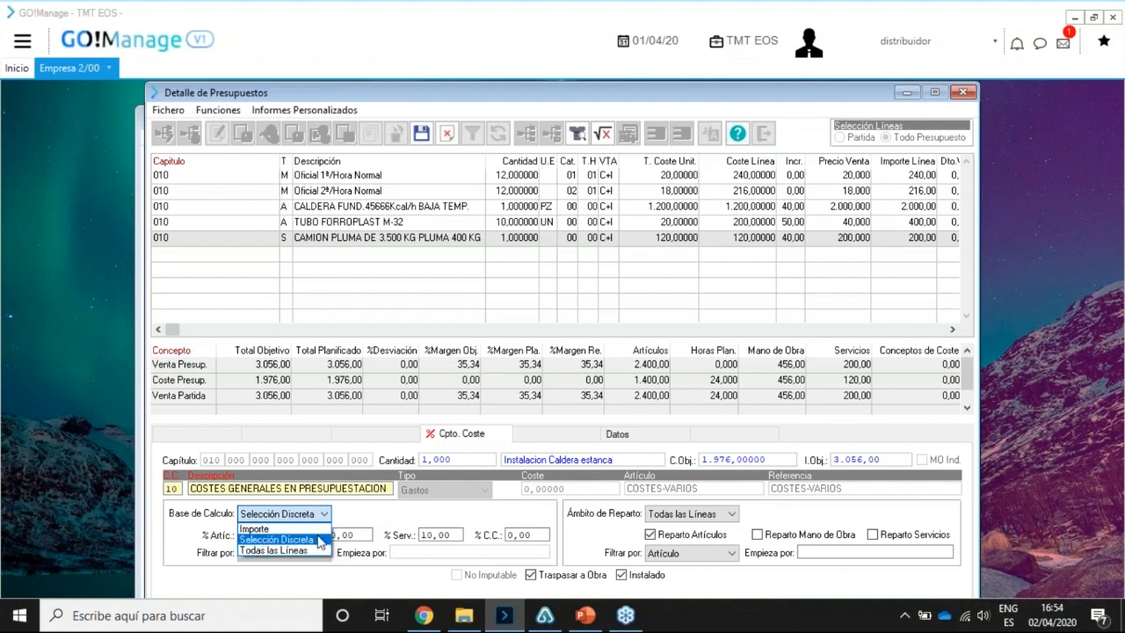
left_click(395, 523)
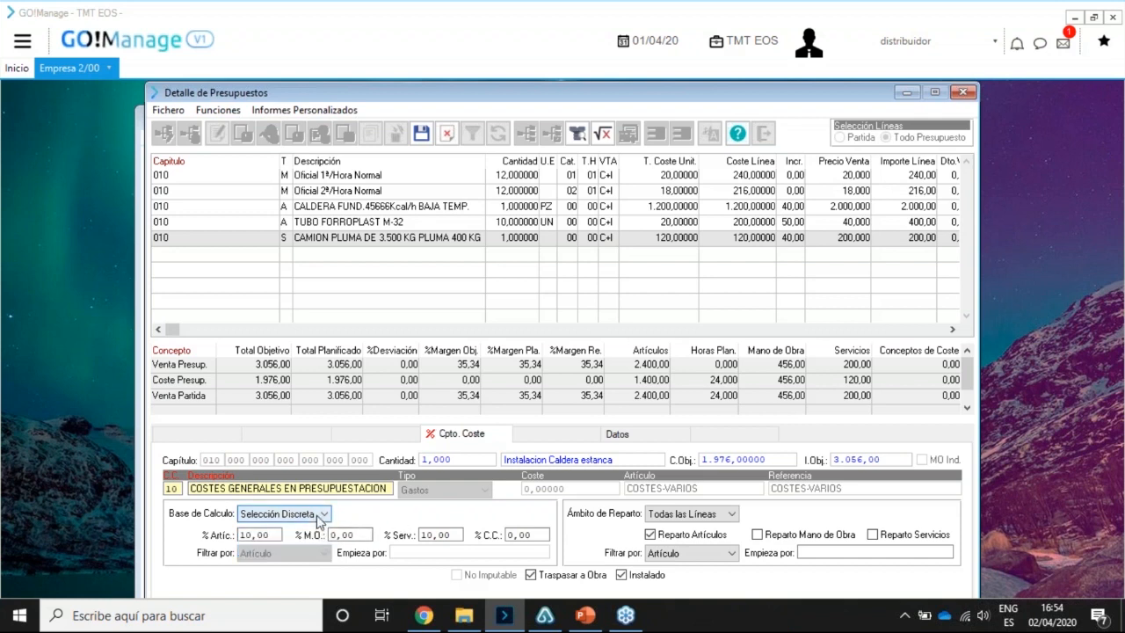
left_click(250, 534)
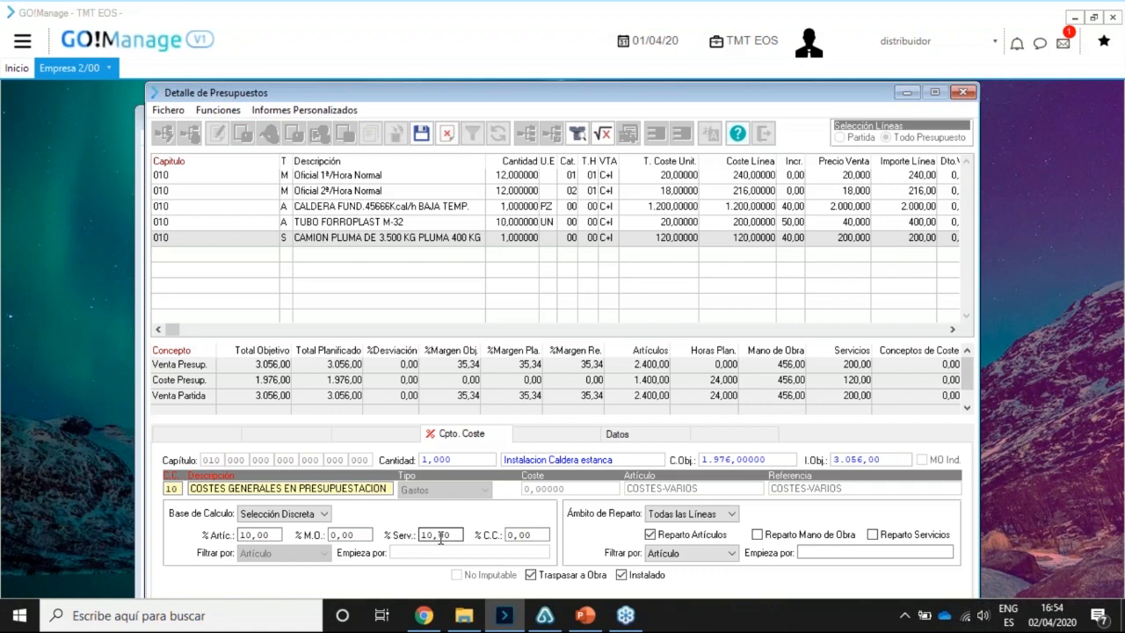
left_click(305, 514)
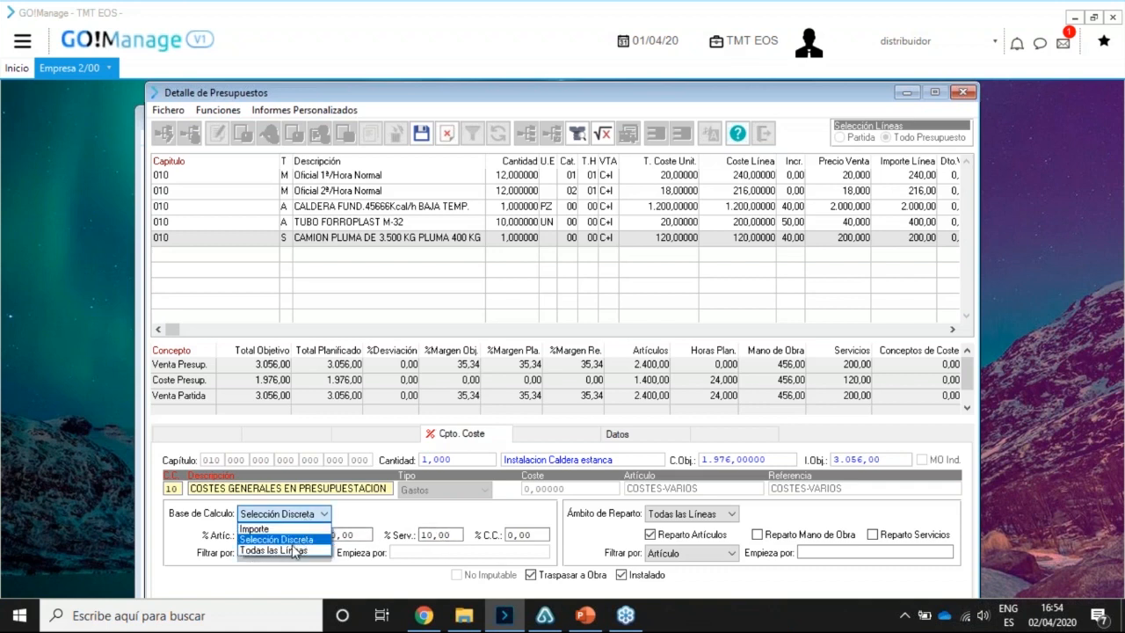
left_click(292, 551)
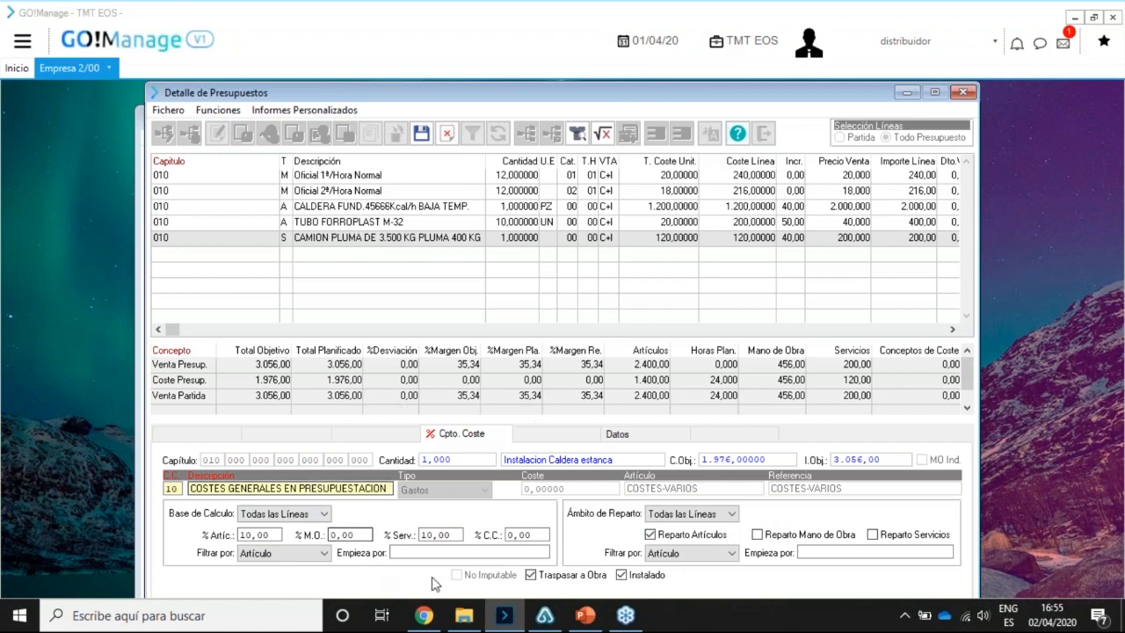
Keep Todas las Líneas as the calculation base, set Ámbito de Reparto to Selección Discreta, and save the cost concept line.
left_click(729, 515)
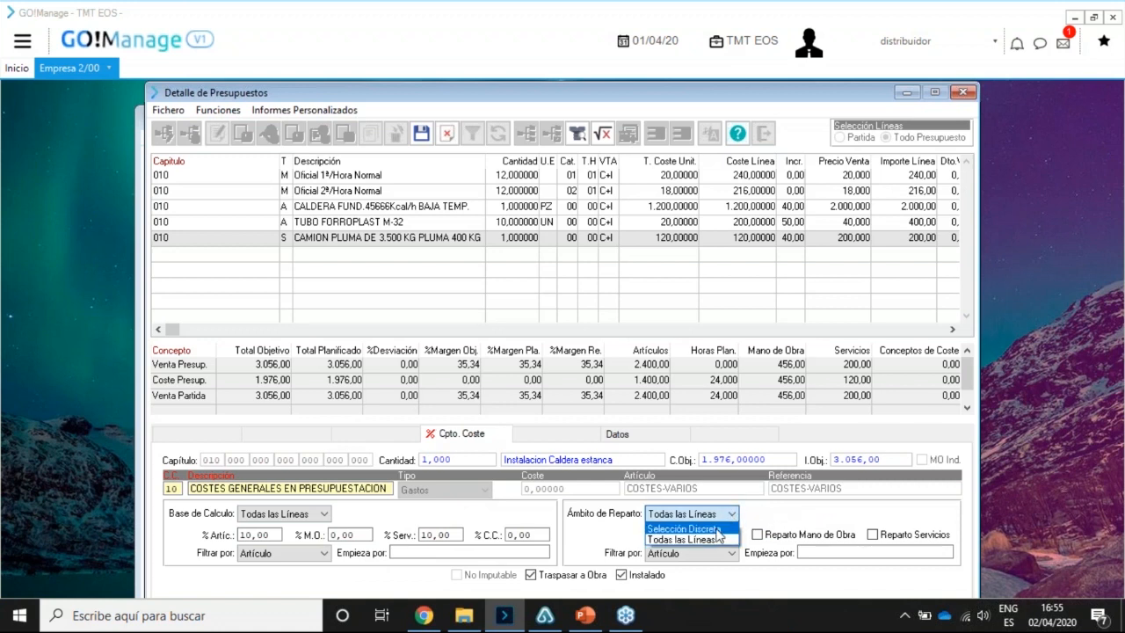
left_click(770, 520)
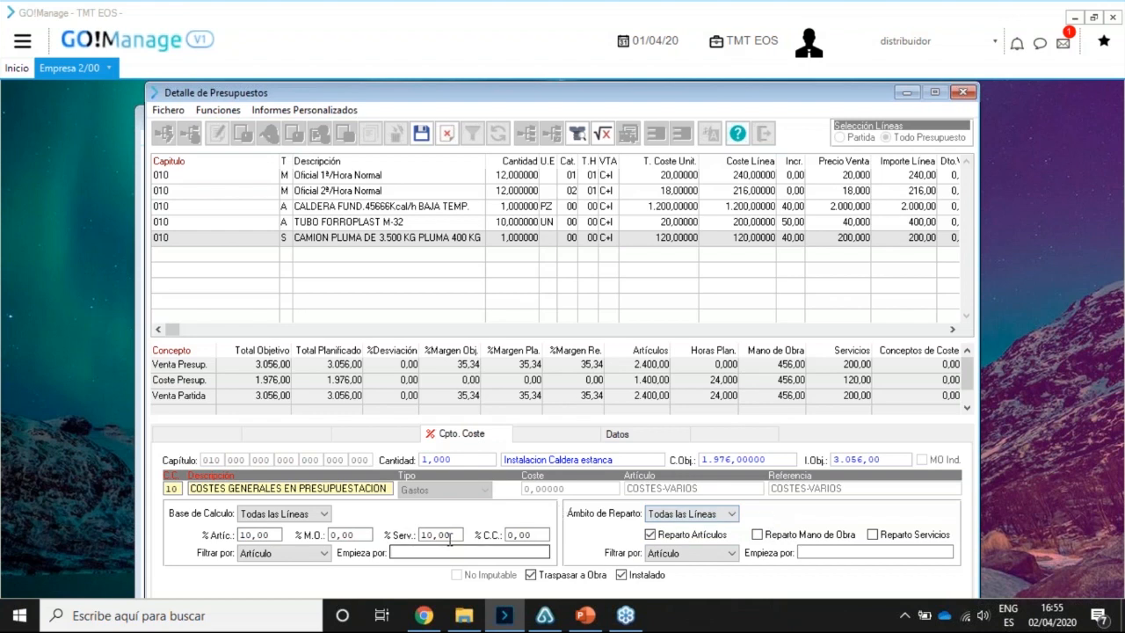
left_click(324, 516)
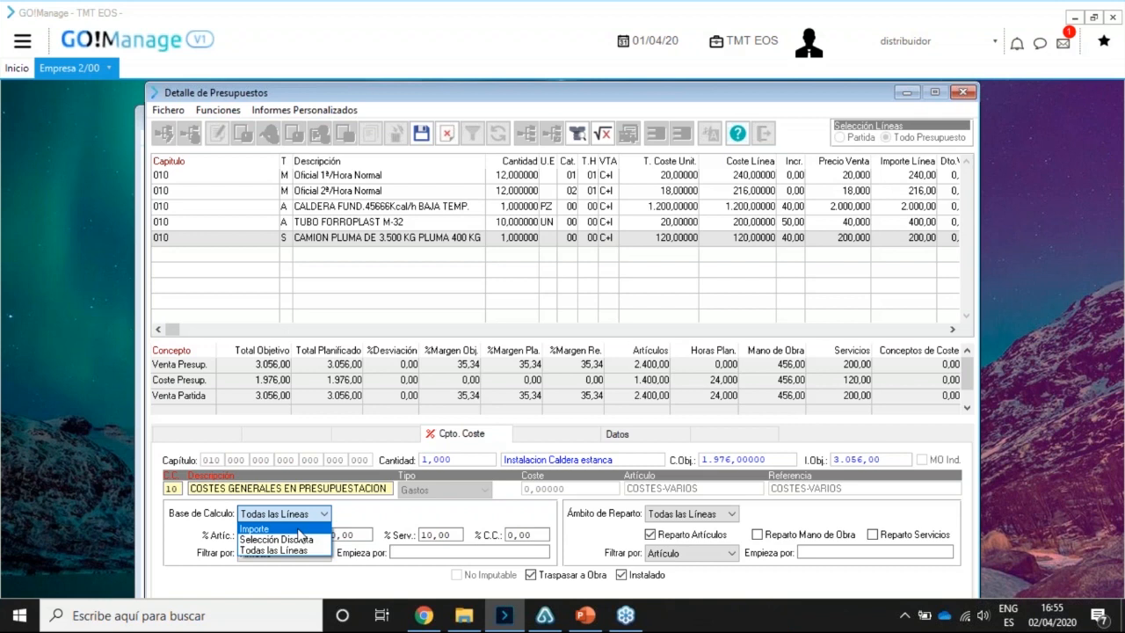
left_click(297, 550)
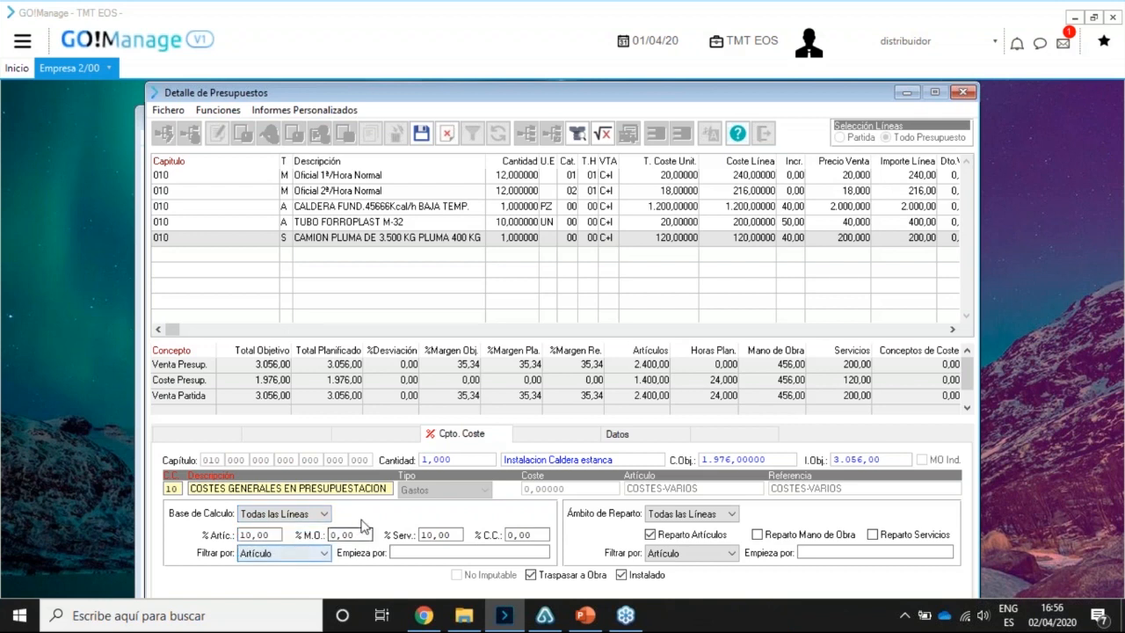
left_click(731, 515)
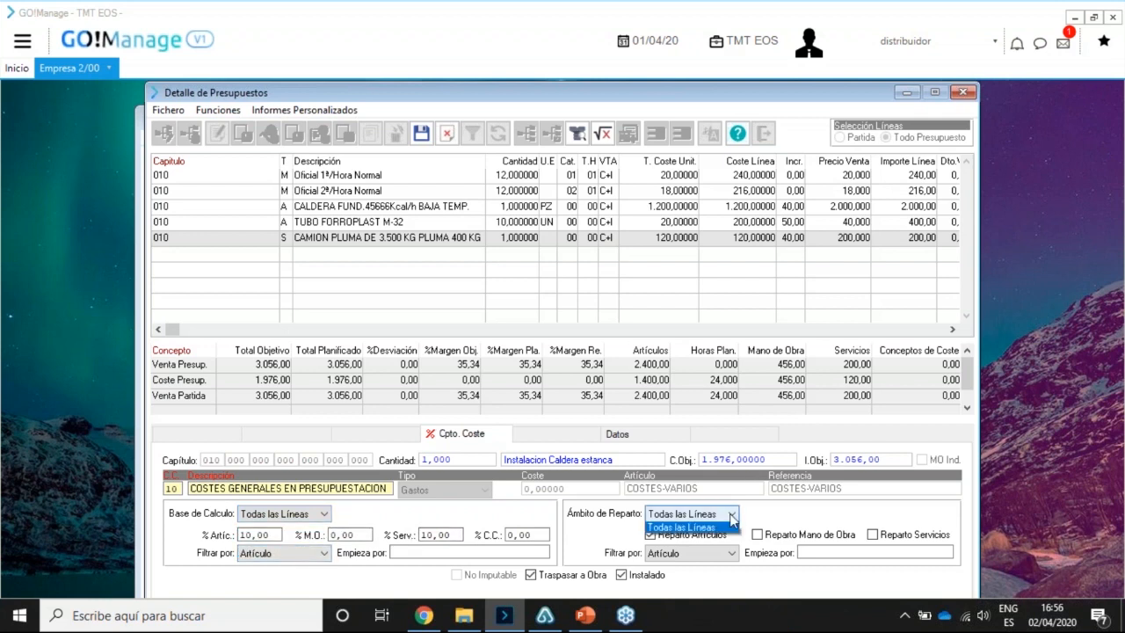
left_click(724, 530)
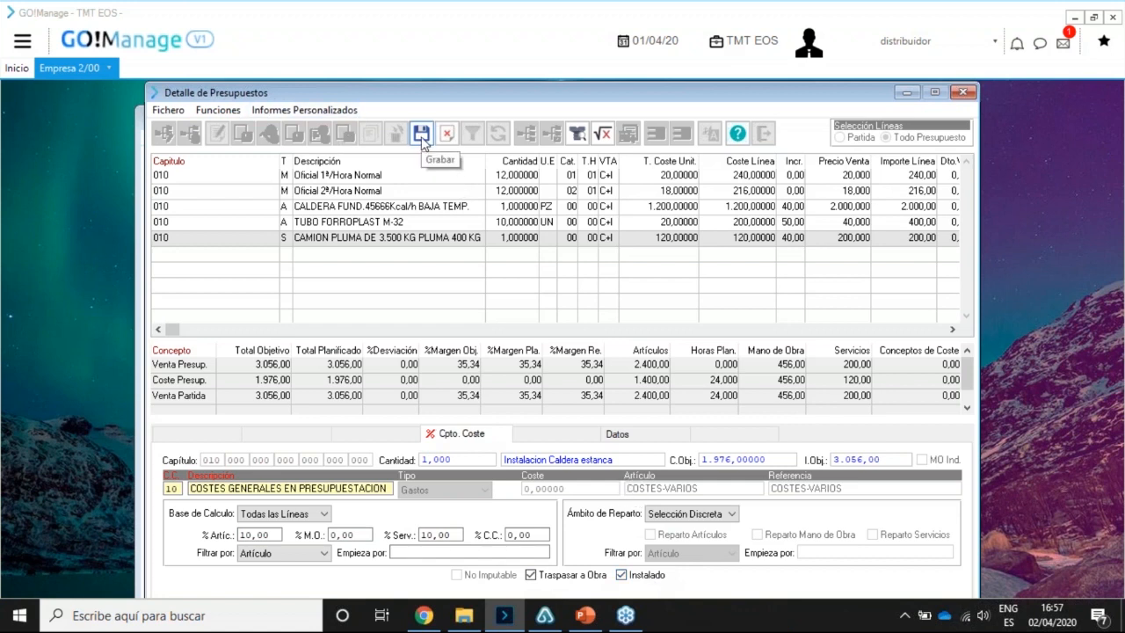
left_click(422, 134)
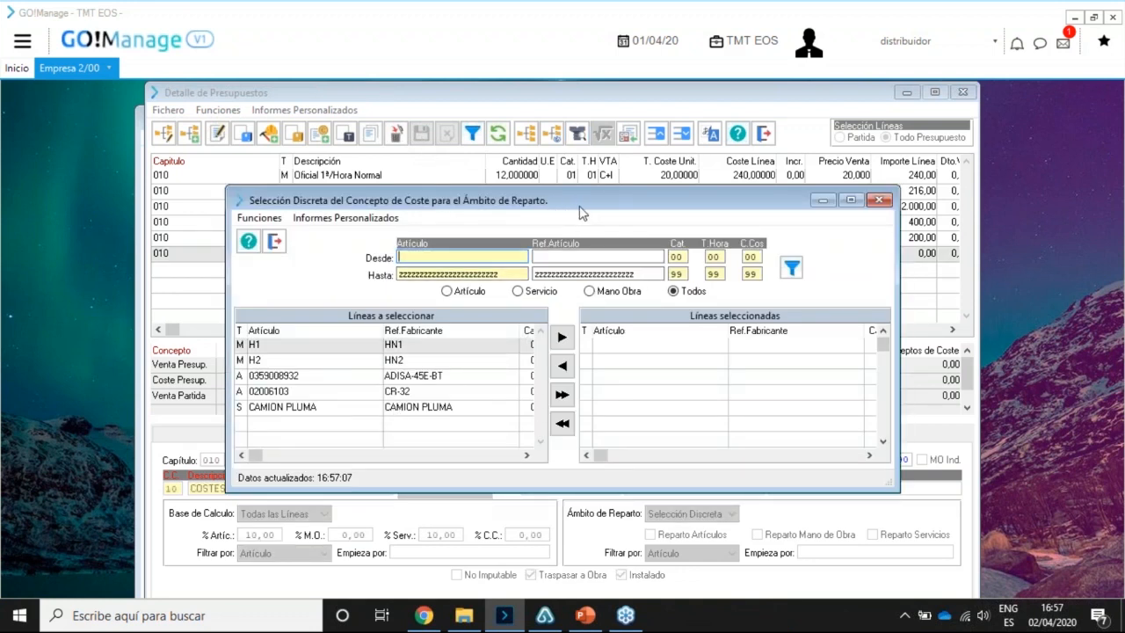
Select the CAMION PLUMA service and article 02006103 as the lines receiving the cost distribution, and close the selection.
left_click_drag(577, 202, 715, 150)
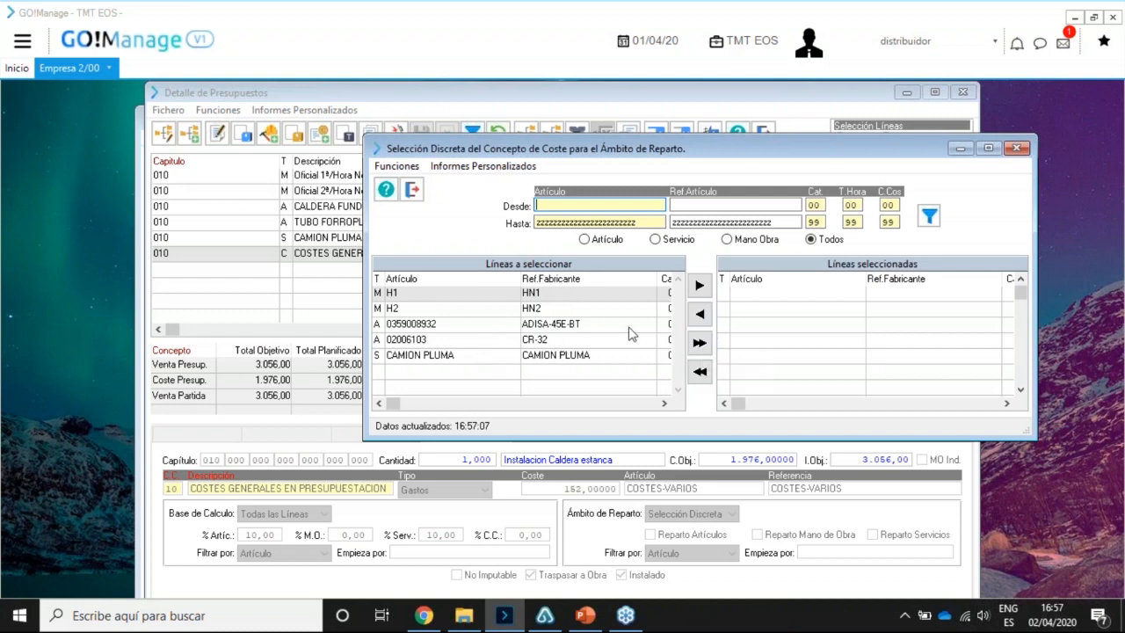
left_click(573, 355)
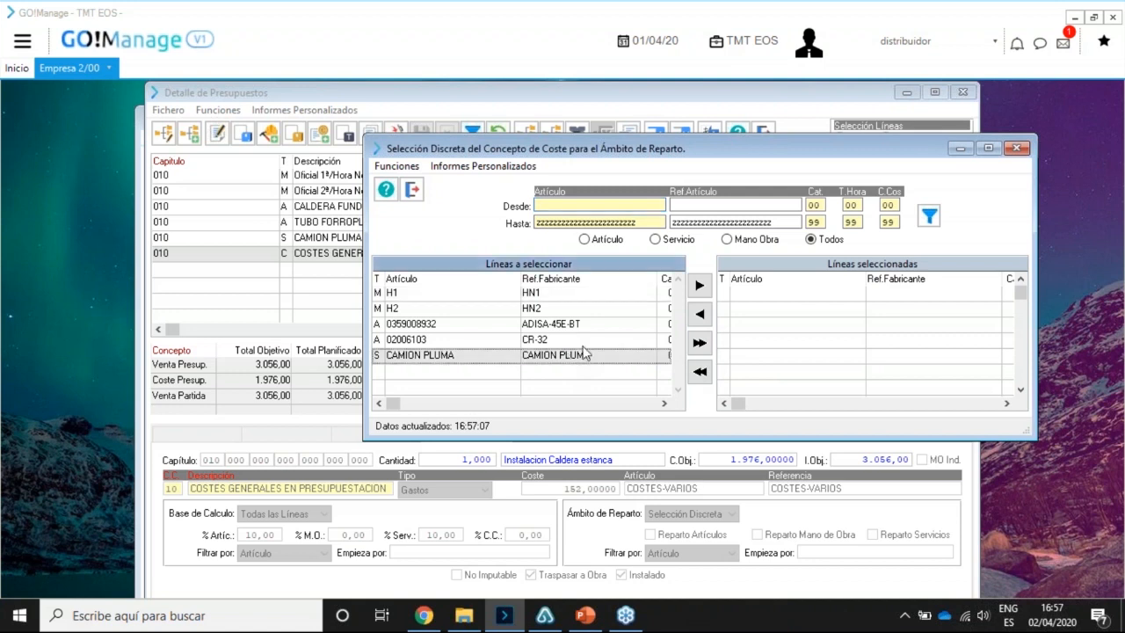
left_click(699, 284)
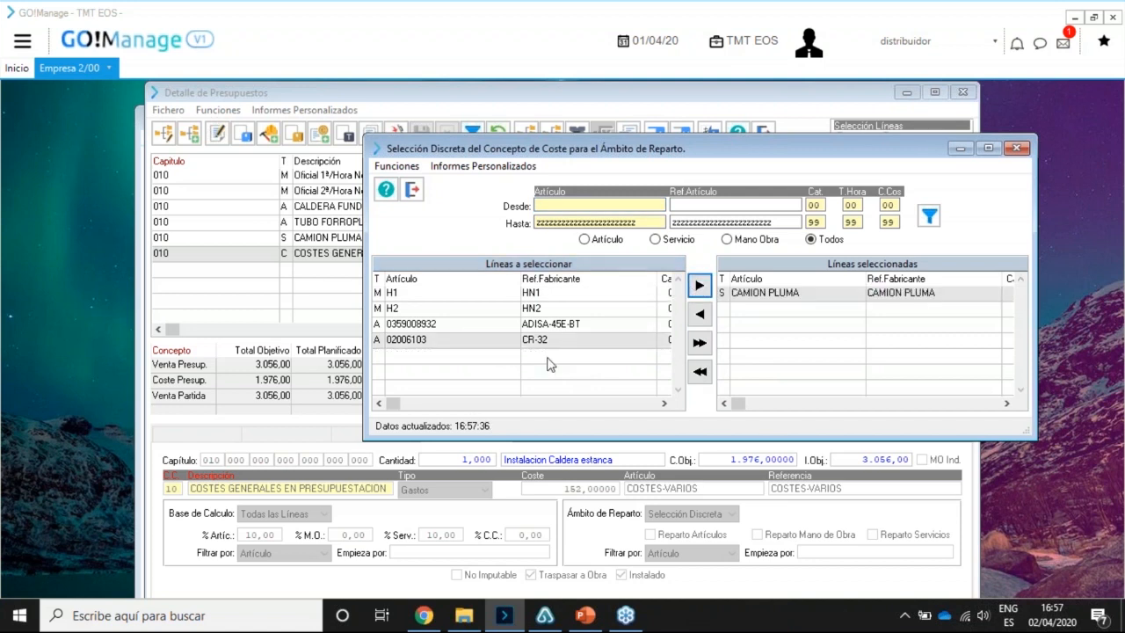
left_click(463, 338)
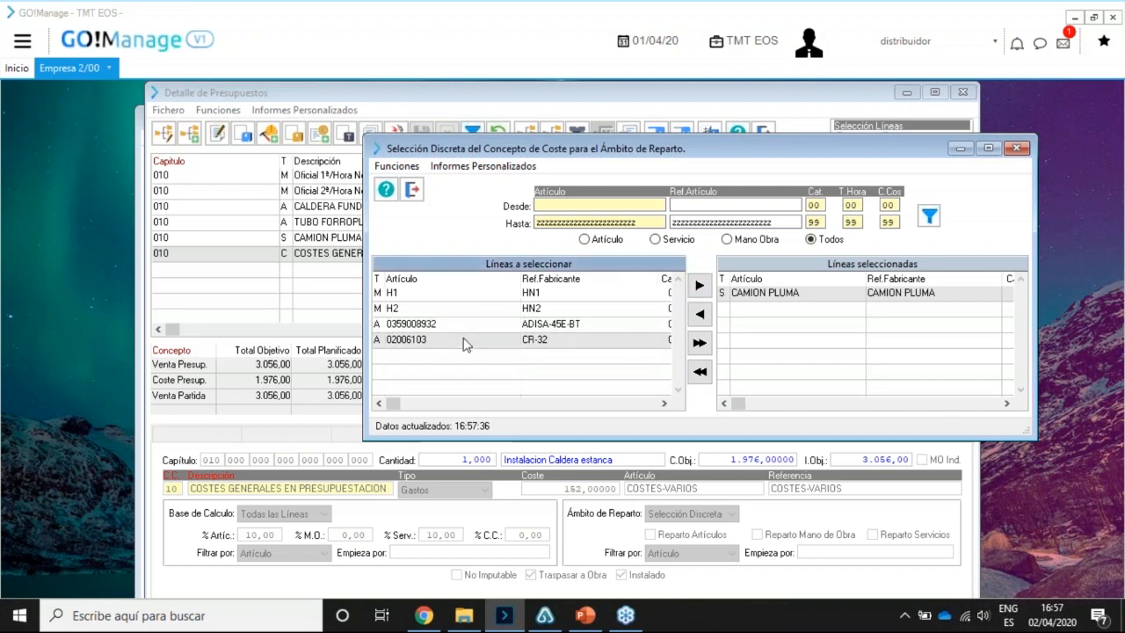
left_click(699, 285)
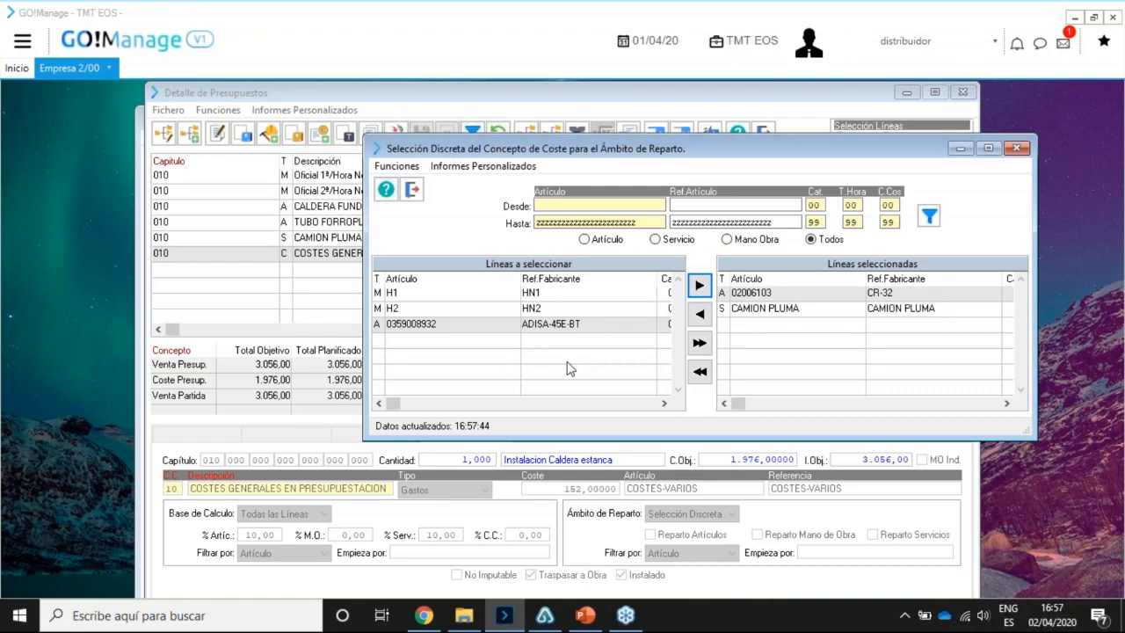
left_click(413, 189)
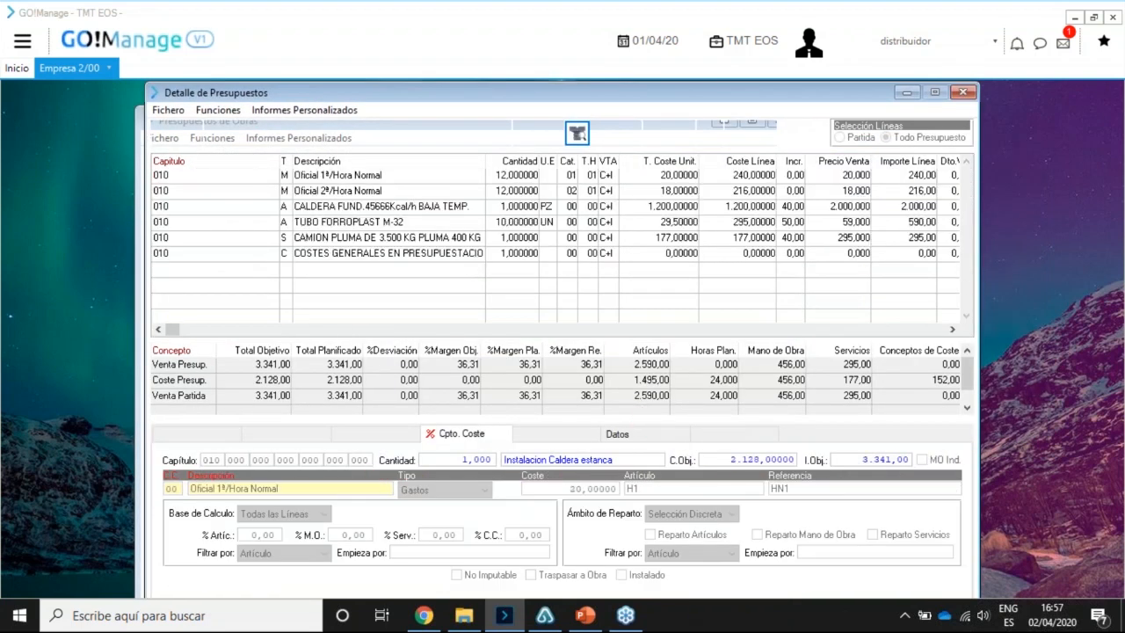
Compare the COSTES GENERALES line with the Concepto Coste amounts on the CAMION PLUMA, CALDERA and TUBO FORROPLAST lines.
left_click(395, 254)
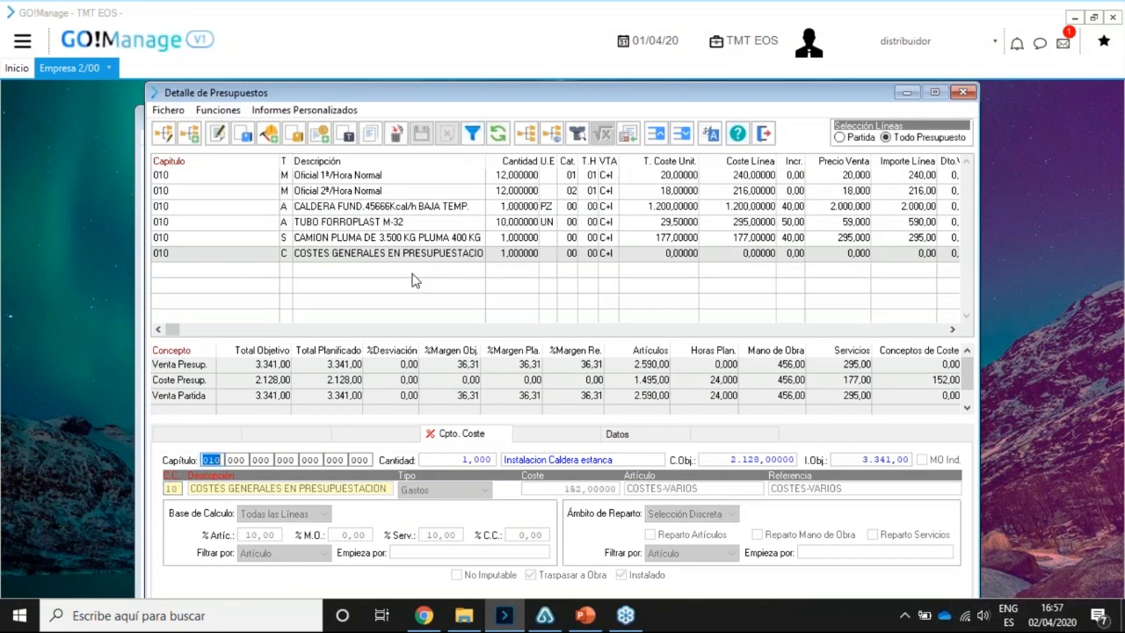
left_click(417, 261)
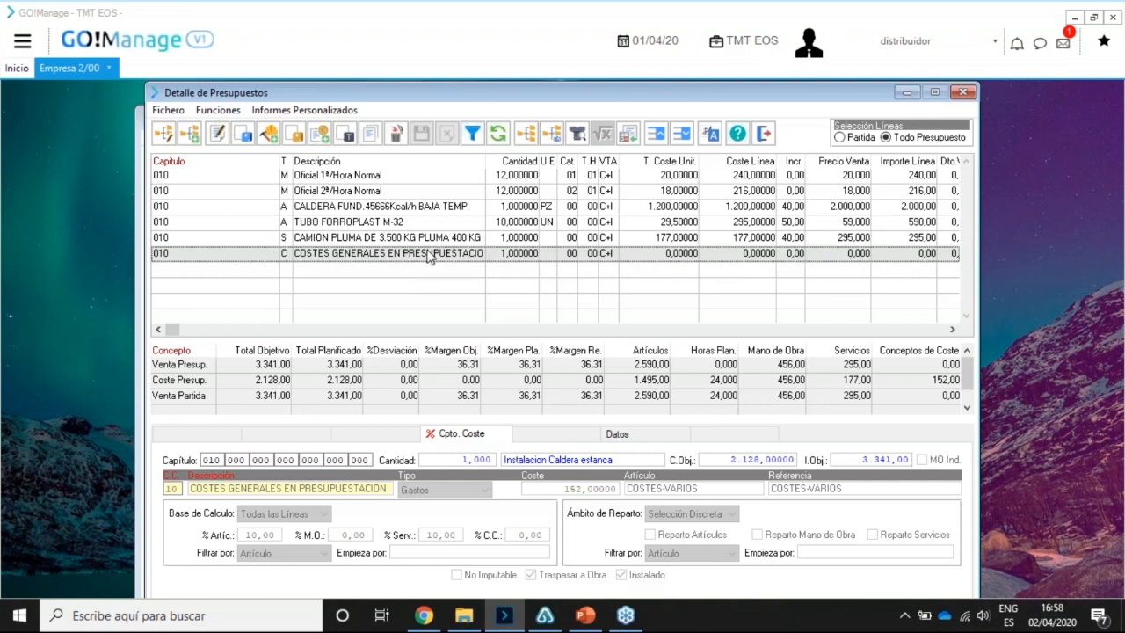
left_click(392, 239)
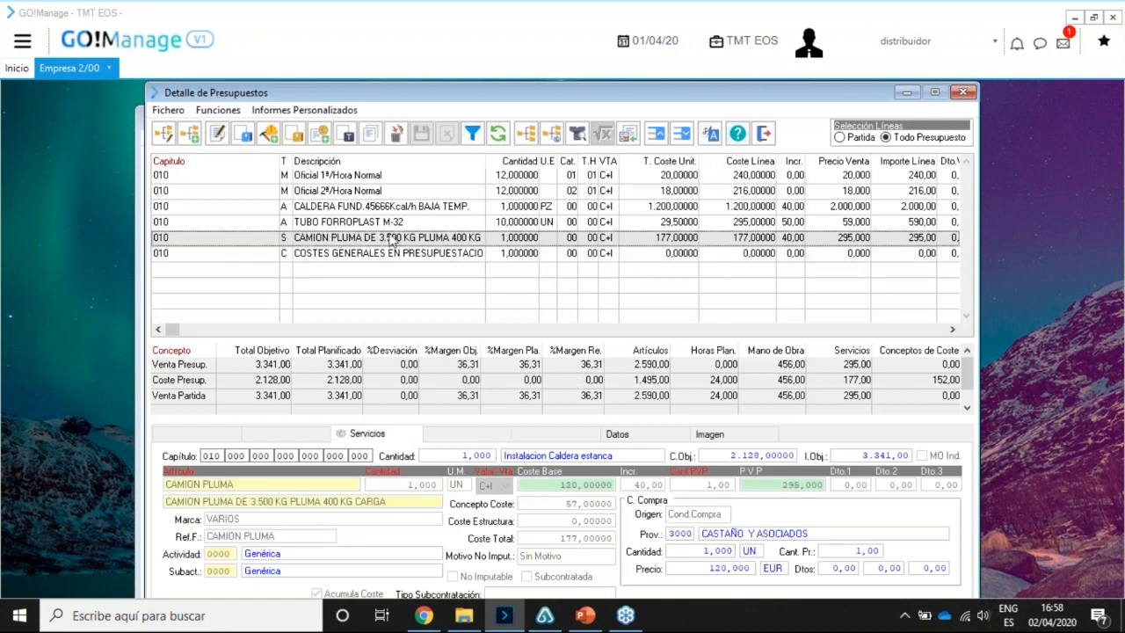
left_click(419, 255)
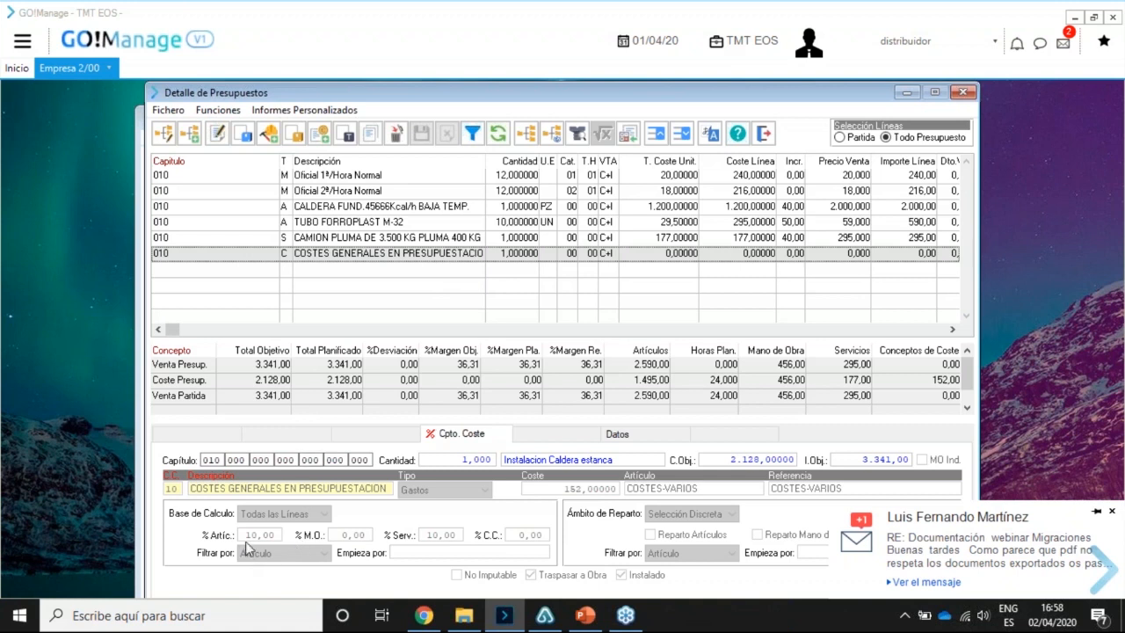
left_click(456, 238)
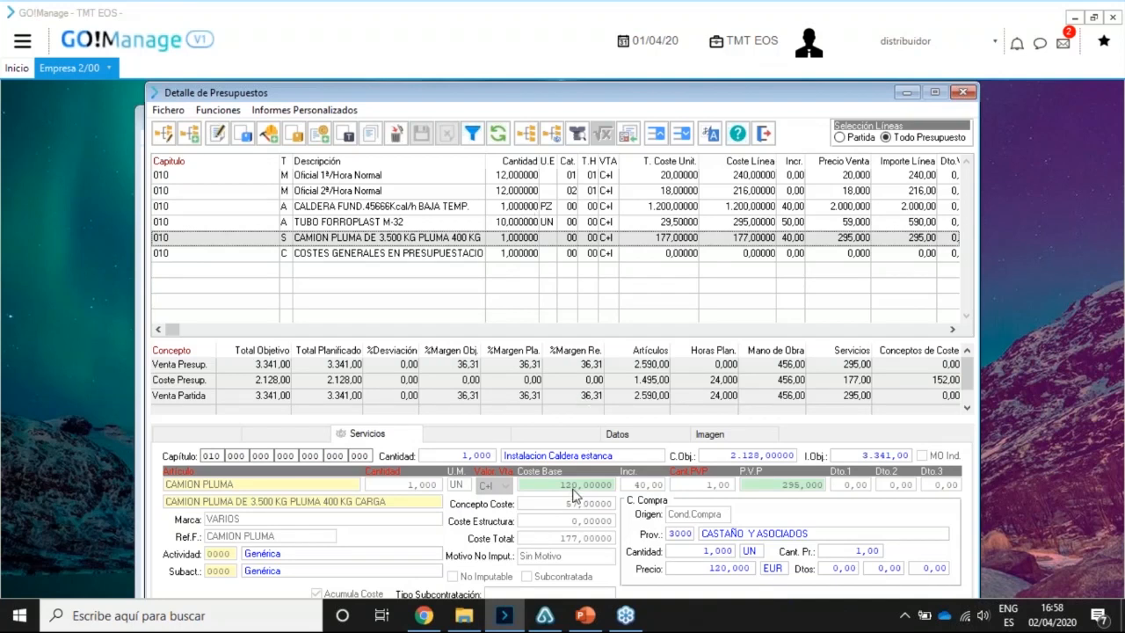
left_click(522, 208)
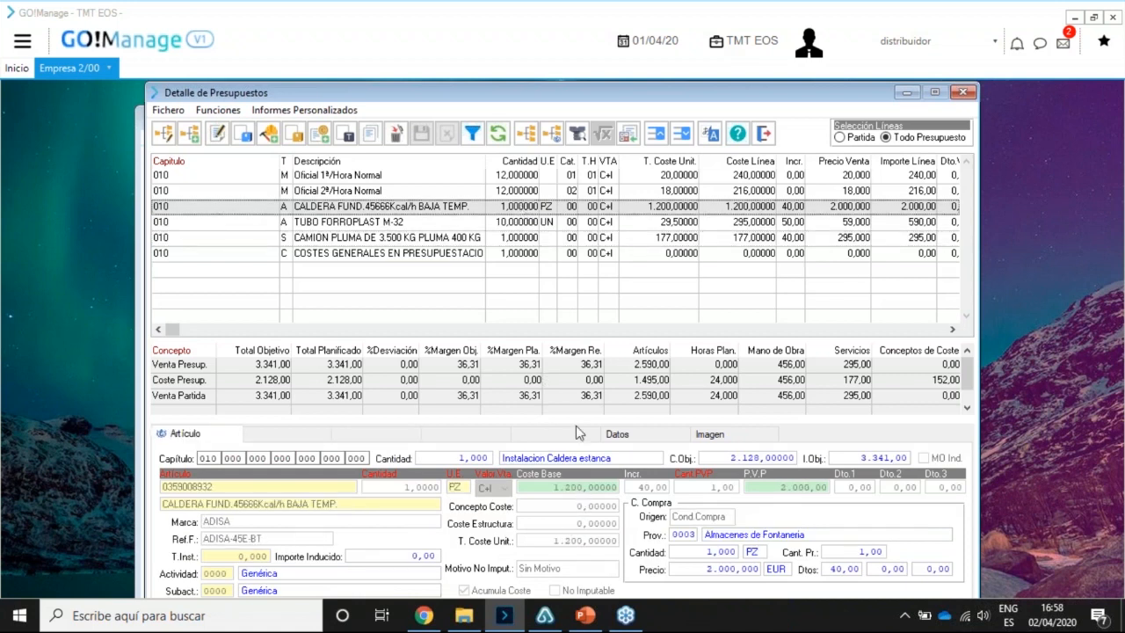
left_click(500, 227)
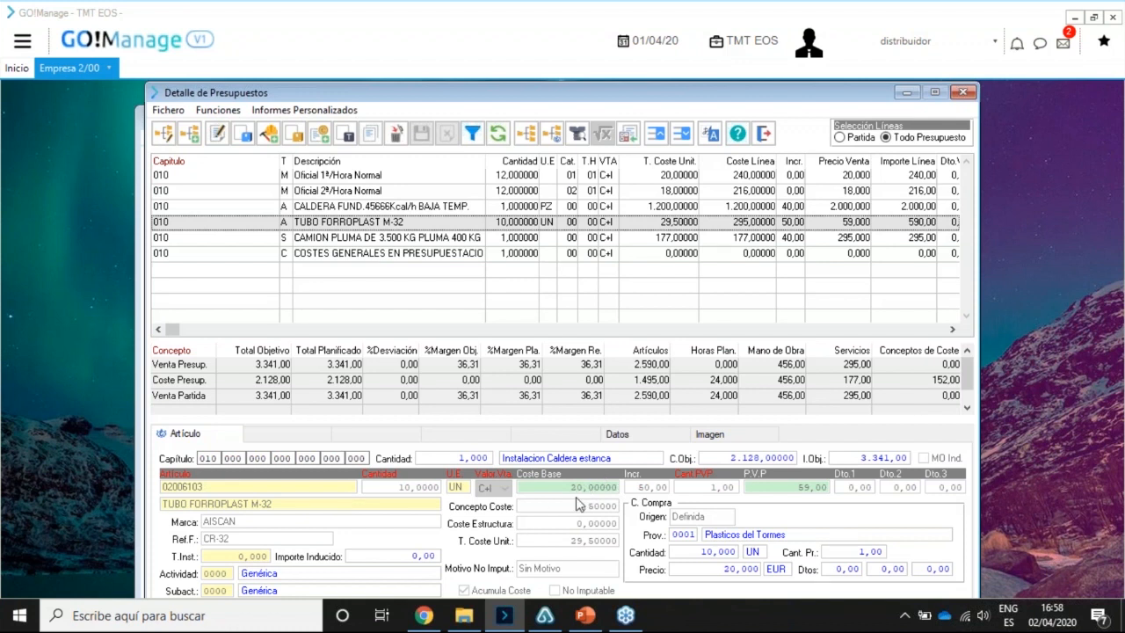
left_click(523, 254)
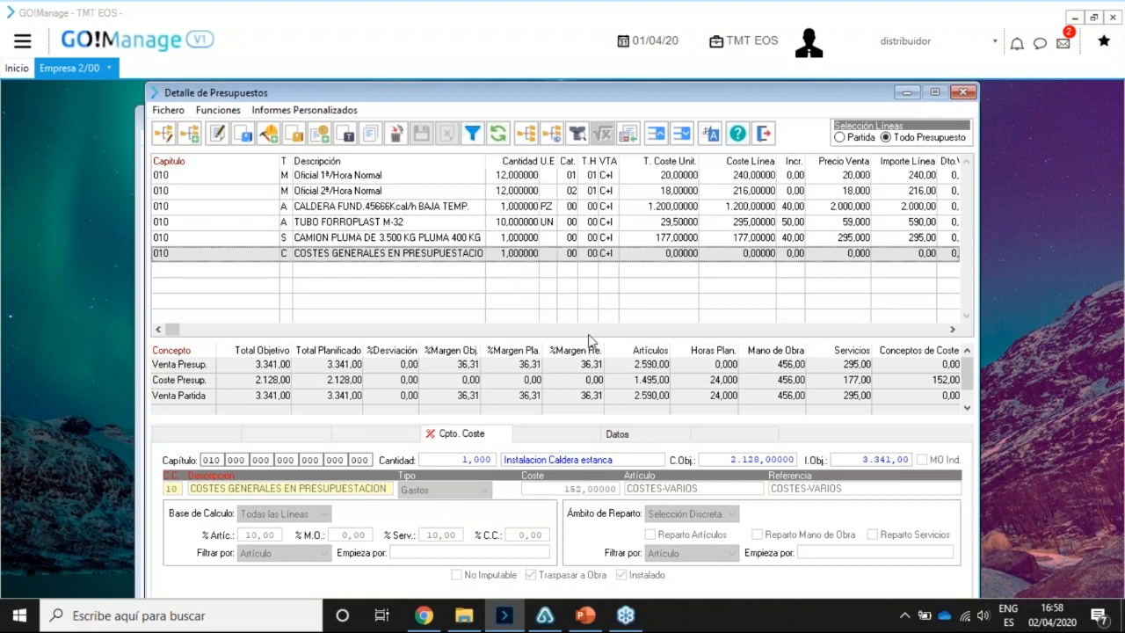
Recheck the Concepto Coste field on the service and article lines, and inspect the Oficial 2ª labour line.
left_click(515, 241)
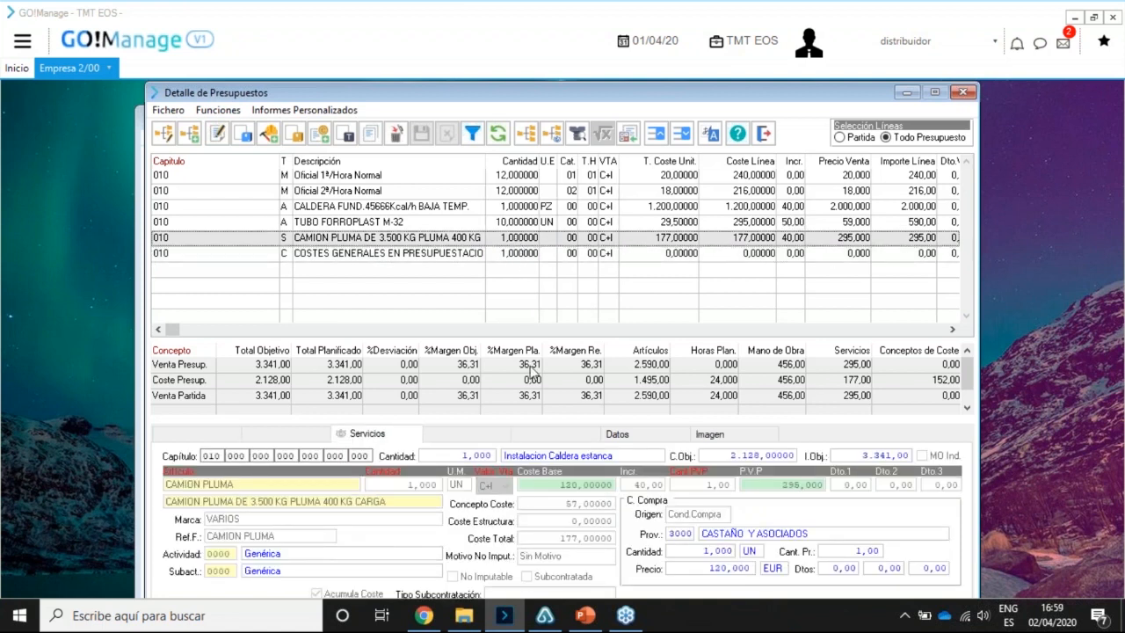
left_click(523, 224)
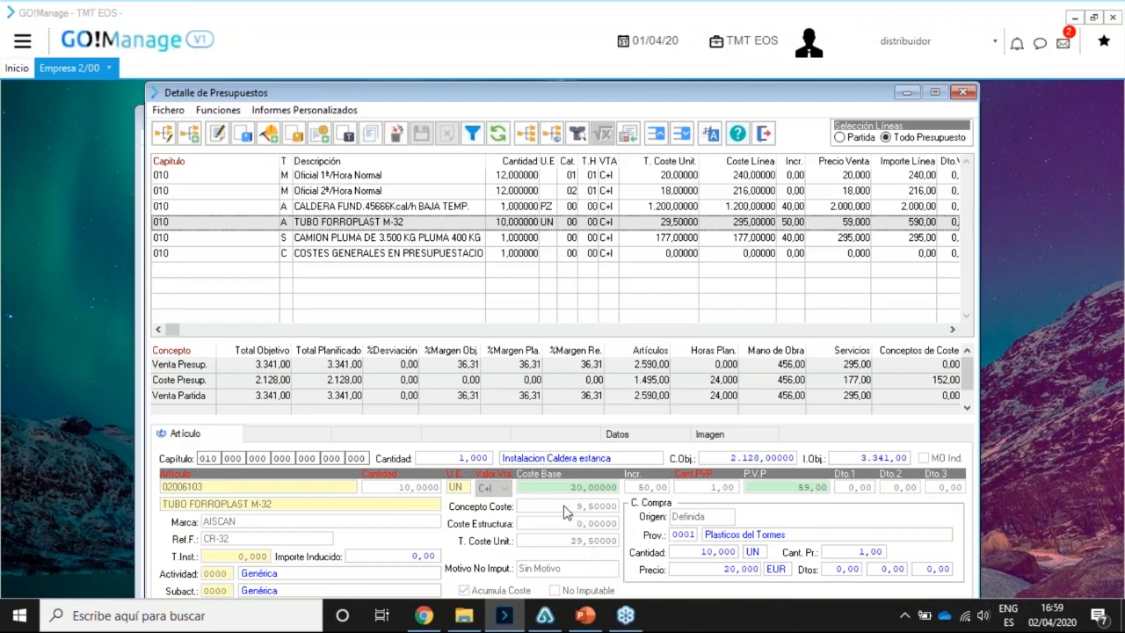
left_click(522, 241)
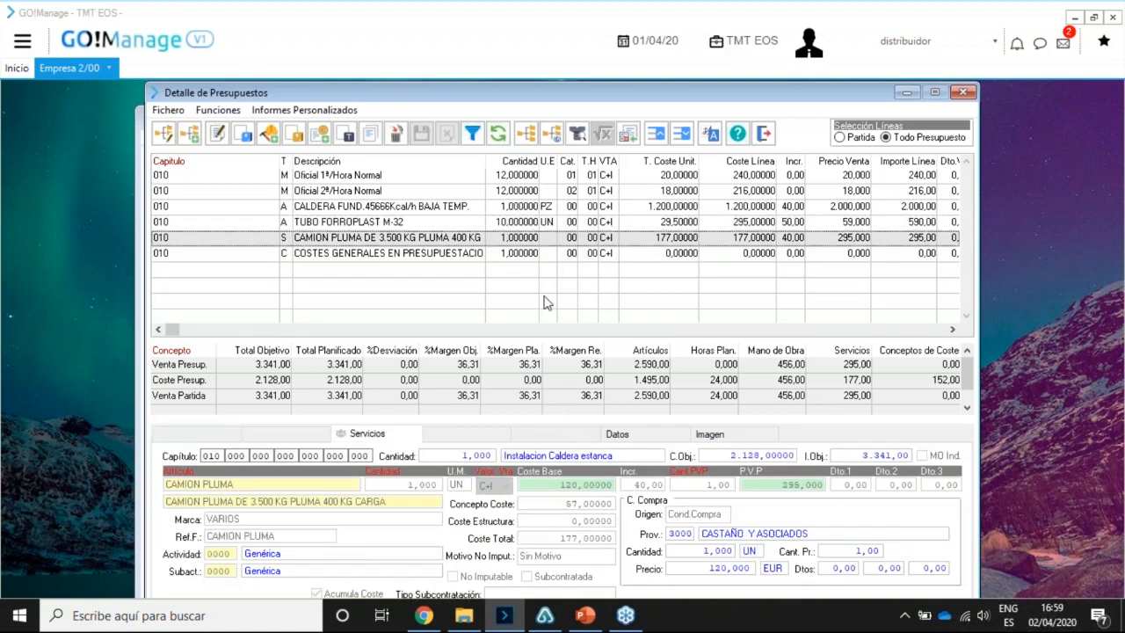
left_click(525, 207)
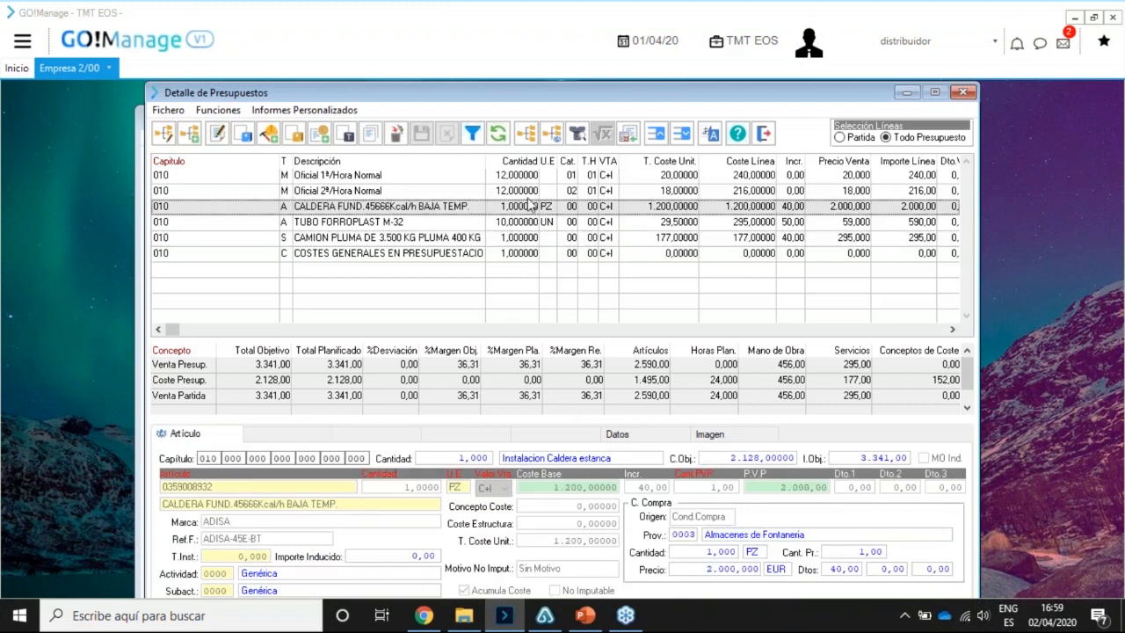
left_click(525, 191)
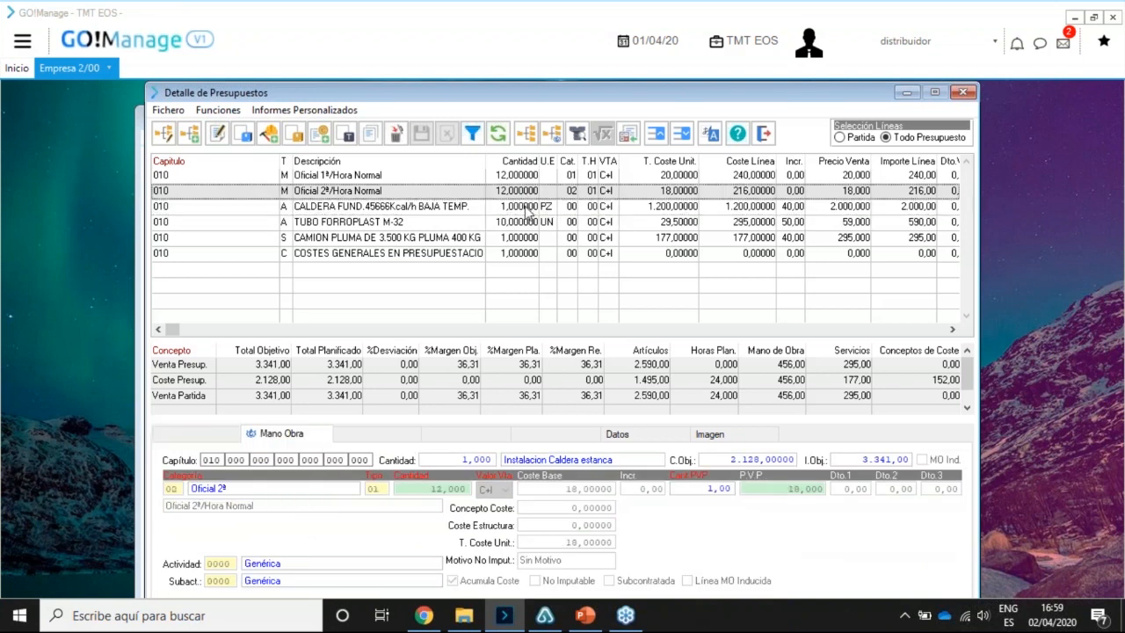
Compare the CALDERA, TUBO FORROPLAST, CAMION PLUMA and COSTES GENERALES lines, and close the budget detail.
left_click(527, 207)
key("Down")
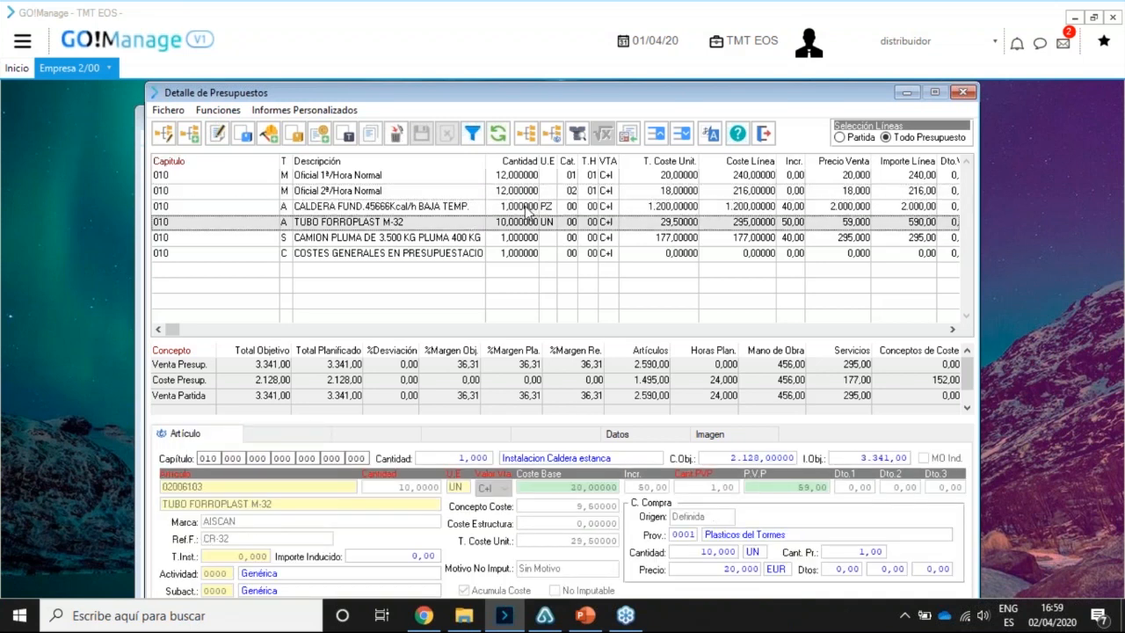
key("Down")
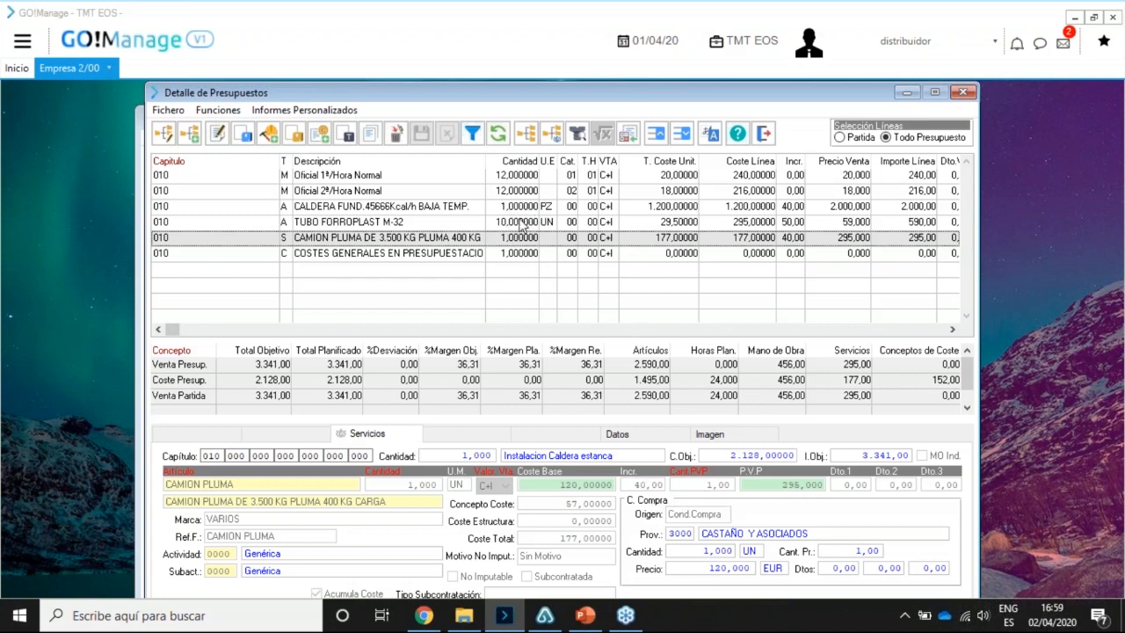
left_click(517, 253)
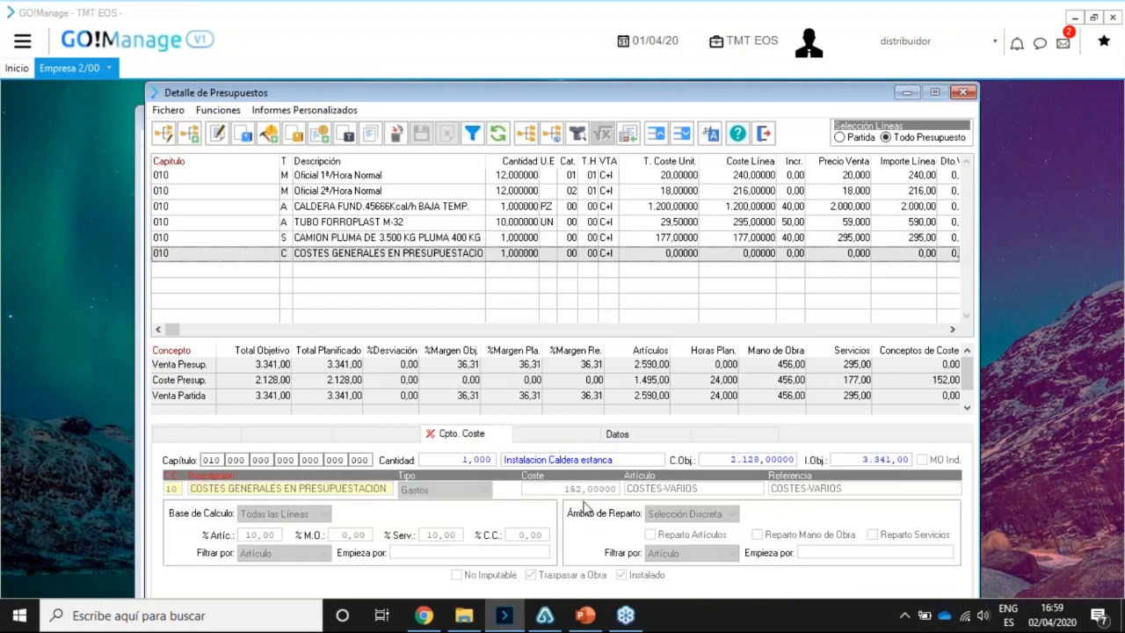
left_click(524, 238)
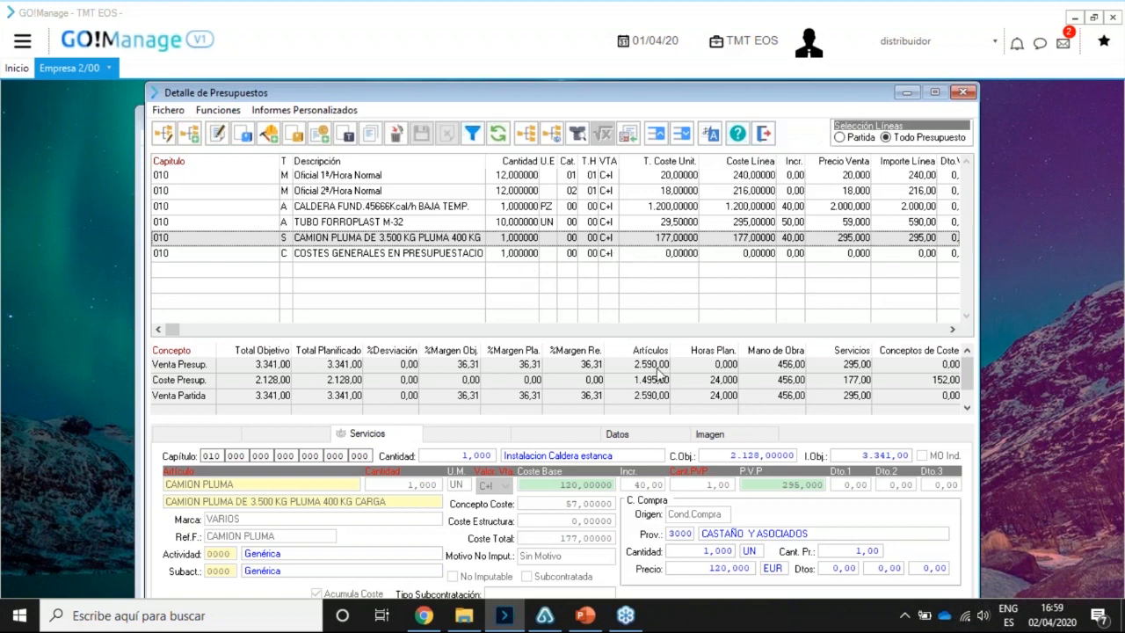
left_click(405, 256)
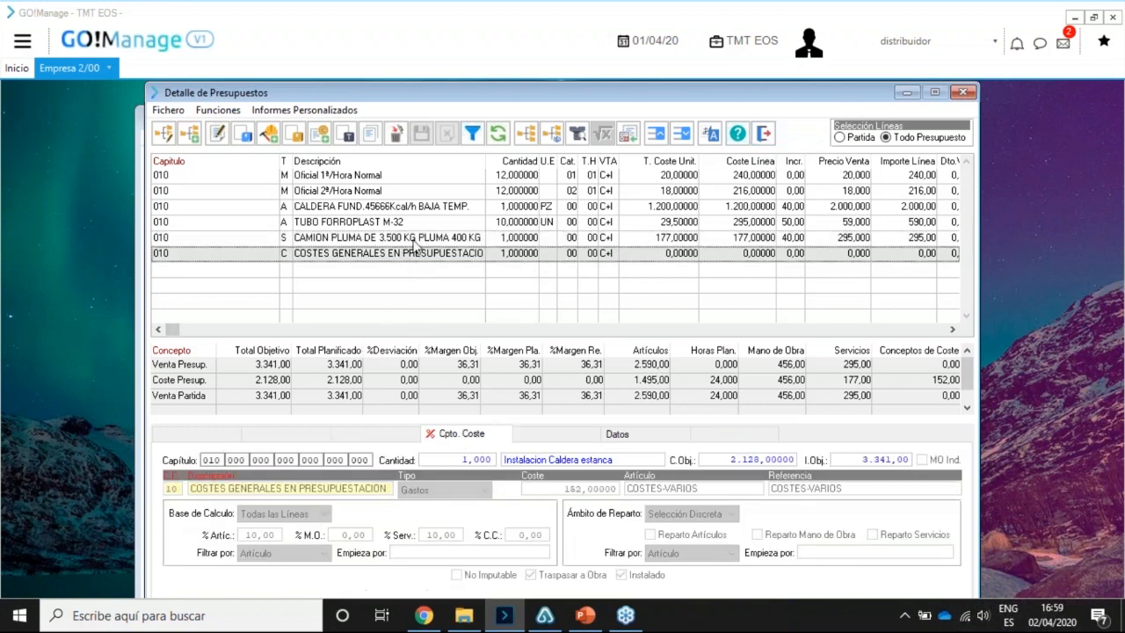
left_click(765, 139)
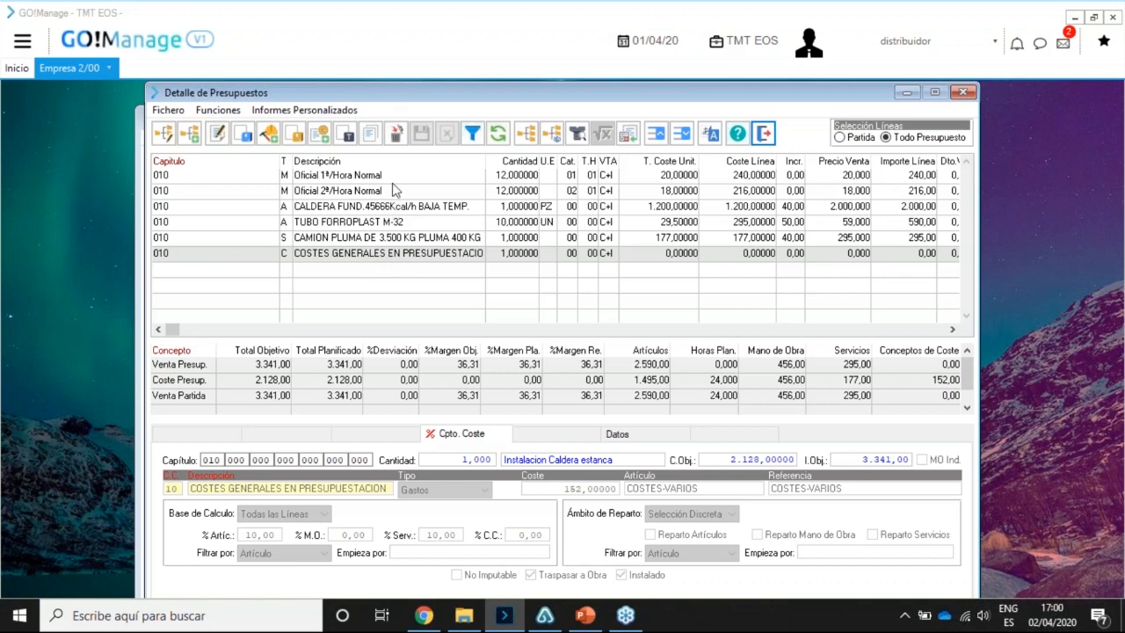
left_click(763, 134)
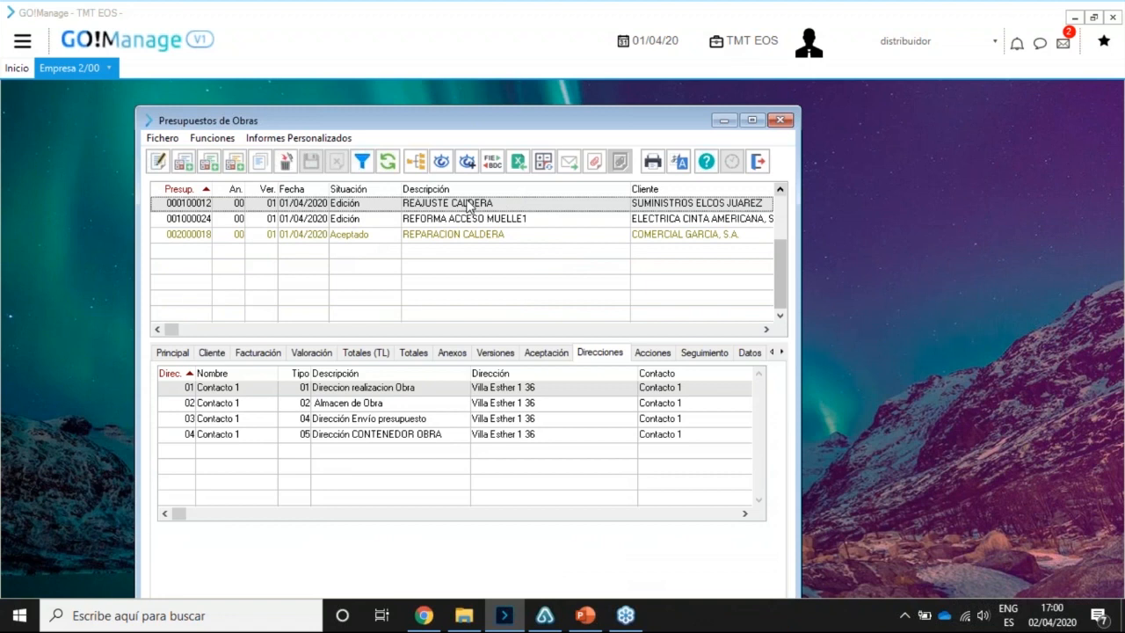
Start Creación Masiva de Costes for the REAJUSTE CALDERA budget and load cost concept 10, COSTES GENERALES EN PRESUPUESTACION.
left_click(212, 139)
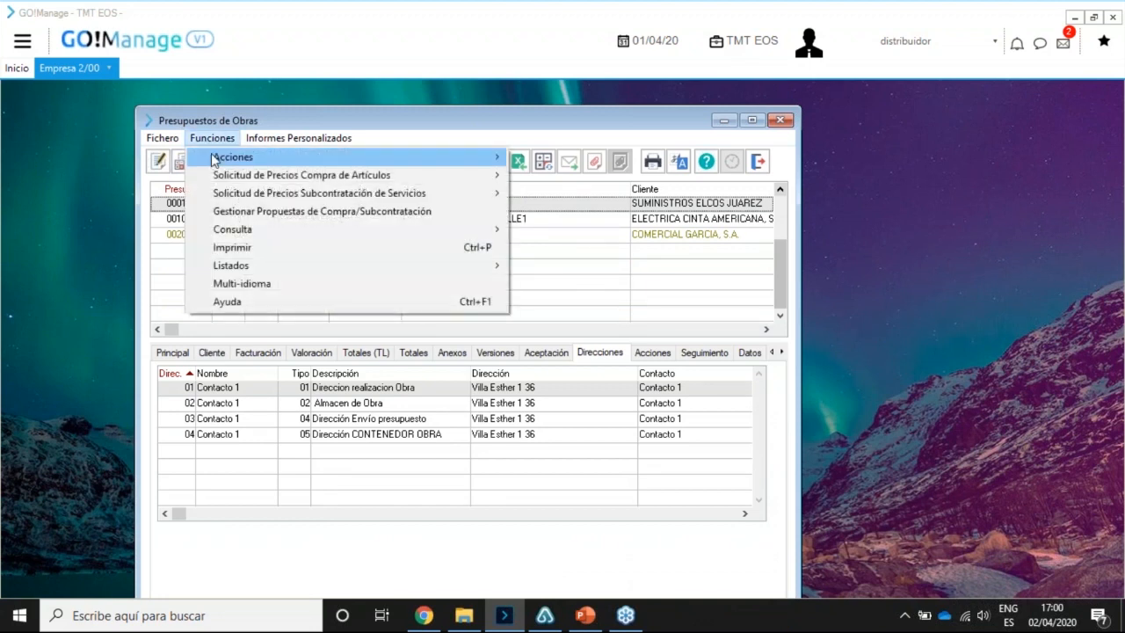
mouse_move(214, 164)
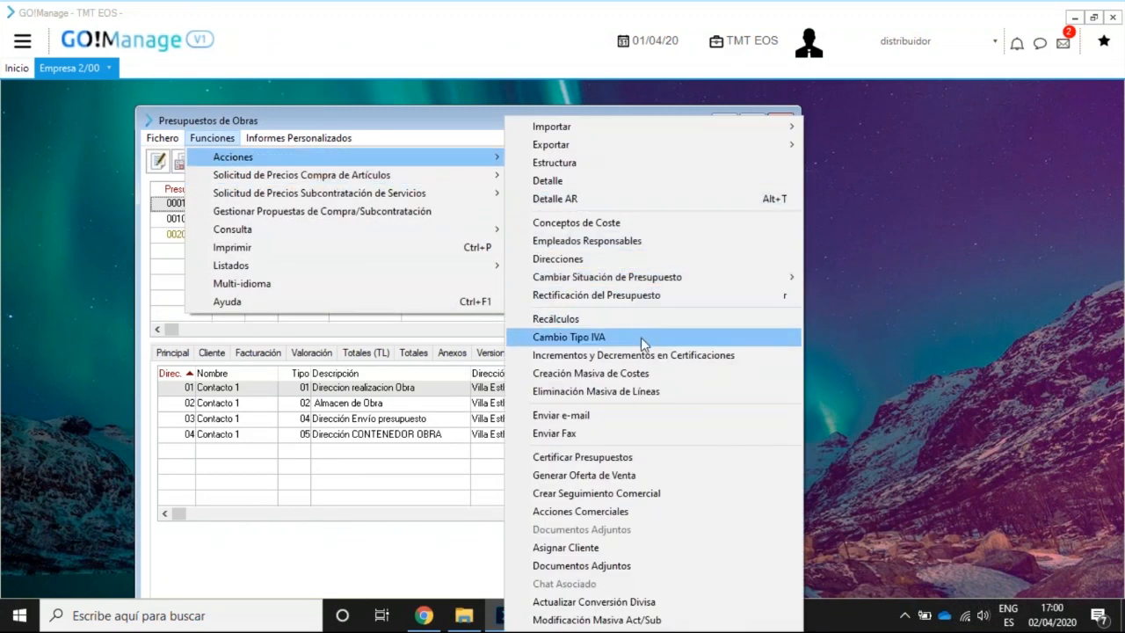
left_click(618, 372)
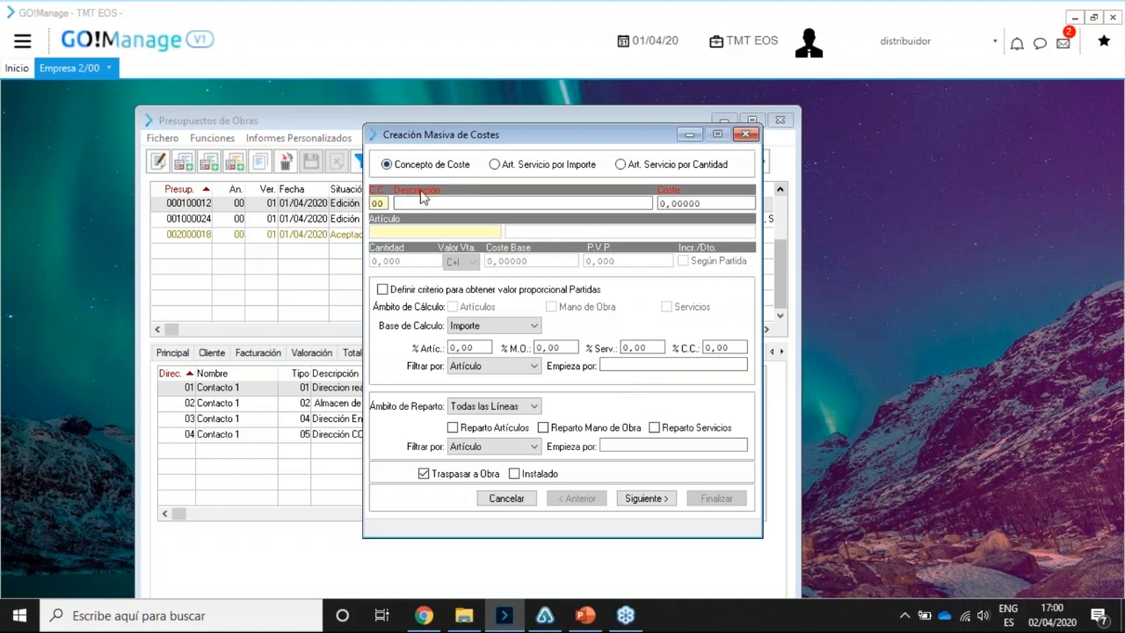
double_click(377, 203)
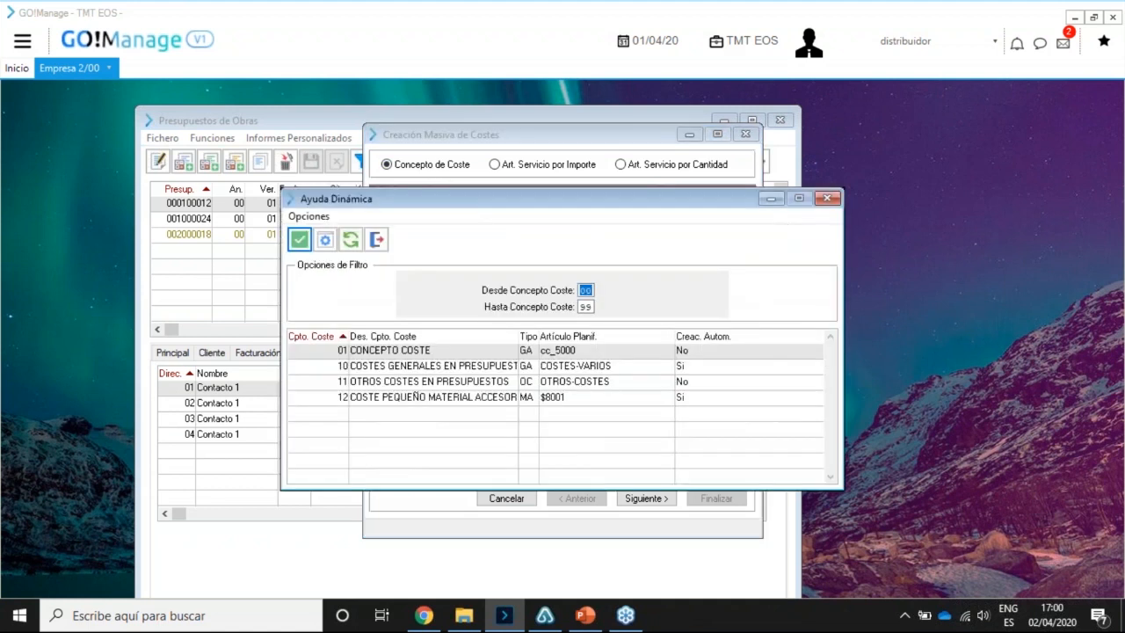
left_click(404, 366)
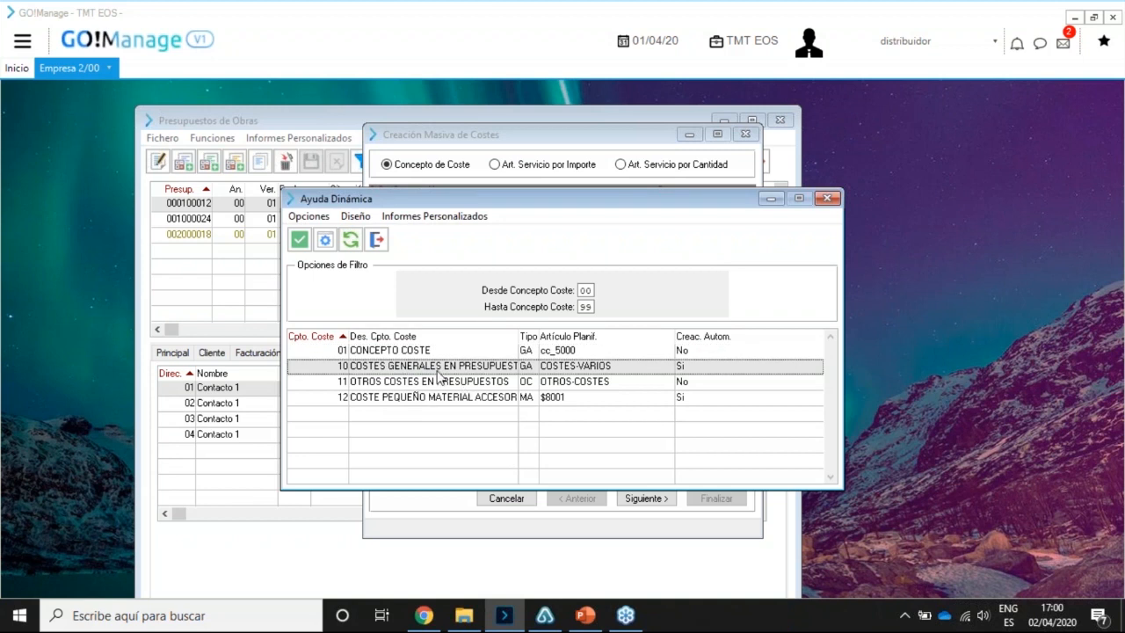
double_click(440, 367)
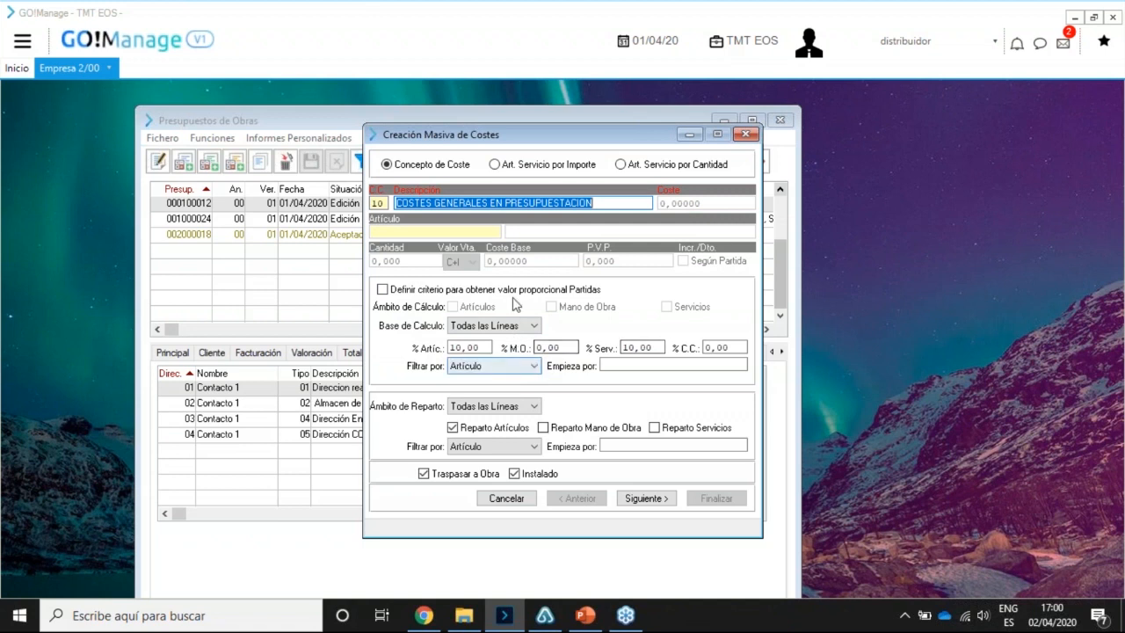
Try Importe as the calculation base and the labour and services distribution options, and cancel the mass cost creation.
left_click(497, 325)
left_click(501, 337)
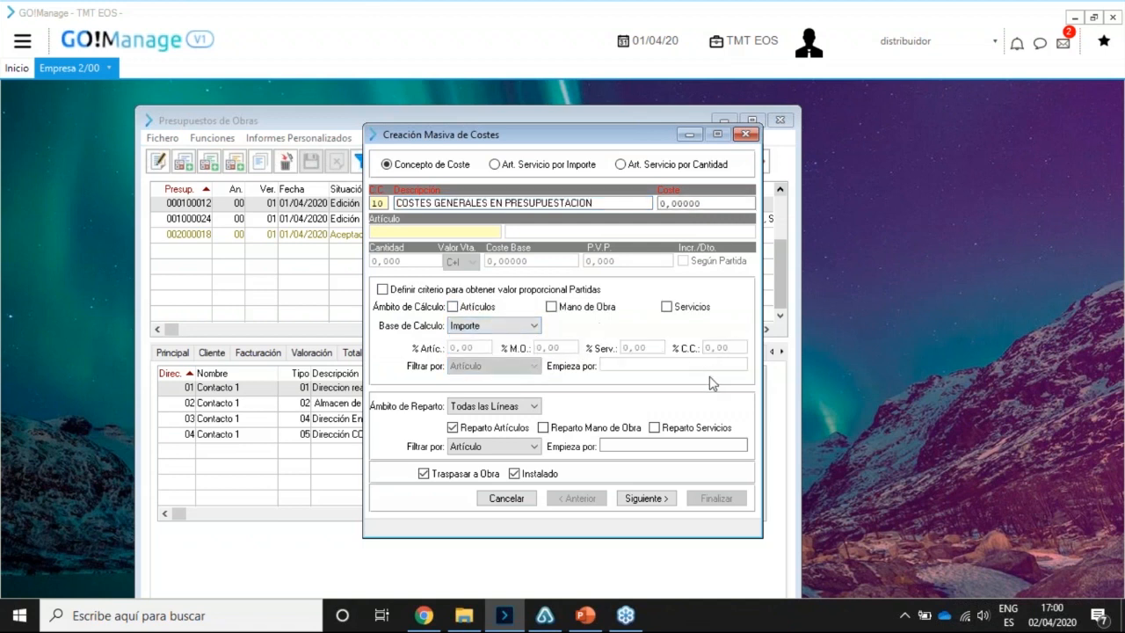
left_click(534, 406)
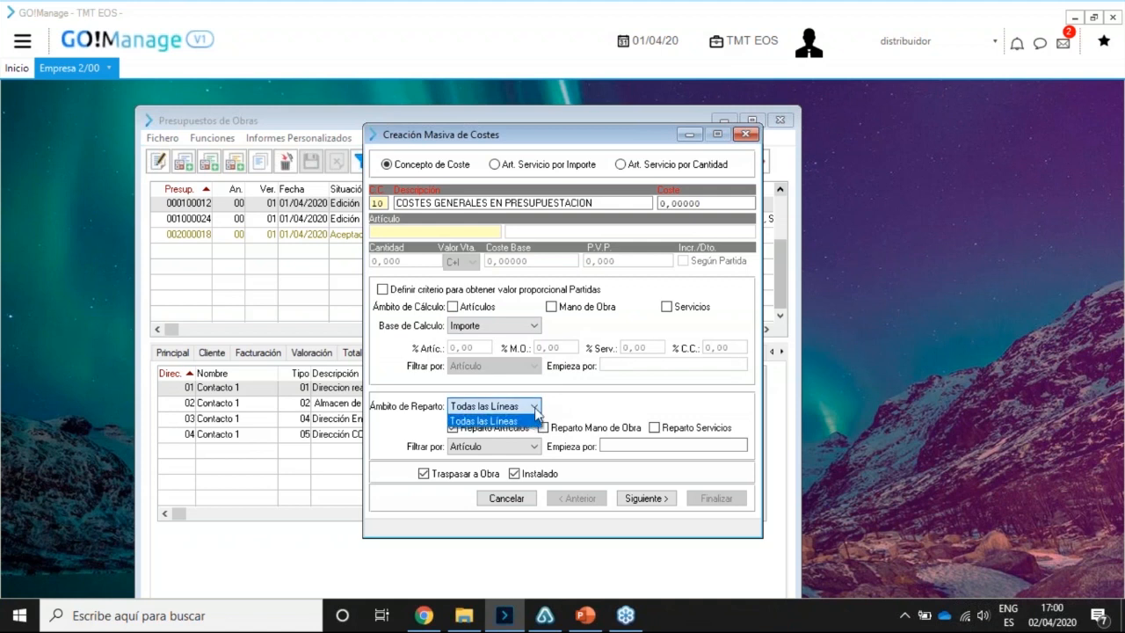
left_click(531, 421)
left_click(501, 428)
left_click(575, 429)
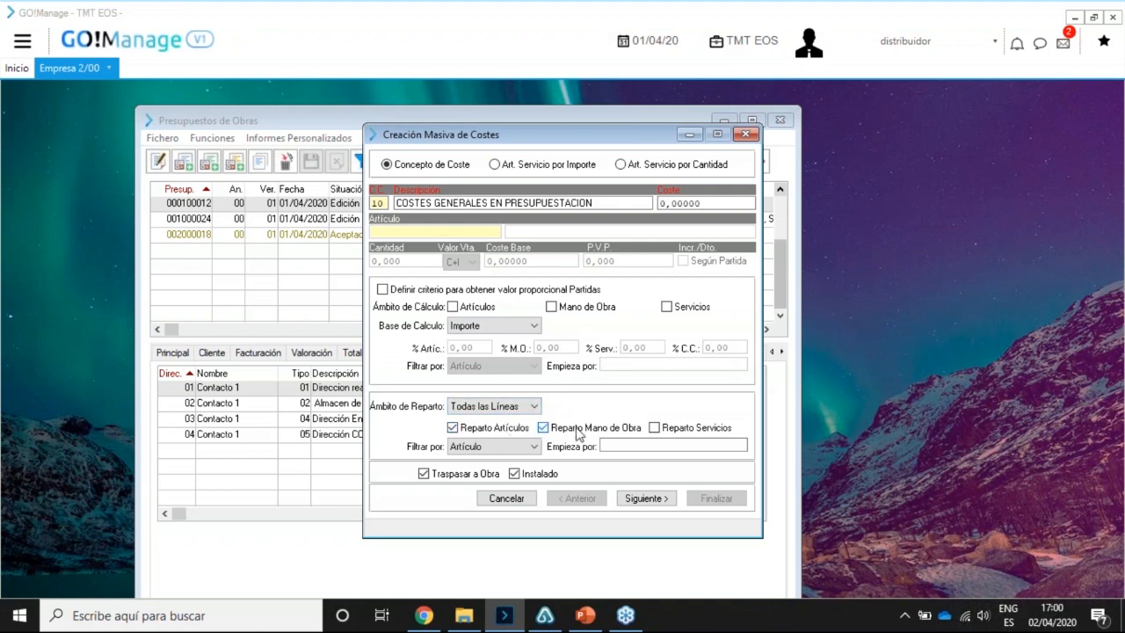
left_click(667, 431)
left_click(589, 435)
left_click(680, 437)
left_click(506, 499)
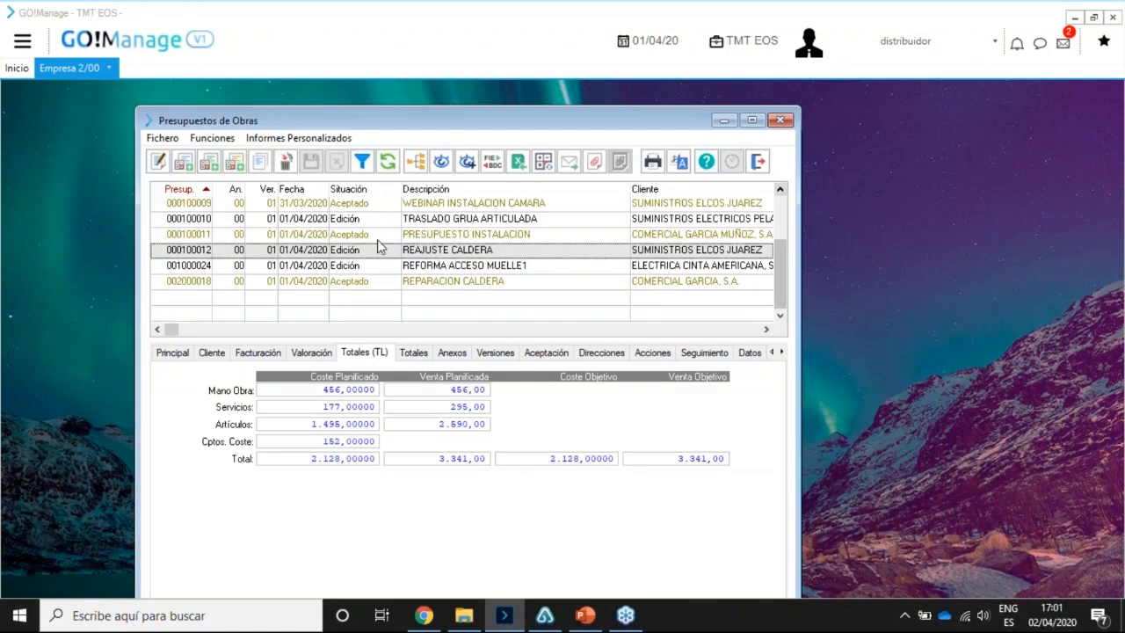
Consult the detail of PRESUPUESTO INSTALACION, check its OTROS COSTES and COSTE PEQUEÑO MATERIAL ACCESORIO lines, and close it.
left_click(432, 235)
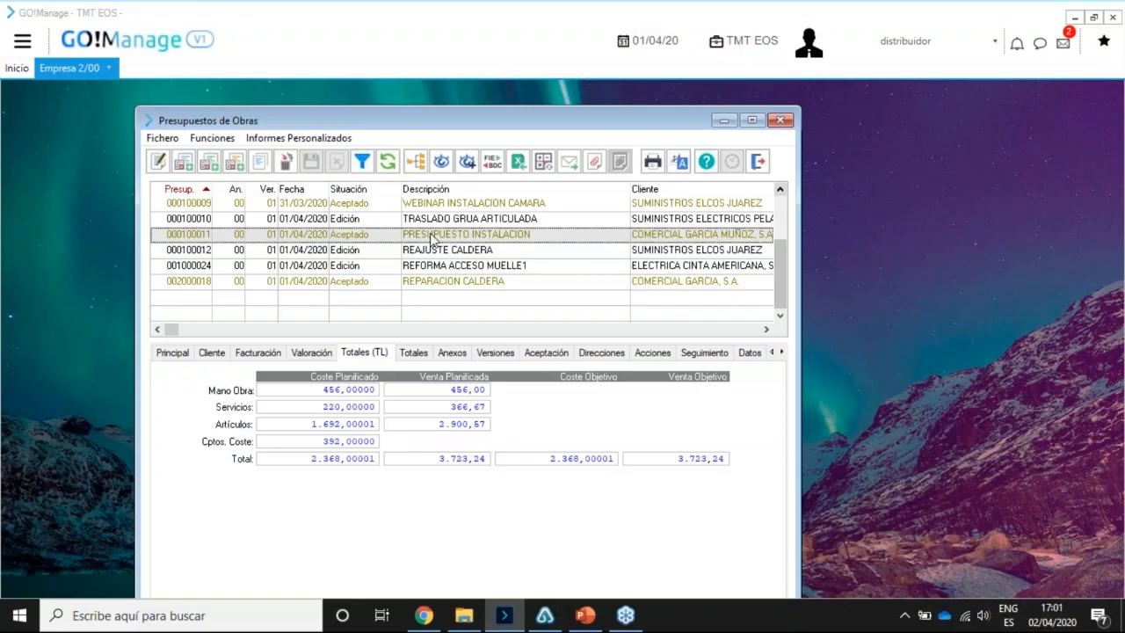
left_click(211, 138)
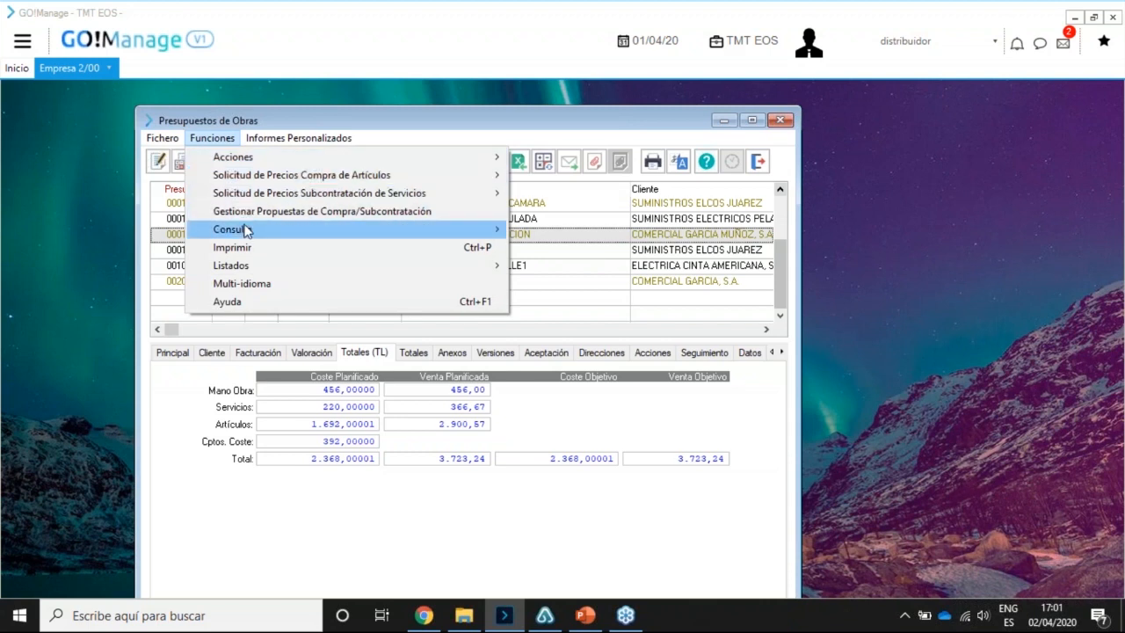
mouse_move(246, 228)
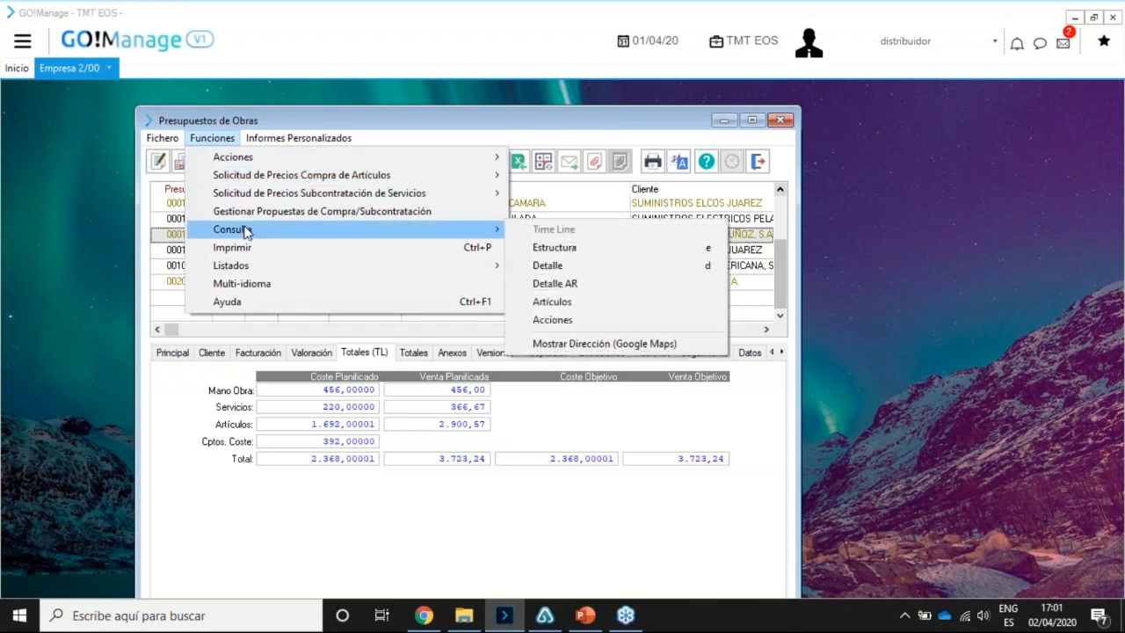
left_click(546, 265)
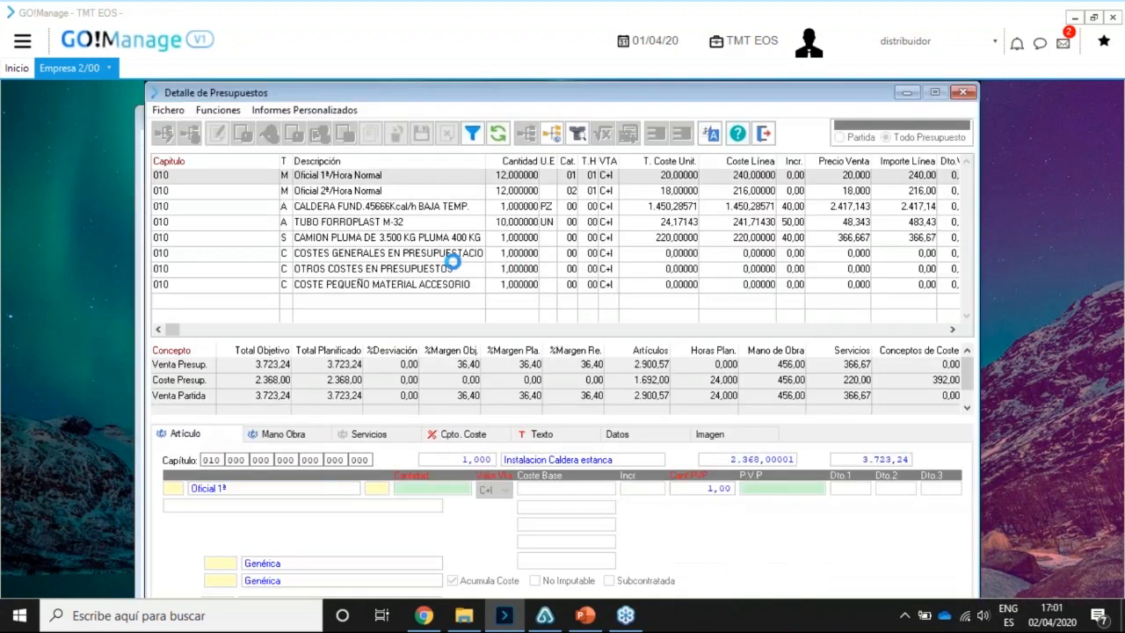
left_click(343, 269)
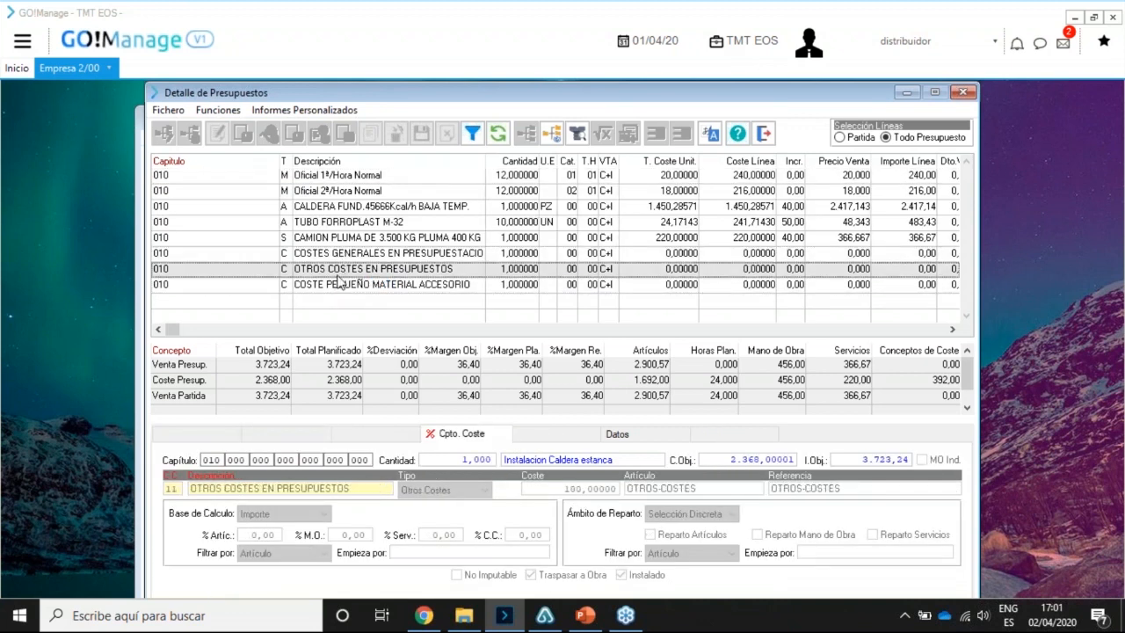
left_click(334, 286)
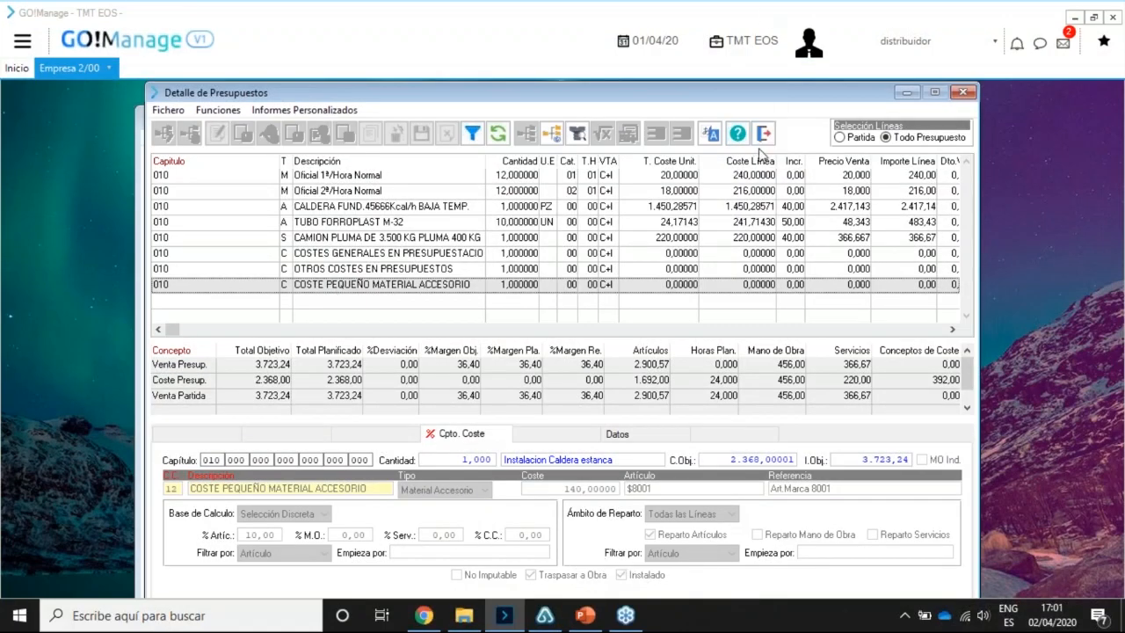
left_click(765, 133)
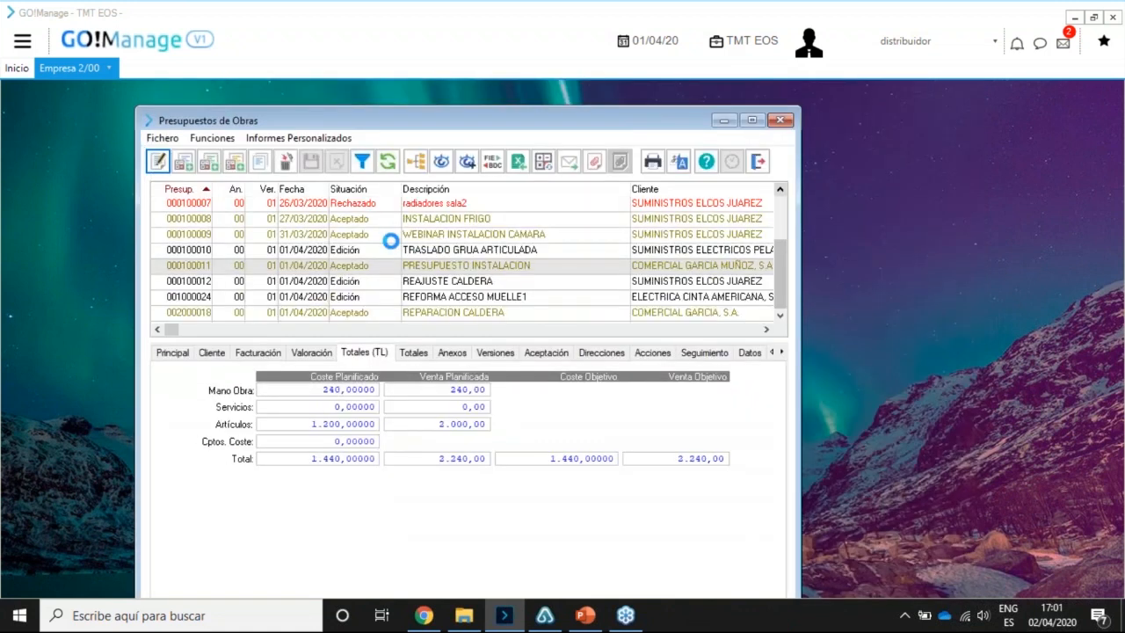
Open the Obra linked to PRESUPUESTO INSTALACION and display its line detail.
right_click(437, 210)
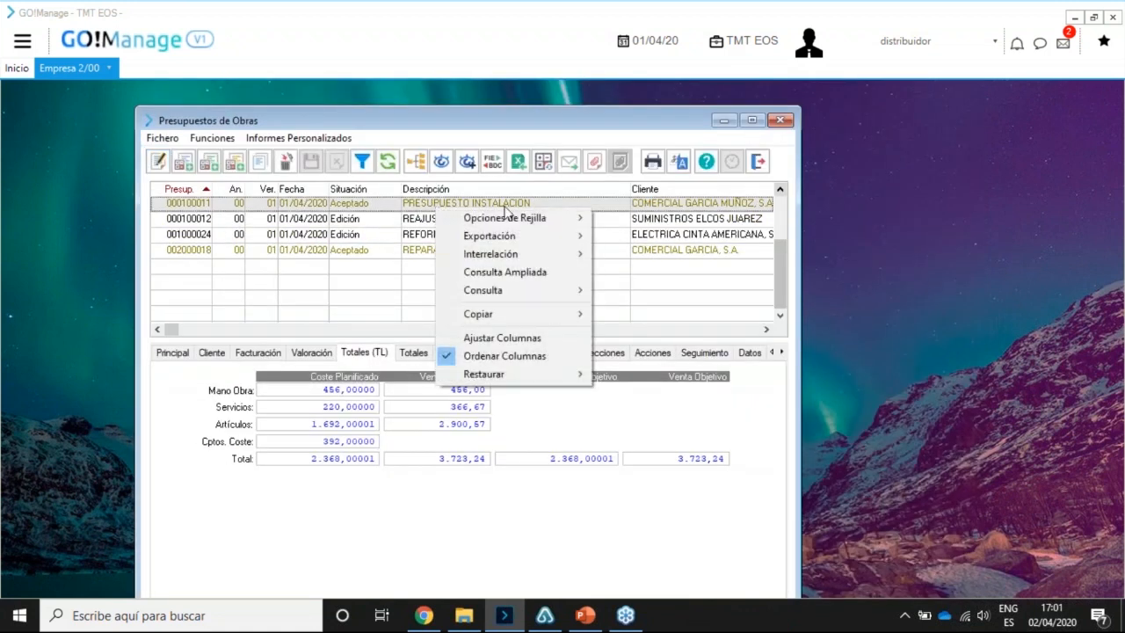
mouse_move(514, 224)
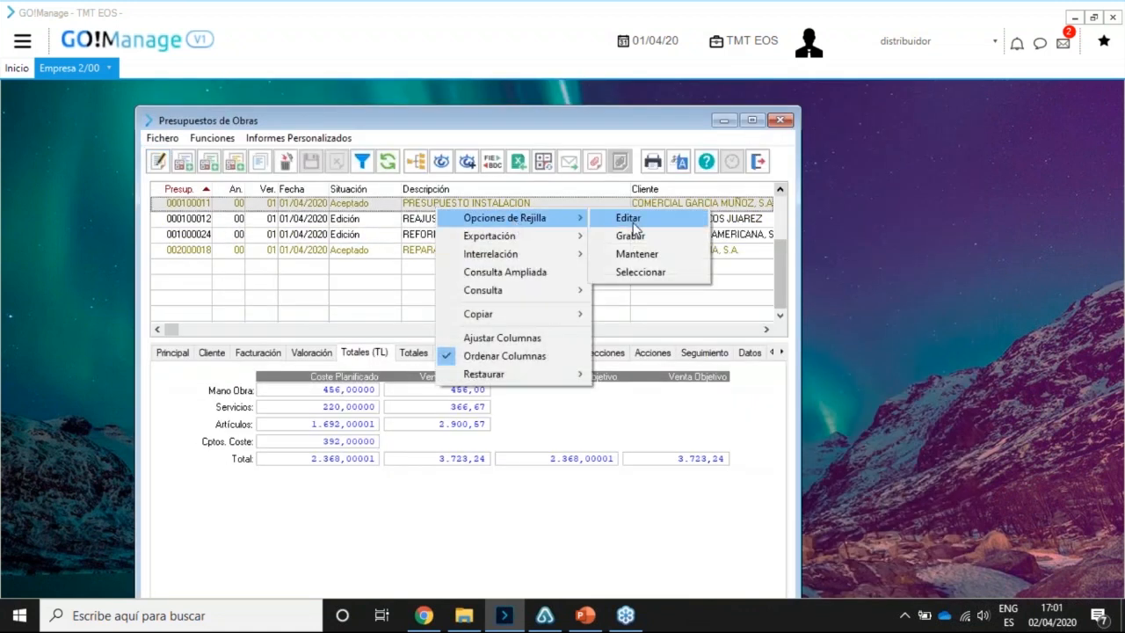
mouse_move(514, 254)
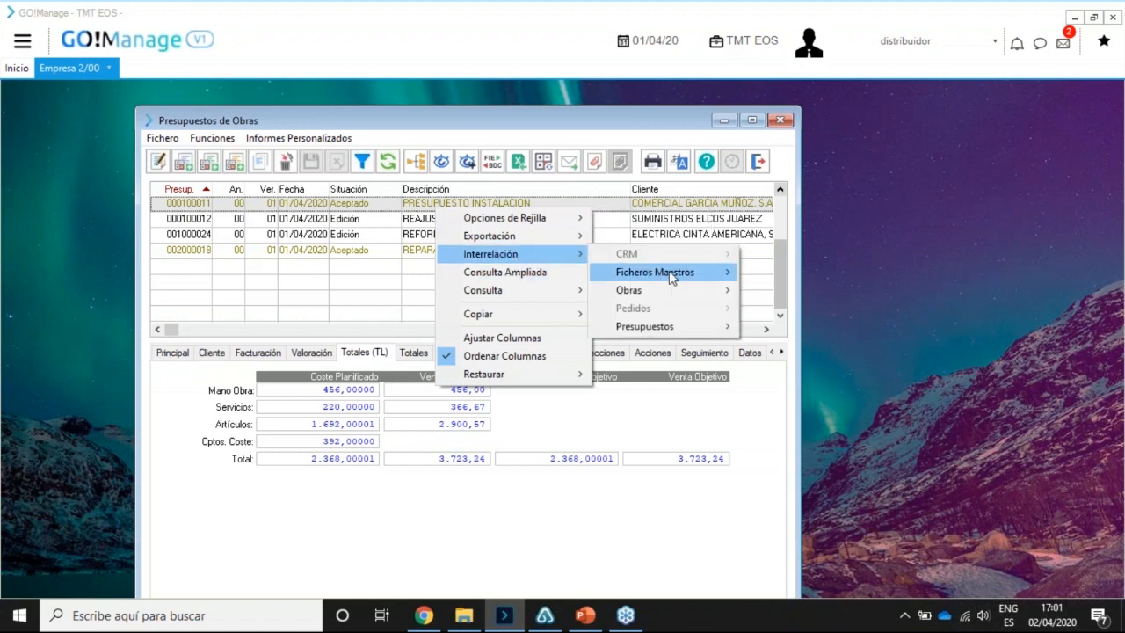
mouse_move(721, 291)
left_click(797, 293)
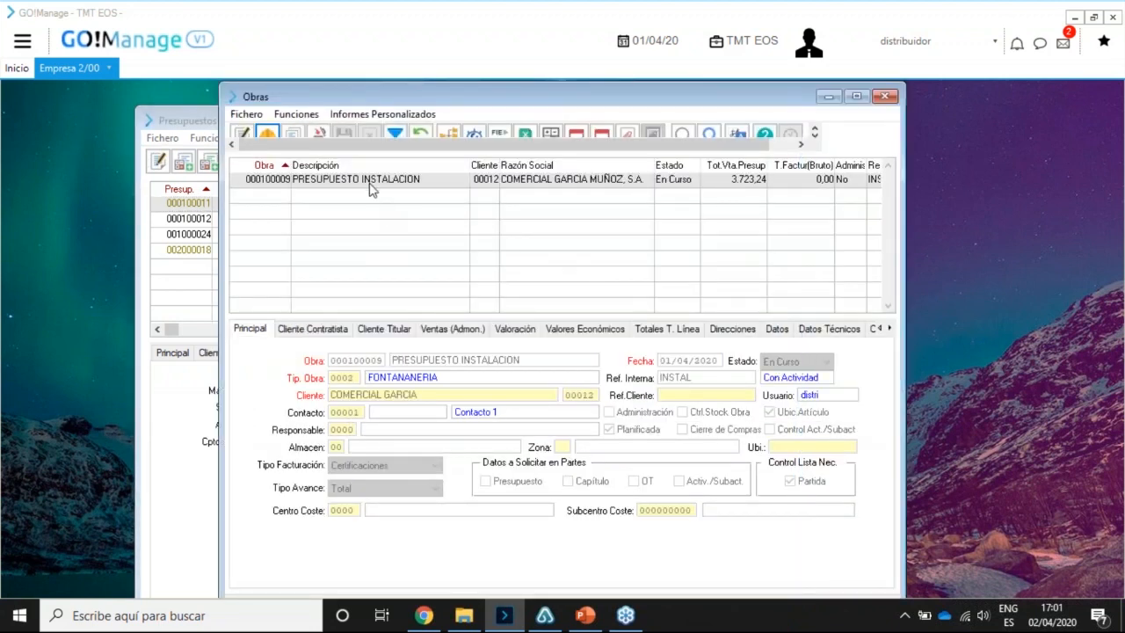
left_click(304, 118)
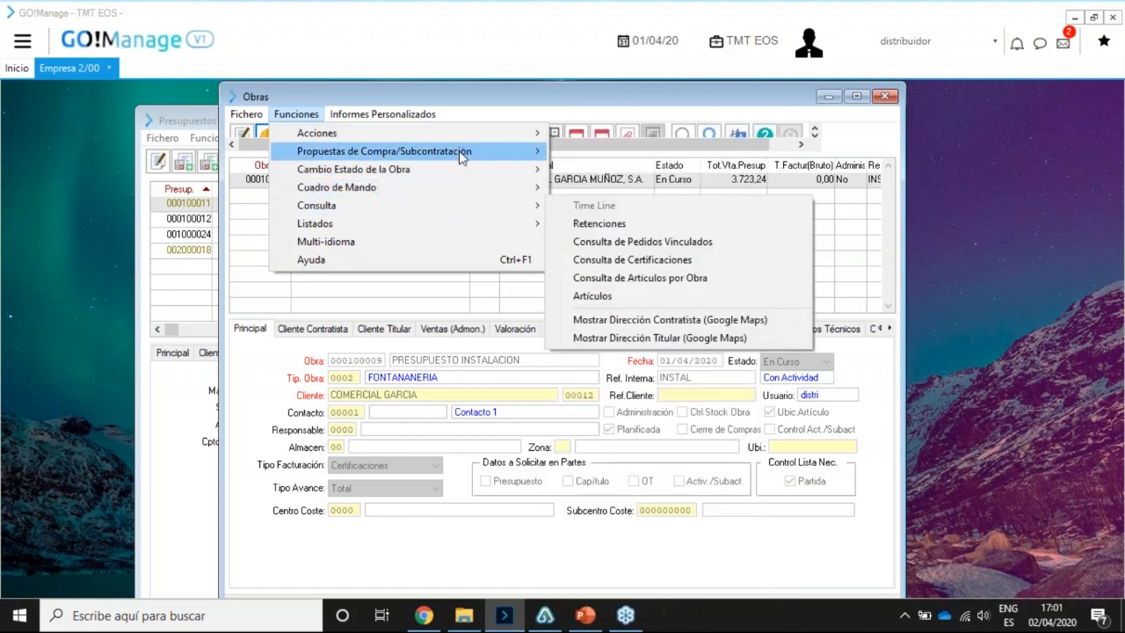
left_click(534, 98)
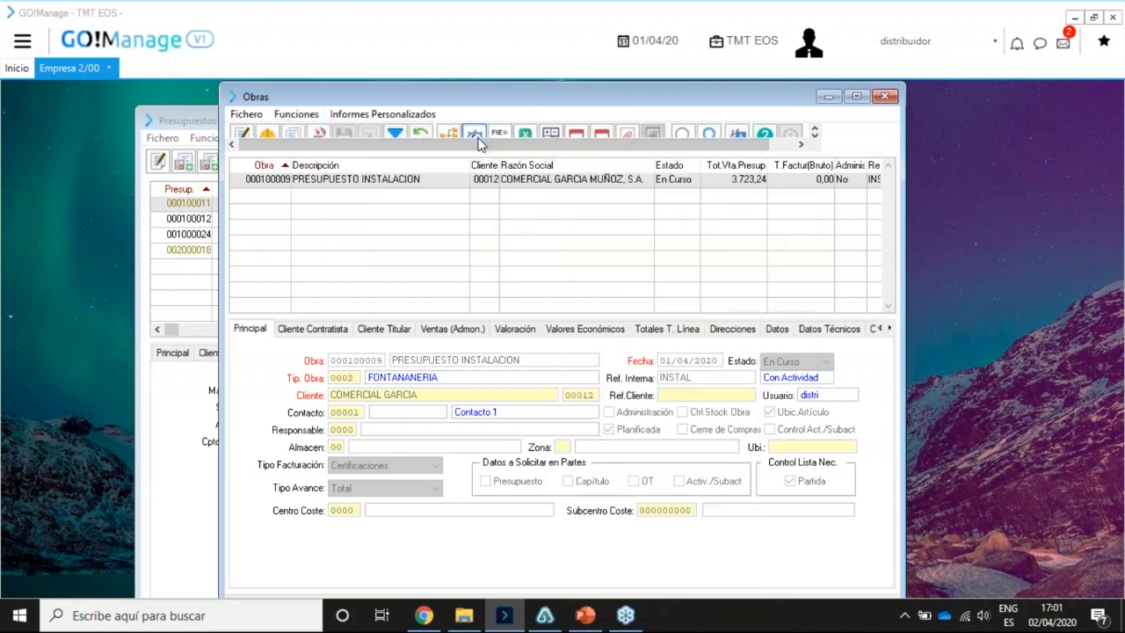
left_click(478, 139)
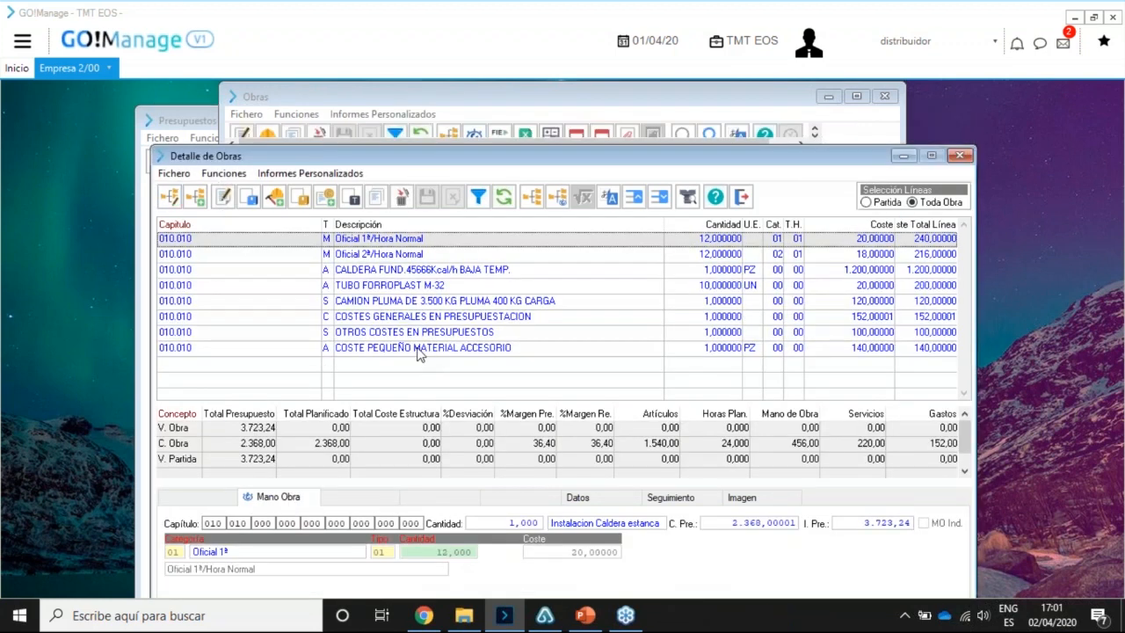
Inspect how the COSTE PEQUEÑO MATERIAL ACCESORIO, OTROS COSTES and COSTES GENERALES lines were transferred to the Obra.
left_click(419, 348)
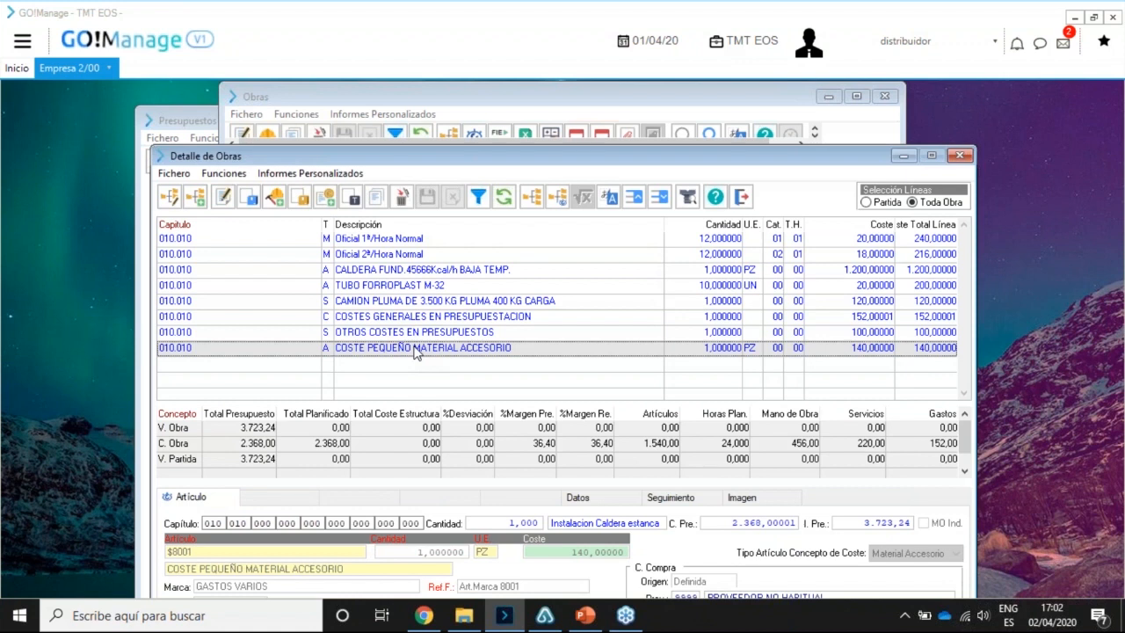
left_click_drag(542, 162, 497, 94)
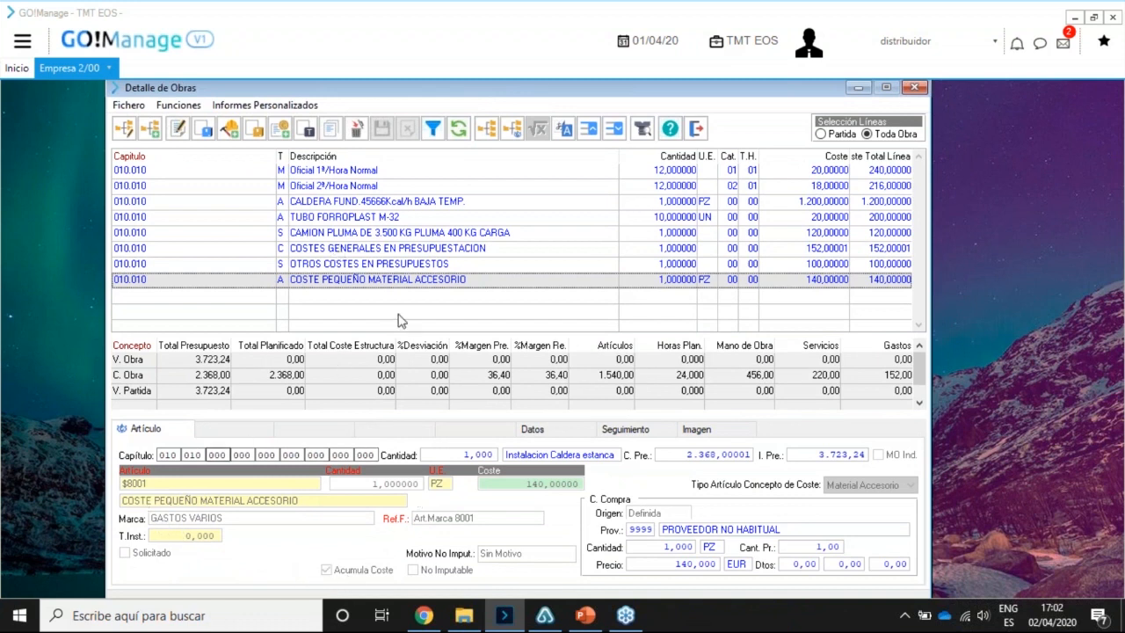
left_click(364, 266)
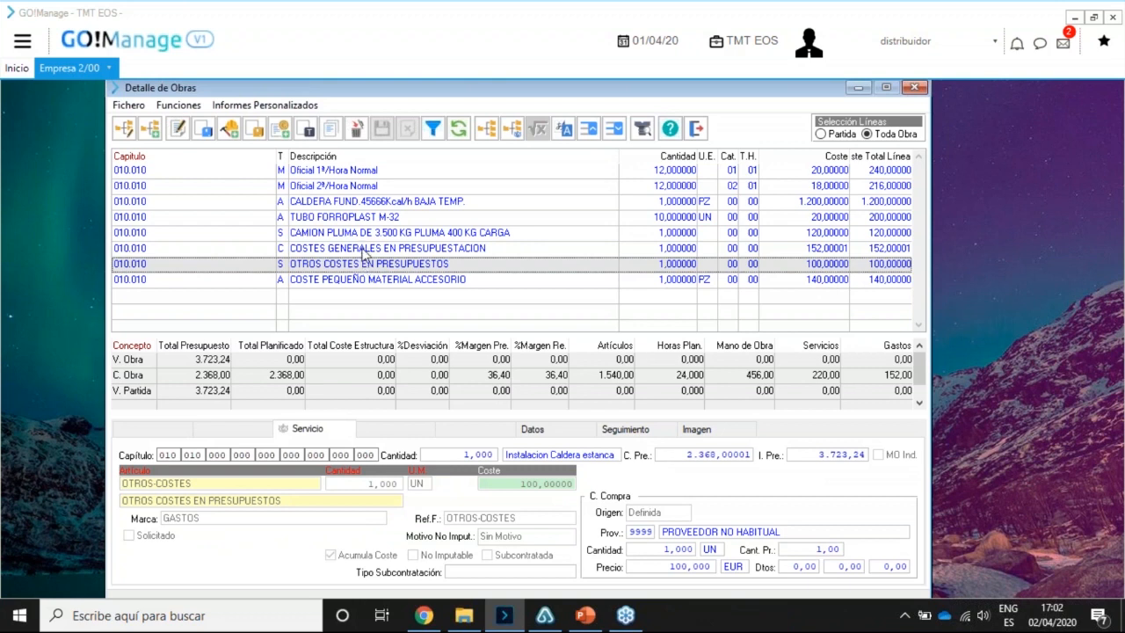
left_click(365, 250)
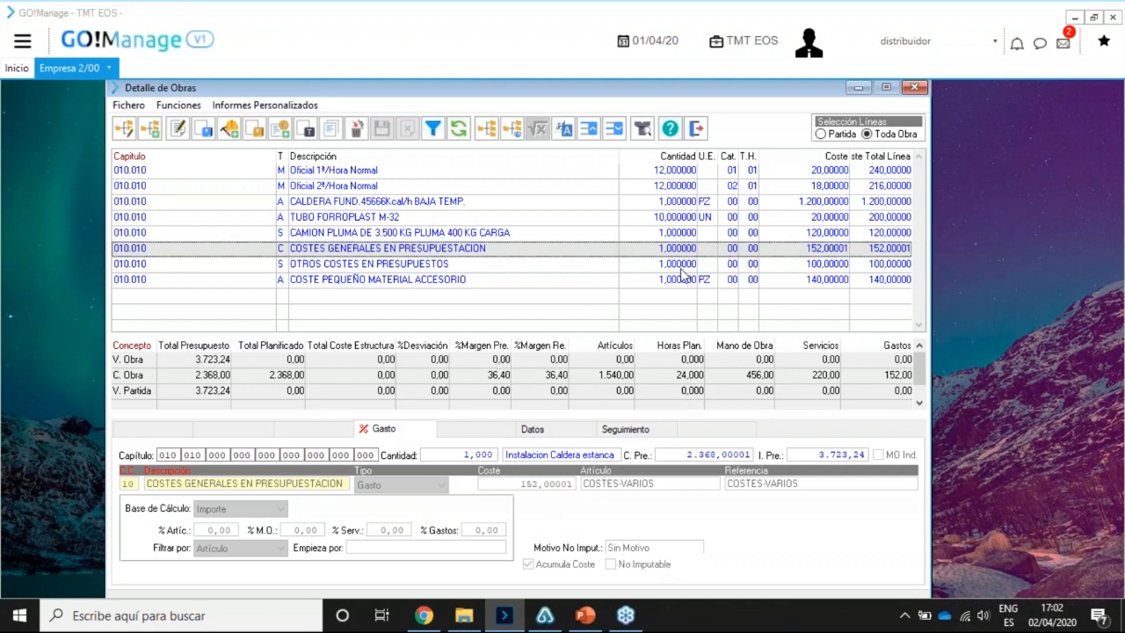
Close the Obra line detail and the full Obras list, and reopen the Obra linked to PRESUPUESTO INSTALACION.
left_click(699, 130)
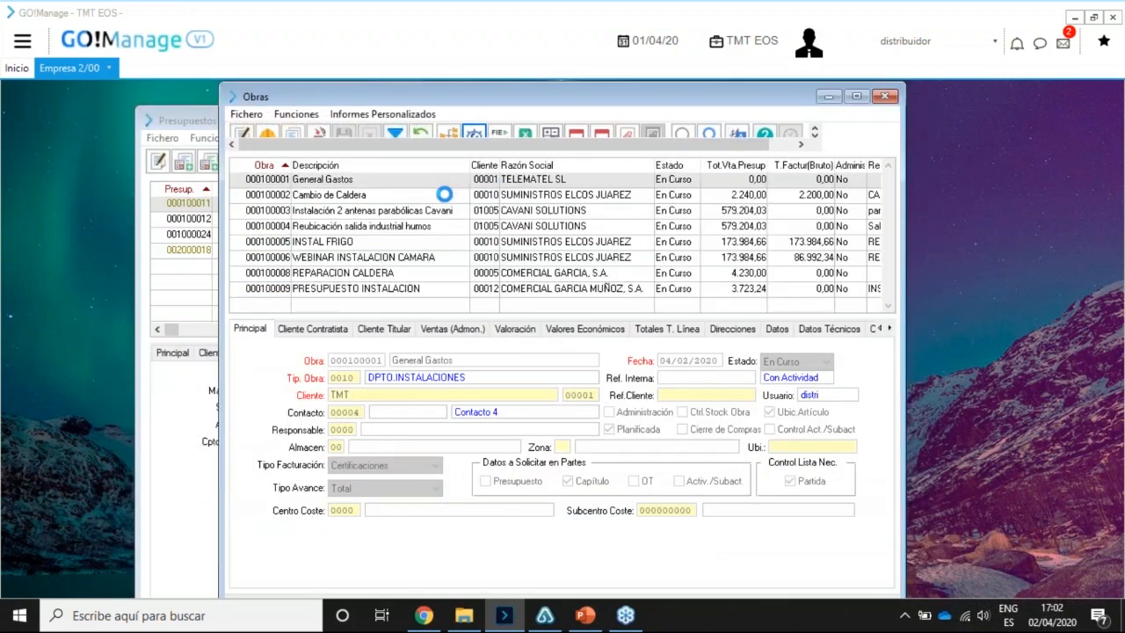
left_click(885, 96)
double_click(334, 208)
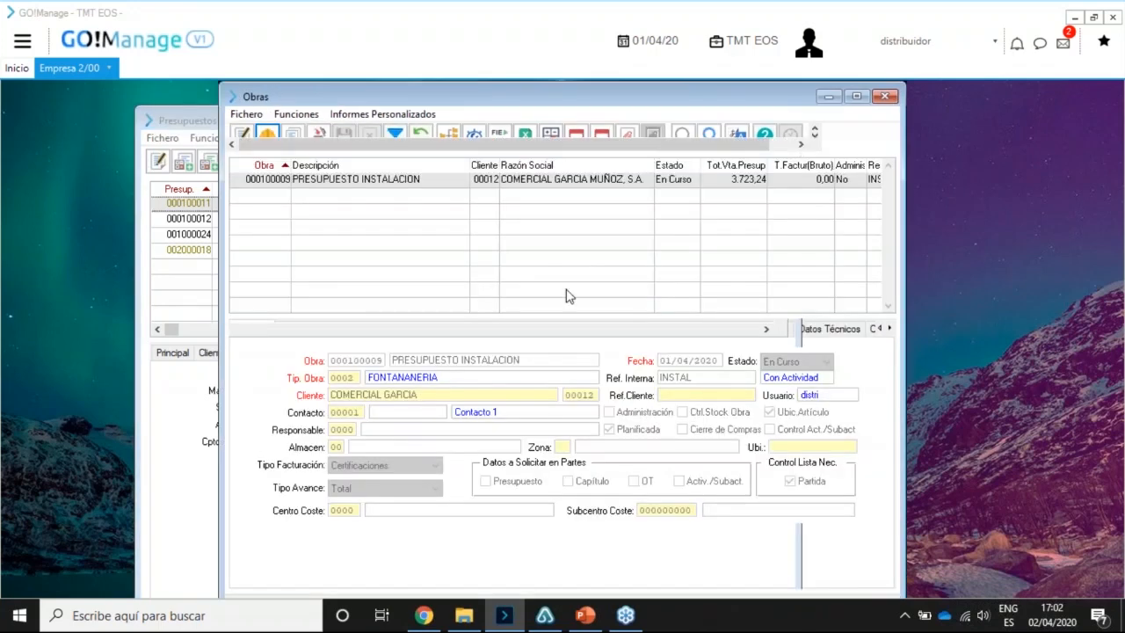
Open the Partes related to the PRESUPUESTO INSTALACION Obra and display the line detail of the Parte.
right_click(333, 182)
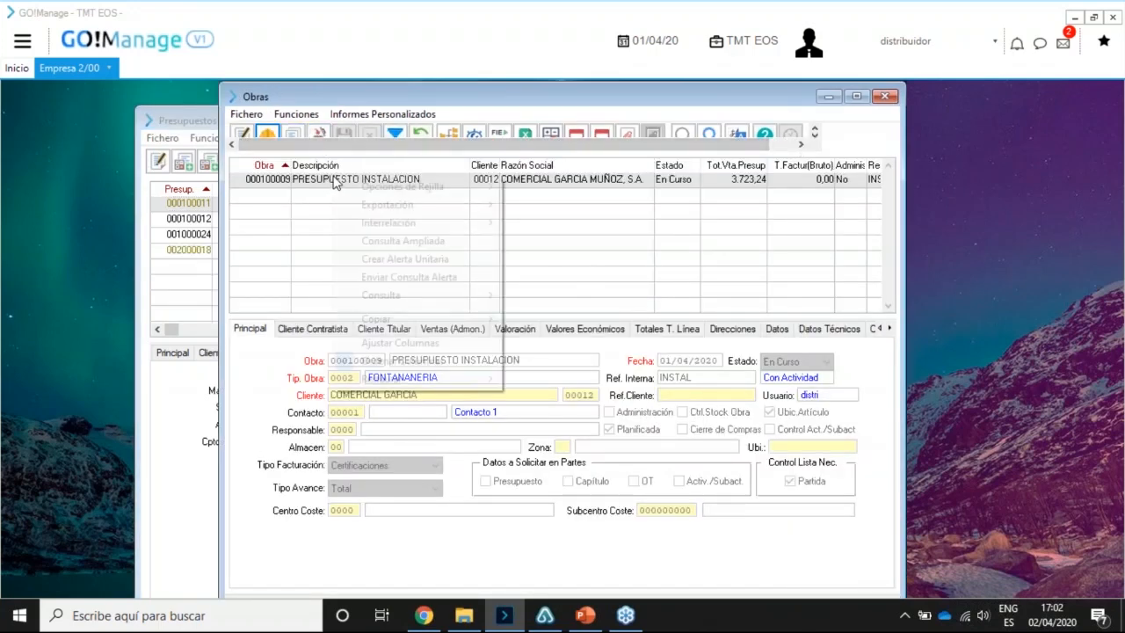
mouse_move(402, 223)
left_click(602, 277)
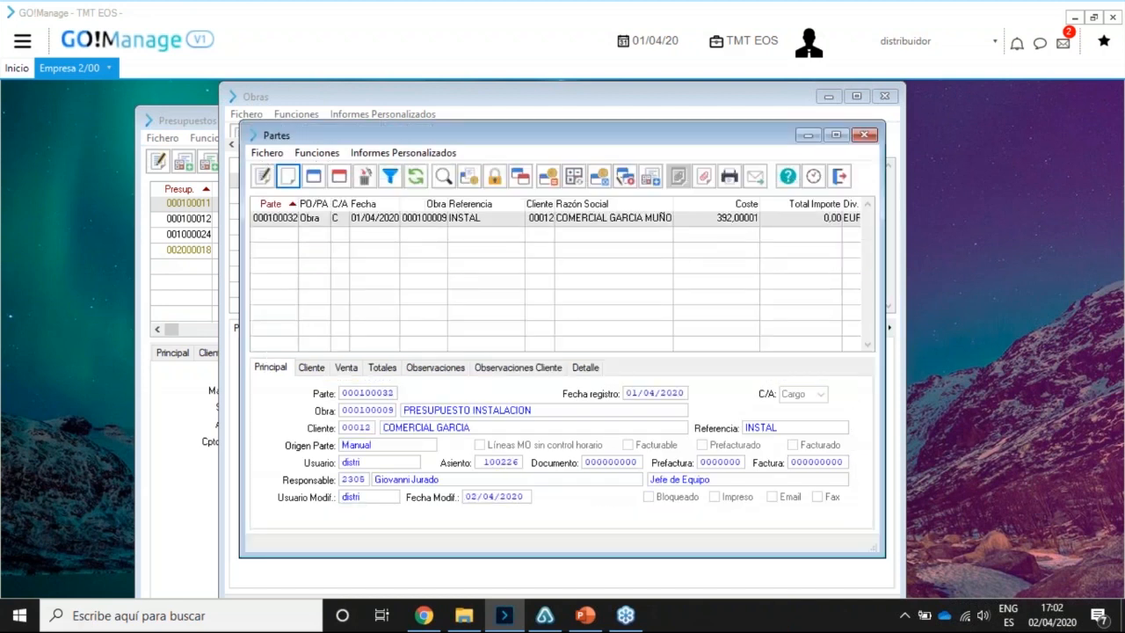
left_click(586, 368)
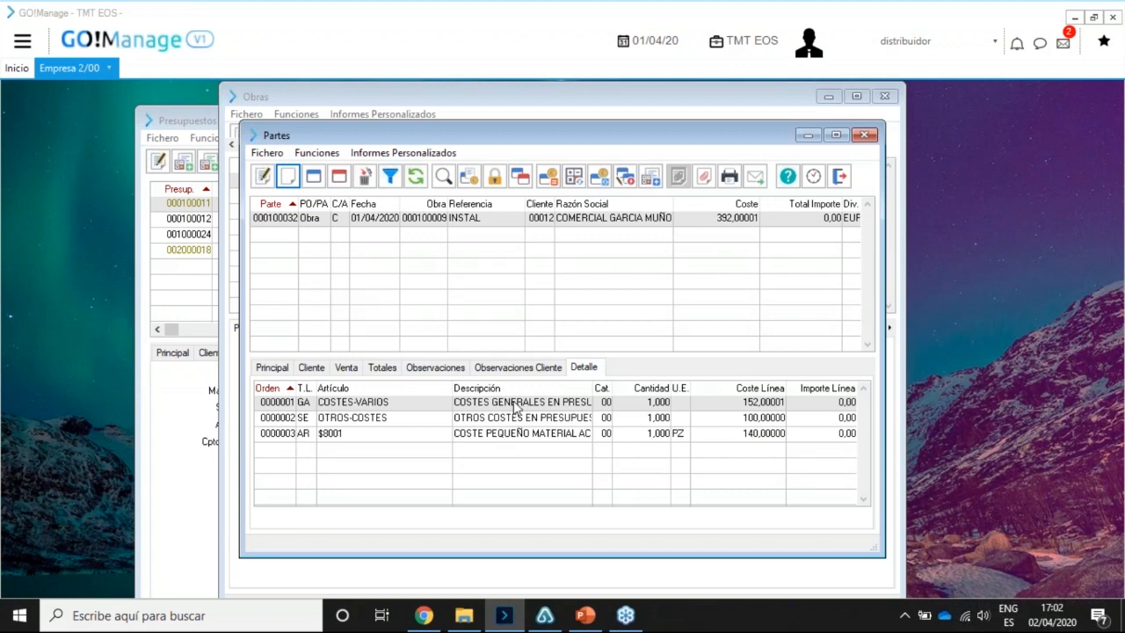
Check the line costs of OTROS COSTES, COSTE PEQUEÑO MATERIAL and COSTES GENERALES in the Parte's detail.
left_click(725, 418)
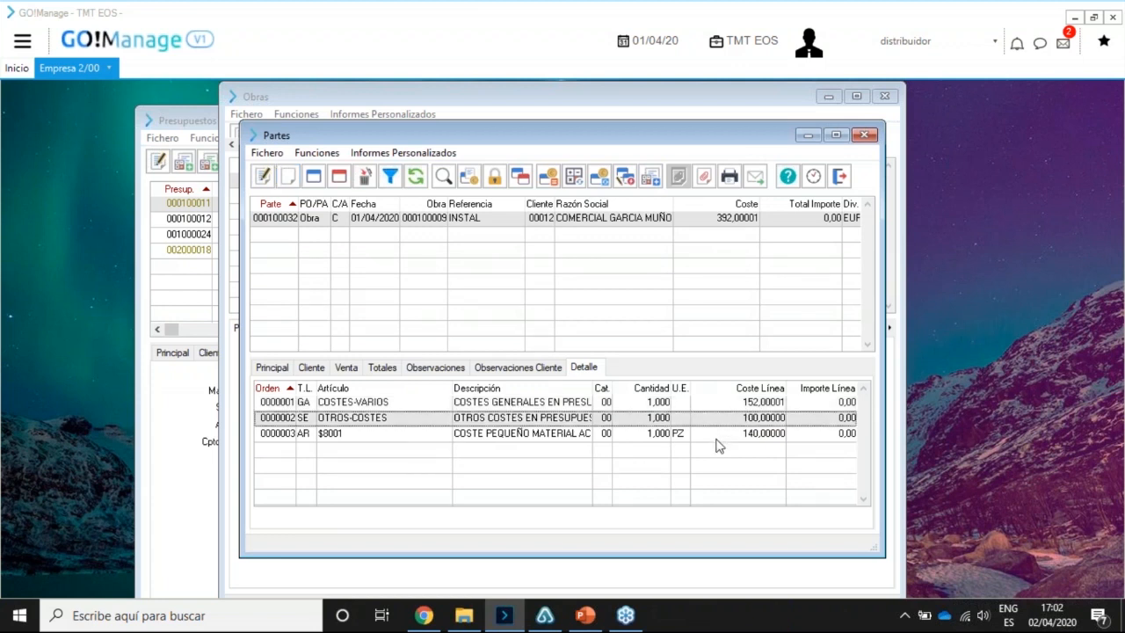
left_click(718, 436)
left_click(720, 419)
left_click(723, 404)
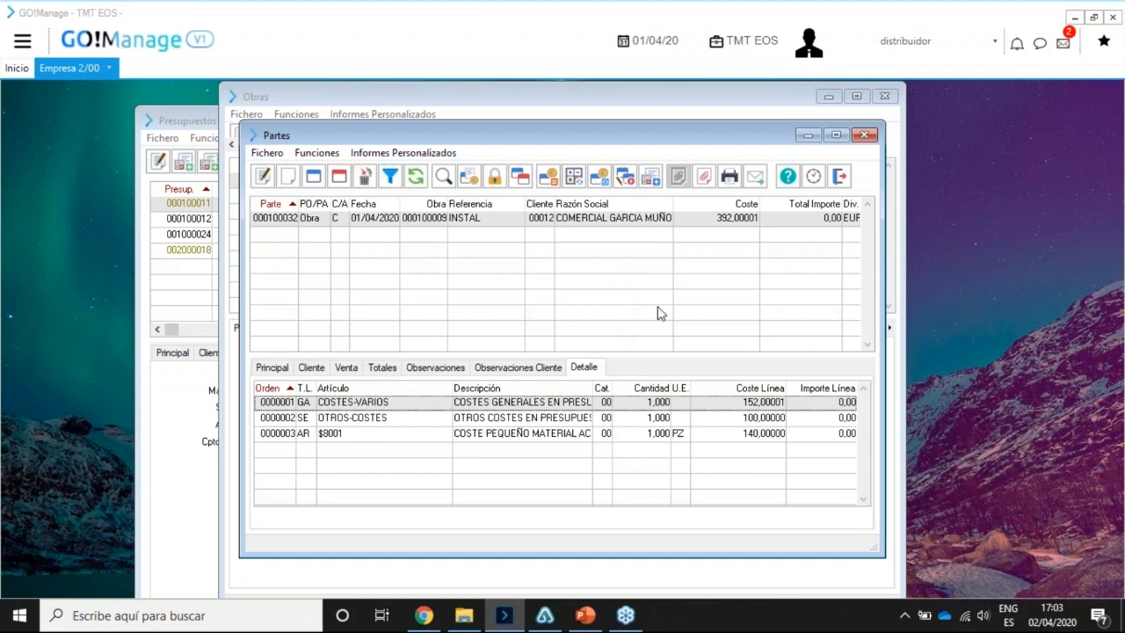
Close the Partes, Obras and Presupuestos de Obras windows to return to the empty desktop.
left_click(841, 177)
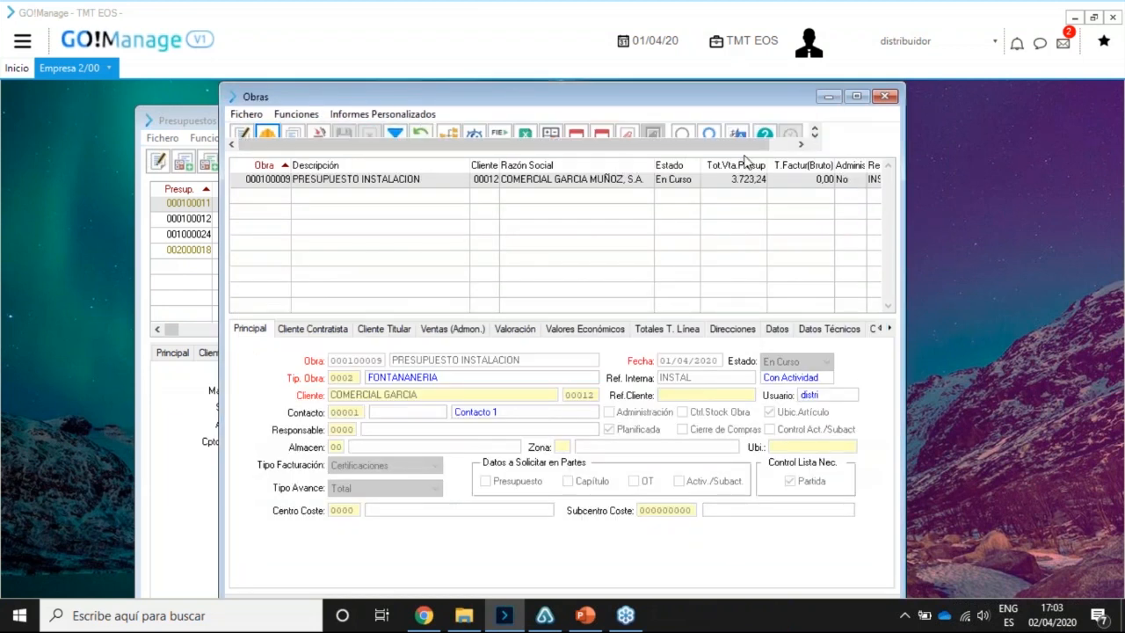
left_click(885, 96)
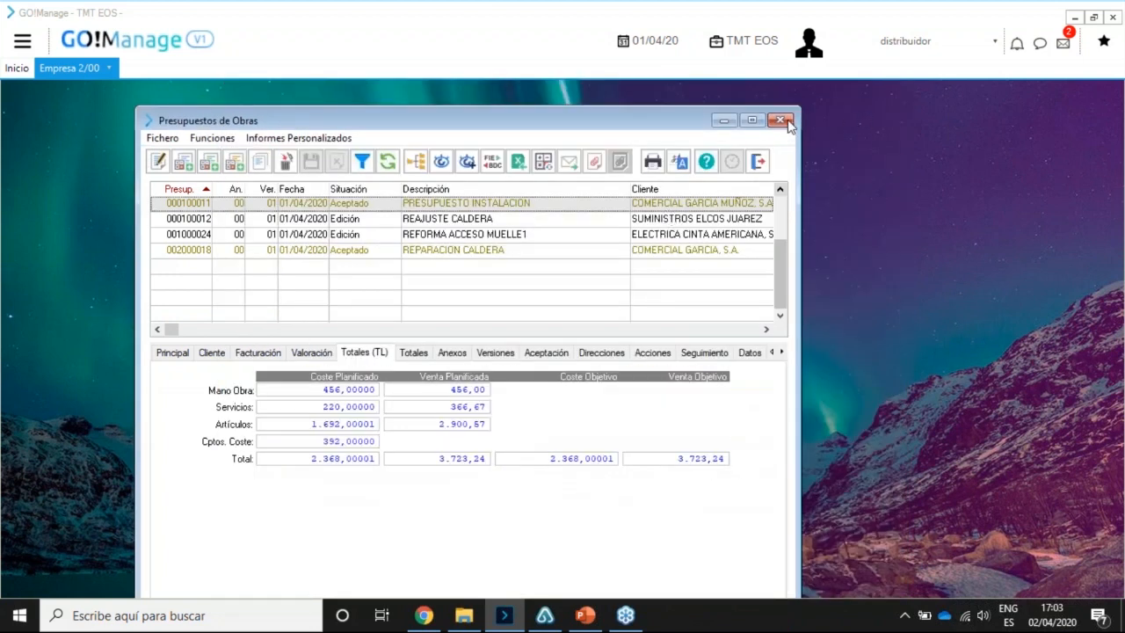
left_click(780, 120)
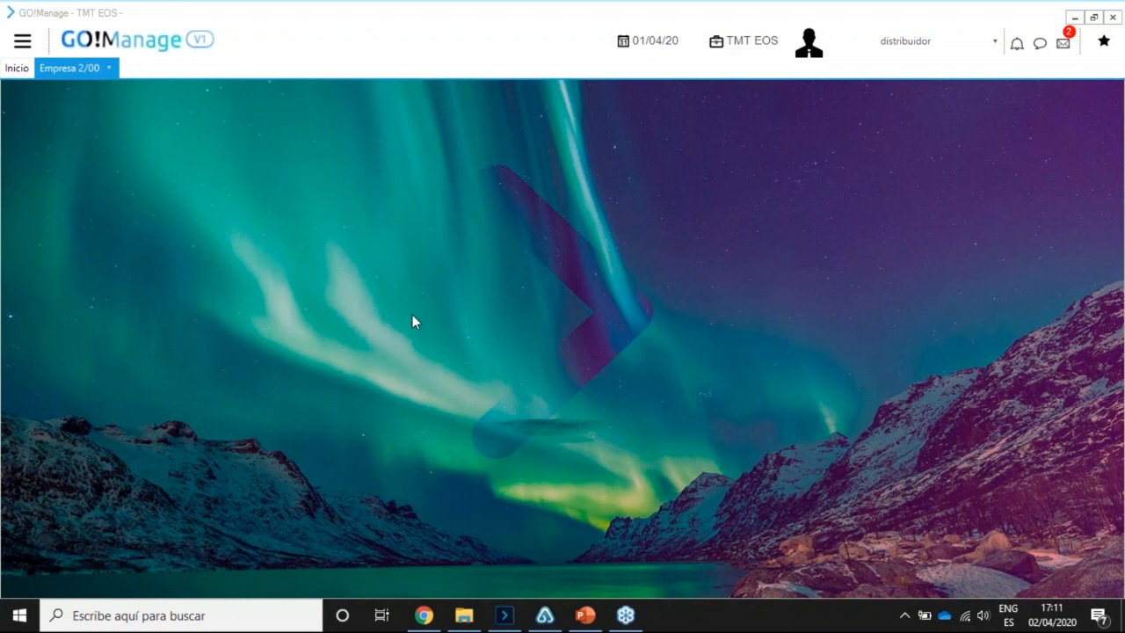